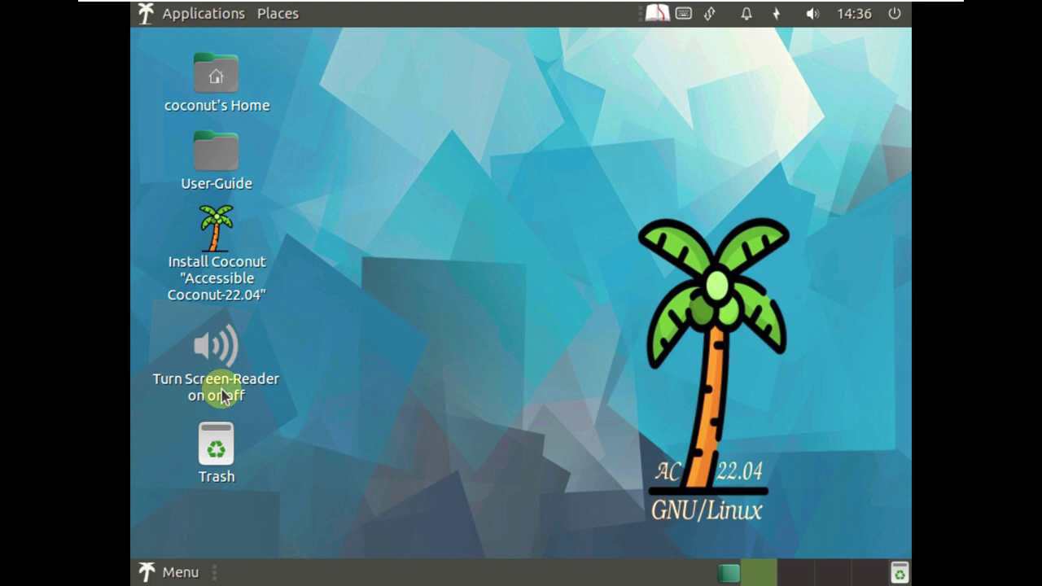
Run the "Turn Screen-Reader on or off" launcher and answer No to quitting the screen reader.
{"action": "right_click", "coordinate": [222, 395]}
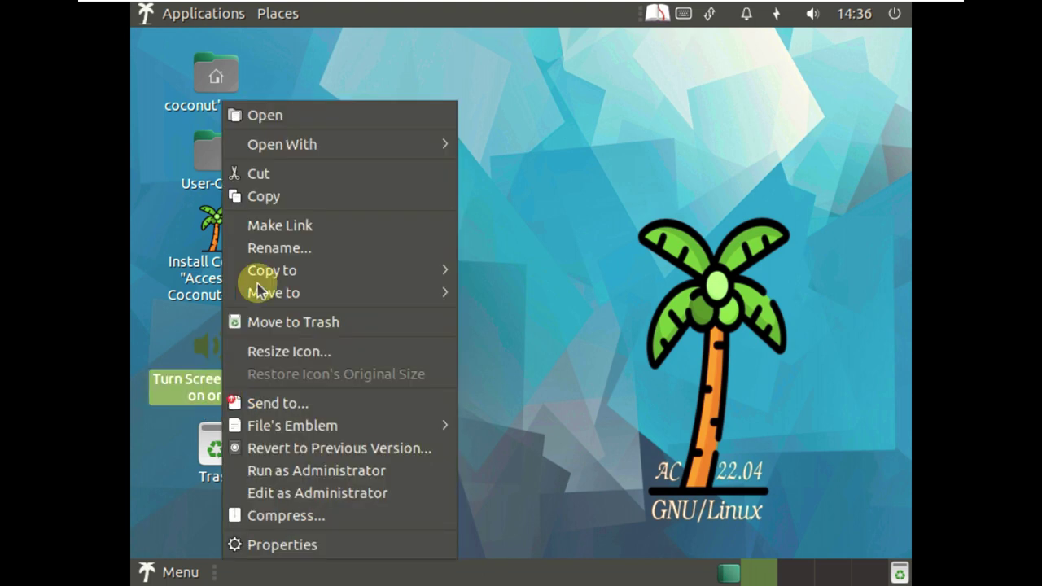
{"action": "left_click", "coordinate": [270, 130]}
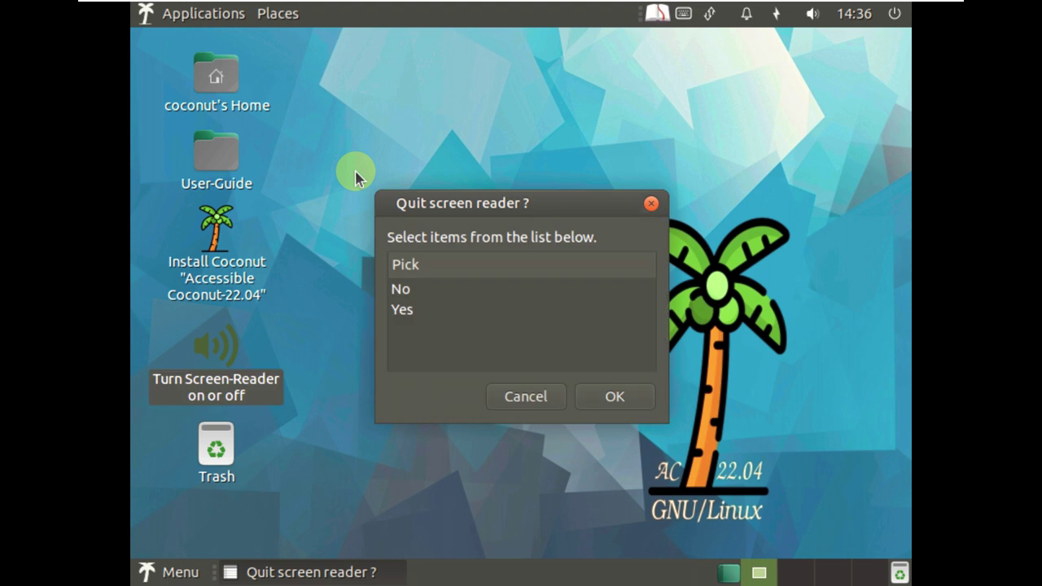
{"action": "left_click", "coordinate": [428, 289]}
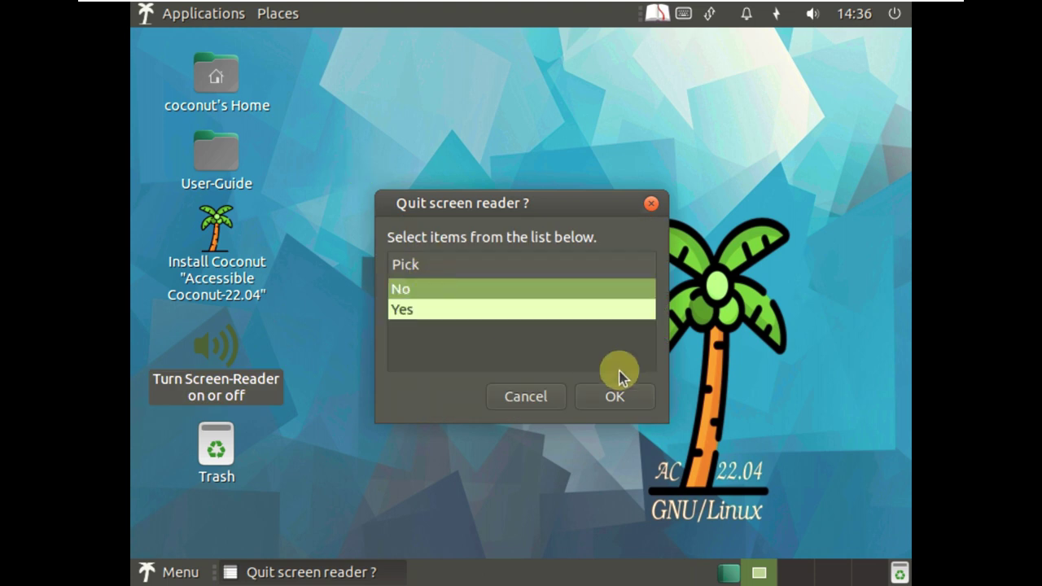
{"action": "left_click", "coordinate": [602, 398]}
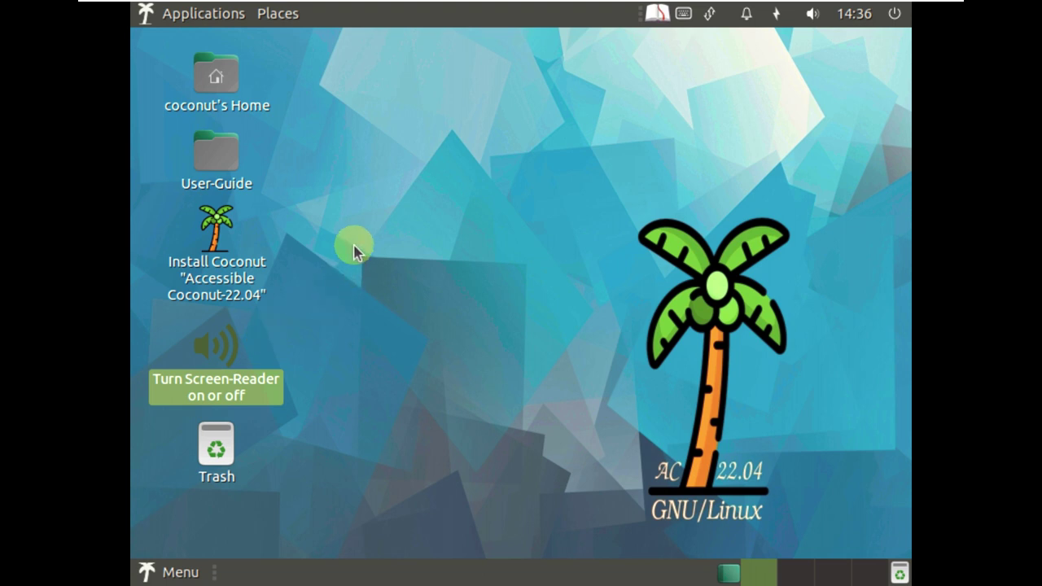
Quit the background application represented by the open-book indicator.
{"action": "left_click", "coordinate": [656, 18]}
{"action": "left_click", "coordinate": [694, 118]}
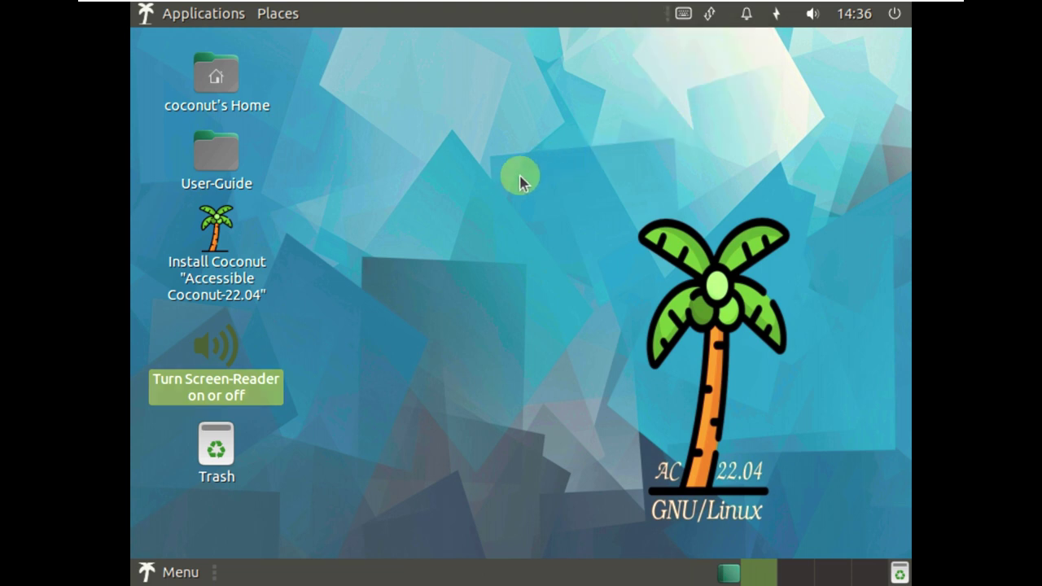
Run the "Turn Screen-Reader on or off" launcher again and answer Yes to quit the screen reader.
{"action": "right_click", "coordinate": [225, 346]}
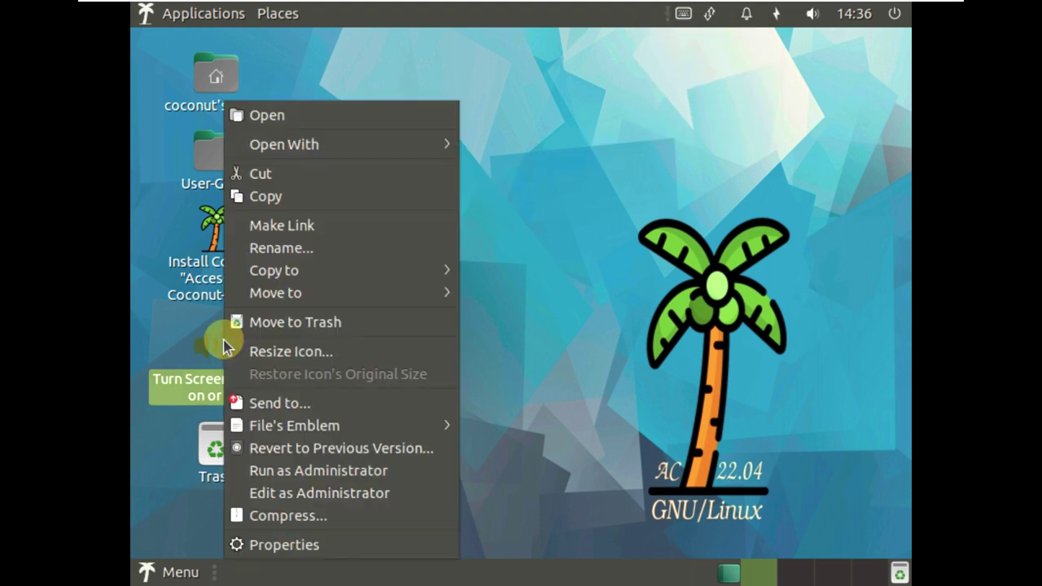
{"action": "left_click", "coordinate": [274, 107]}
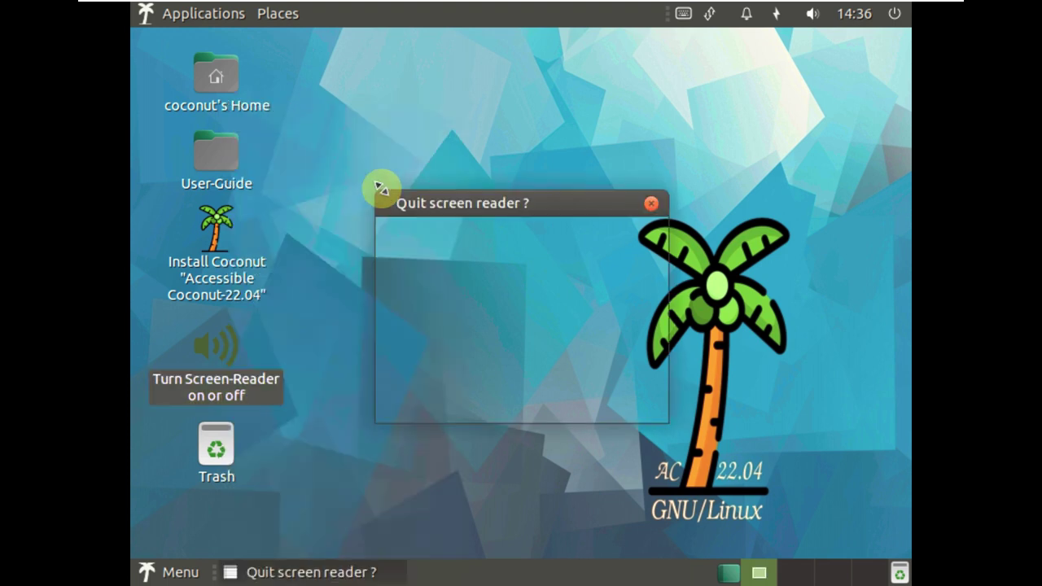
{"action": "left_click", "coordinate": [439, 290]}
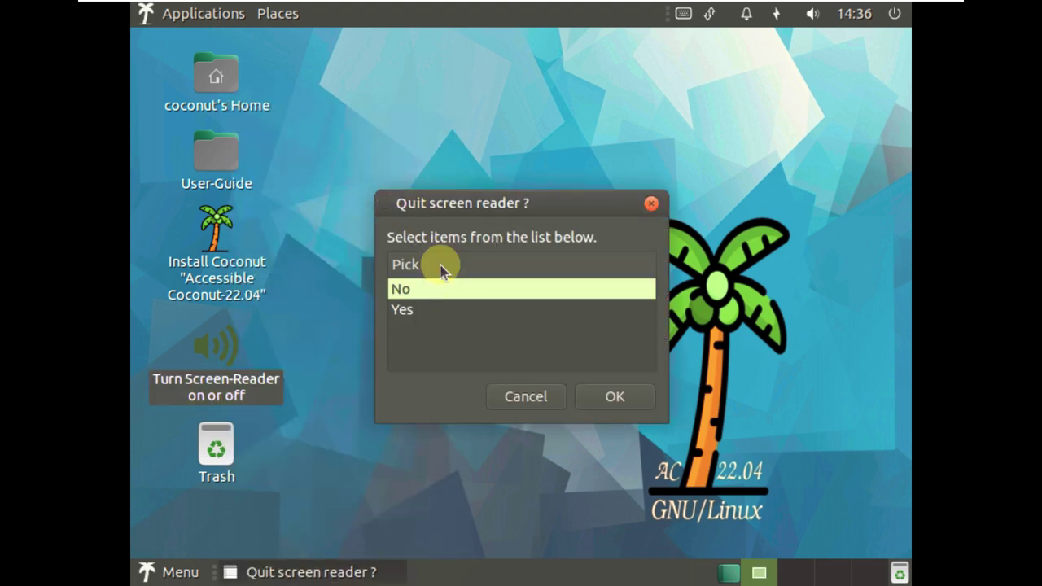
{"action": "left_click", "coordinate": [445, 309]}
{"action": "left_click", "coordinate": [588, 398]}
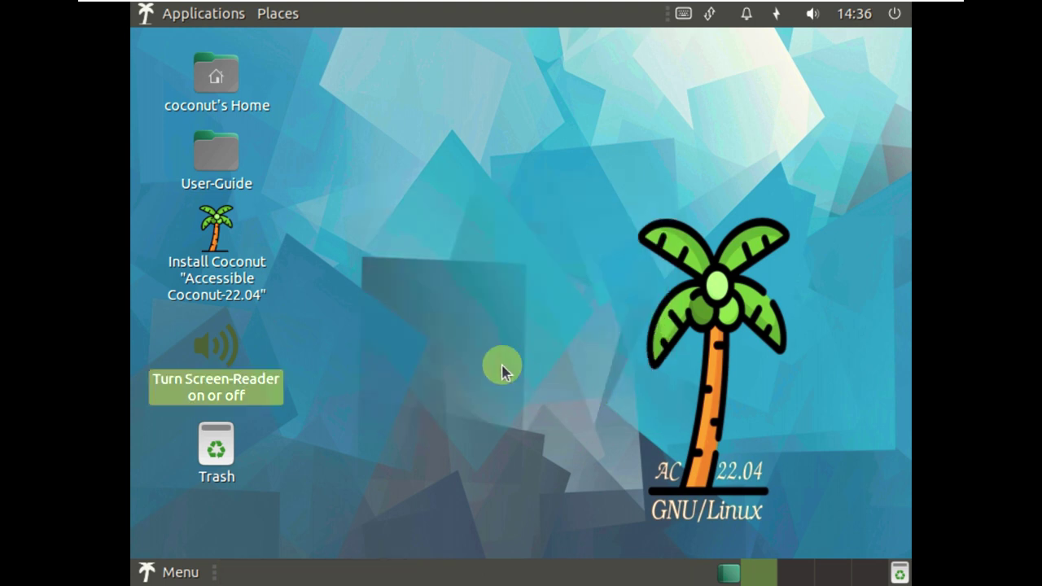
{"action": "right_click", "coordinate": [438, 226]}
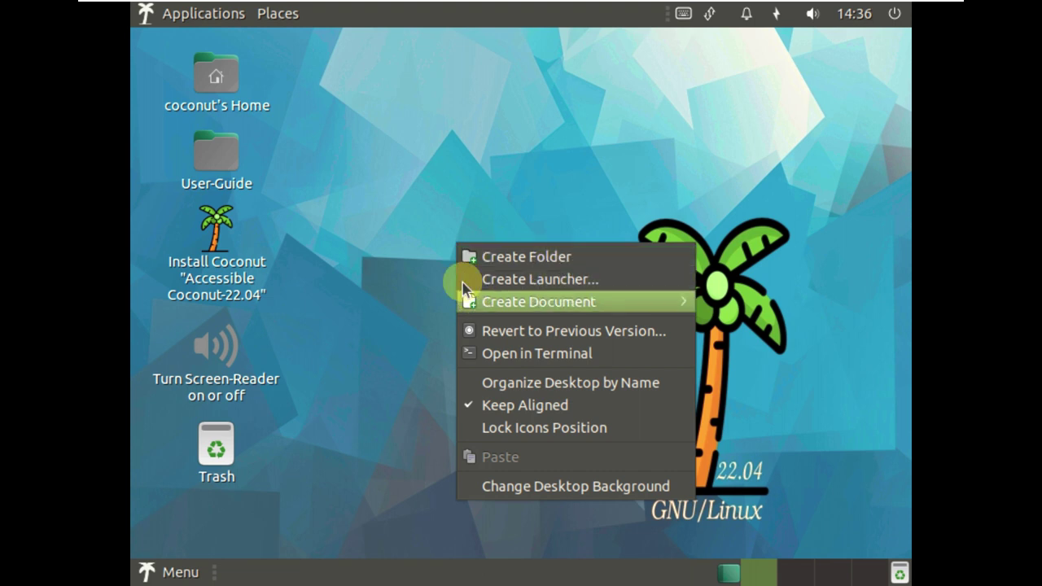
{"action": "left_click", "coordinate": [412, 178]}
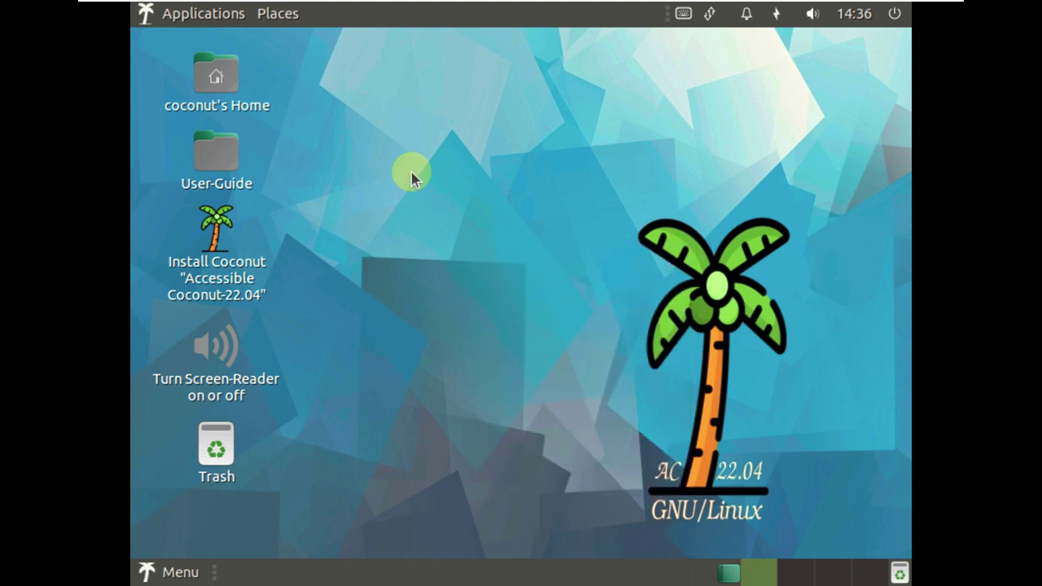
Open System Monitor and examine the system information, highlighting the operating system's release number.
{"action": "left_click", "coordinate": [192, 570]}
{"action": "mouse_move", "coordinate": [220, 288]}
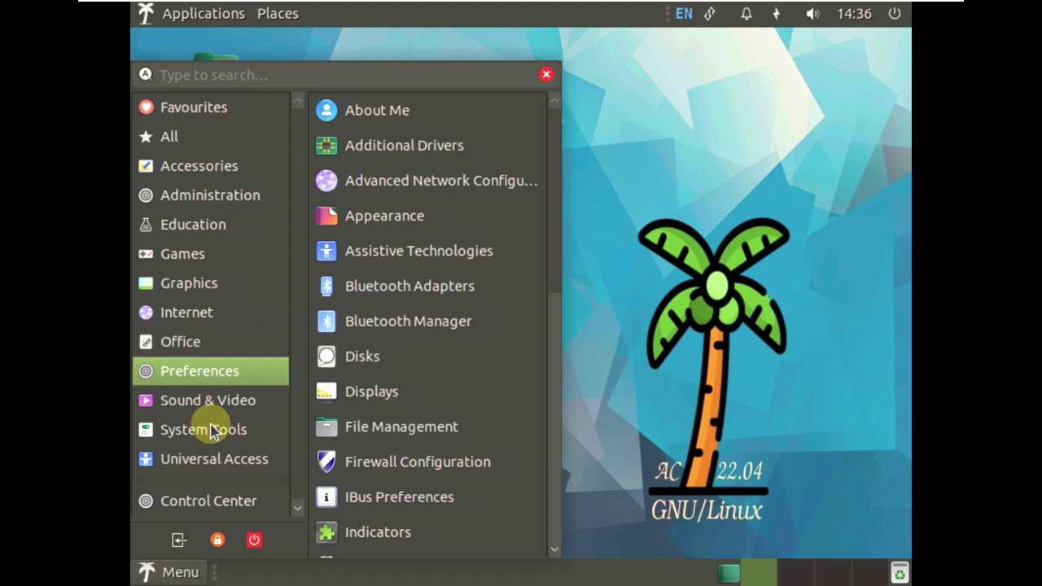
{"action": "mouse_move", "coordinate": [263, 430]}
{"action": "left_click", "coordinate": [396, 432]}
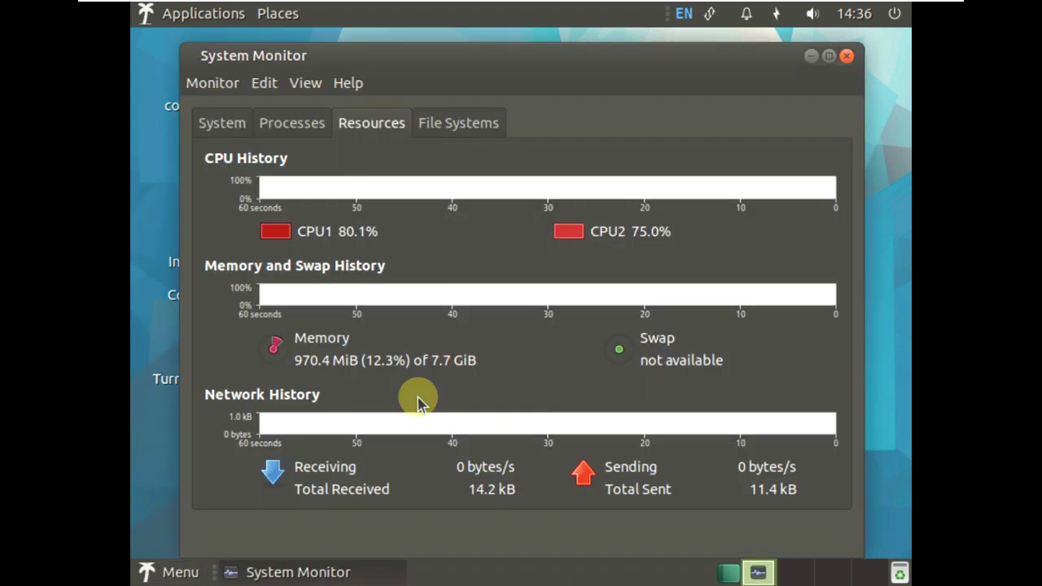
{"action": "left_click", "coordinate": [225, 129]}
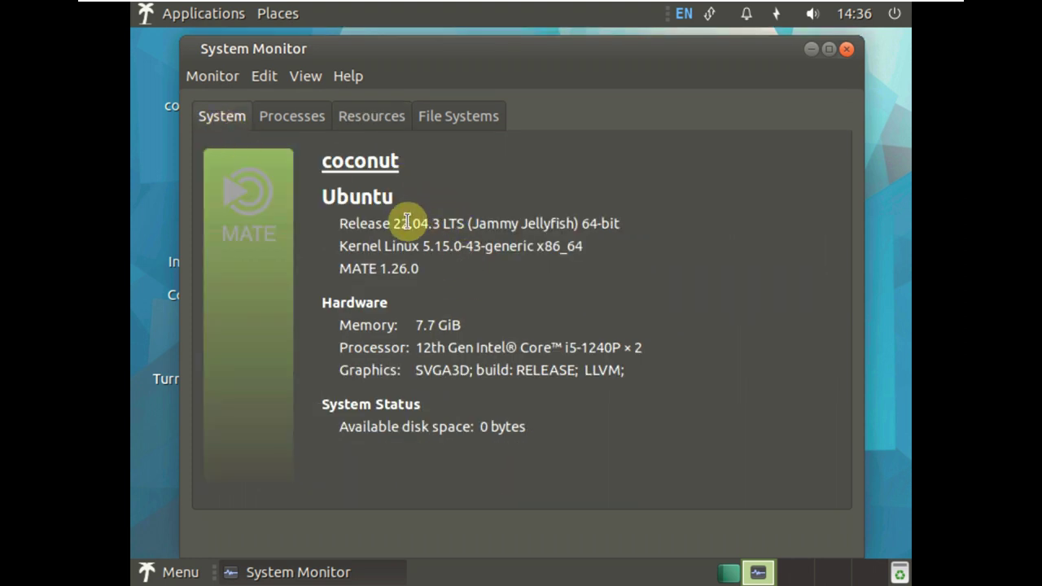
{"action": "left_click_drag", "start_coordinate": [391, 219], "coordinate": [448, 224]}
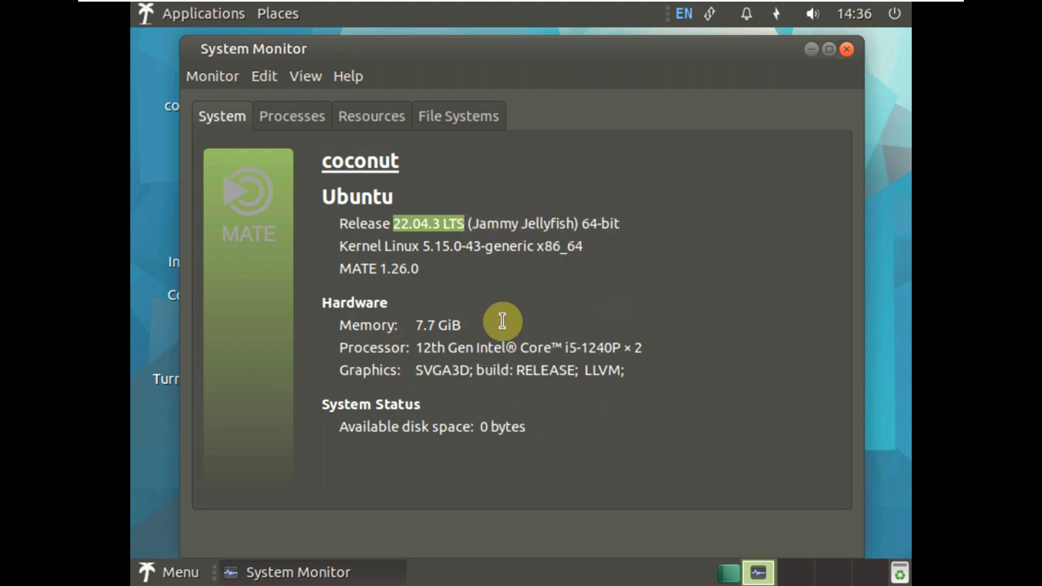
Examine the running processes in an enlarged System Monitor window, and check the CPU, memory and network usage.
{"action": "left_click", "coordinate": [307, 123]}
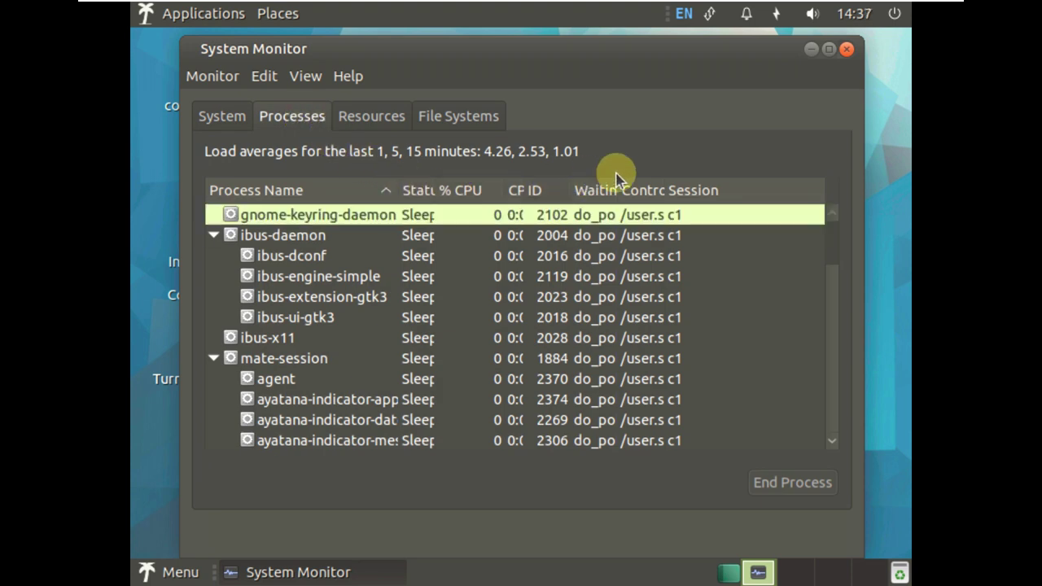
{"action": "left_click", "coordinate": [827, 50]}
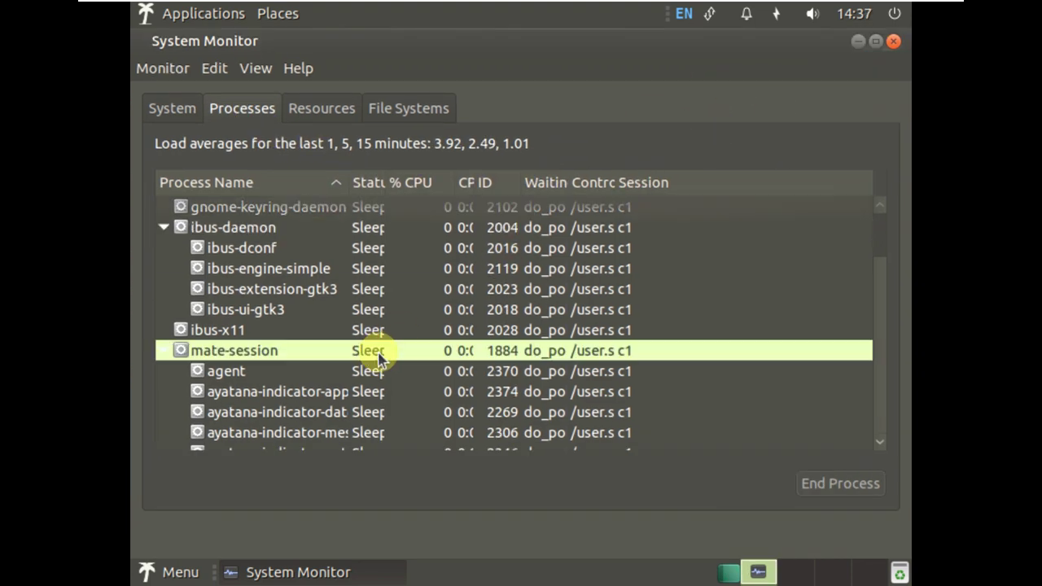
{"action": "scroll", "coordinate": [381, 354], "scroll_direction": "down", "scroll_amount": 5}
{"action": "scroll", "coordinate": [381, 354], "scroll_direction": "down", "scroll_amount": 7}
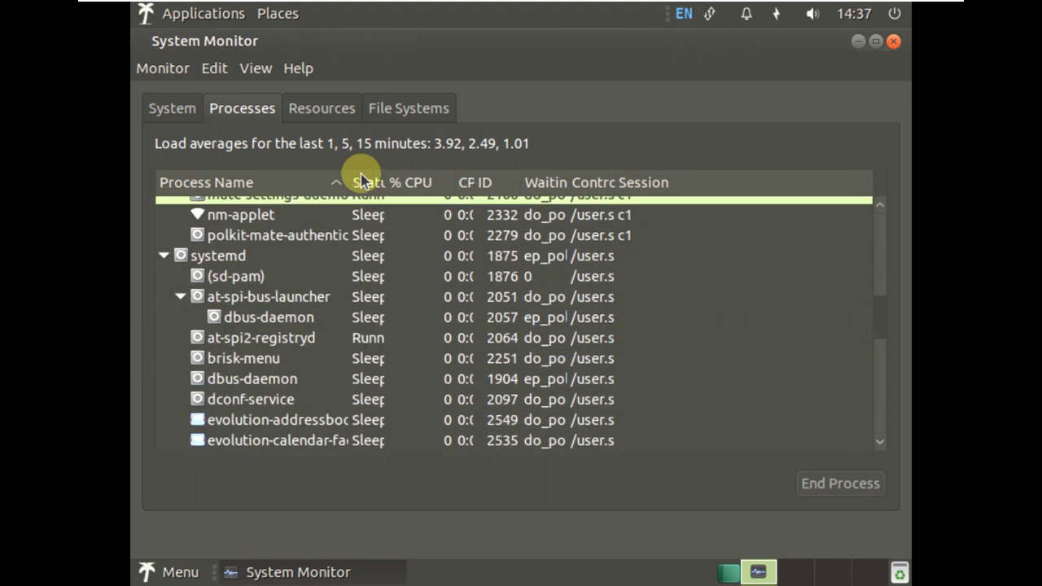
{"action": "left_click", "coordinate": [318, 114]}
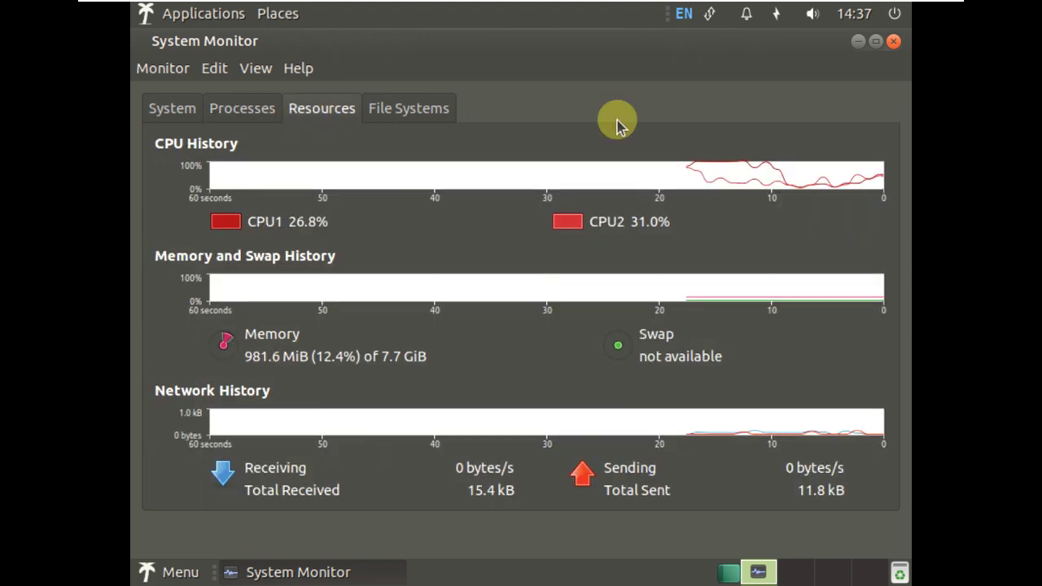
{"action": "left_click", "coordinate": [875, 47]}
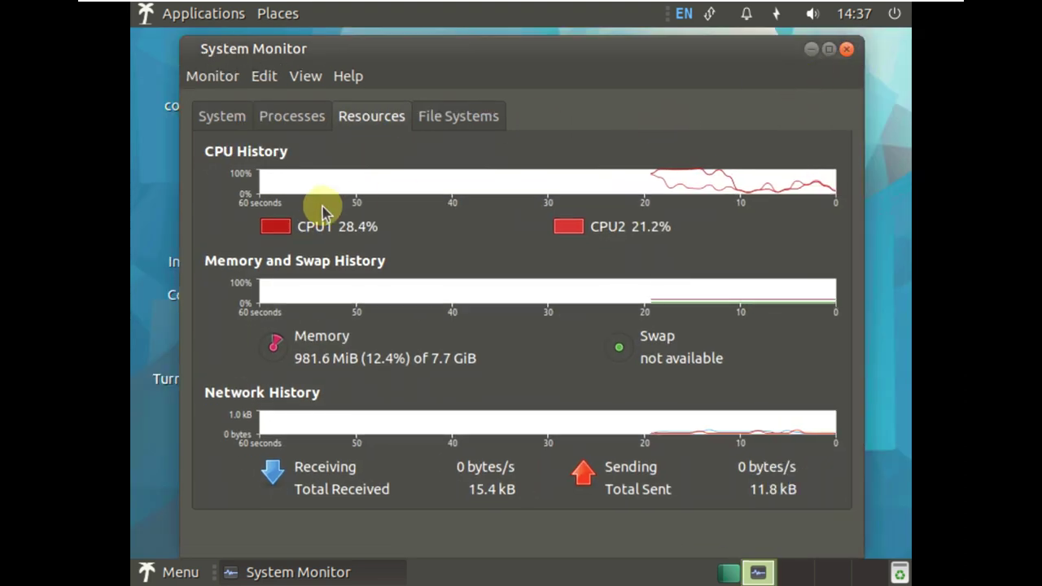
{"action": "right_click", "coordinate": [155, 221]}
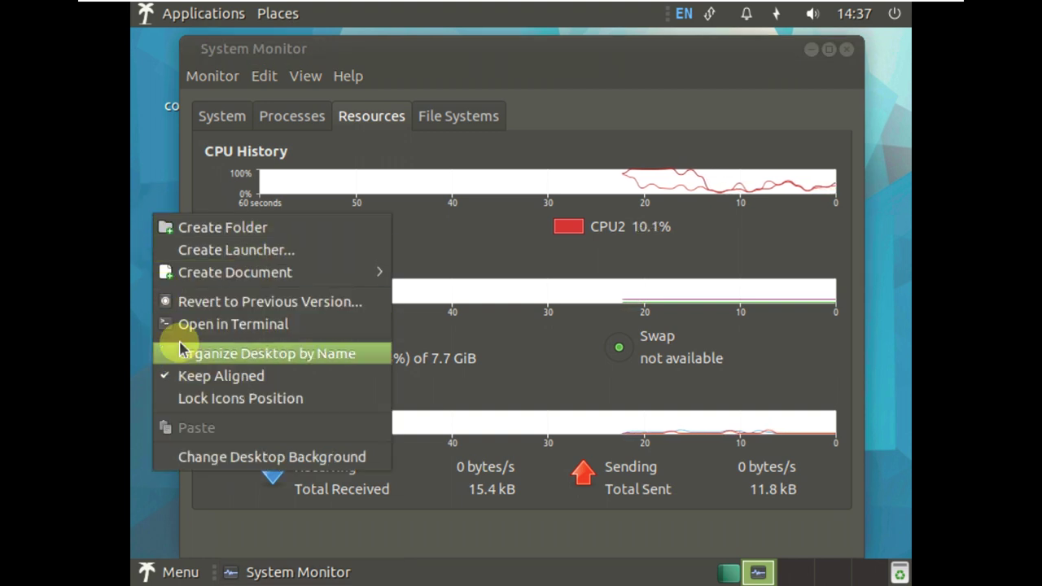
{"action": "left_click", "coordinate": [162, 173]}
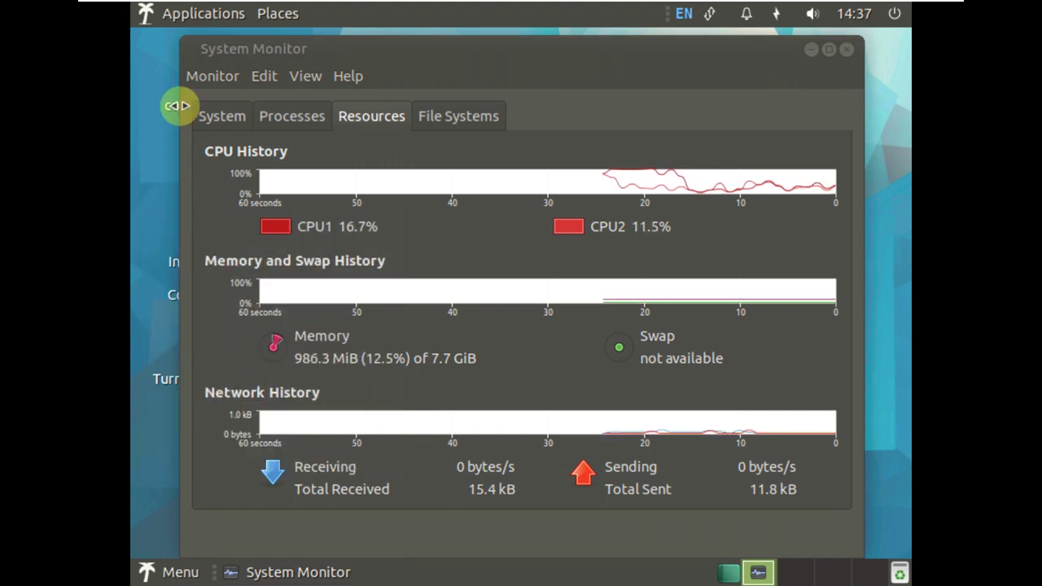
Set the display resolution to 1920 x 1080 in Monitor Preferences, keep this configuration and close the preferences window.
{"action": "left_click", "coordinate": [187, 23]}
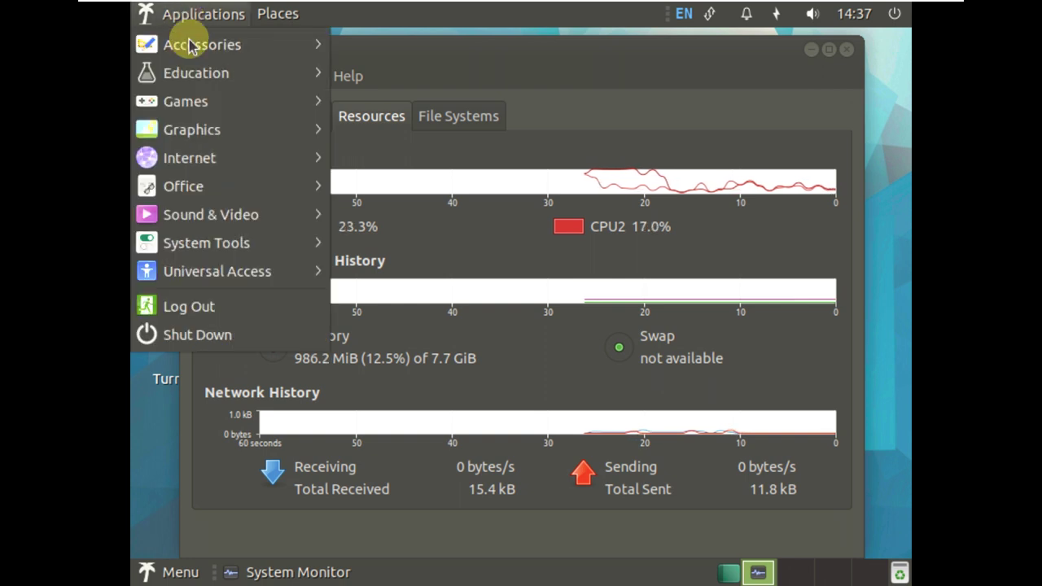
{"action": "left_click", "coordinate": [213, 241]}
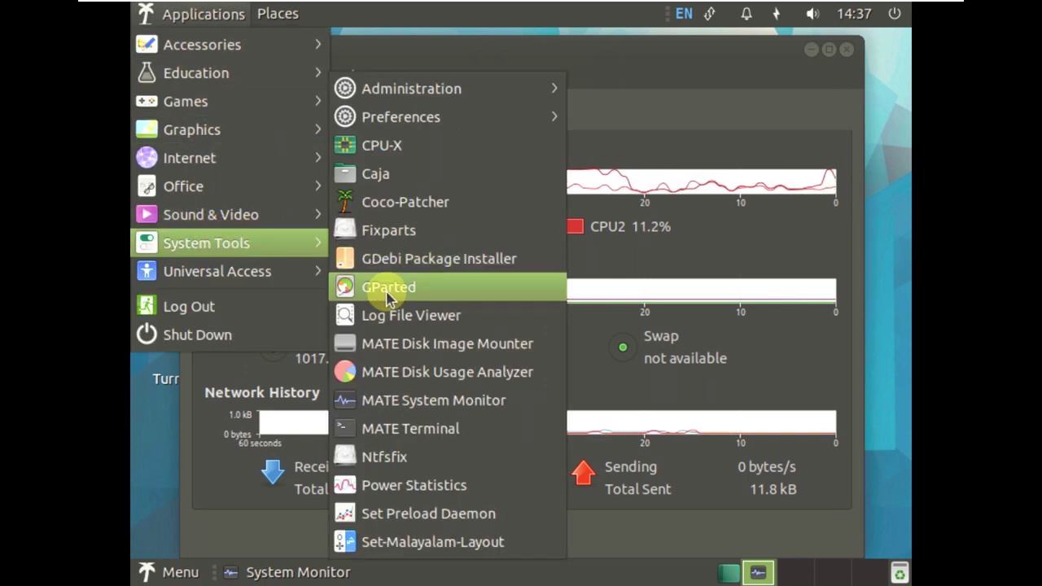
{"action": "mouse_move", "coordinate": [438, 129]}
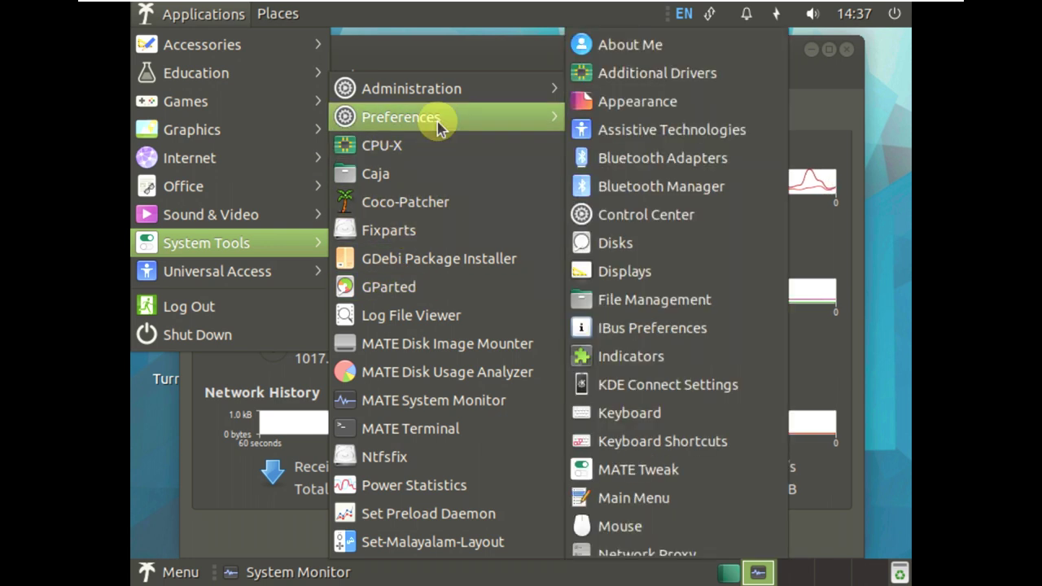
{"action": "left_click", "coordinate": [610, 272]}
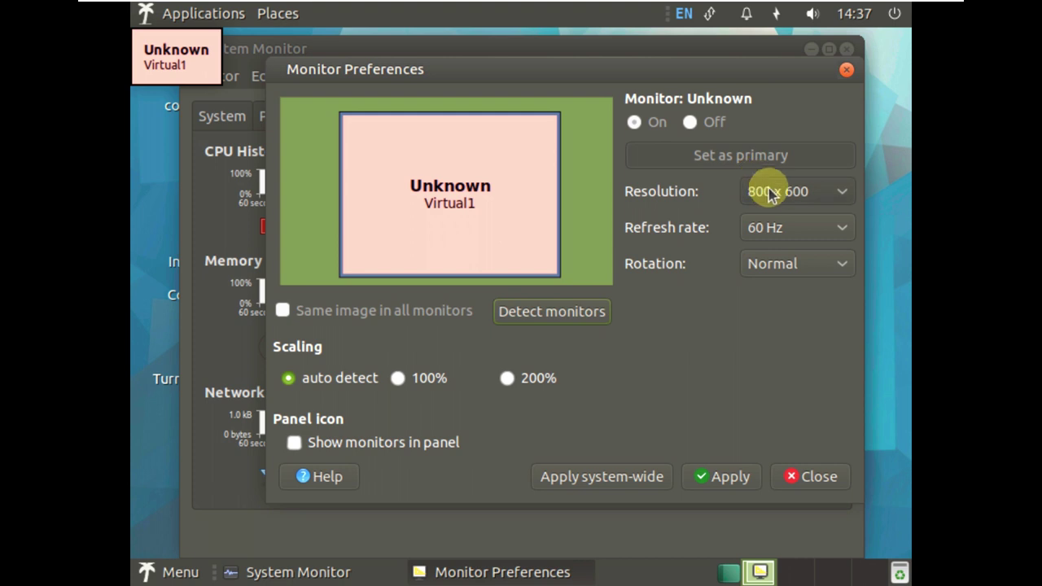
{"action": "left_click", "coordinate": [771, 201]}
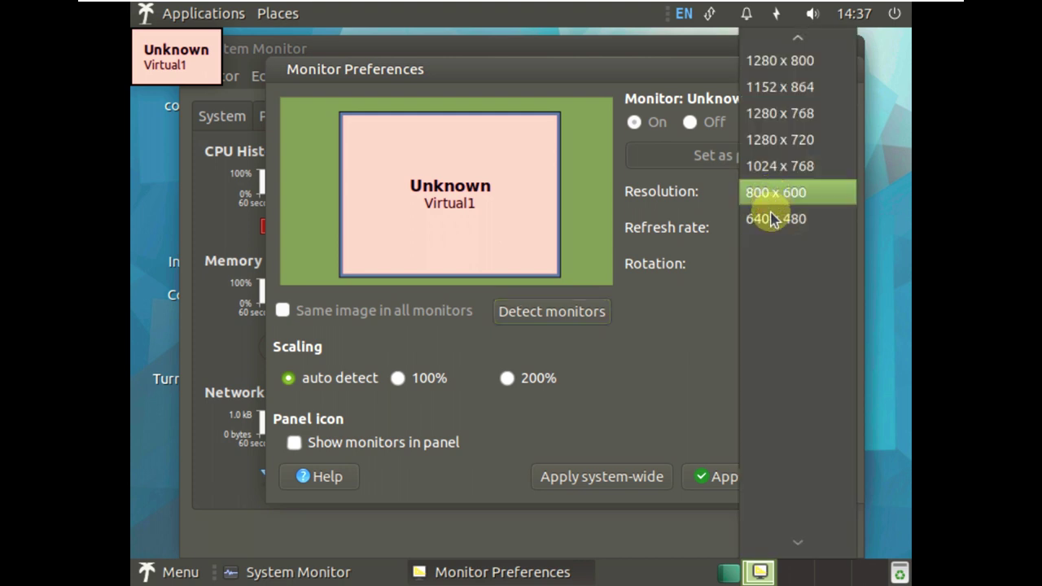
{"action": "scroll", "coordinate": [769, 261], "scroll_direction": "up", "scroll_amount": 5}
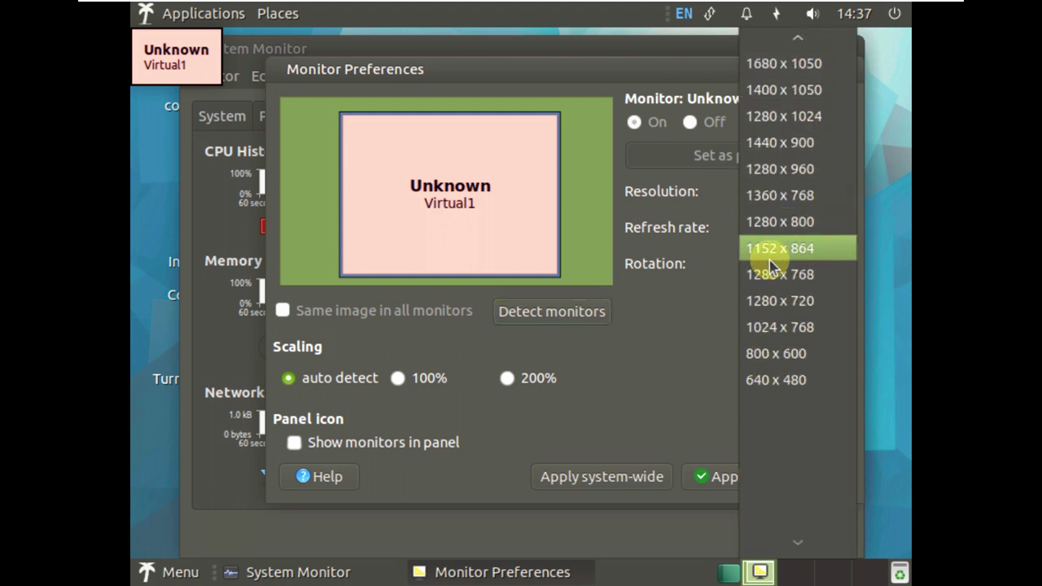
{"action": "scroll", "coordinate": [770, 254], "scroll_direction": "up", "scroll_amount": 3}
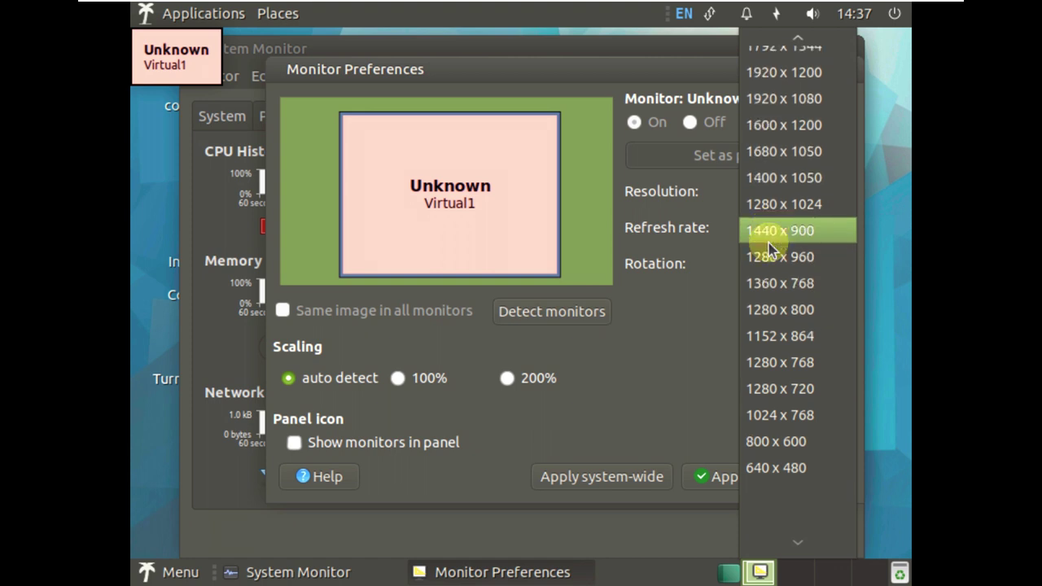
{"action": "left_click", "coordinate": [783, 98]}
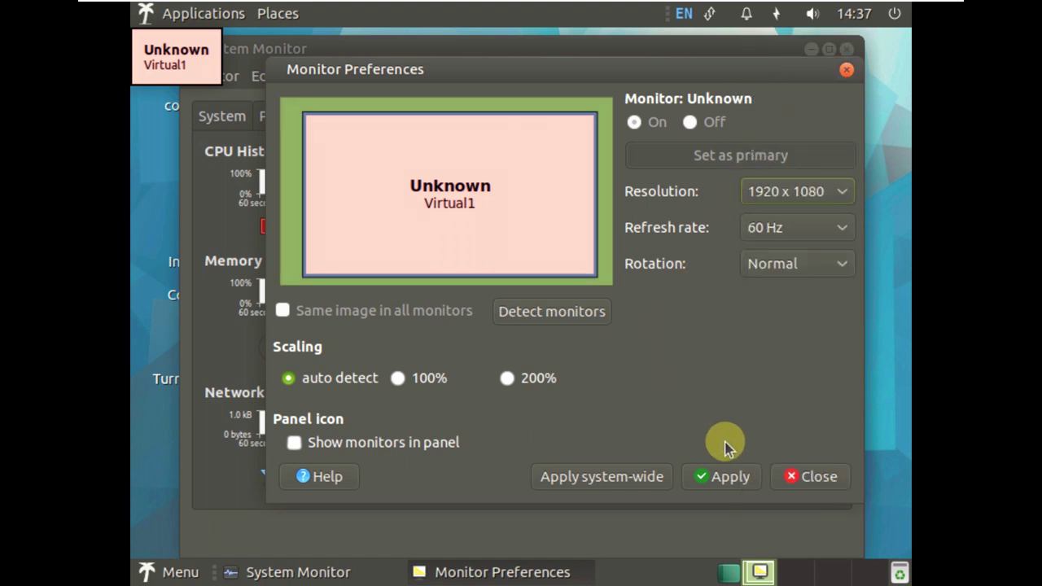
{"action": "left_click", "coordinate": [724, 477]}
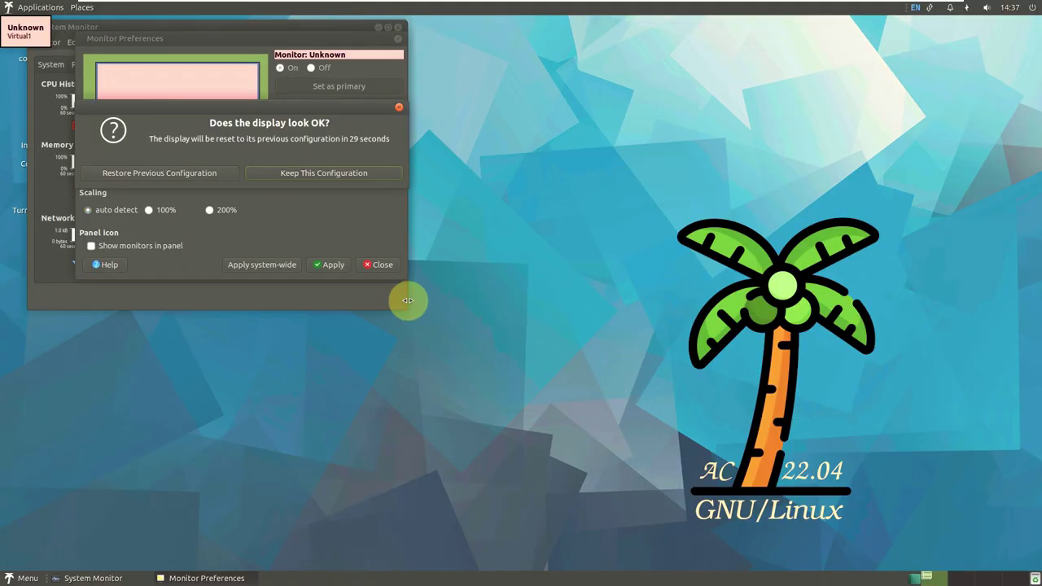
{"action": "left_click", "coordinate": [290, 176]}
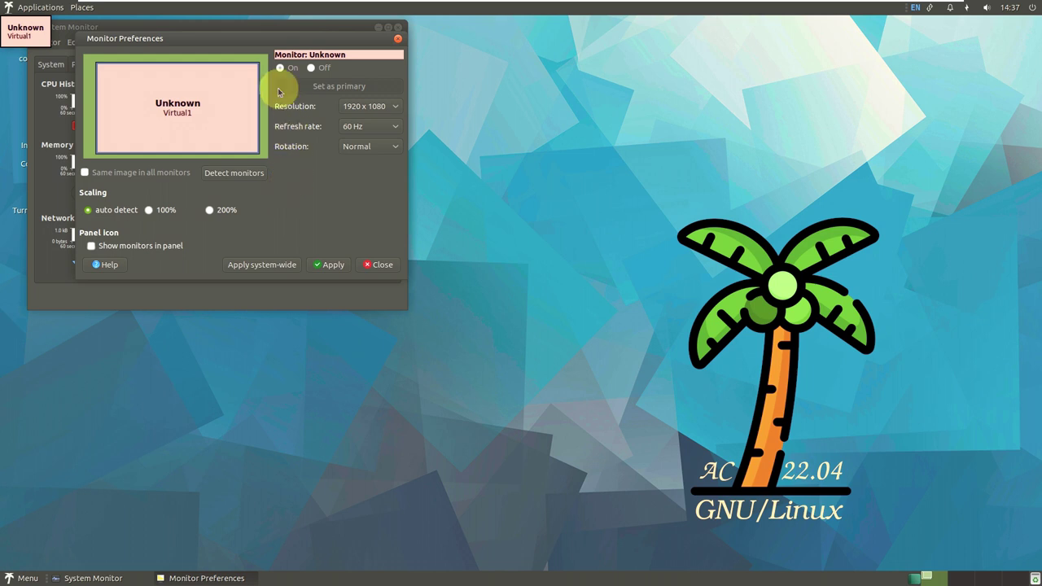
{"action": "left_click_drag", "start_coordinate": [280, 51], "coordinate": [527, 182]}
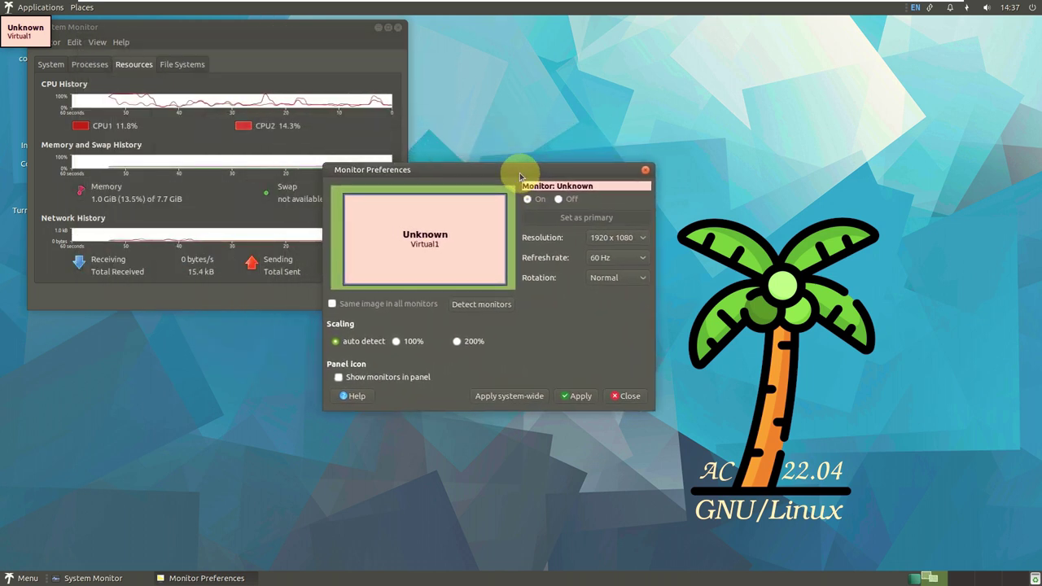
{"action": "left_click", "coordinate": [643, 173]}
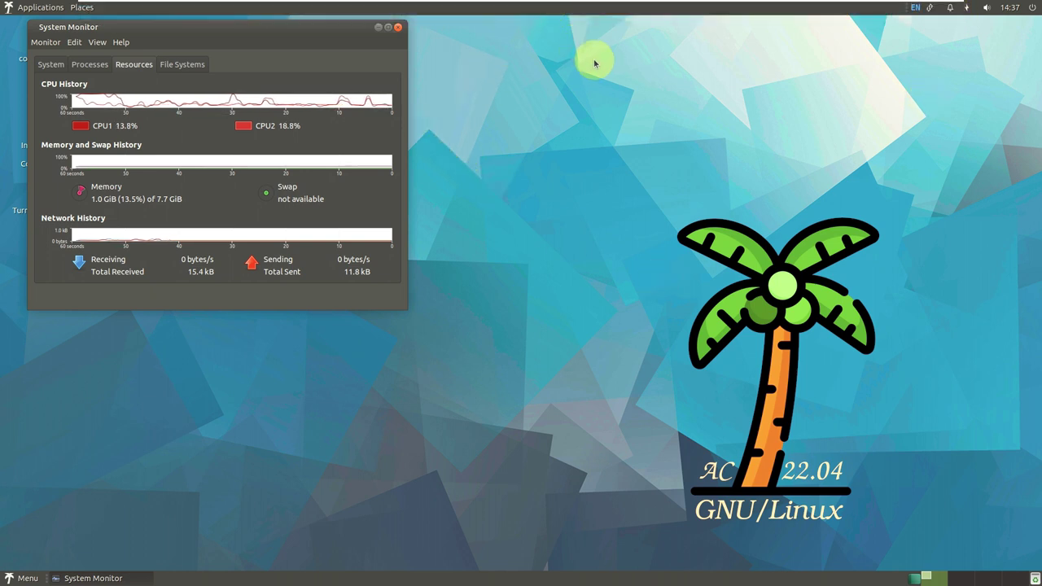
{"action": "mouse_move", "coordinate": [779, 5]}
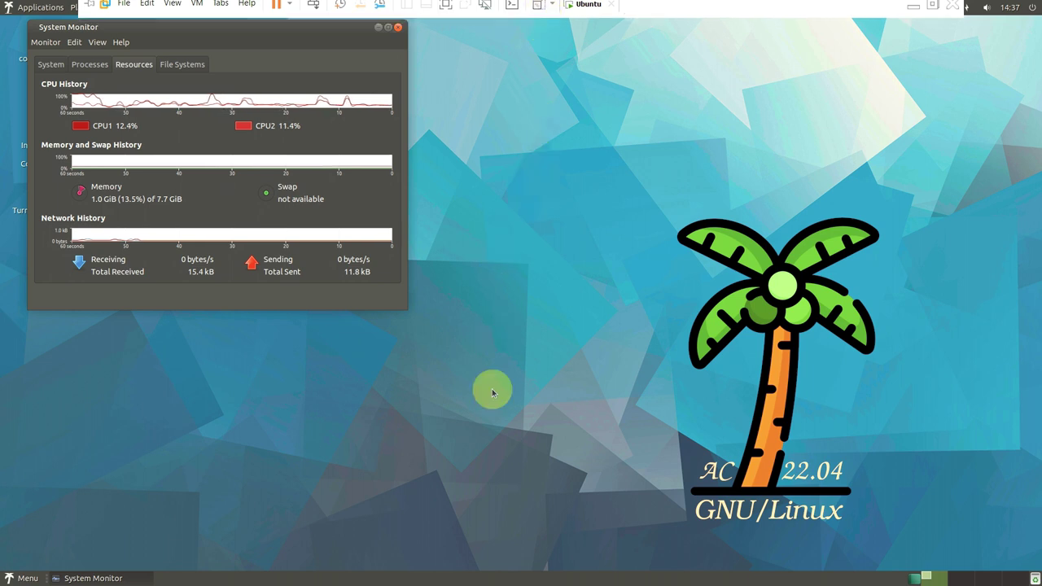
Enlarge System Monitor to fill the screen and review the system information and the full list of running processes.
{"action": "left_click", "coordinate": [388, 30]}
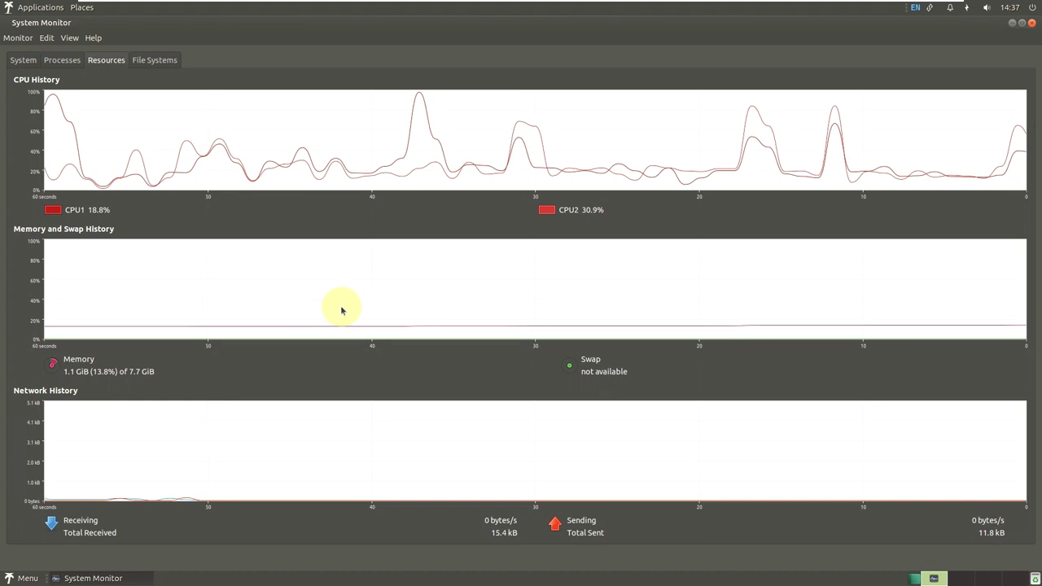
{"action": "left_click", "coordinate": [25, 63]}
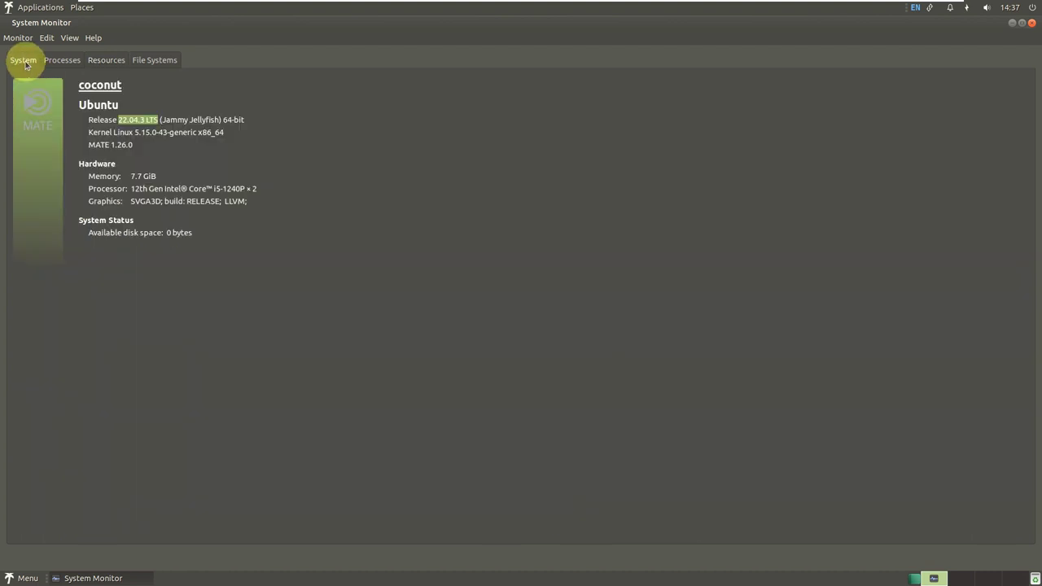
{"action": "left_click", "coordinate": [69, 70]}
{"action": "left_click", "coordinate": [344, 336]}
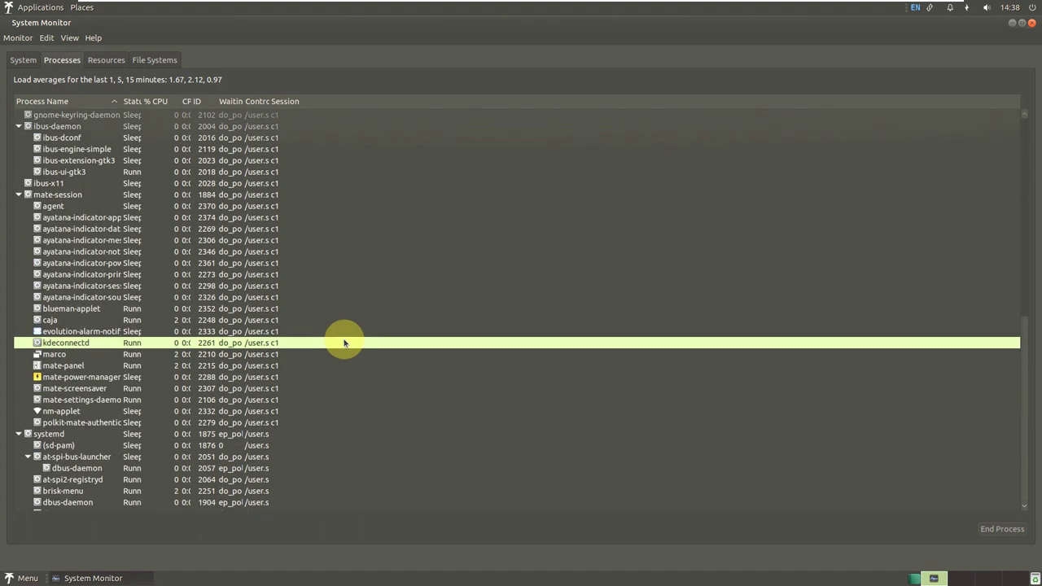
{"action": "scroll", "coordinate": [344, 342], "scroll_direction": "down", "scroll_amount": 10}
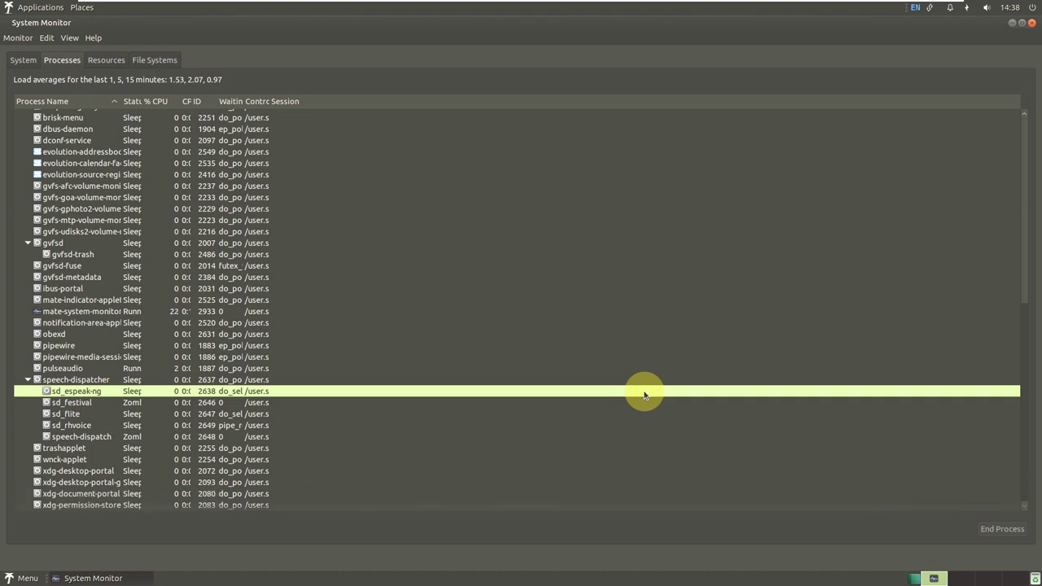
{"action": "scroll", "coordinate": [644, 395], "scroll_direction": "up", "scroll_amount": 10}
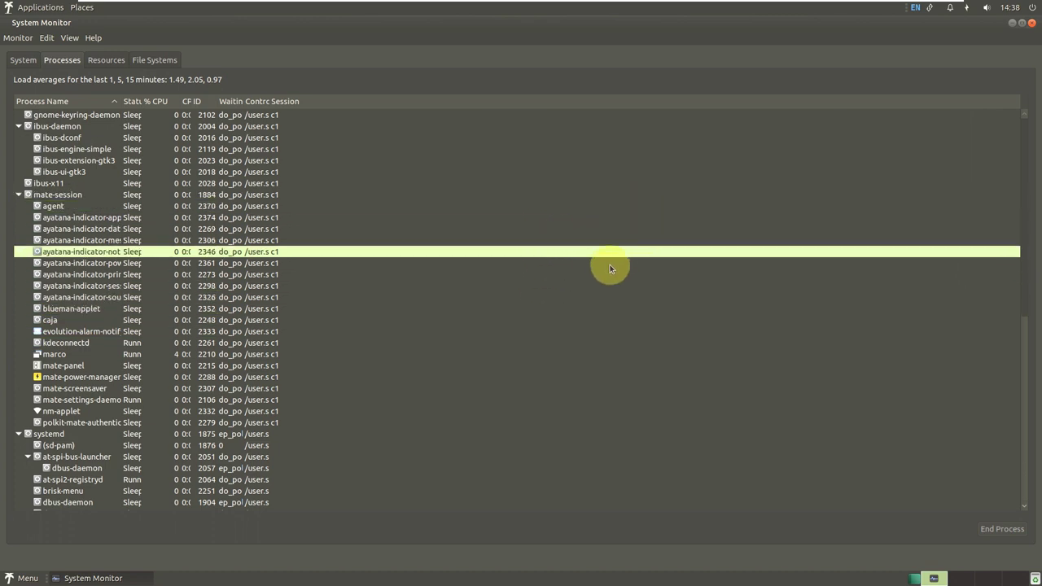
Check the resource graphs and mounted file systems, view System Monitor's About information and close it.
{"action": "left_click", "coordinate": [106, 60]}
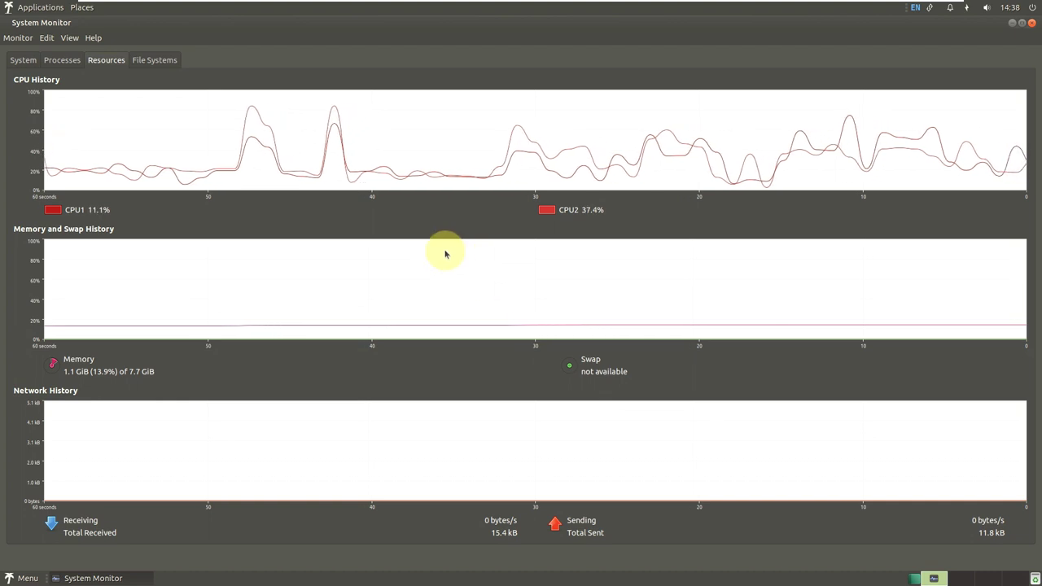
{"action": "left_click", "coordinate": [163, 65]}
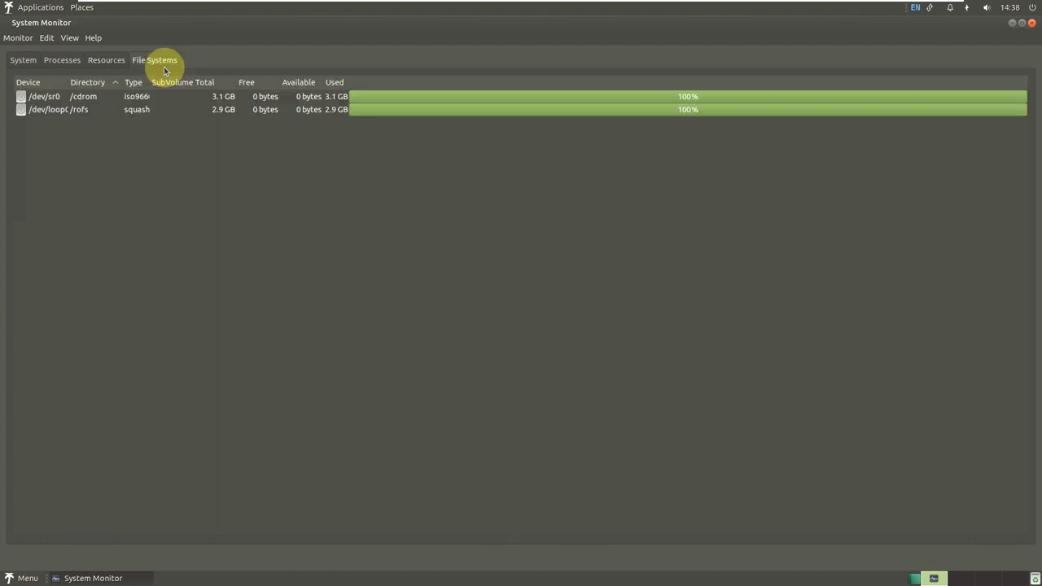
{"action": "left_click", "coordinate": [105, 61]}
{"action": "left_click", "coordinate": [92, 38]}
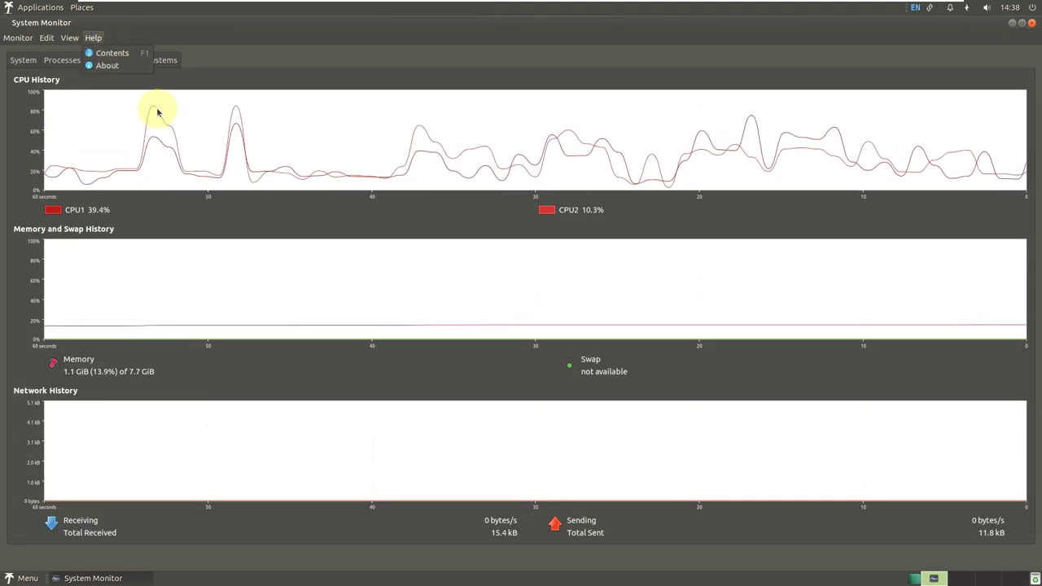
{"action": "left_click", "coordinate": [110, 65]}
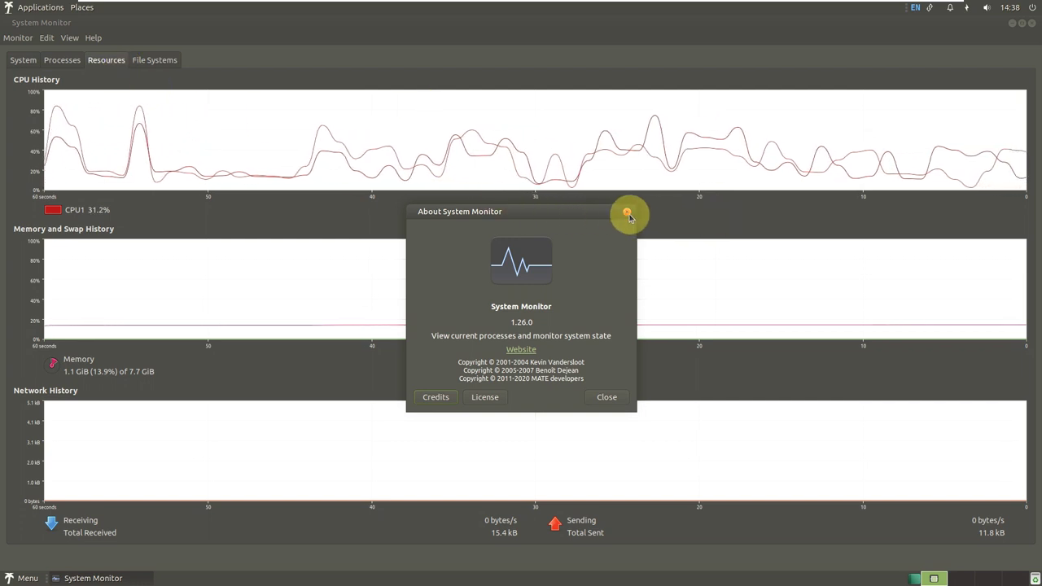
{"action": "left_click", "coordinate": [626, 213]}
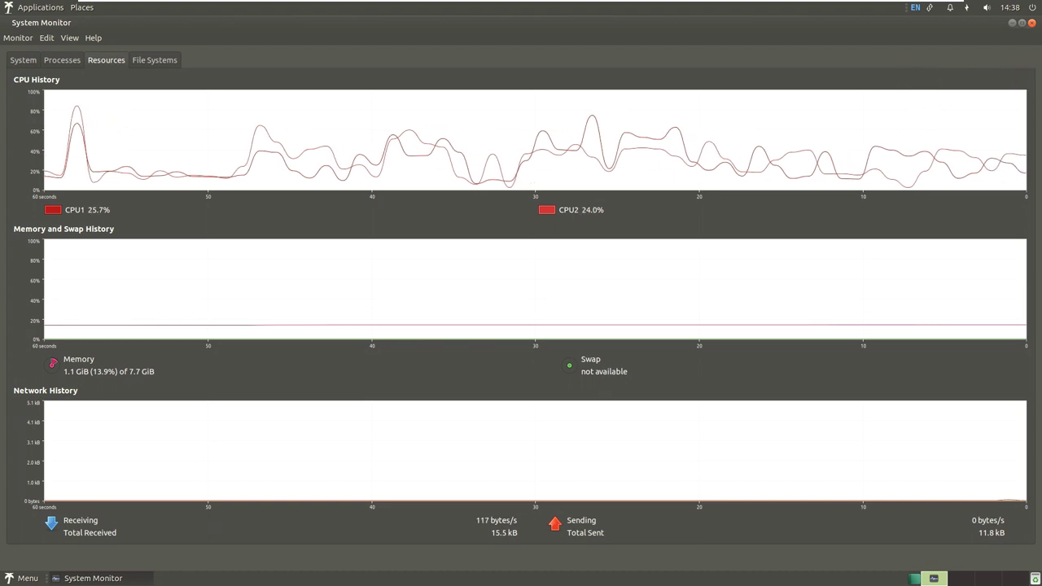
Restore System Monitor to its smaller size and place it in the desktop's upper-right corner.
{"action": "left_click", "coordinate": [1024, 24]}
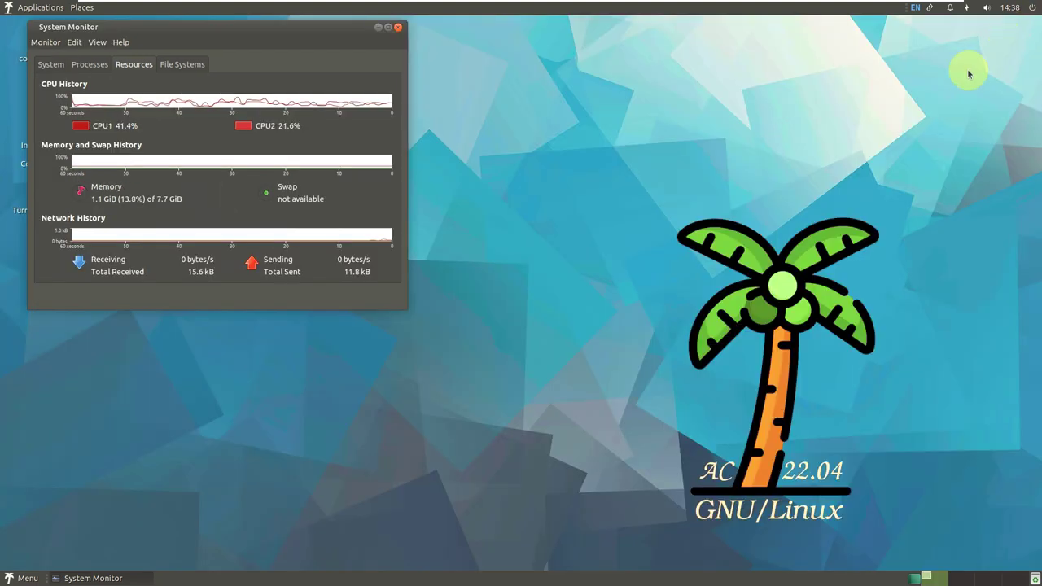
{"action": "left_click_drag", "start_coordinate": [318, 34], "coordinate": [952, 12]}
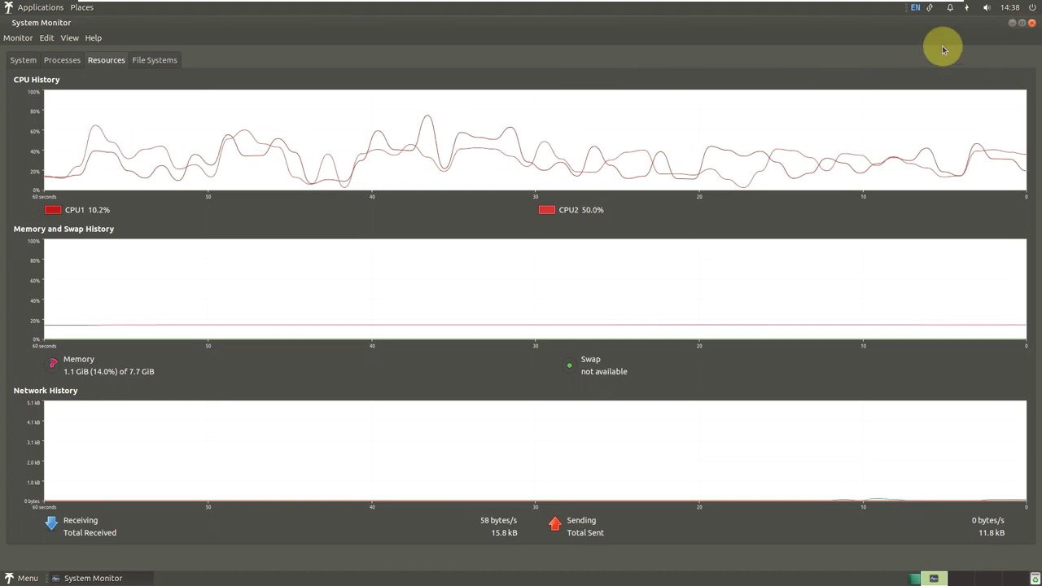
{"action": "left_click", "coordinate": [1022, 23]}
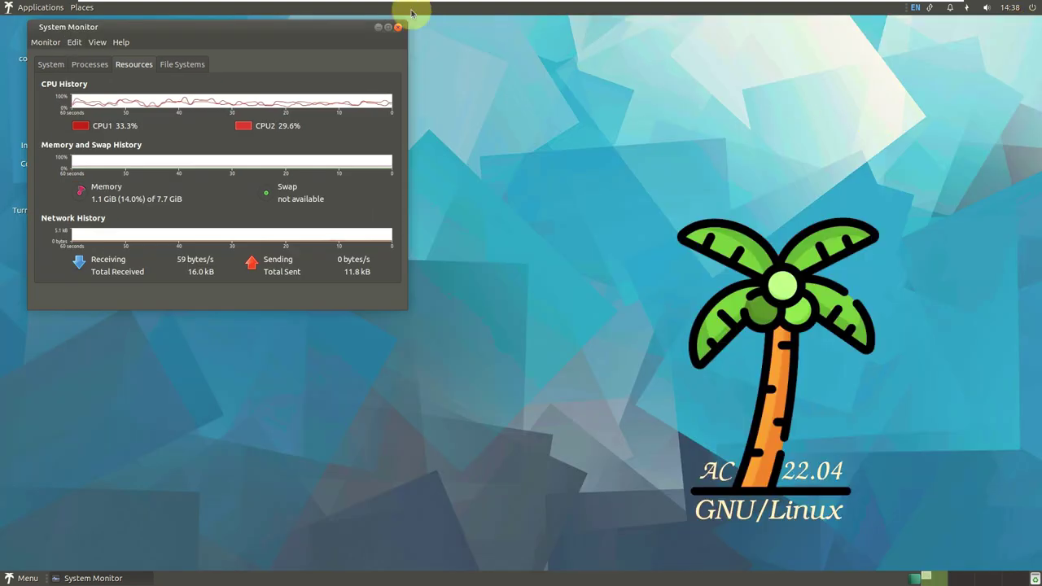
{"action": "left_click_drag", "start_coordinate": [330, 29], "coordinate": [930, 24]}
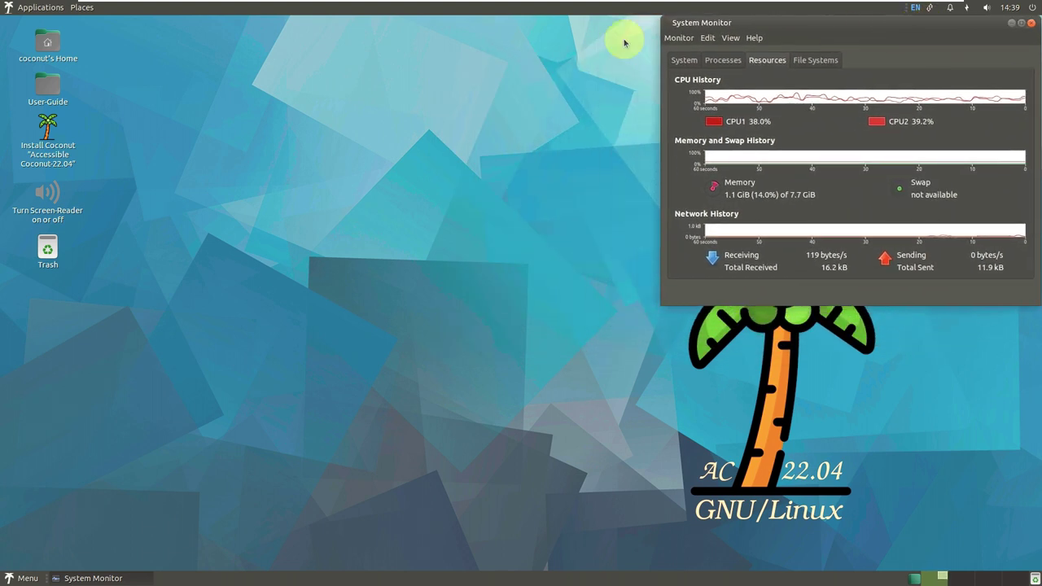
Launch the Firefox web browser and close its extra Mozilla privacy page.
{"action": "left_click", "coordinate": [38, 8]}
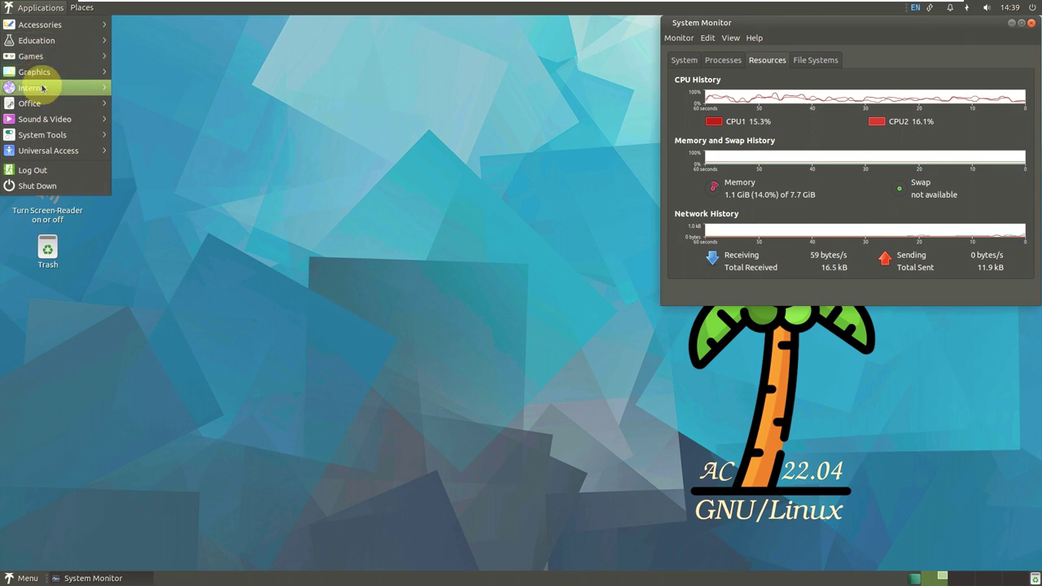
{"action": "mouse_move", "coordinate": [65, 95]}
{"action": "left_click", "coordinate": [142, 104]}
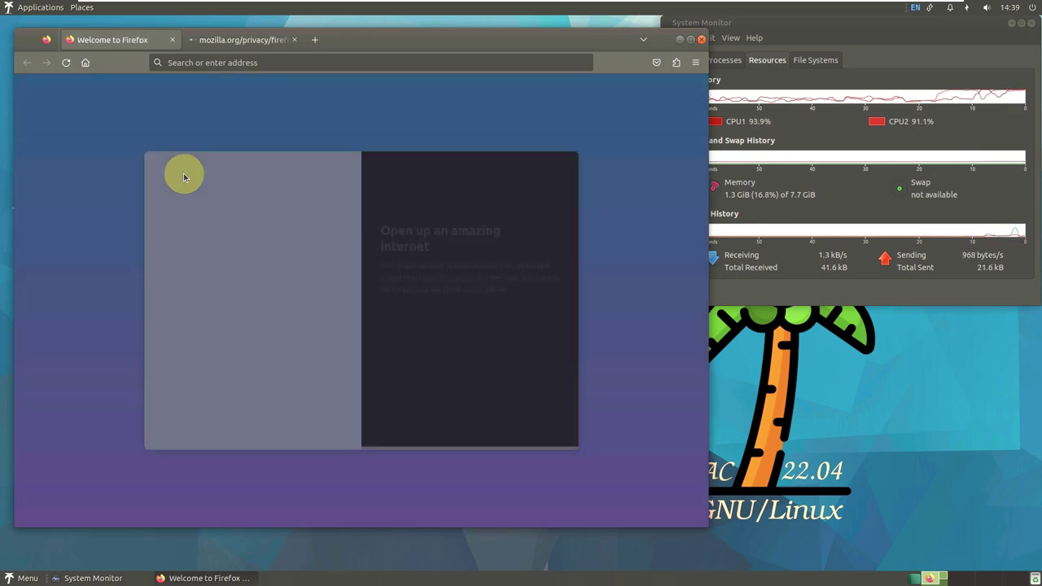
{"action": "left_click", "coordinate": [293, 39]}
Move and resize the Firefox window to fill the desktop area beside System Monitor without overlapping it.
{"action": "mouse_move", "coordinate": [312, 40]}
{"action": "left_mouse_down"}
{"action": "mouse_move", "coordinate": [298, 38]}
{"action": "mouse_move", "coordinate": [309, 34]}
{"action": "left_mouse_up"}
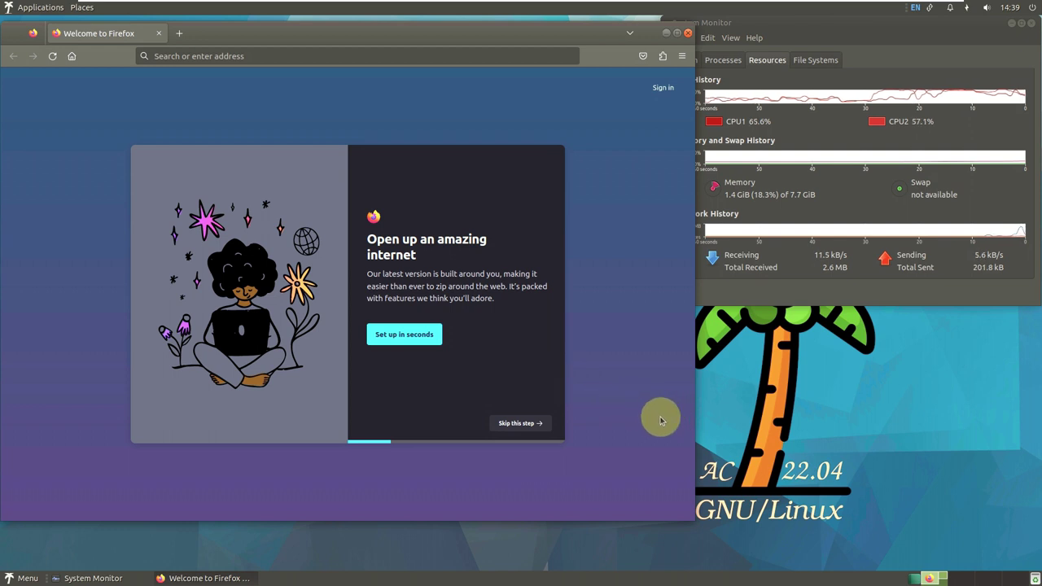
{"action": "left_click_drag", "start_coordinate": [696, 519], "coordinate": [660, 568]}
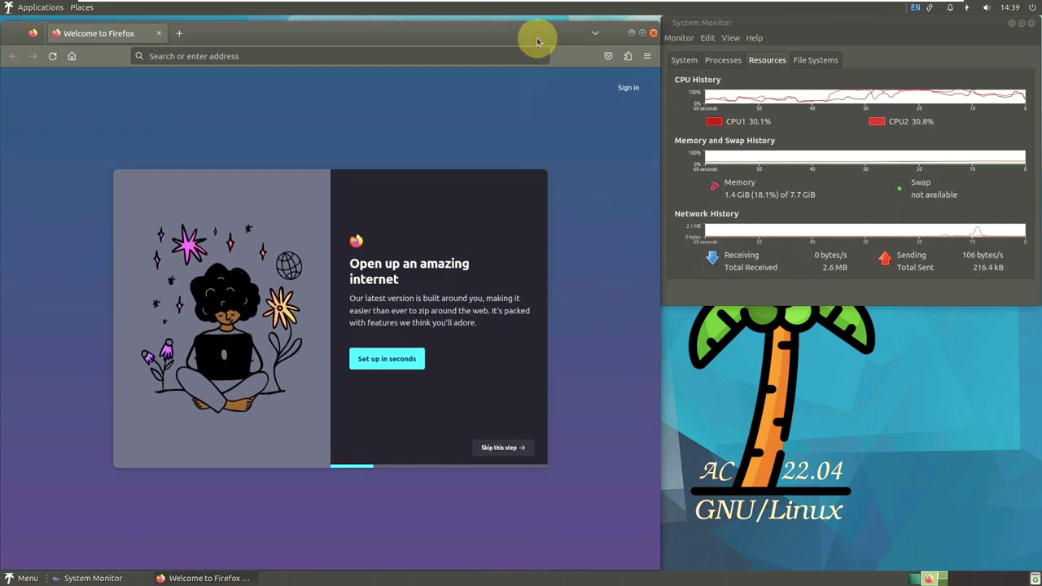
{"action": "left_click_drag", "start_coordinate": [537, 35], "coordinate": [537, 28]}
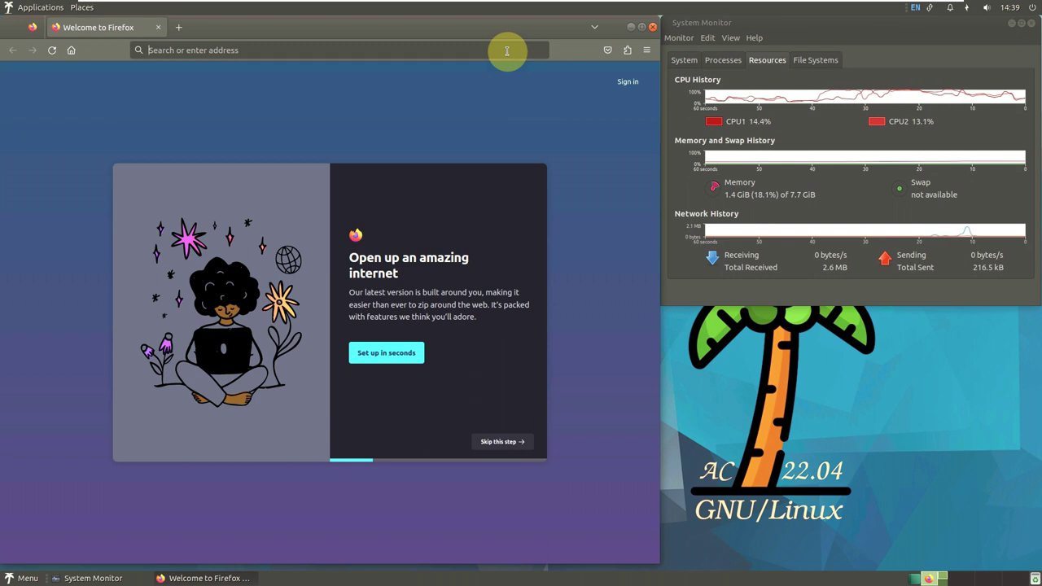
Search the web for "accesible coconut linux".
{"action": "left_click", "coordinate": [506, 50]}
{"action": "type", "text": "access"}
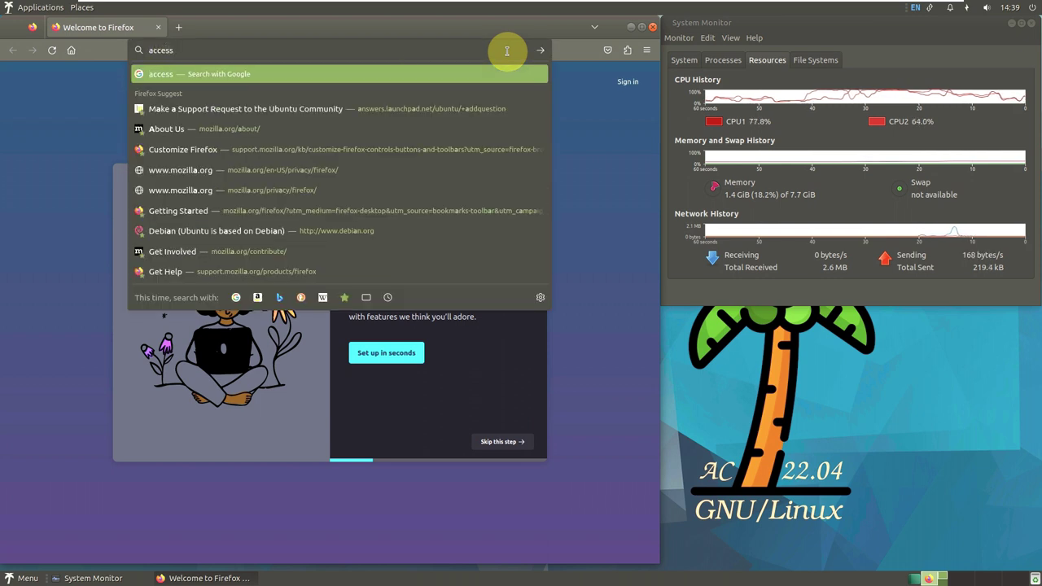
{"action": "key", "text": "BackSpace"}
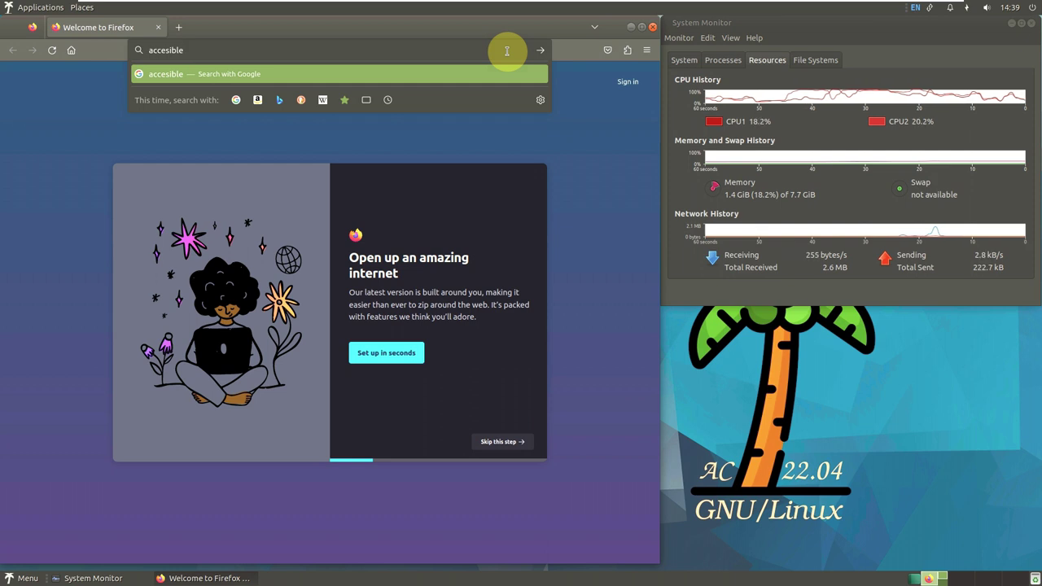
{"action": "type", "text": "ible coconut linux"}
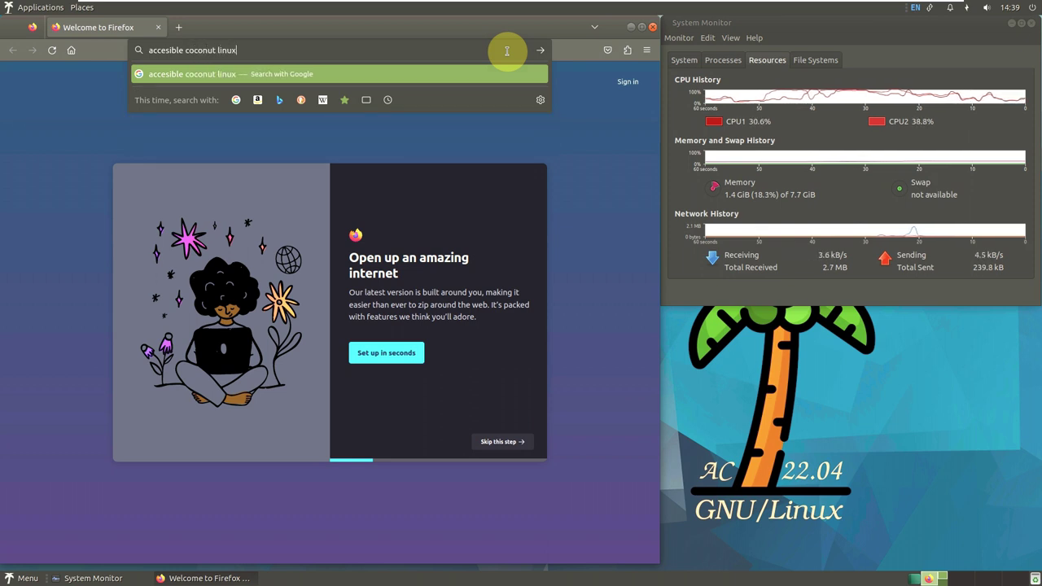
{"action": "key", "text": "Return"}
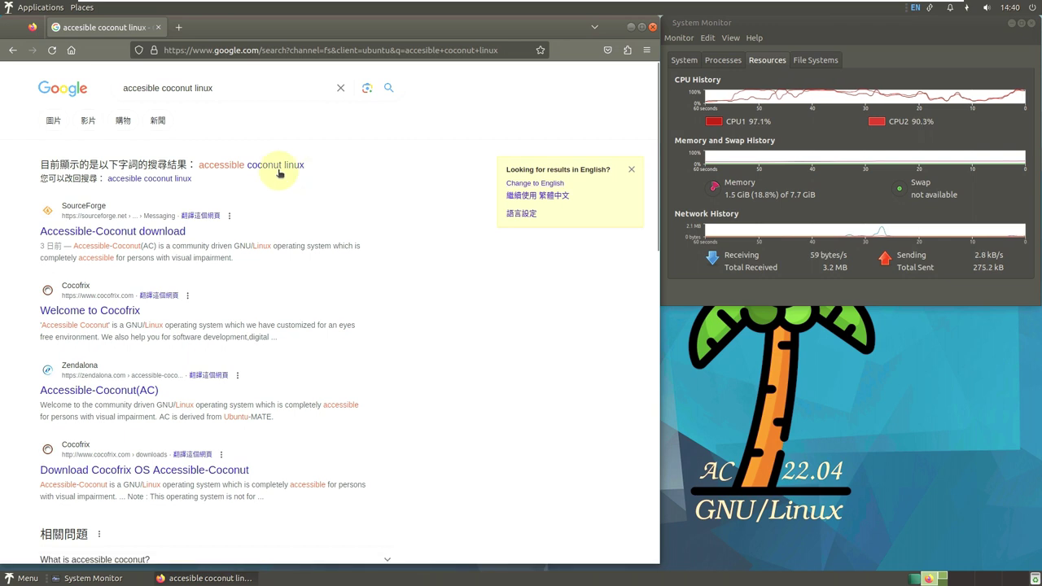
Try the results for the literal spelling "accesible", return to the original results and open SourceForge's "Accessible-Coconut download" page.
{"action": "left_click", "coordinate": [170, 180]}
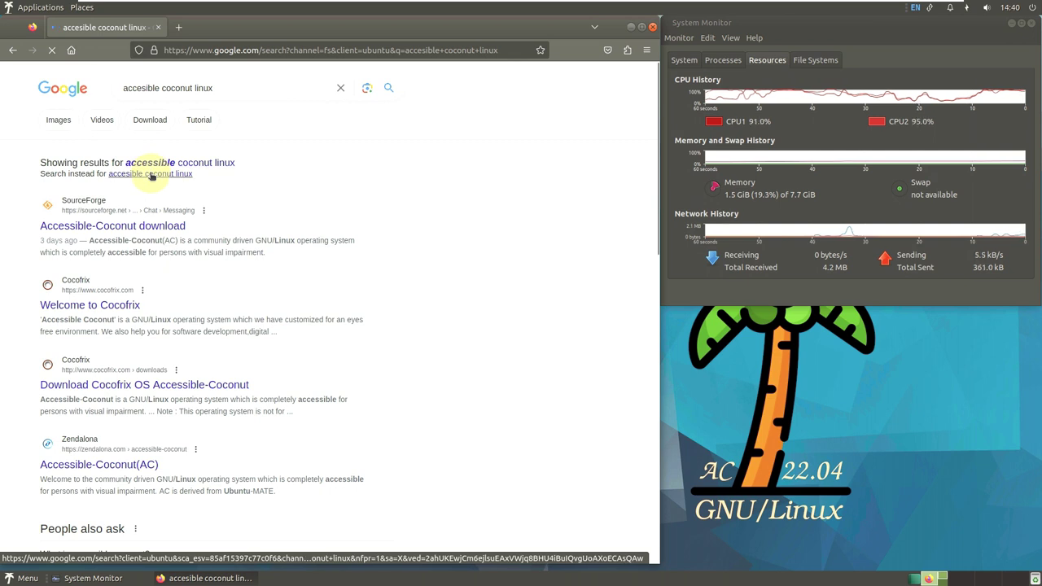
{"action": "left_click", "coordinate": [152, 176]}
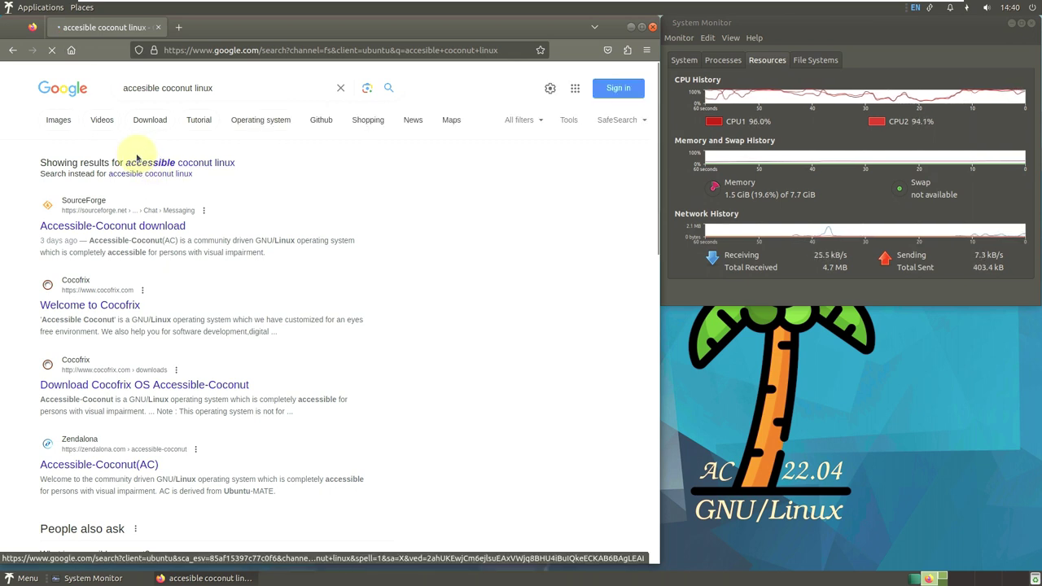
{"action": "left_click", "coordinate": [148, 163]}
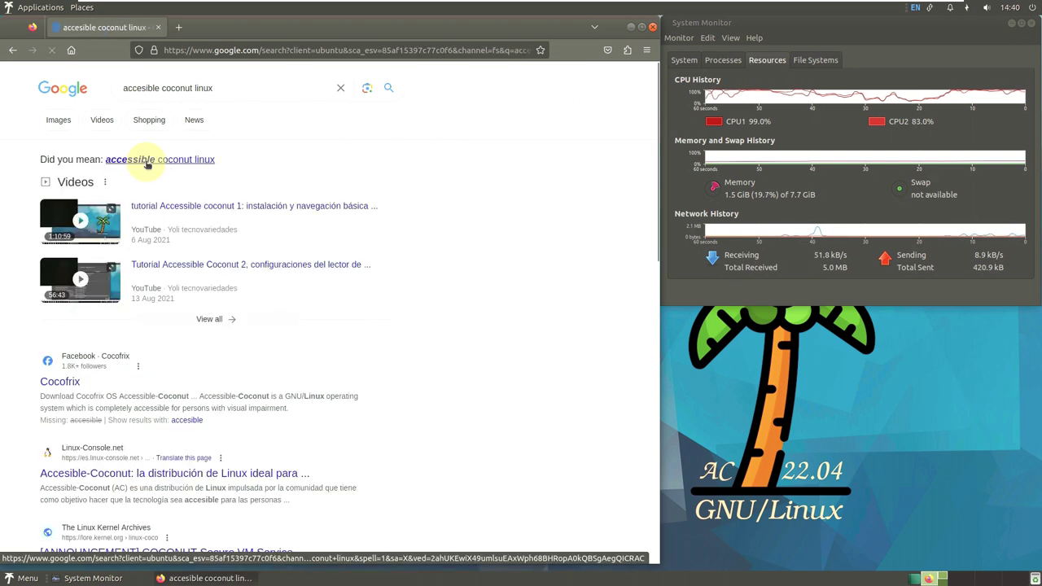
{"action": "left_click", "coordinate": [13, 49]}
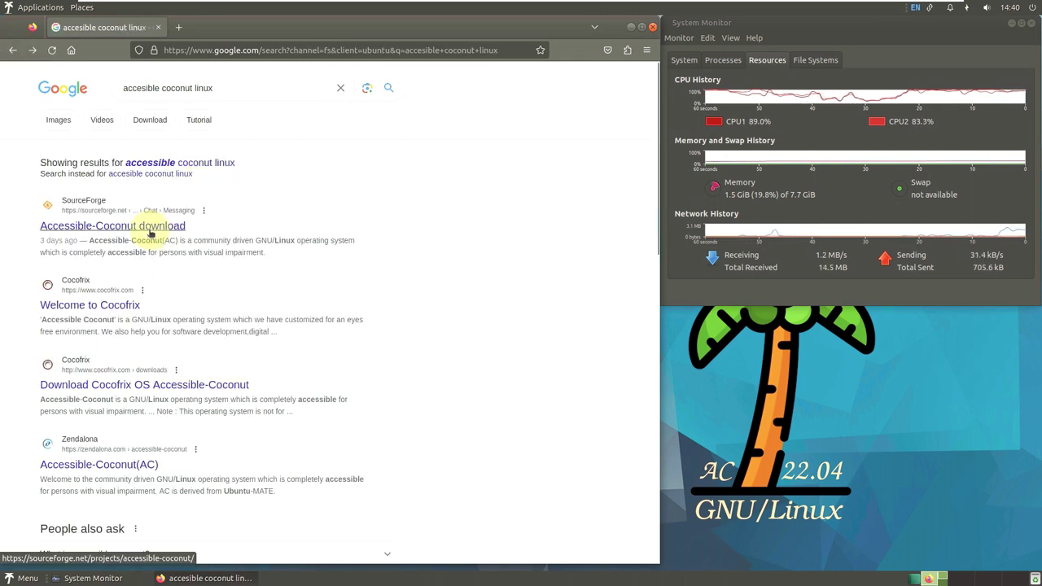
{"action": "left_click", "coordinate": [149, 232]}
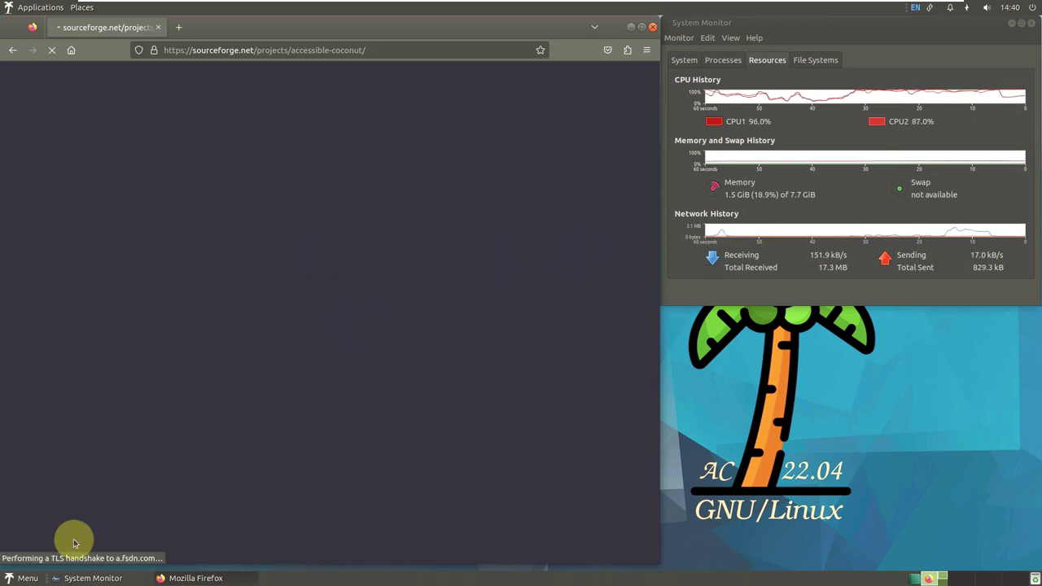
Open MATE Terminal and place its window in the desktop's lower-right corner below System Monitor.
{"action": "left_click", "coordinate": [28, 578]}
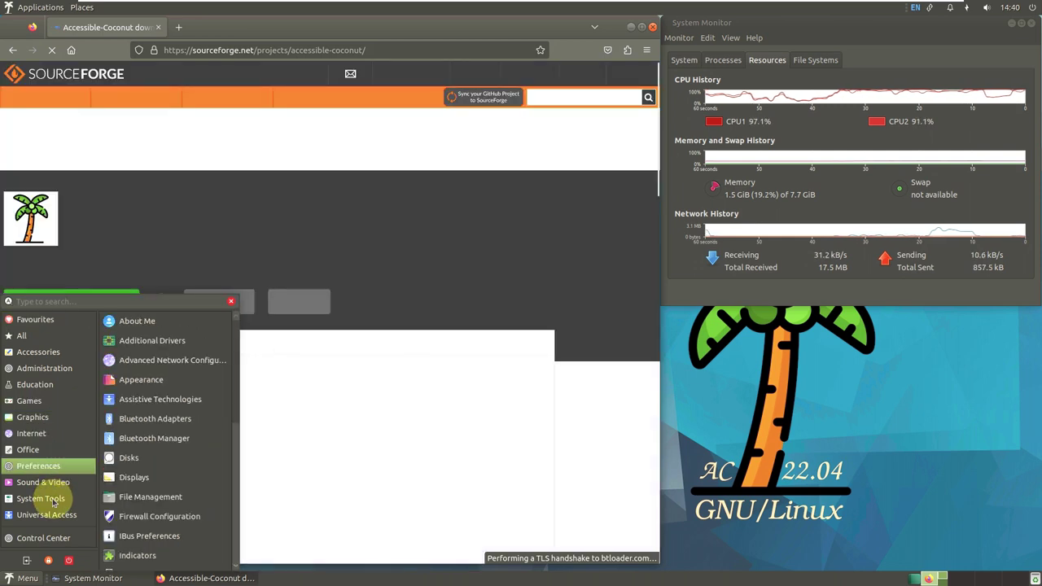
{"action": "mouse_move", "coordinate": [53, 502]}
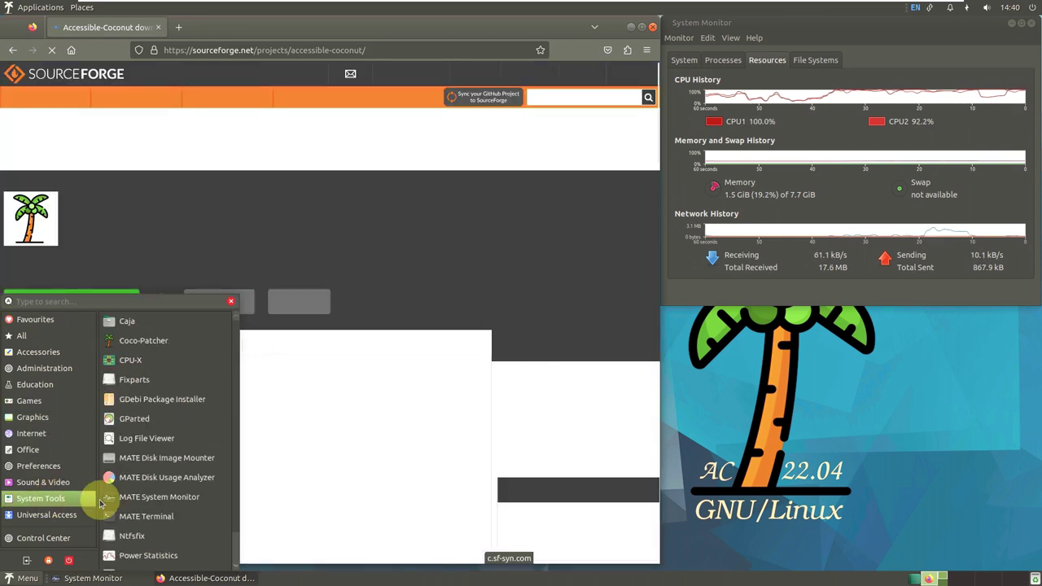
{"action": "left_click", "coordinate": [163, 512]}
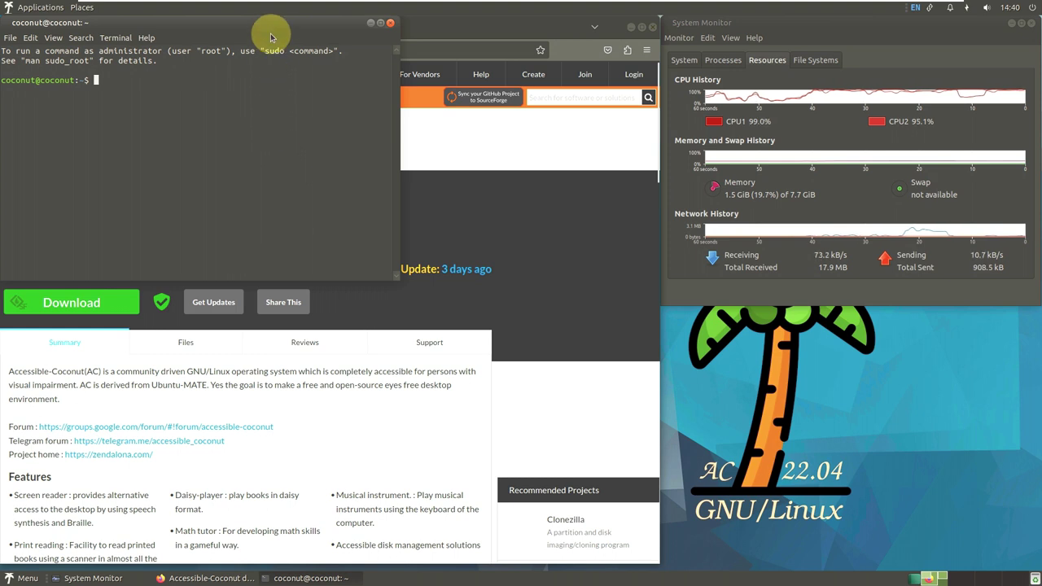
{"action": "left_click_drag", "start_coordinate": [272, 25], "coordinate": [921, 309]}
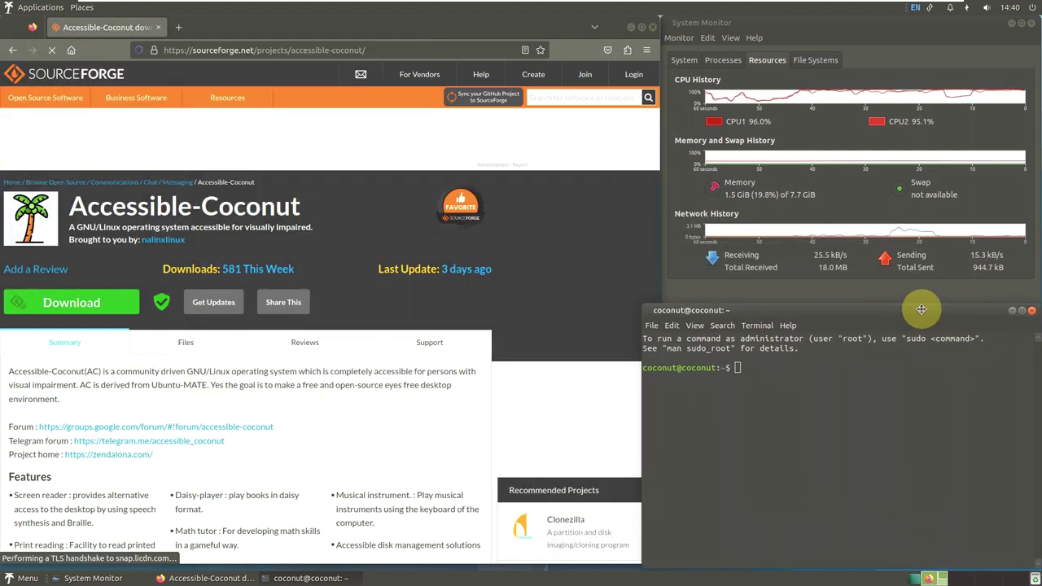
Read the Accessible-Coconut project page's features, samples and release activity, and open the project's web site in a new tab.
{"action": "left_click", "coordinate": [464, 301]}
{"action": "scroll", "coordinate": [419, 324], "scroll_direction": "down", "scroll_amount": 4}
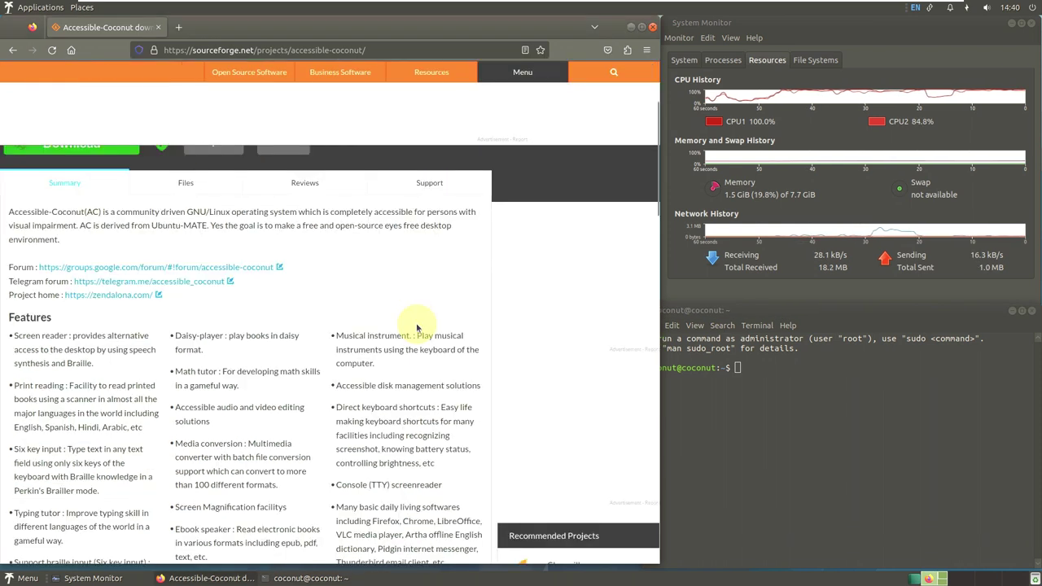
{"action": "scroll", "coordinate": [417, 326], "scroll_direction": "down", "scroll_amount": 6}
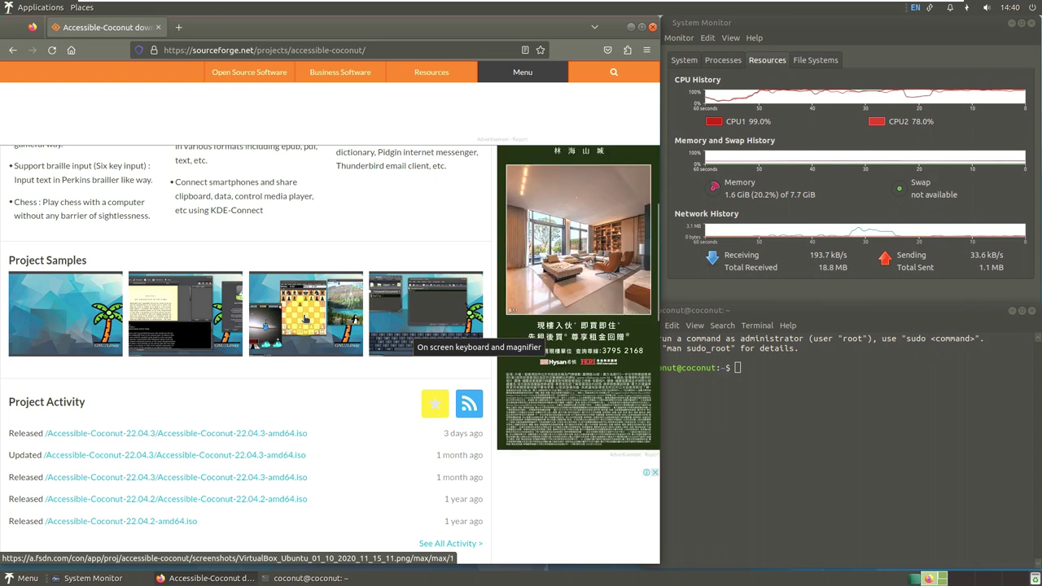
{"action": "scroll", "coordinate": [303, 319], "scroll_direction": "down", "scroll_amount": 4}
{"action": "scroll", "coordinate": [303, 319], "scroll_direction": "down", "scroll_amount": 5}
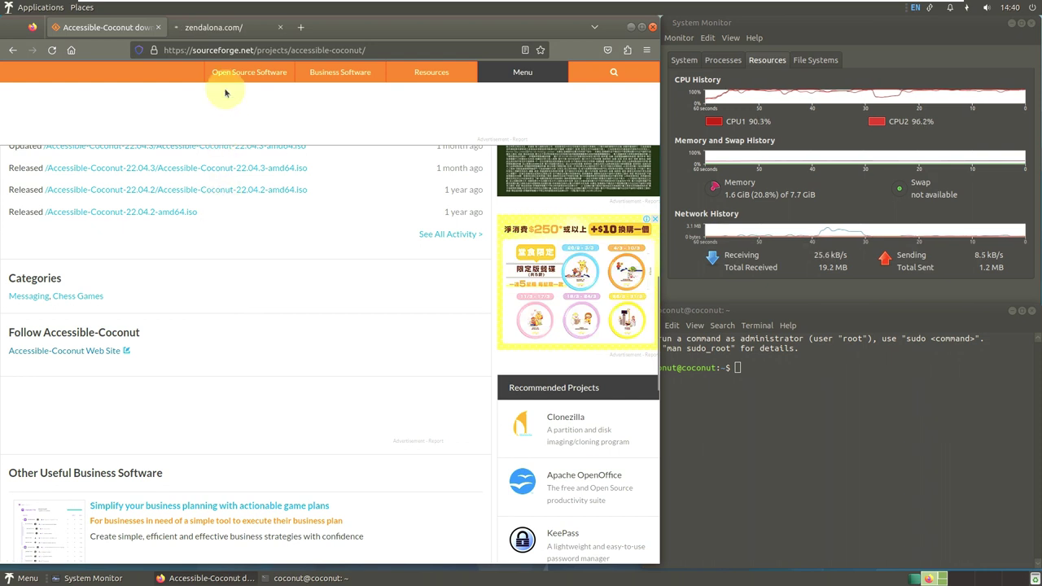
Check the Zendalona site's tab and open about:support in a new tab.
{"action": "left_click", "coordinate": [227, 32]}
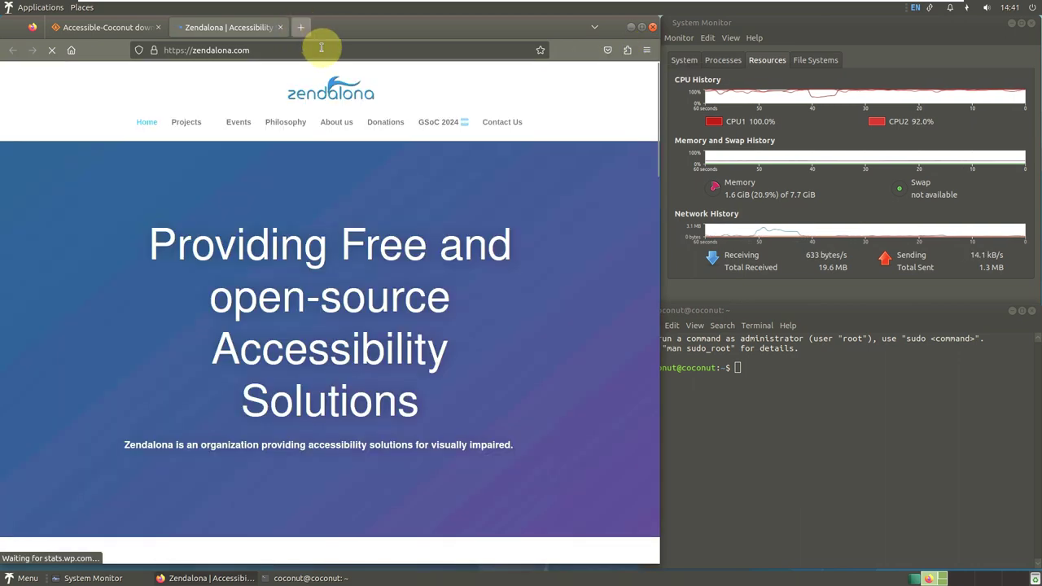
{"action": "key", "text": "ctrl+t"}
{"action": "left_click", "coordinate": [321, 49]}
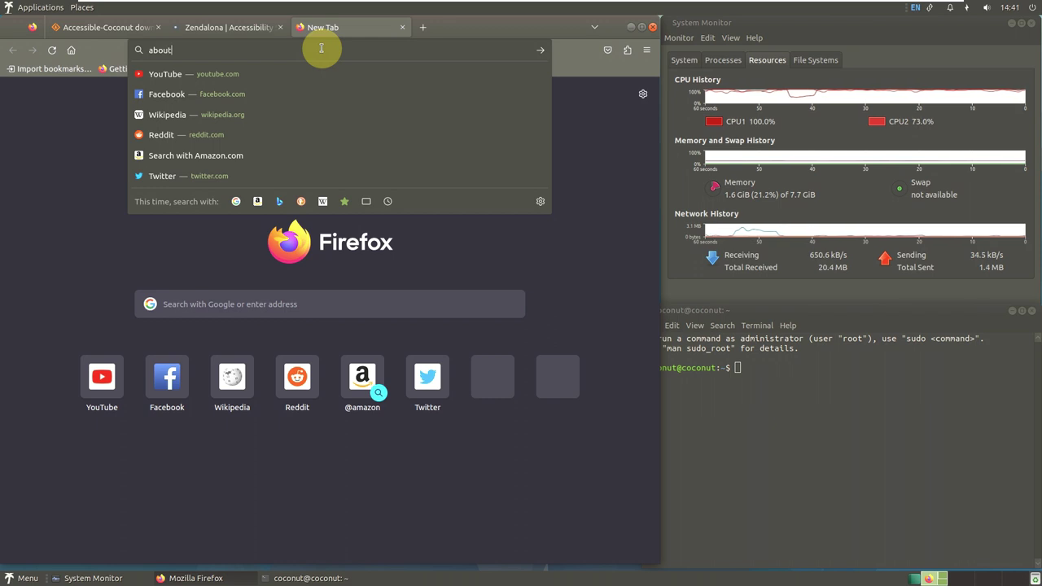
{"action": "type", "text": "about:support"}
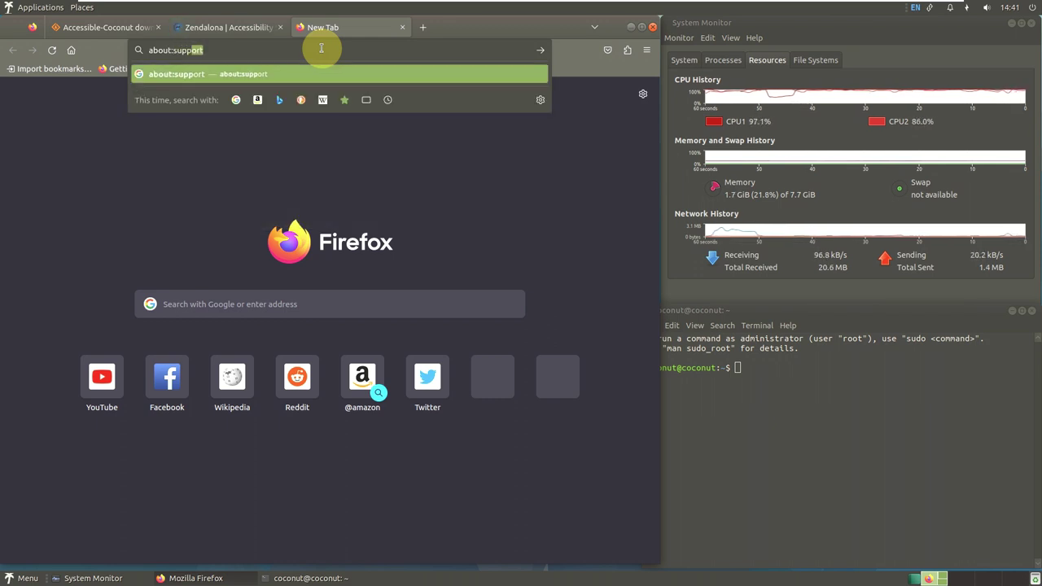
{"action": "key", "text": "Return"}
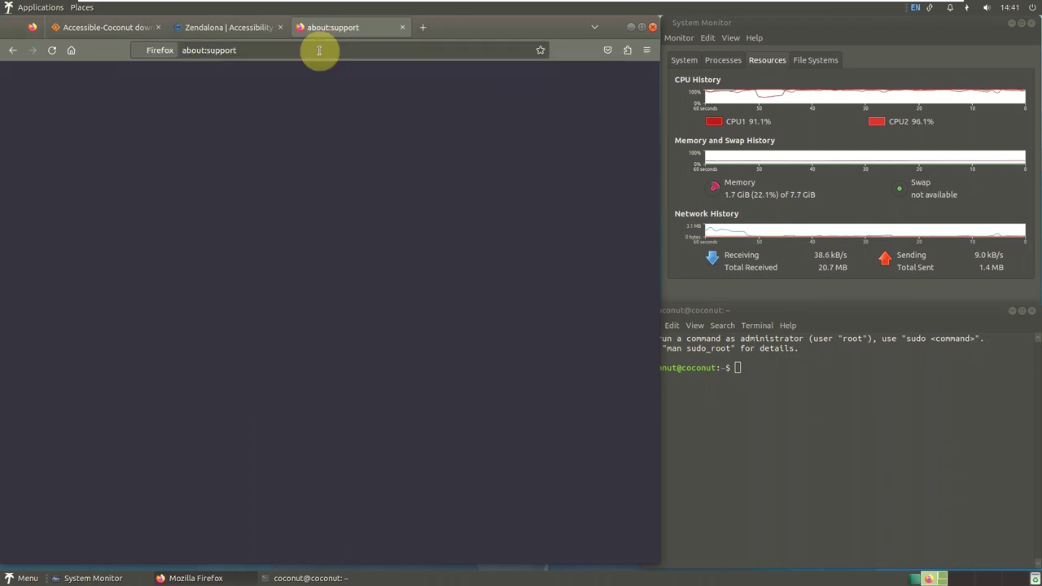
Look over the Zendalona home page and open the Accessible-Coconut page from its projects list.
{"action": "left_click", "coordinate": [234, 29]}
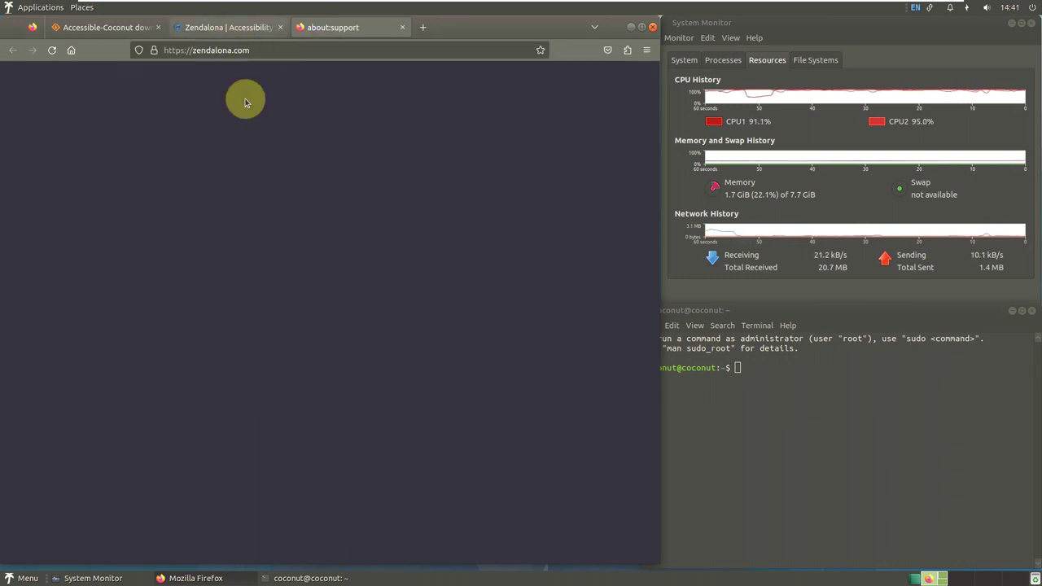
{"action": "scroll", "coordinate": [228, 192], "scroll_direction": "down", "scroll_amount": 1}
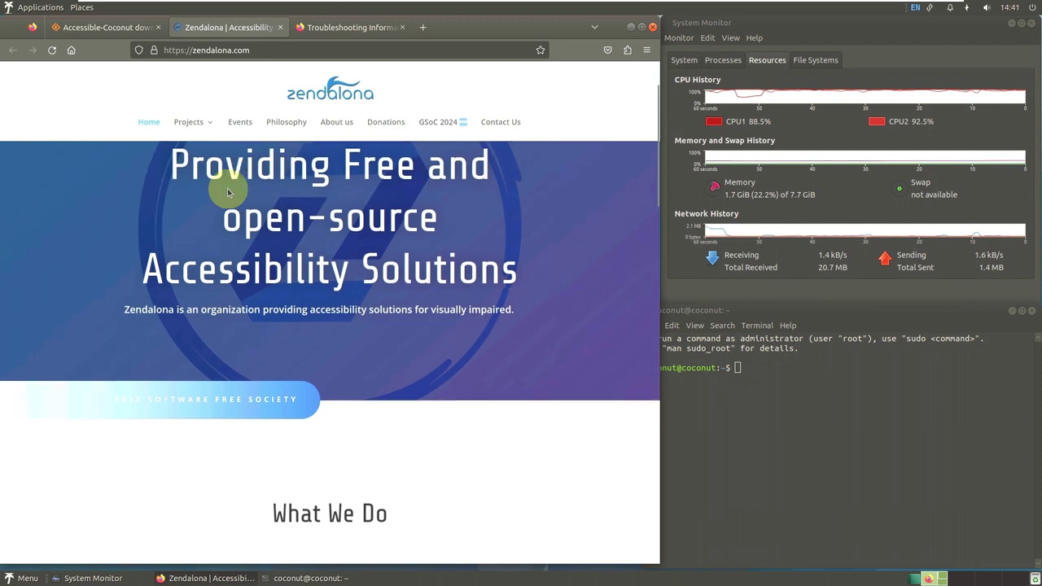
{"action": "scroll", "coordinate": [227, 188], "scroll_direction": "down", "scroll_amount": 3}
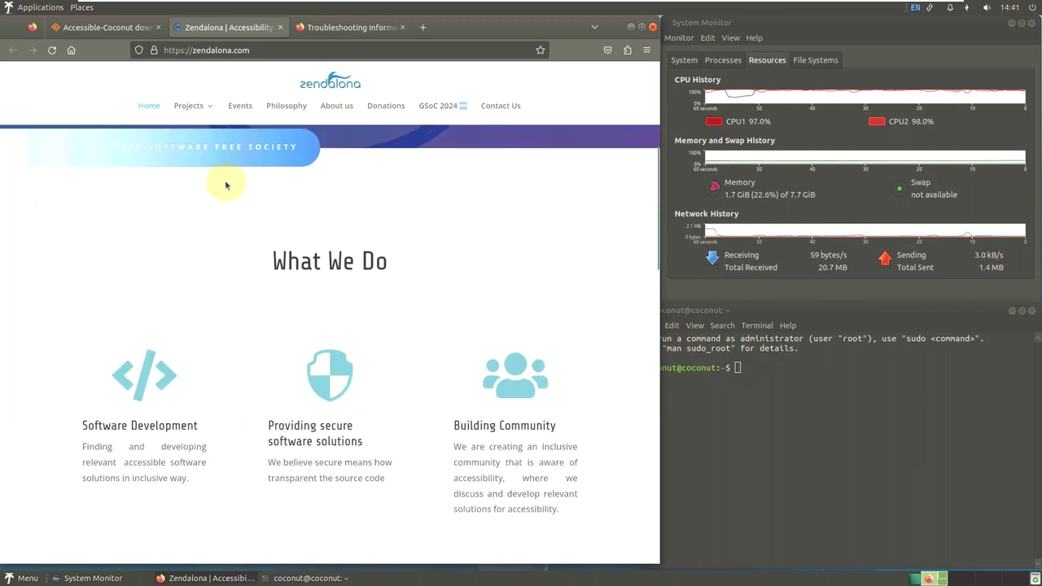
{"action": "scroll", "coordinate": [226, 163], "scroll_direction": "down", "scroll_amount": 7}
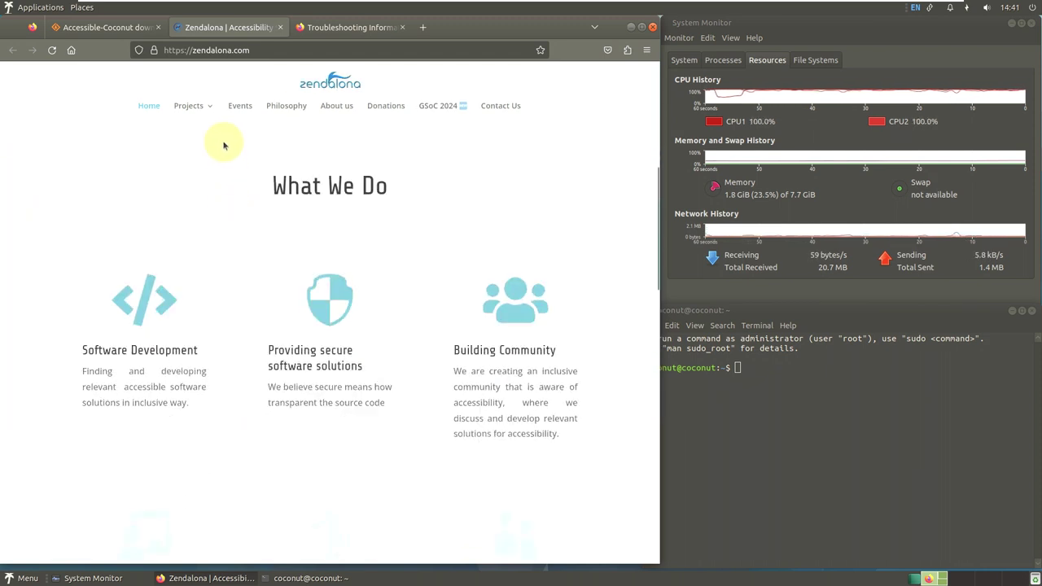
{"action": "mouse_move", "coordinate": [182, 107]}
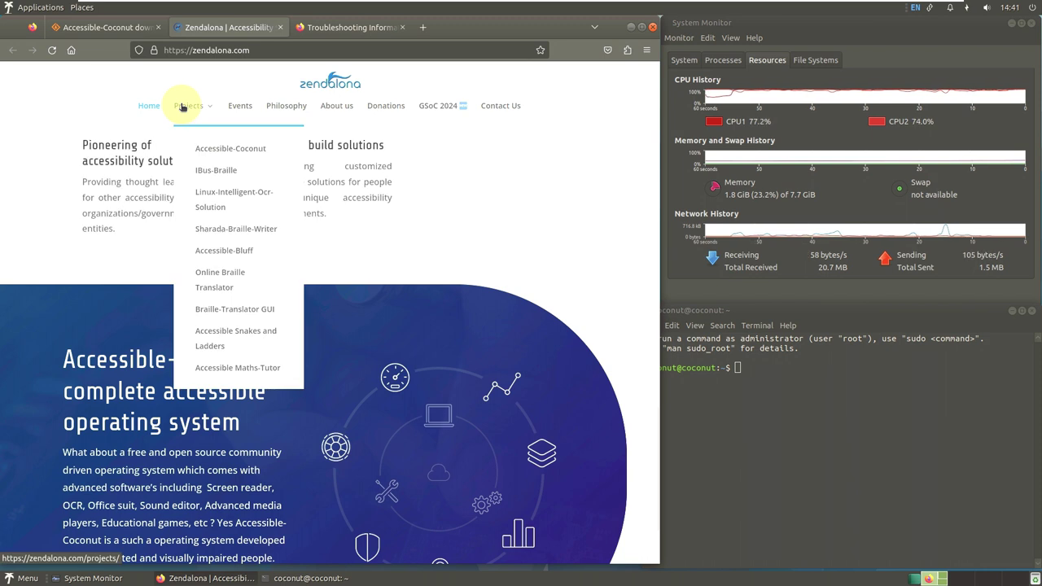
{"action": "left_click", "coordinate": [250, 150]}
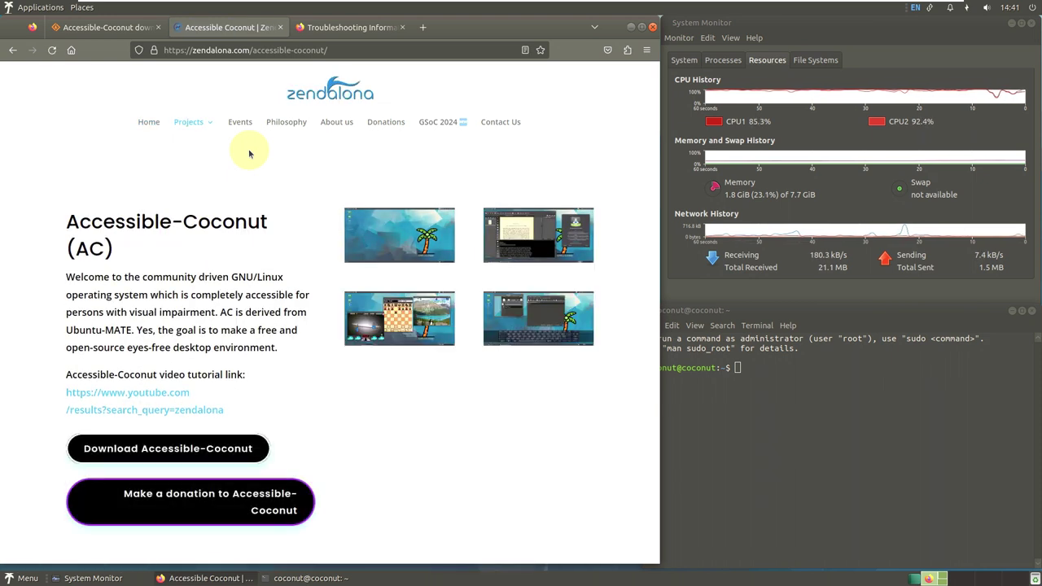
Read the Accessible-Coconut page's introduction, features, FAQ, user guide and reviews sections, and return to its download link.
{"action": "scroll", "coordinate": [249, 153], "scroll_direction": "down", "scroll_amount": 5}
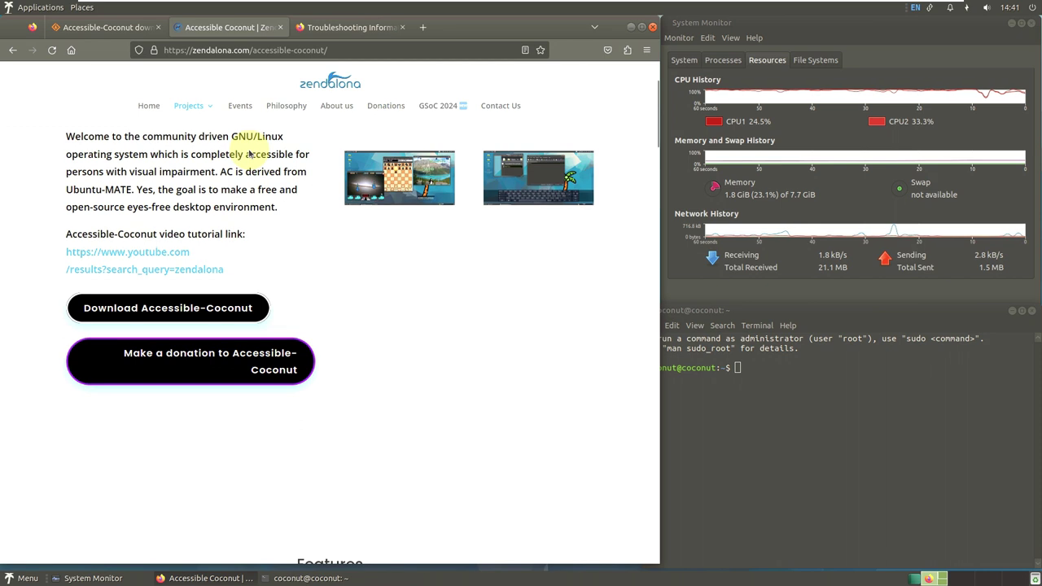
{"action": "scroll", "coordinate": [250, 153], "scroll_direction": "down", "scroll_amount": 8}
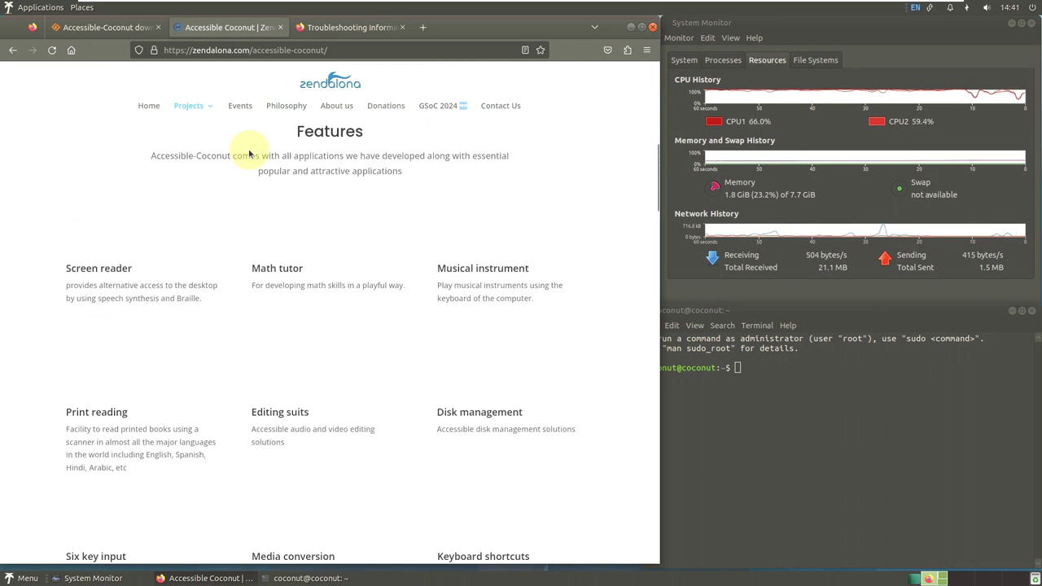
{"action": "scroll", "coordinate": [250, 153], "scroll_direction": "down", "scroll_amount": 8}
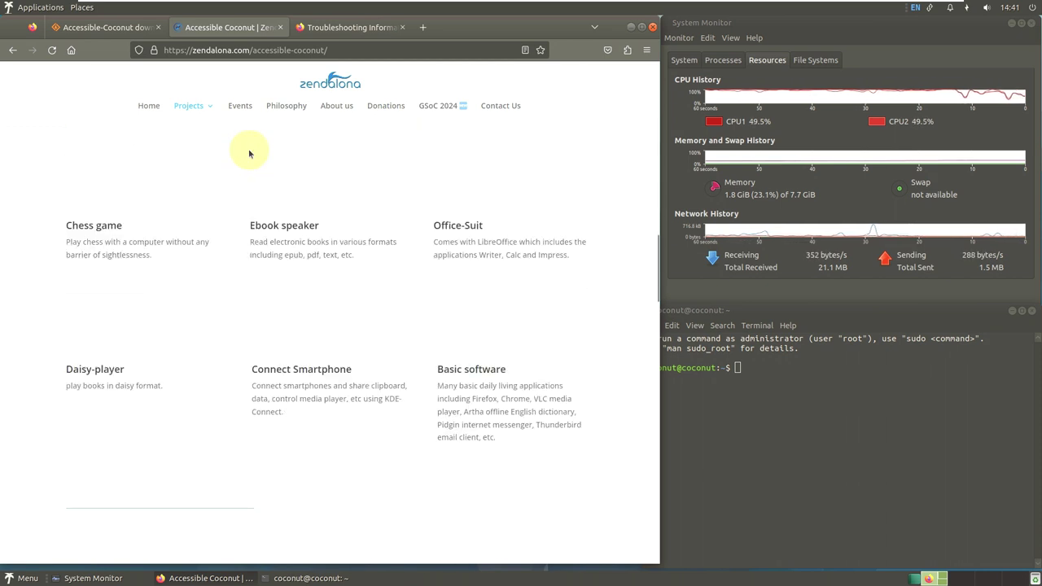
{"action": "scroll", "coordinate": [250, 153], "scroll_direction": "down", "scroll_amount": 8}
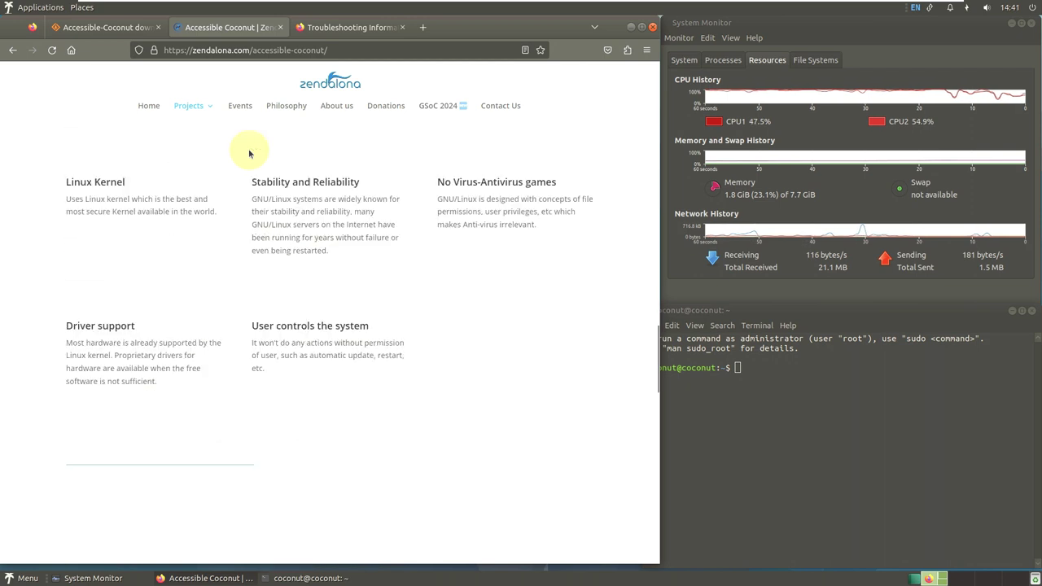
{"action": "scroll", "coordinate": [250, 153], "scroll_direction": "down", "scroll_amount": 6}
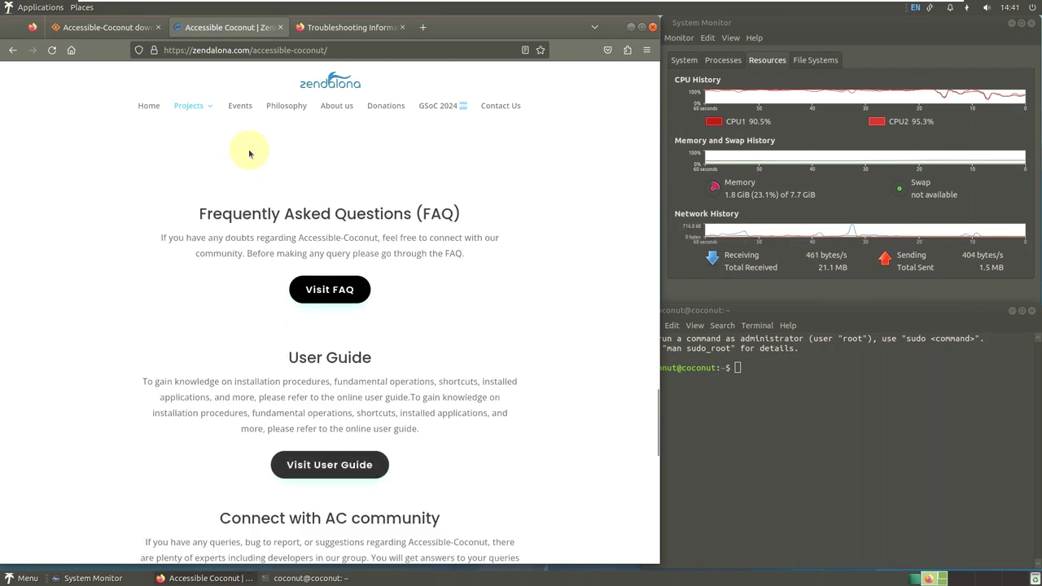
{"action": "scroll", "coordinate": [250, 153], "scroll_direction": "down", "scroll_amount": 5}
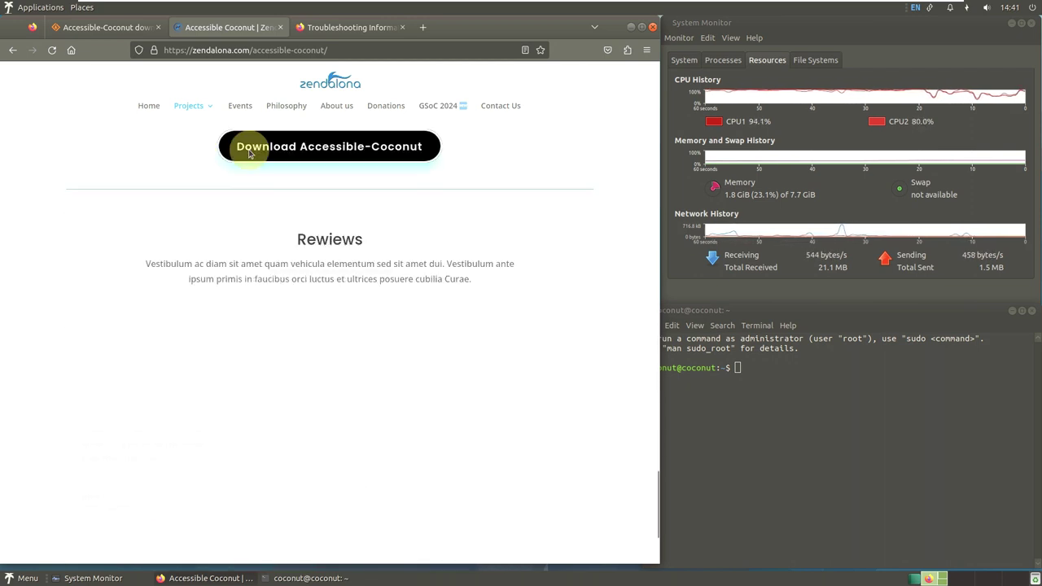
{"action": "scroll", "coordinate": [250, 153], "scroll_direction": "down", "scroll_amount": 2}
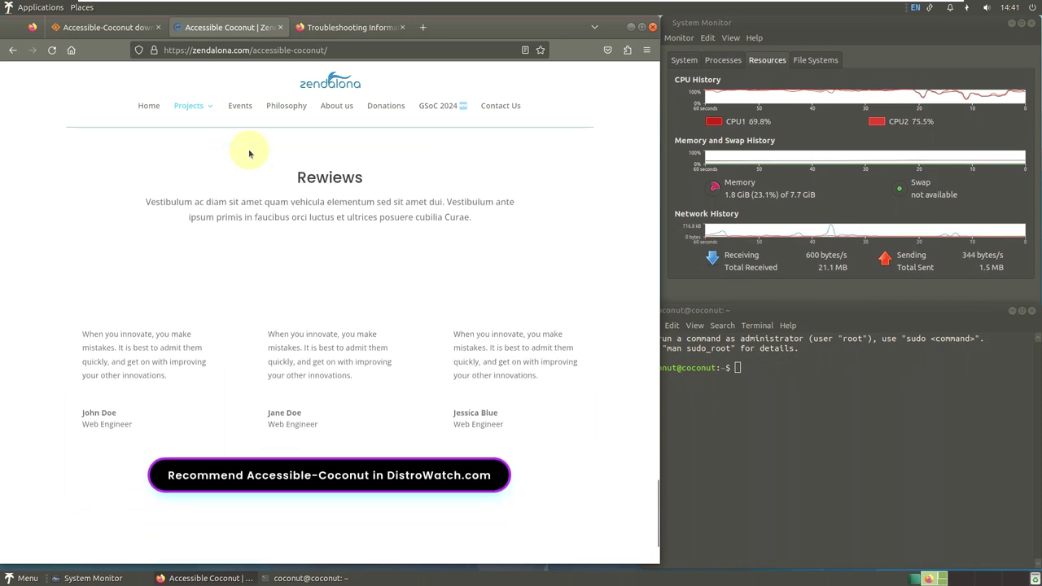
{"action": "scroll", "coordinate": [250, 153], "scroll_direction": "up", "scroll_amount": 10}
{"action": "scroll", "coordinate": [250, 153], "scroll_direction": "up", "scroll_amount": 10}
{"action": "scroll", "coordinate": [250, 153], "scroll_direction": "up", "scroll_amount": 8}
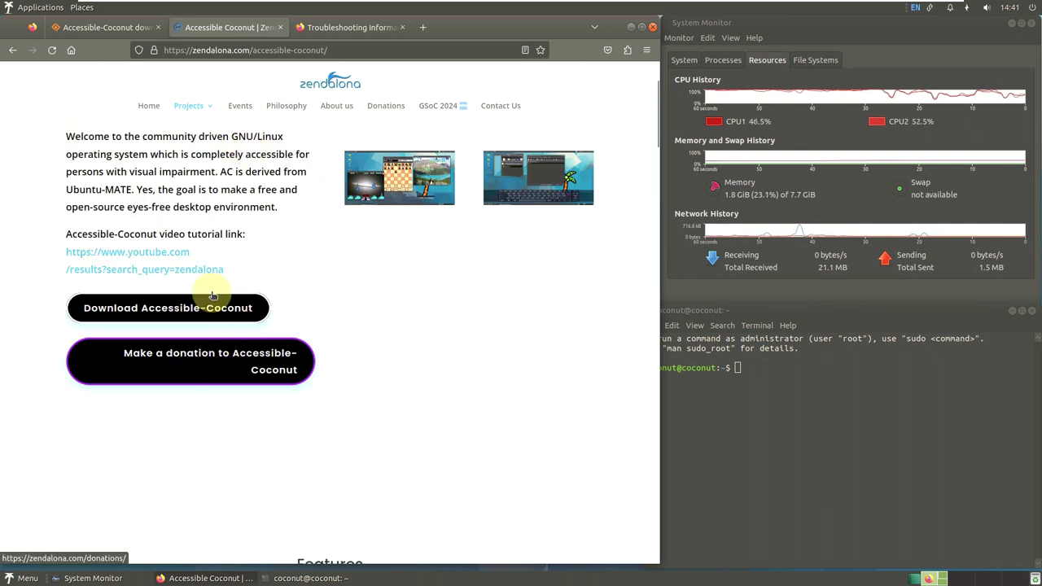
Follow the Accessible-Coconut download link to SourceForge and close that tab.
{"action": "left_click", "coordinate": [210, 305]}
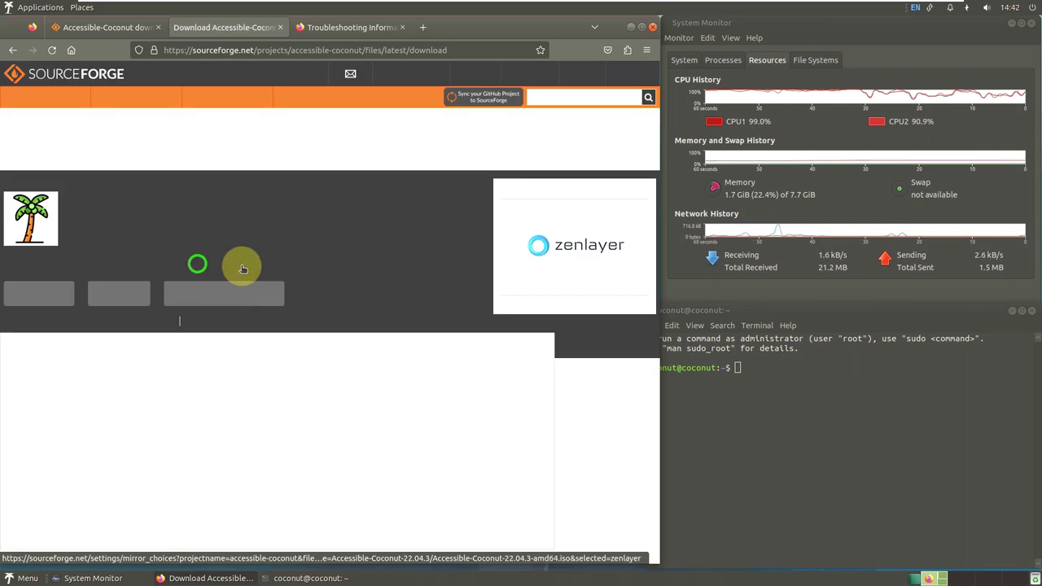
{"action": "left_click", "coordinate": [280, 28]}
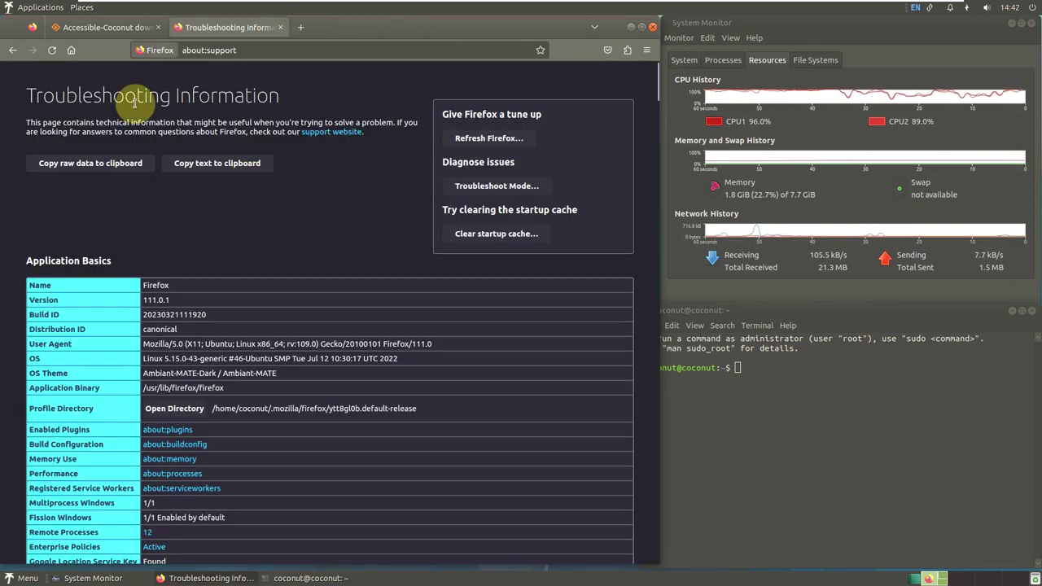
Browse the SourceForge project's files to Accessible-Coconut-22.04.3-amd64.iso in the Accessible-Coconut-22.04.3 folder, follow its link and close the tab.
{"action": "left_click", "coordinate": [107, 30]}
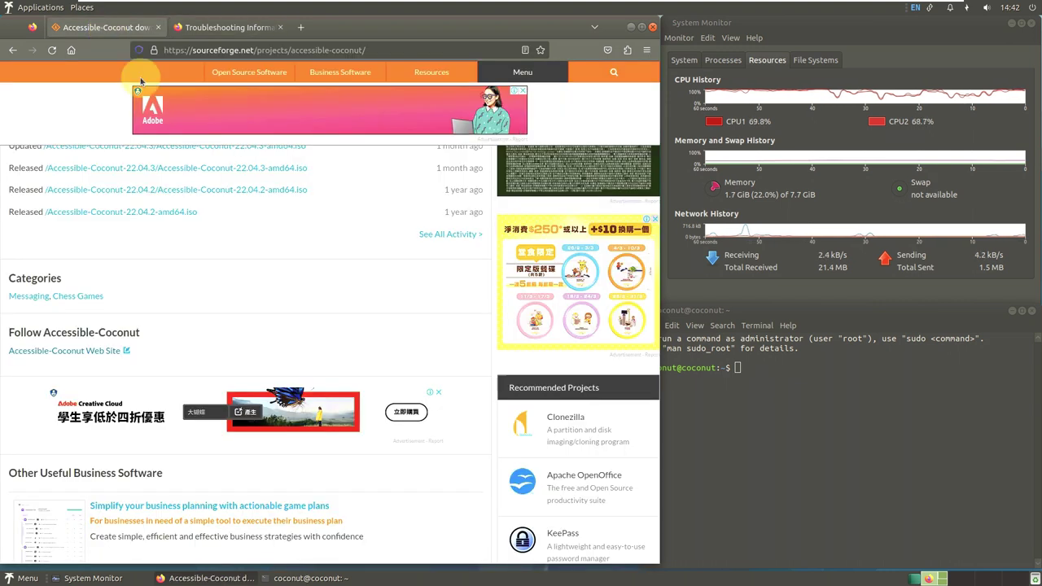
{"action": "scroll", "coordinate": [261, 298], "scroll_direction": "up", "scroll_amount": 3}
{"action": "scroll", "coordinate": [261, 298], "scroll_direction": "up", "scroll_amount": 10}
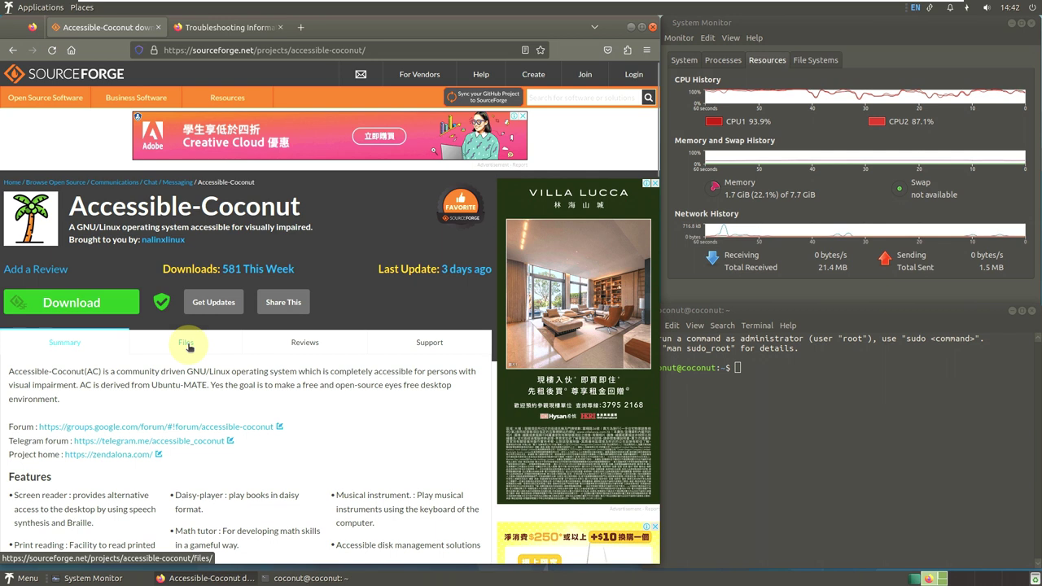
{"action": "left_click", "coordinate": [188, 345]}
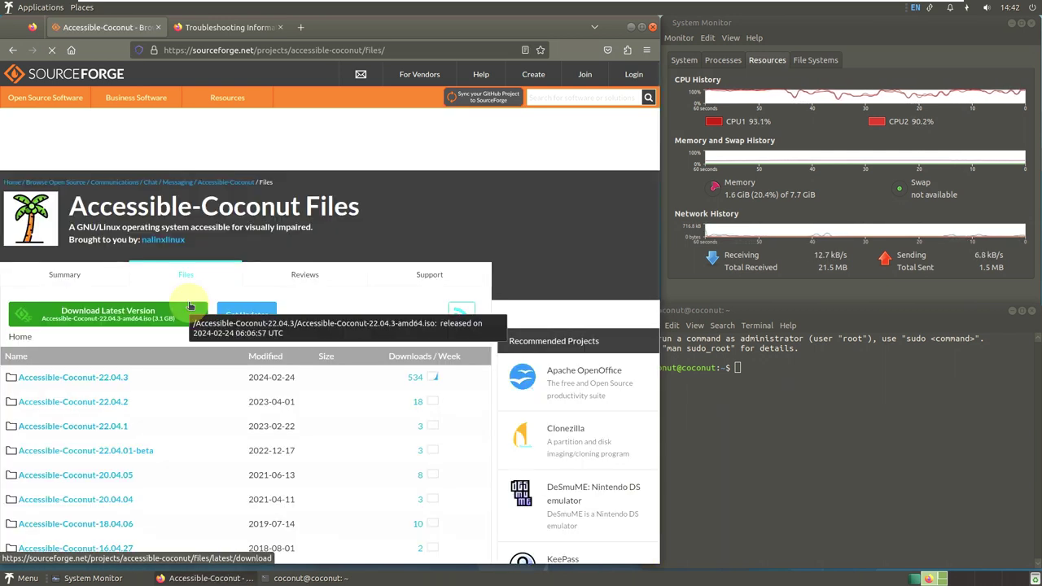
{"action": "left_click", "coordinate": [115, 376]}
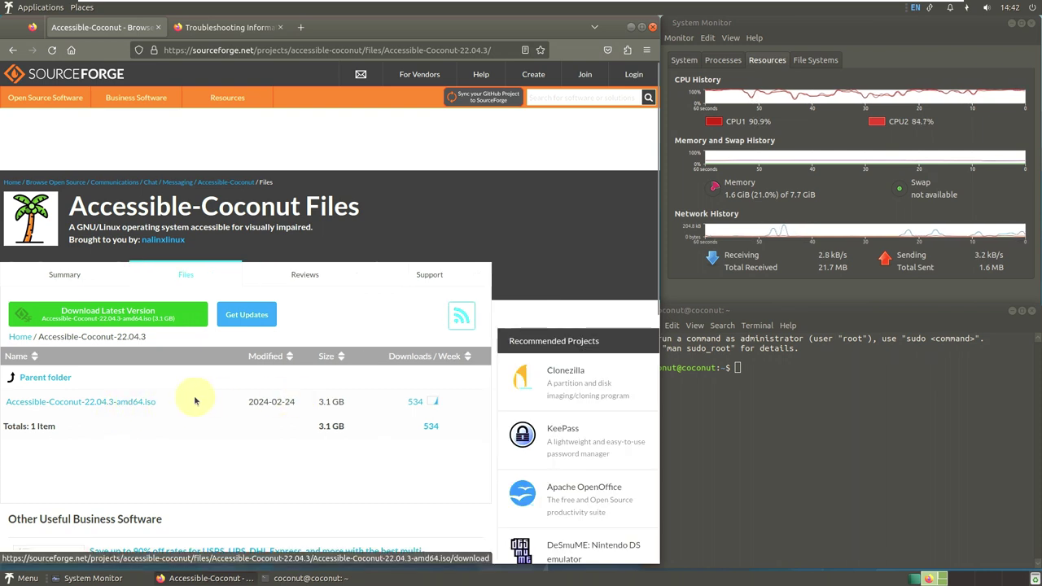
{"action": "left_click", "coordinate": [134, 401]}
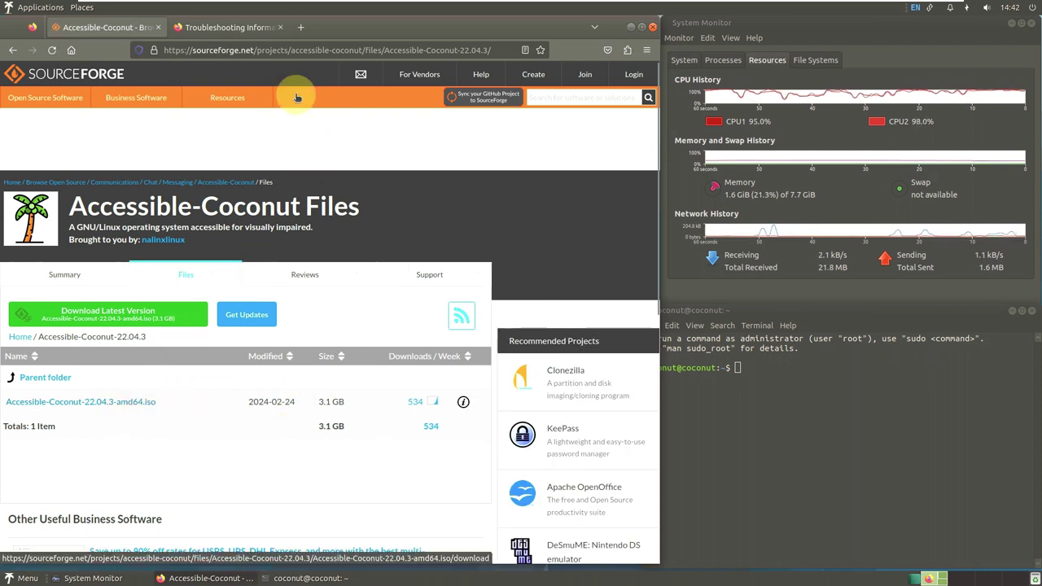
{"action": "left_click", "coordinate": [158, 27]}
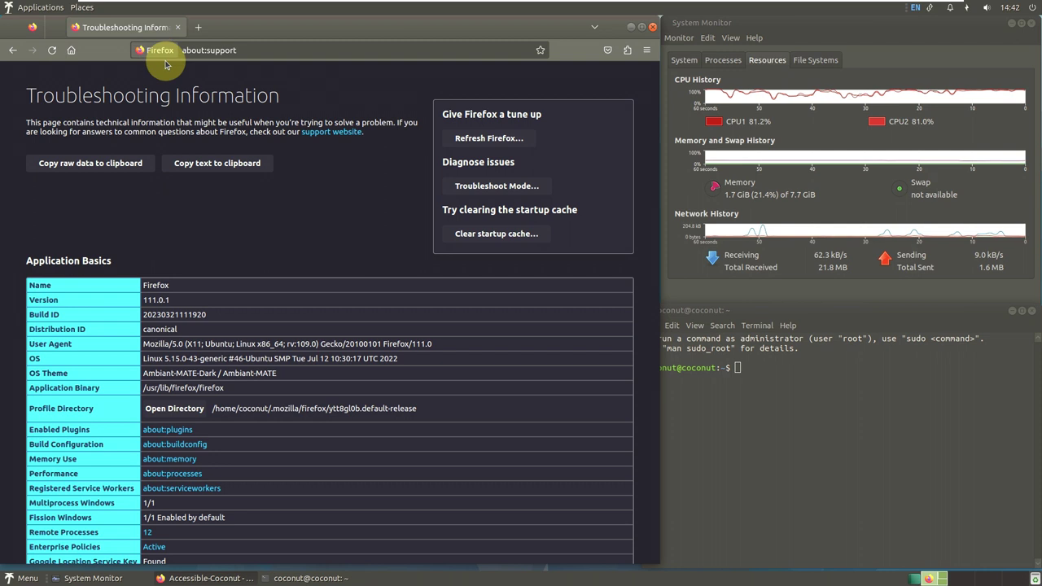
Examine Firefox's troubleshooting information, from add-ons, graphics and media to preferences, localization and printing.
{"action": "scroll", "coordinate": [295, 283], "scroll_direction": "down", "scroll_amount": 4}
{"action": "scroll", "coordinate": [296, 283], "scroll_direction": "down", "scroll_amount": 6}
{"action": "scroll", "coordinate": [296, 284], "scroll_direction": "down", "scroll_amount": 10}
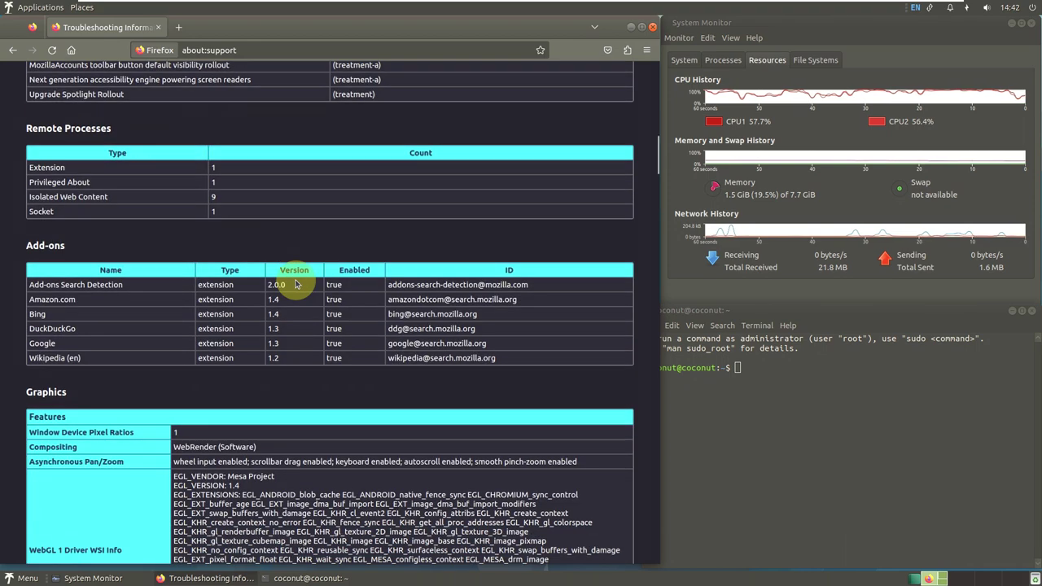
{"action": "scroll", "coordinate": [295, 284], "scroll_direction": "down", "scroll_amount": 11}
{"action": "scroll", "coordinate": [298, 277], "scroll_direction": "down", "scroll_amount": 20}
{"action": "scroll", "coordinate": [296, 280], "scroll_direction": "down", "scroll_amount": 7}
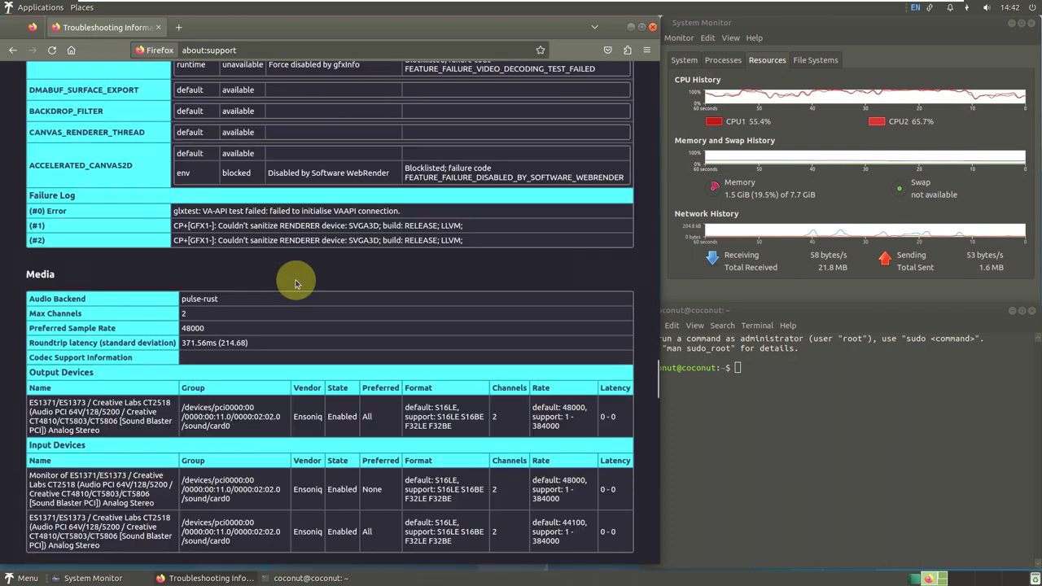
{"action": "scroll", "coordinate": [295, 284], "scroll_direction": "down", "scroll_amount": 15}
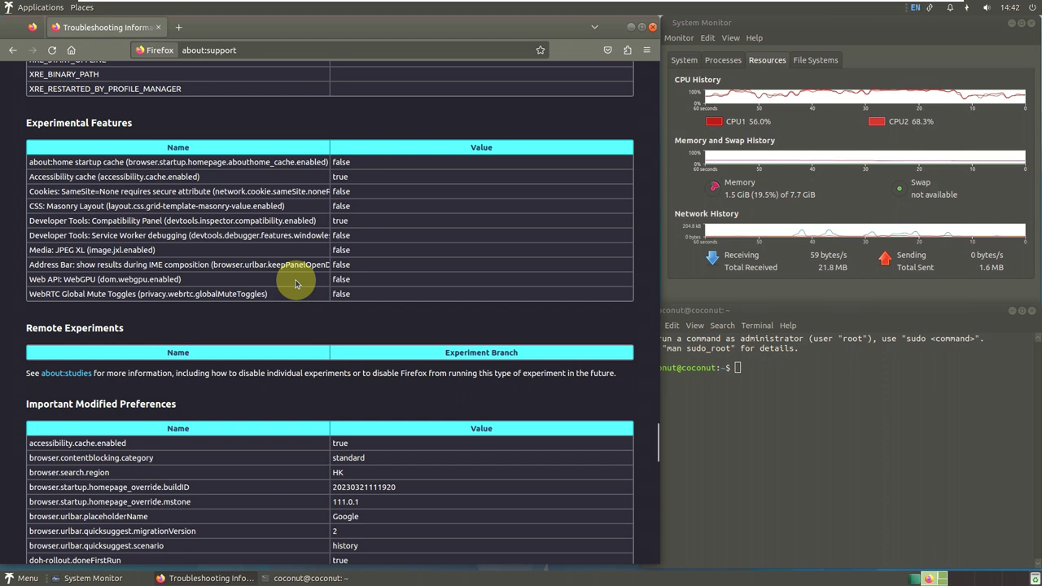
{"action": "scroll", "coordinate": [295, 283], "scroll_direction": "down", "scroll_amount": 10}
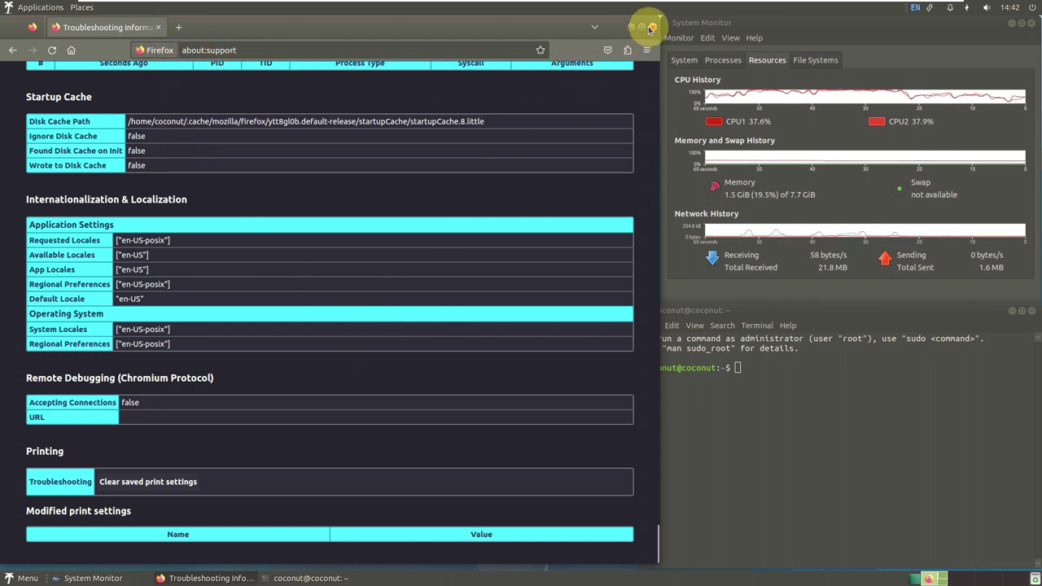
Quit Firefox, and move the terminal to the desktop's upper-left corner, enlarged to fill the area beside System Monitor.
{"action": "key", "text": "ctrl+q"}
{"action": "left_click_drag", "start_coordinate": [716, 300], "coordinate": [88, 24]}
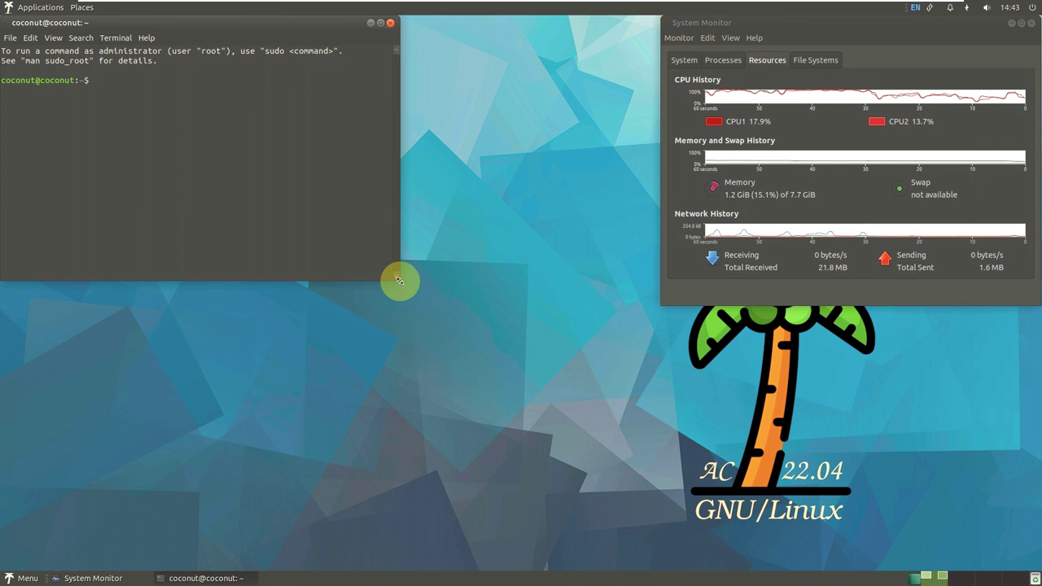
{"action": "left_click_drag", "start_coordinate": [399, 280], "coordinate": [659, 564]}
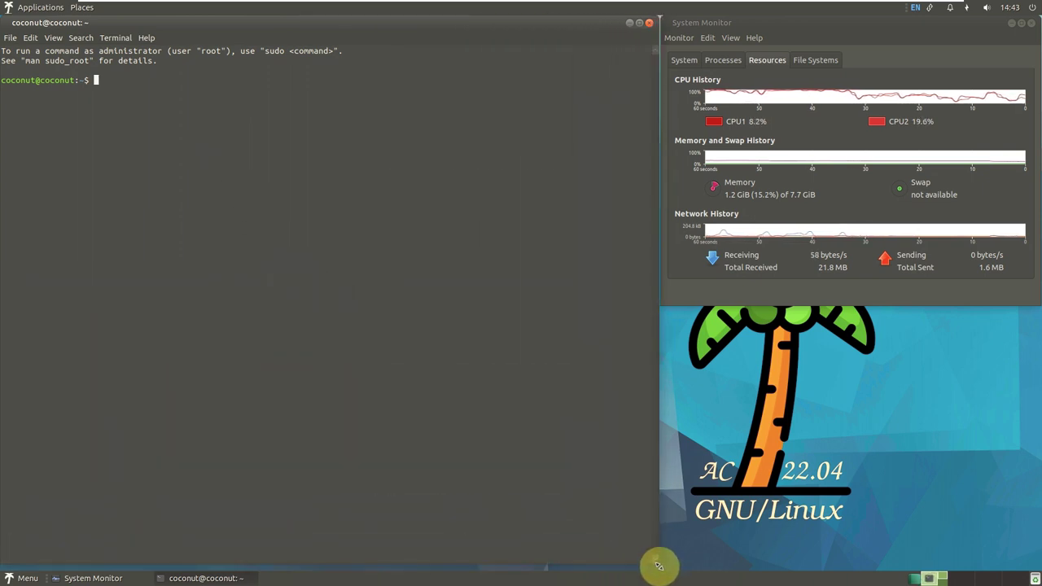
View the About MATE Terminal information and close it.
{"action": "left_click", "coordinate": [147, 37]}
{"action": "left_click", "coordinate": [157, 66]}
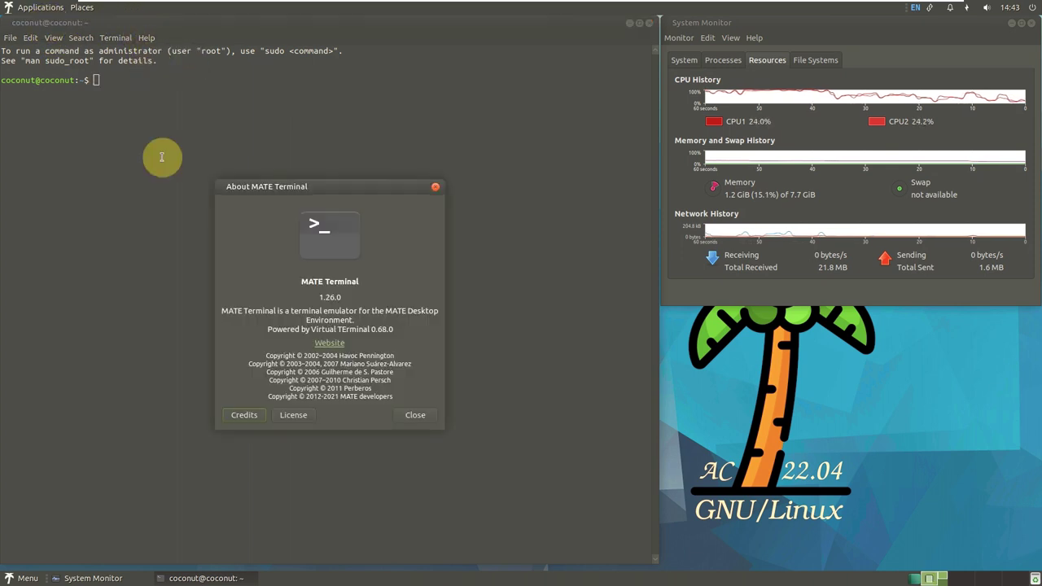
{"action": "left_click", "coordinate": [414, 416]}
Run inxi -sv8 in the terminal to list detailed system information.
{"action": "type", "text": "inxi -sv8"}
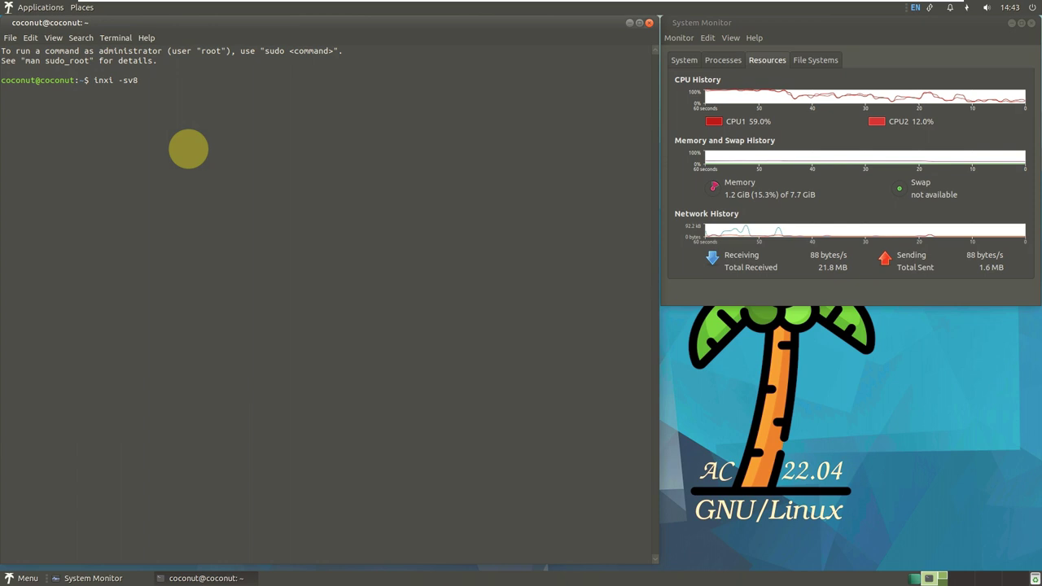
{"action": "key", "text": "Return"}
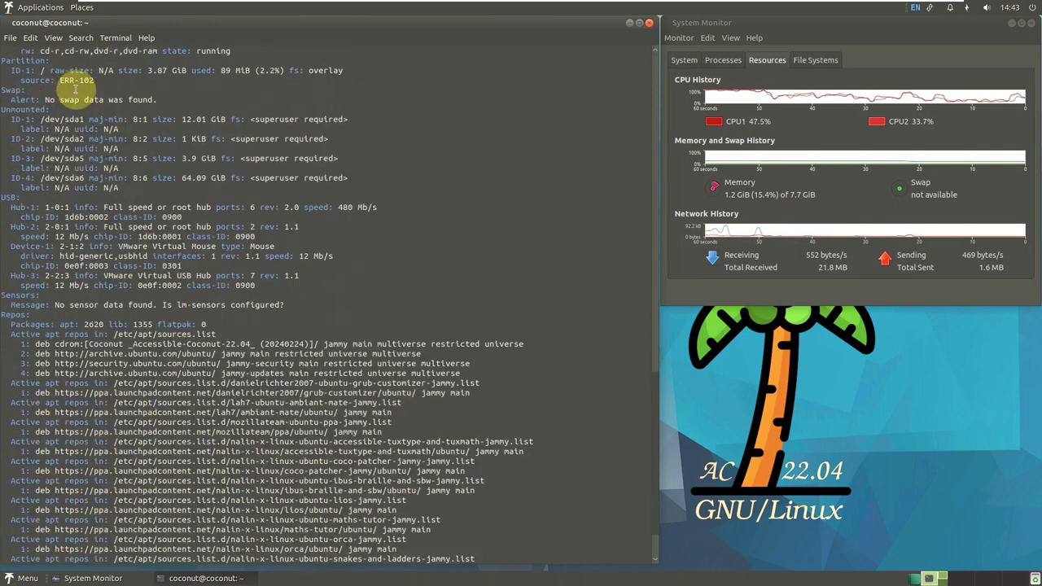
In the Default terminal profile, turn off the system theme colors and choose the Black on white text and background scheme.
{"action": "left_click", "coordinate": [30, 37]}
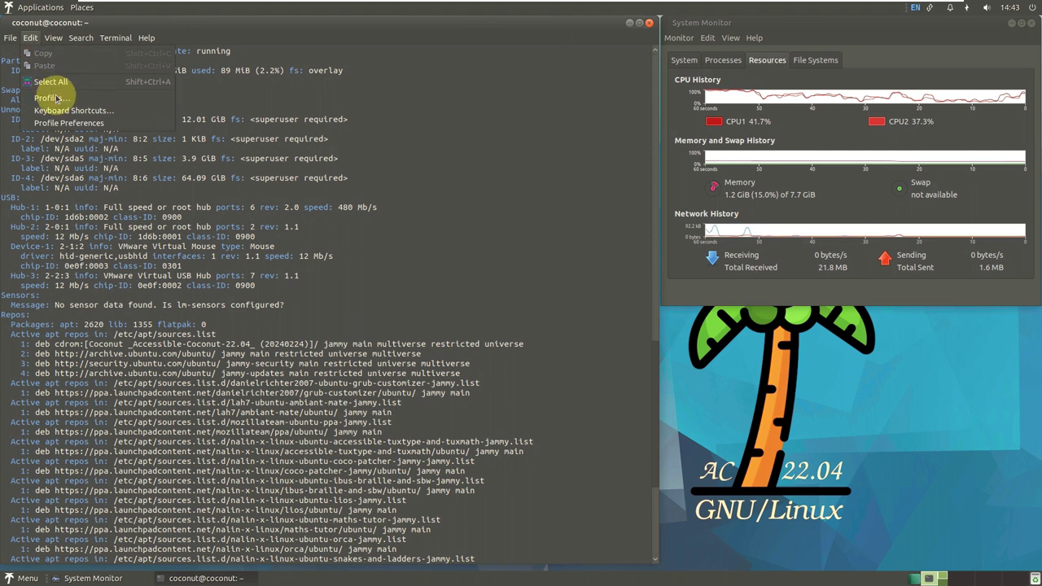
{"action": "left_click", "coordinate": [63, 123]}
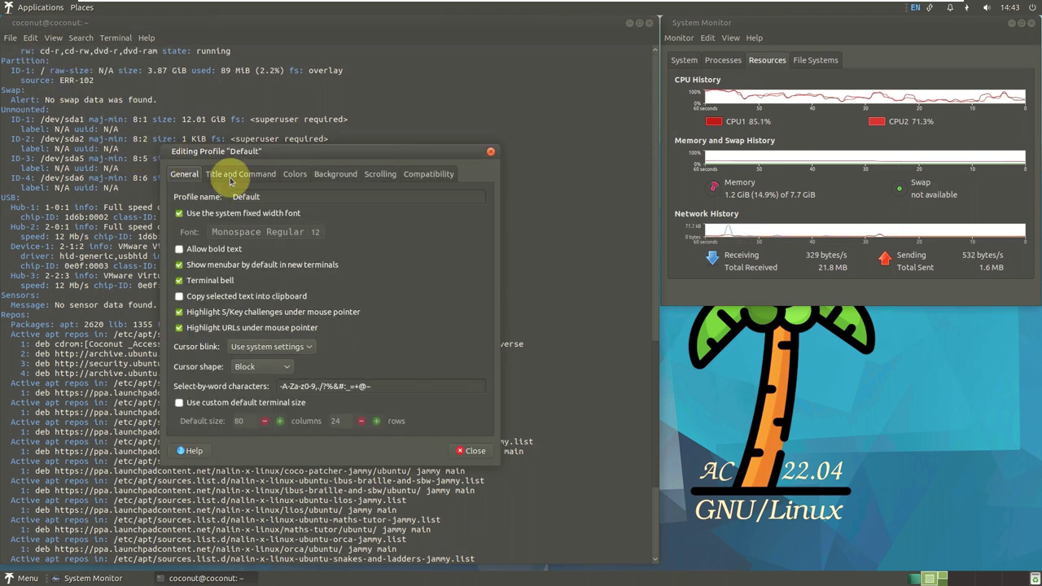
{"action": "left_click", "coordinate": [298, 174]}
{"action": "left_click", "coordinate": [204, 207]}
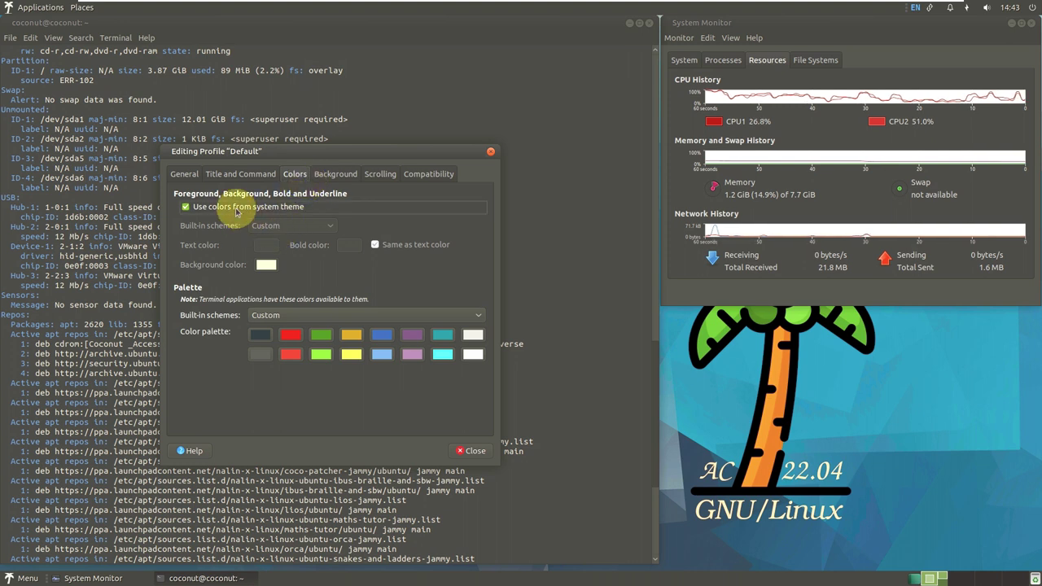
{"action": "left_click", "coordinate": [264, 226]}
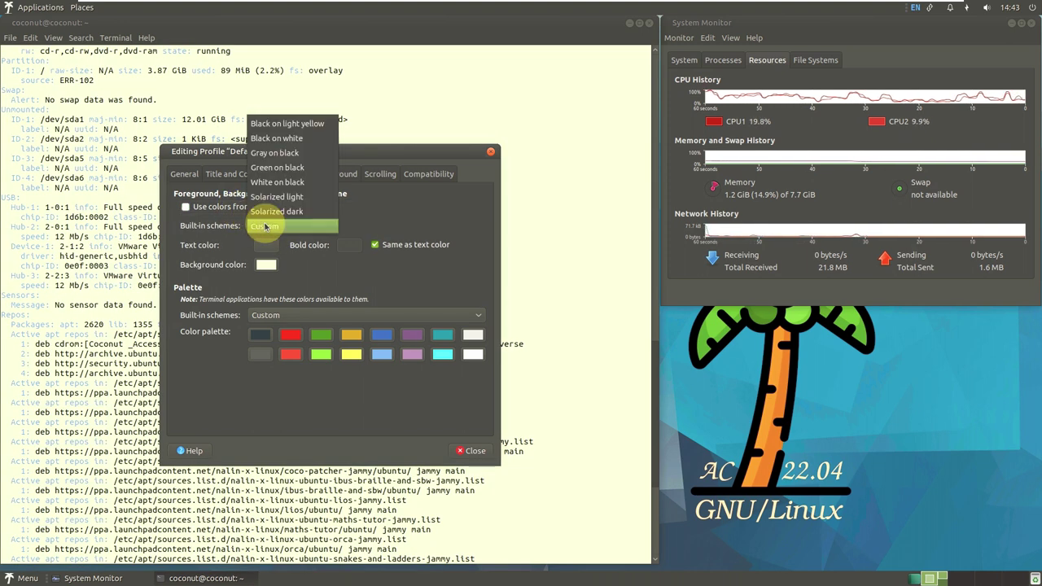
{"action": "left_click", "coordinate": [270, 182]}
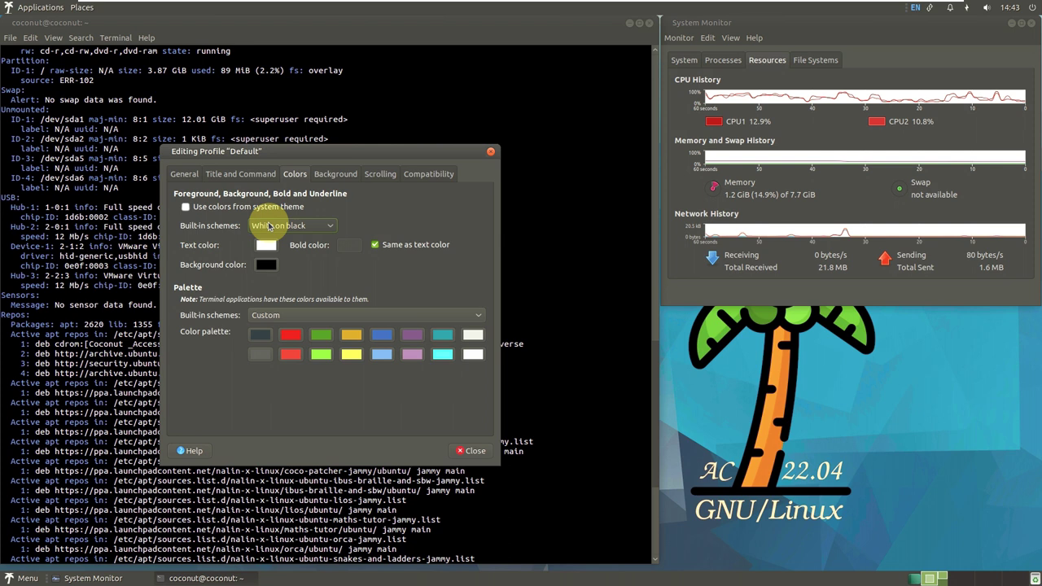
{"action": "left_click", "coordinate": [268, 224]}
{"action": "left_click", "coordinate": [271, 181]}
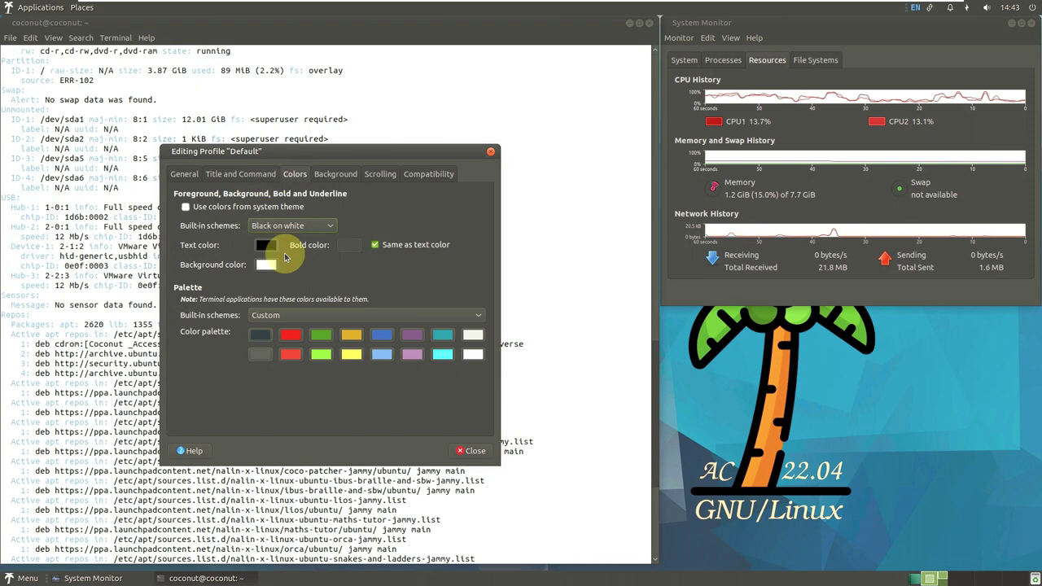
Set the profile's color palette to the Linux console scheme and close the profile settings.
{"action": "left_click", "coordinate": [289, 316]}
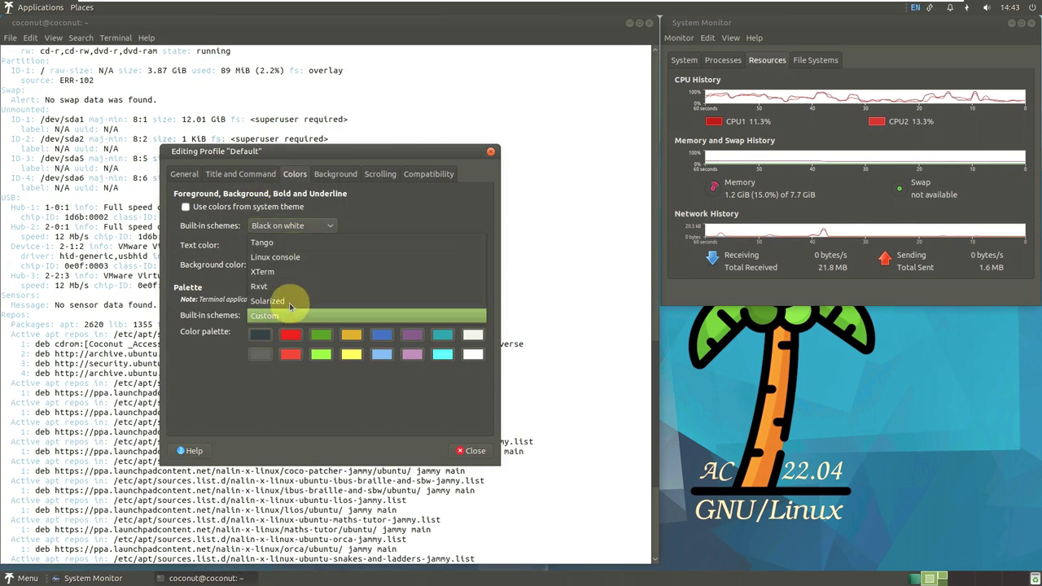
{"action": "left_click", "coordinate": [290, 257]}
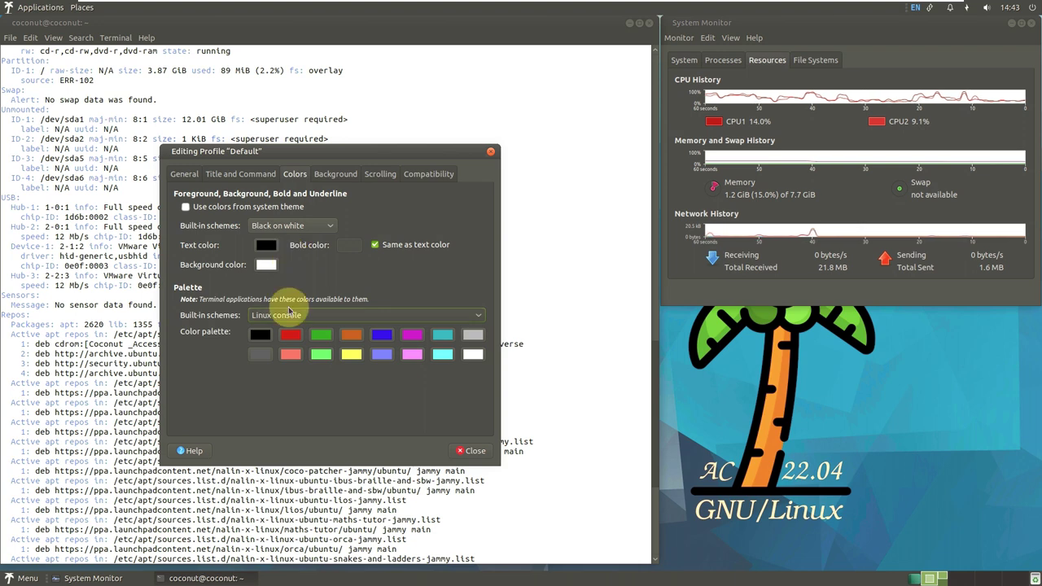
{"action": "left_click", "coordinate": [469, 450]}
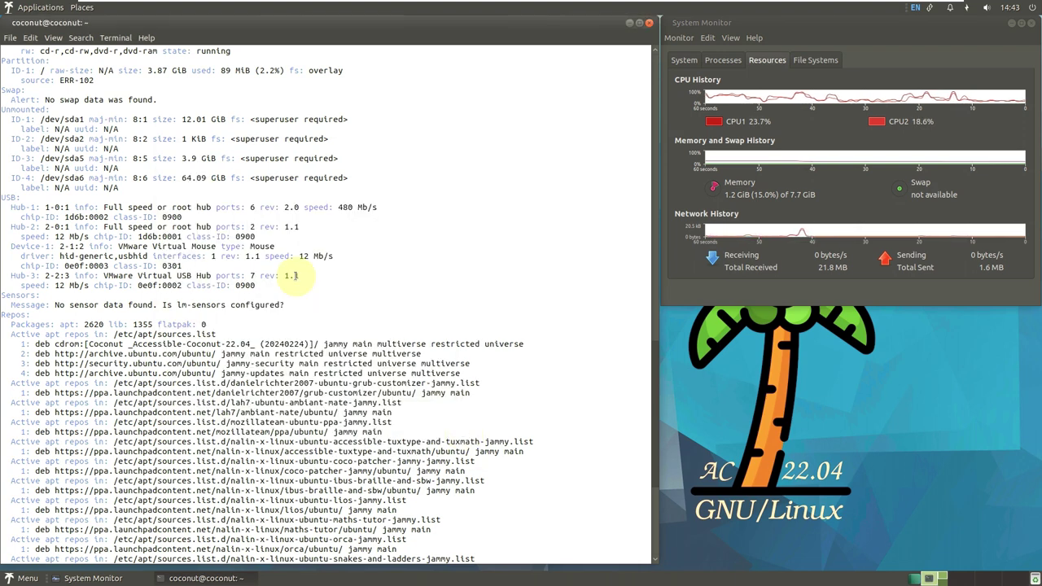
Review the inxi -sv8 output from the System section to Info, highlighting the hardware, graphics, audio, network and process sections.
{"action": "scroll", "coordinate": [292, 275], "scroll_direction": "up", "scroll_amount": 15}
{"action": "scroll", "coordinate": [293, 275], "scroll_direction": "up", "scroll_amount": 10}
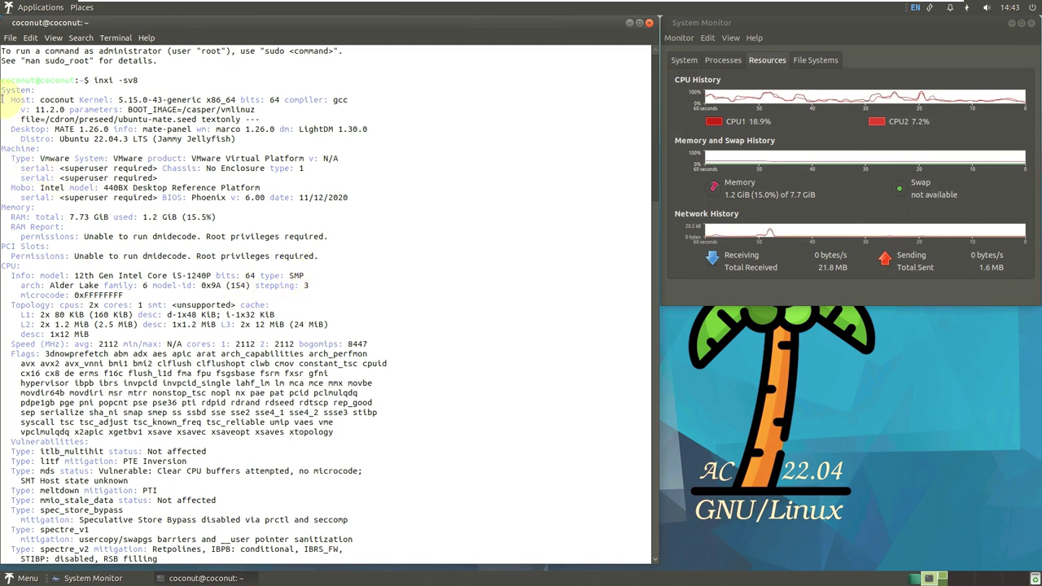
{"action": "left_click_drag", "start_coordinate": [2, 88], "coordinate": [395, 430]}
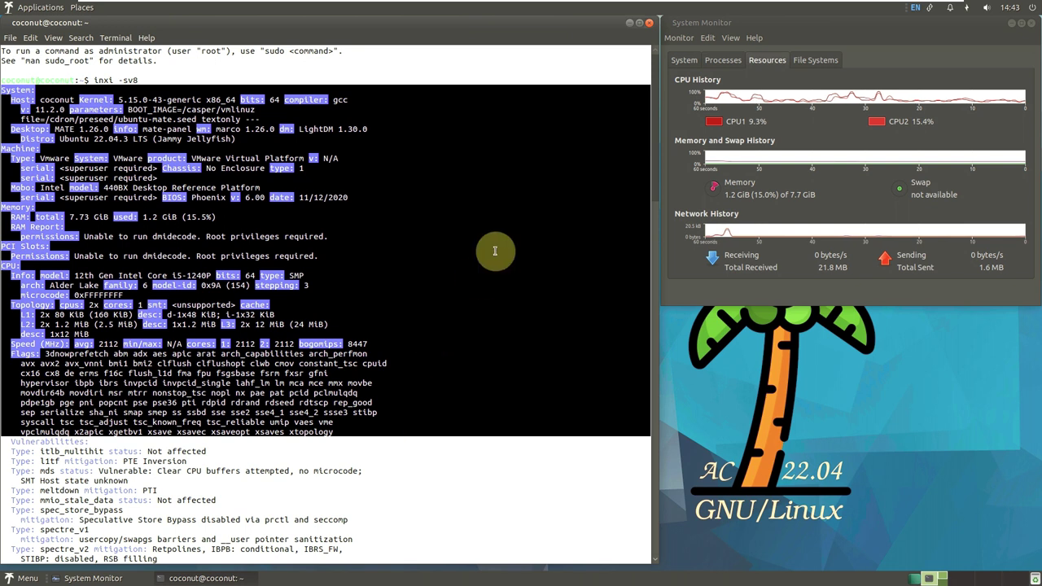
{"action": "scroll", "coordinate": [494, 251], "scroll_direction": "down", "scroll_amount": 14}
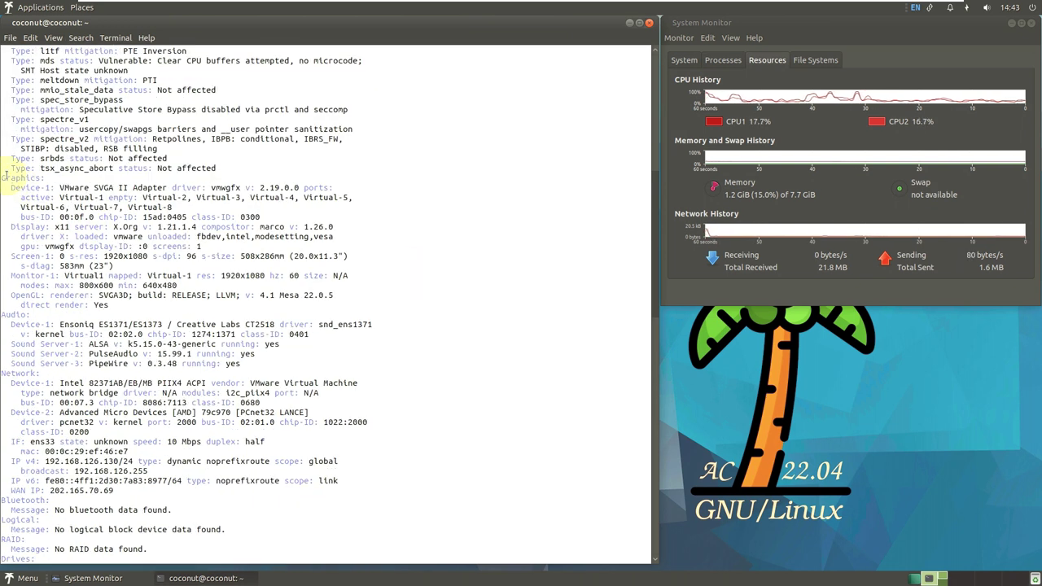
{"action": "left_click_drag", "start_coordinate": [5, 176], "coordinate": [378, 495]}
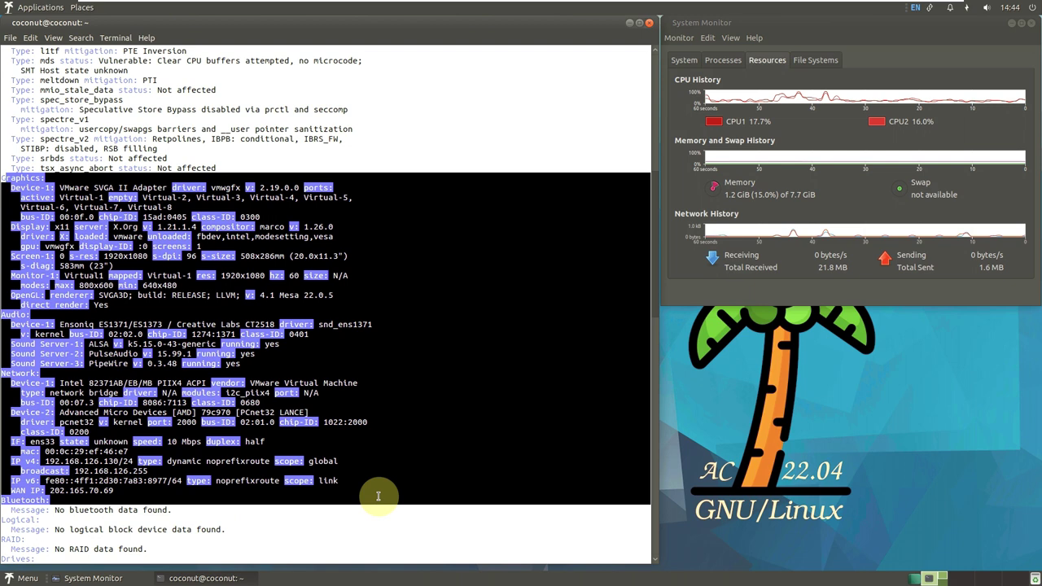
{"action": "scroll", "coordinate": [336, 327], "scroll_direction": "down", "scroll_amount": 6}
{"action": "scroll", "coordinate": [337, 327], "scroll_direction": "down", "scroll_amount": 8}
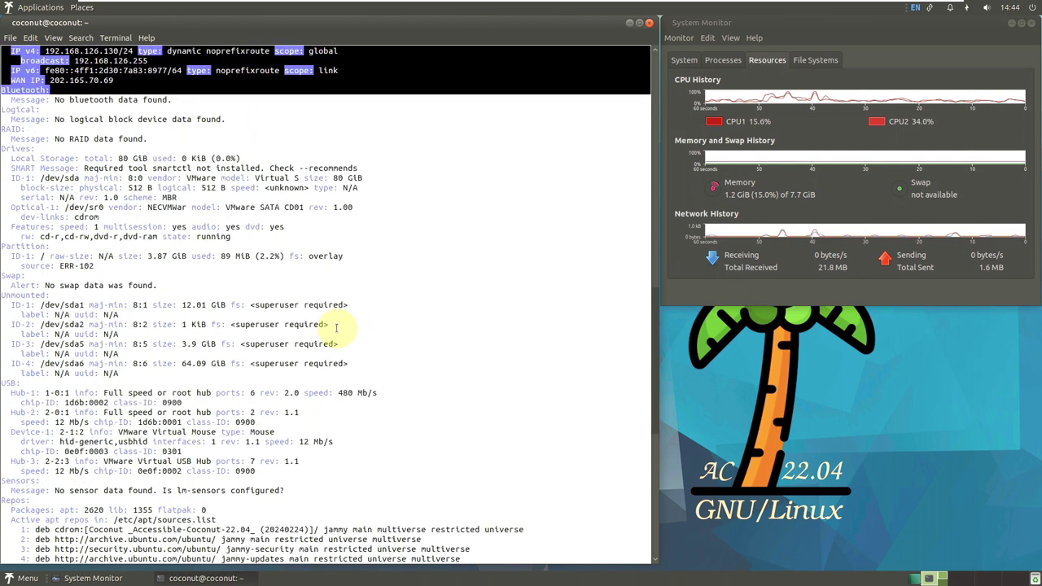
{"action": "scroll", "coordinate": [336, 327], "scroll_direction": "down", "scroll_amount": 14}
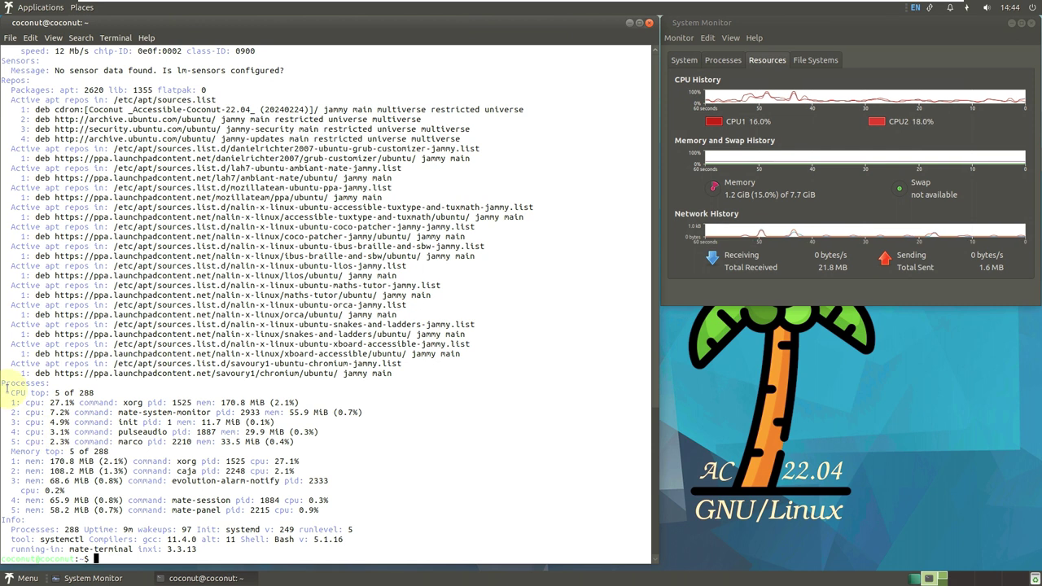
{"action": "left_click_drag", "start_coordinate": [2, 382], "coordinate": [285, 546]}
{"action": "left_click", "coordinate": [303, 436]}
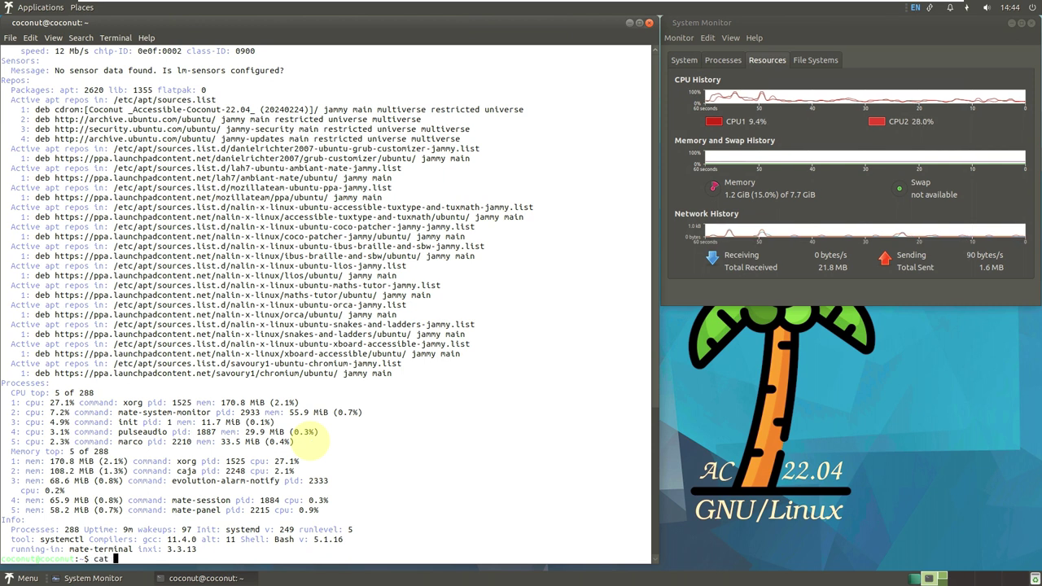
Print the distribution release with cat /etc/issue and show the system summary with neofetch.
{"action": "type", "text": "etc"}
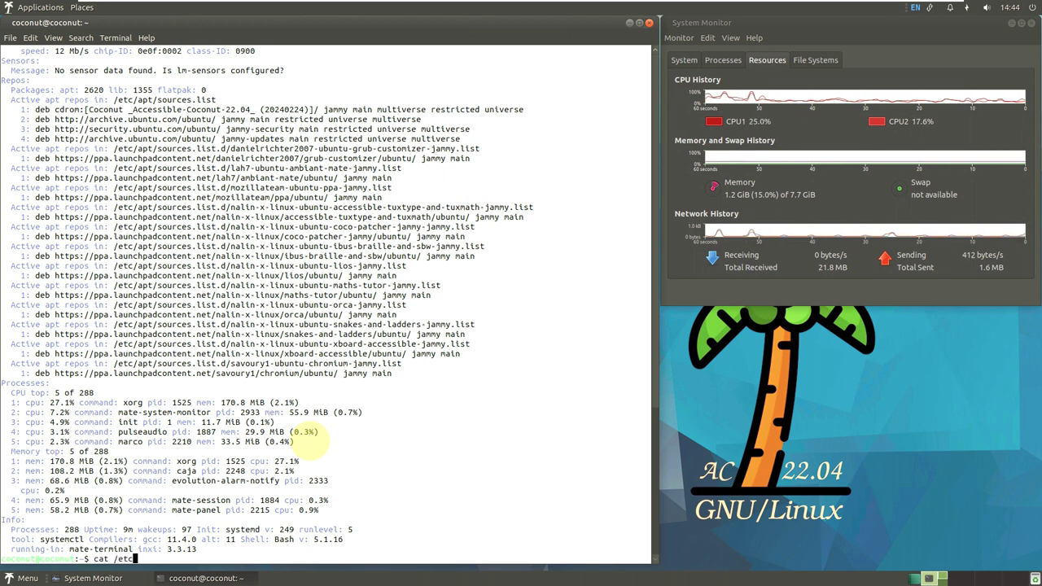
{"action": "type", "text": "/issu"}
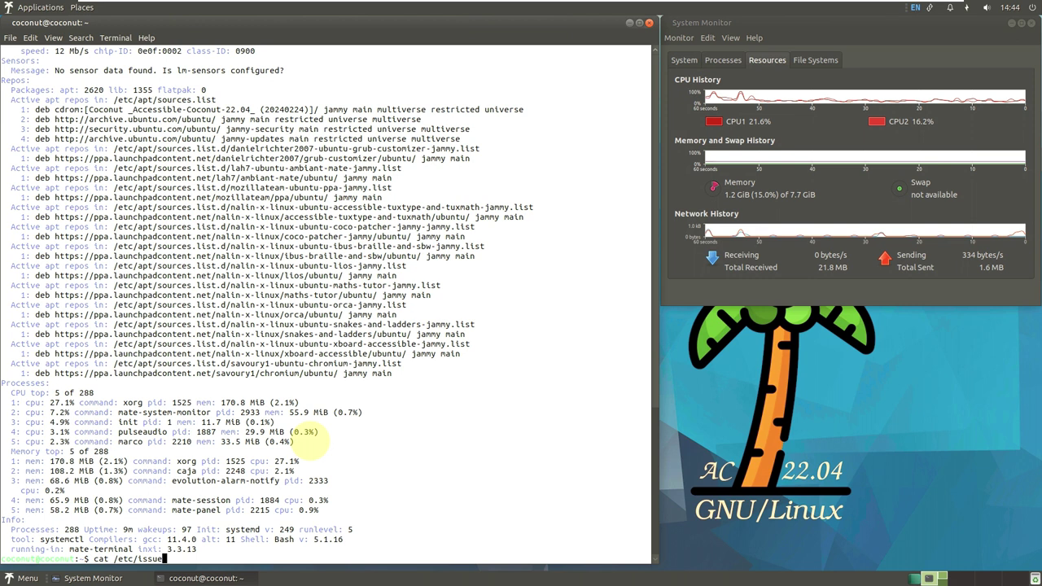
{"action": "type", "text": "e"}
{"action": "key", "text": "Return"}
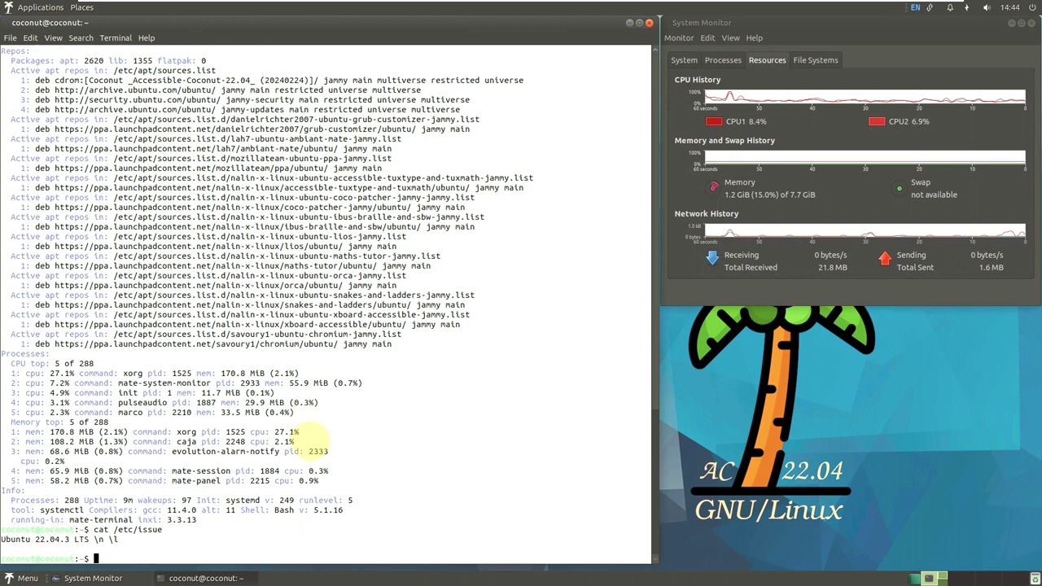
{"action": "type", "text": "neofetch"}
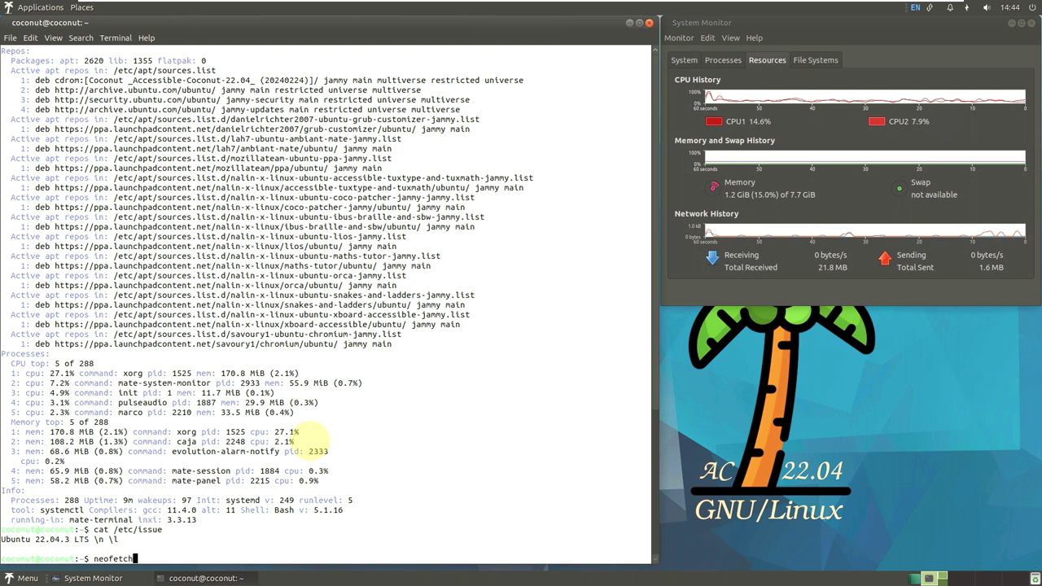
{"action": "key", "text": "Return"}
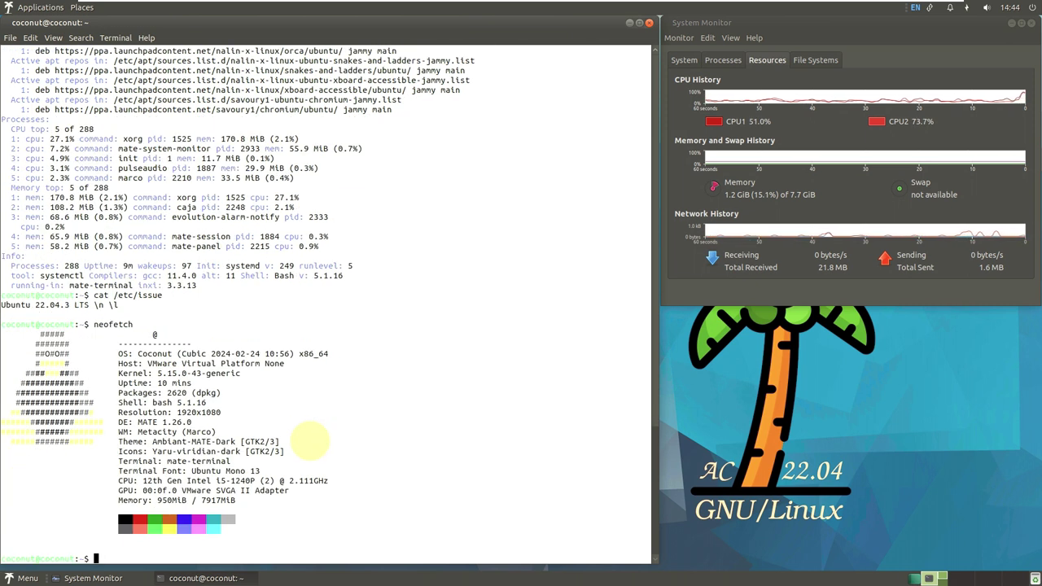
Run inxi for a short system summary and inxi -b for the basic system report.
{"action": "type", "text": "in"}
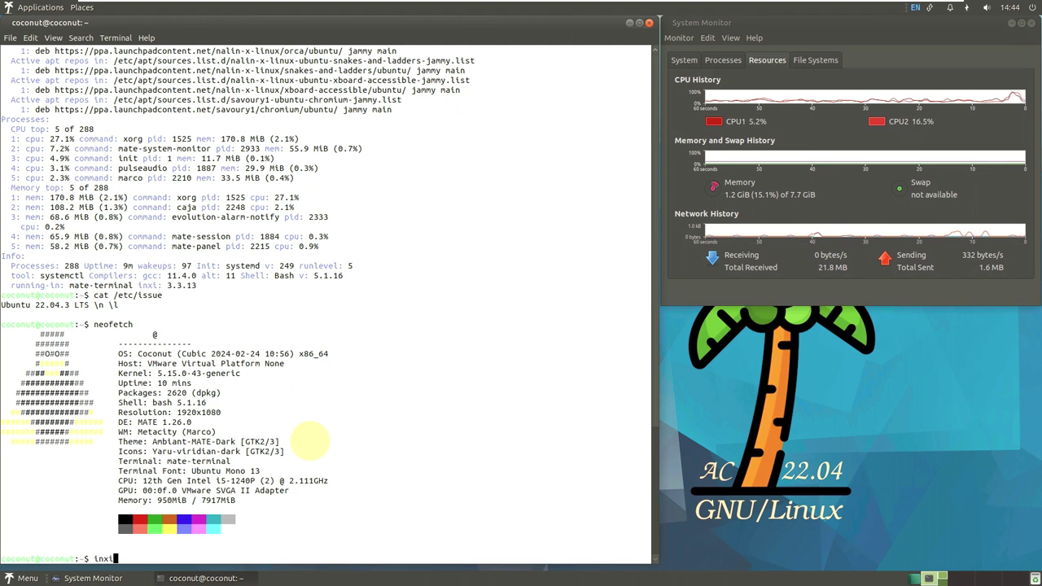
{"action": "type", "text": "xi"}
{"action": "key", "text": "Return"}
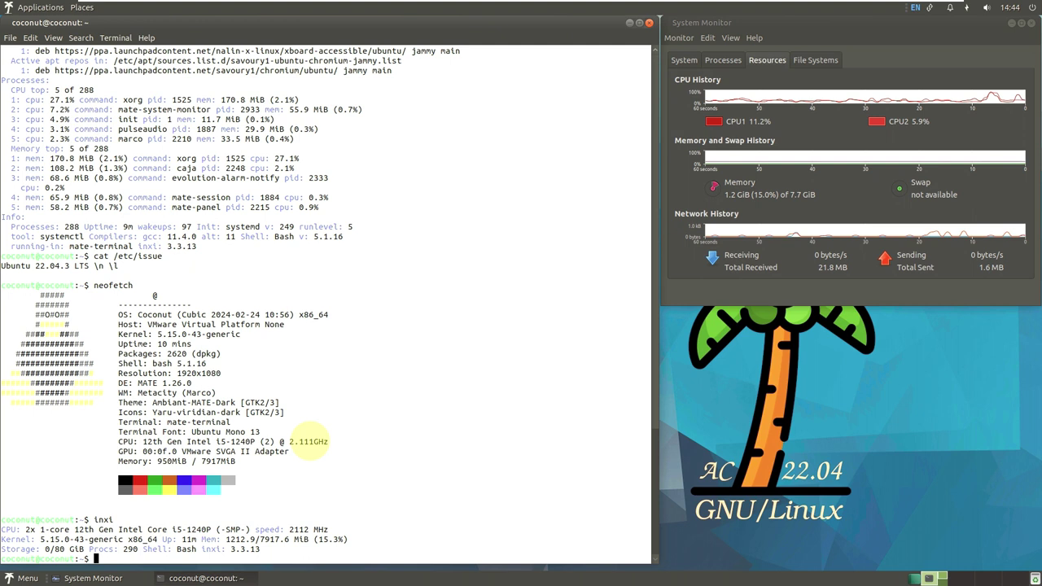
{"action": "type", "text": "nin"}
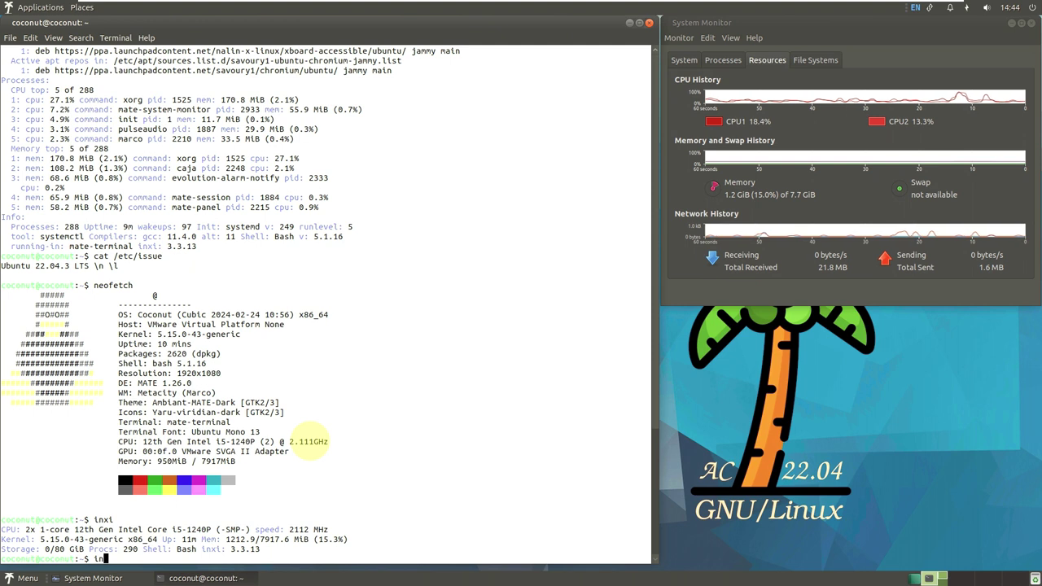
{"action": "type", "text": "i -b"}
{"action": "key", "text": "Return"}
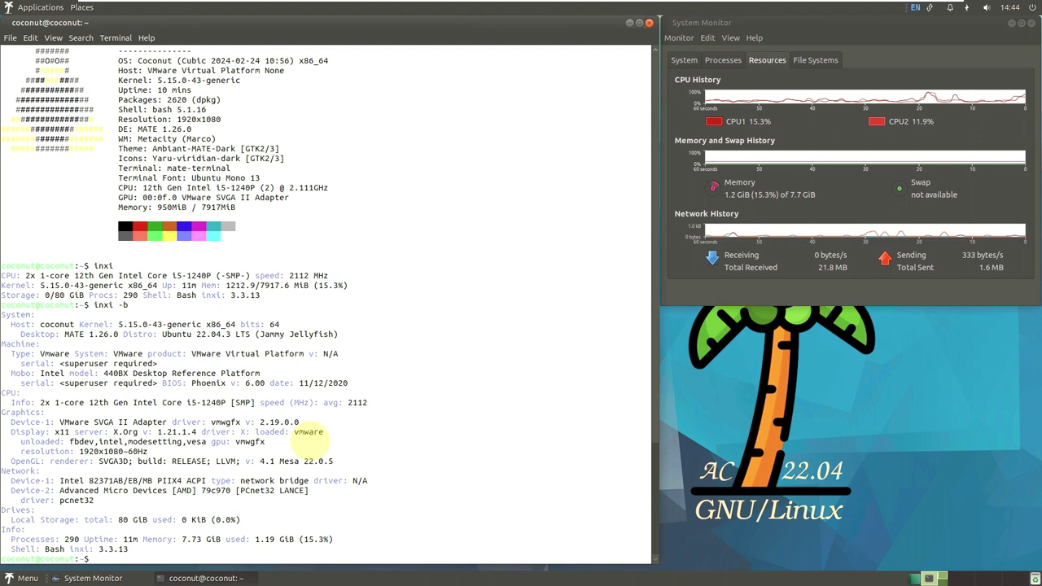
Run inxi -G to list the graphics details and inxi -F to list the full system report.
{"action": "type", "text": "inxi -"}
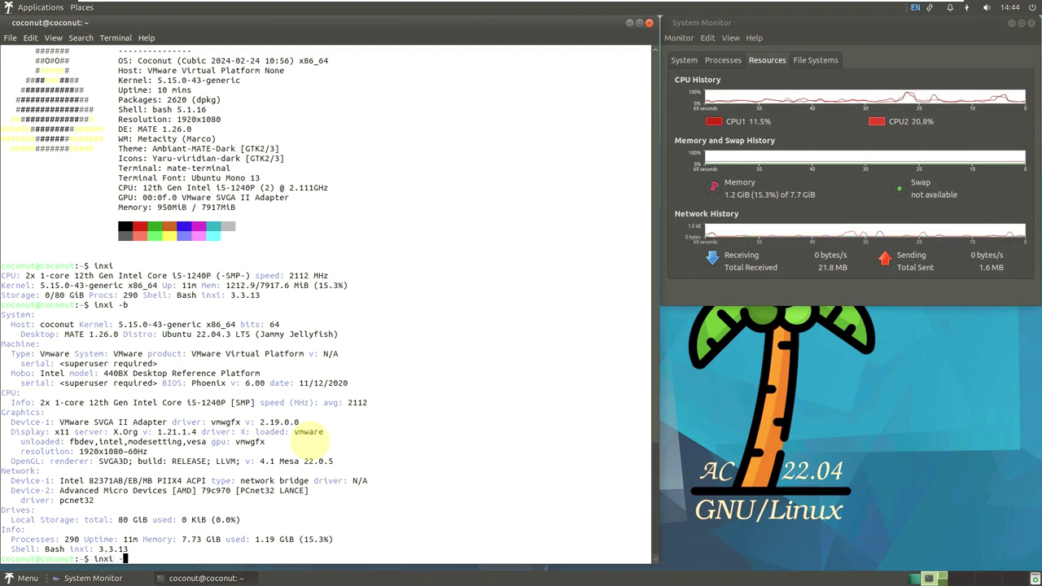
{"action": "type", "text": "G"}
{"action": "key", "text": "Return"}
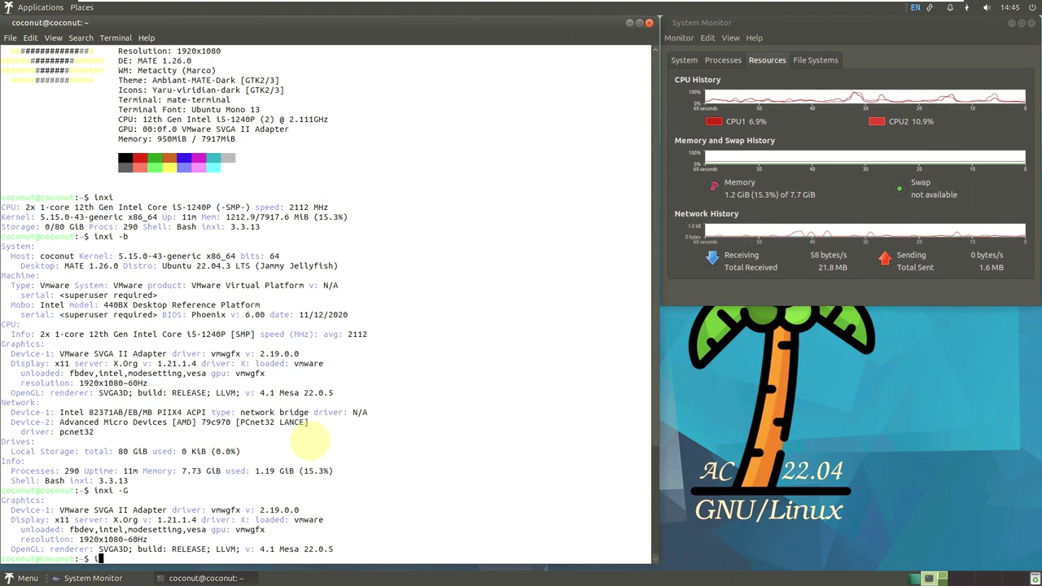
{"action": "type", "text": "i -"}
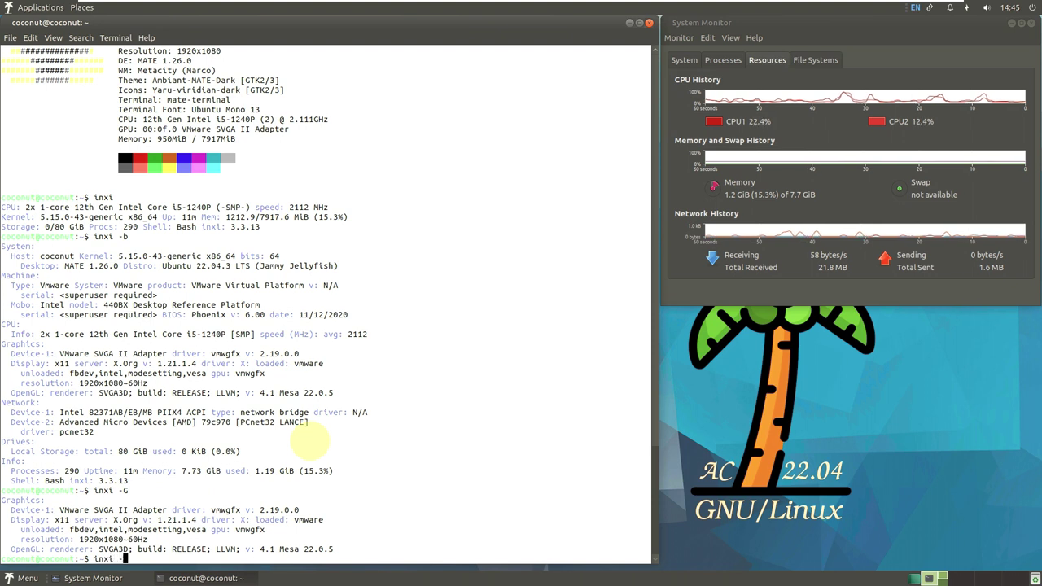
{"action": "type", "text": "F"}
{"action": "key", "text": "Return"}
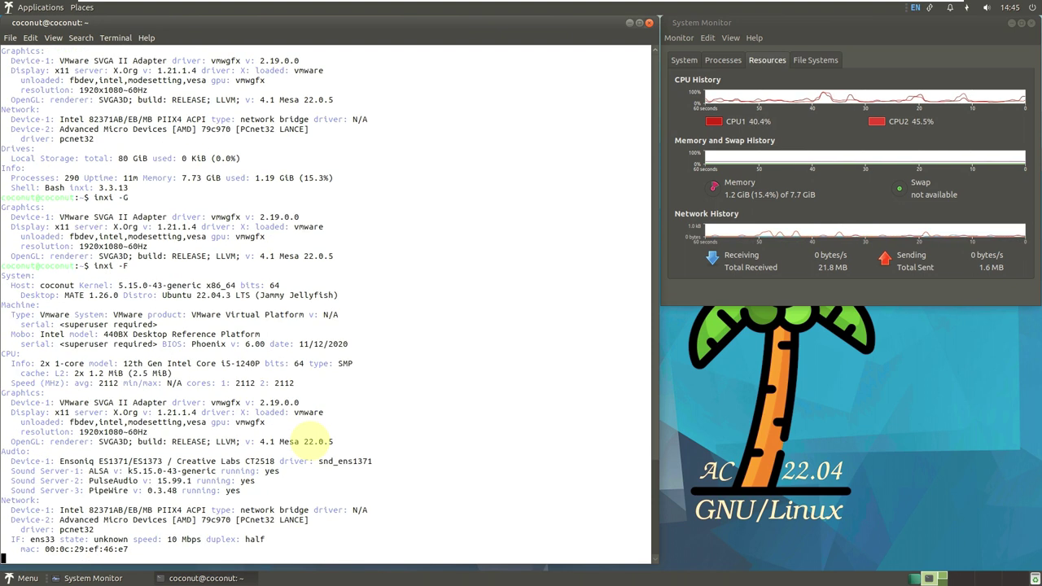
Start htop in the terminal and look through the running processes down to the end of the list.
{"action": "type", "text": "htop"}
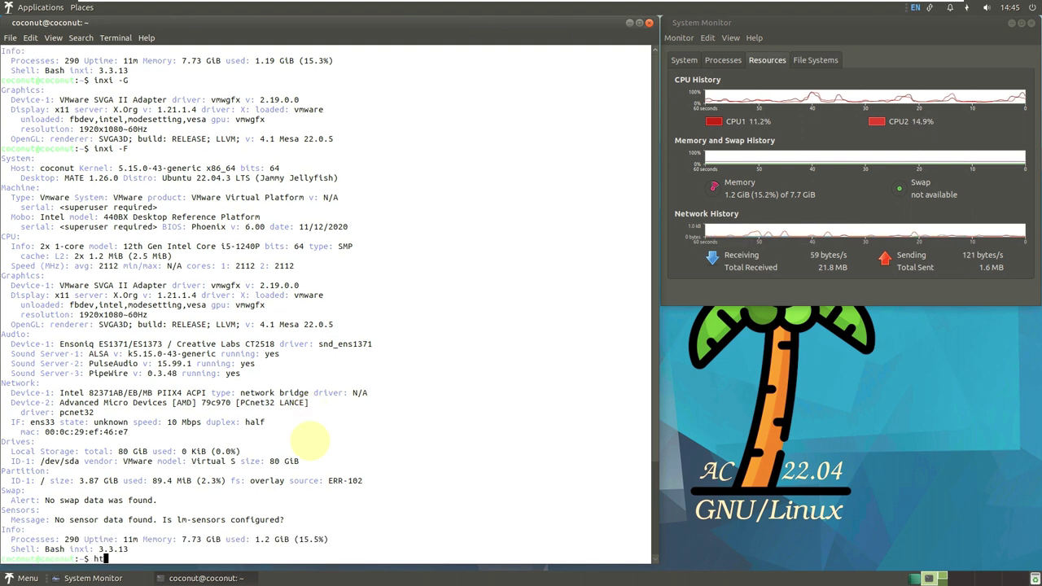
{"action": "key", "text": "Return"}
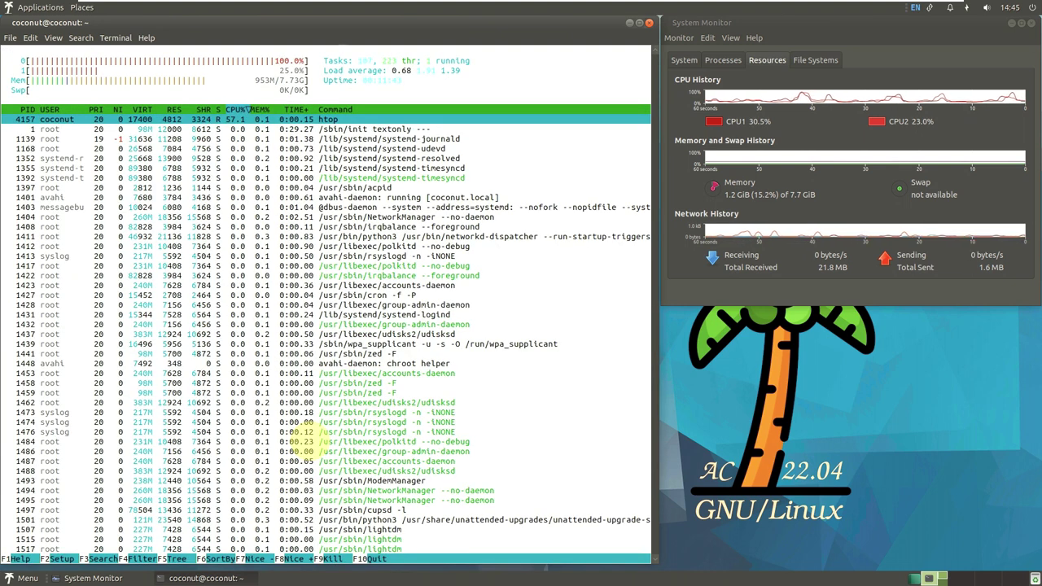
{"action": "scroll", "coordinate": [253, 243], "scroll_direction": "down", "scroll_amount": 8}
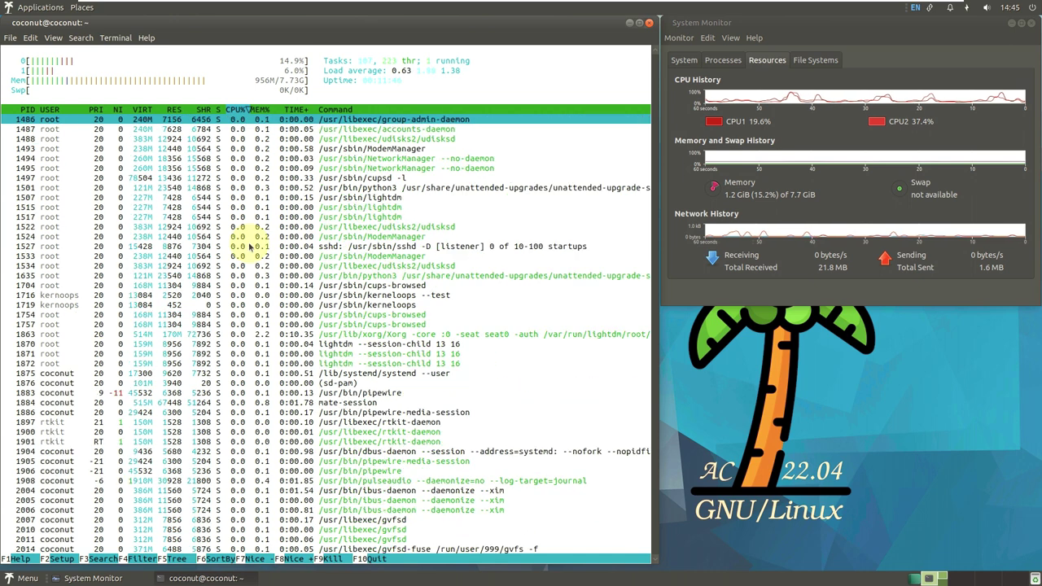
{"action": "scroll", "coordinate": [253, 243], "scroll_direction": "down", "scroll_amount": 10}
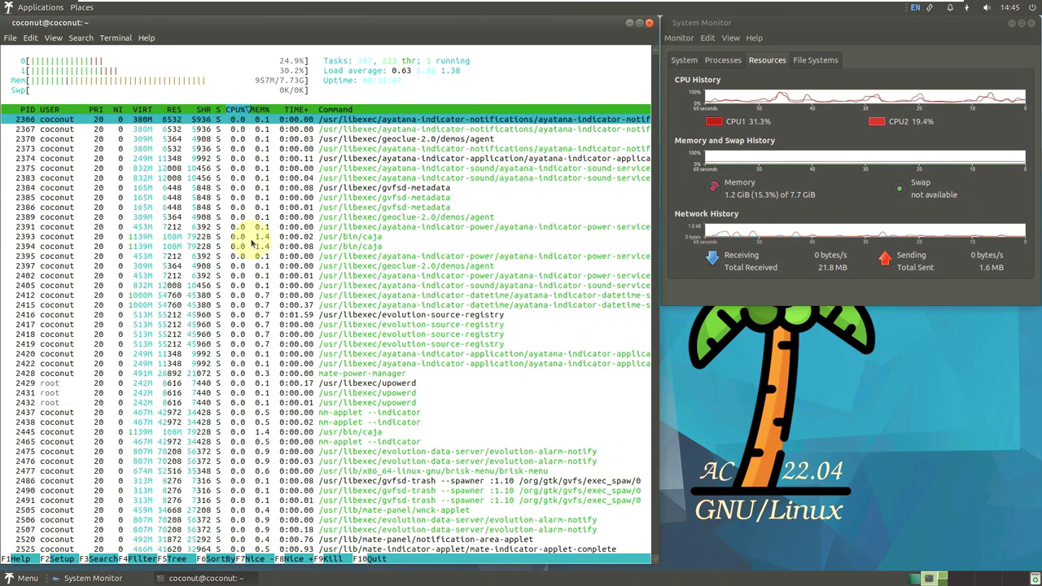
{"action": "scroll", "coordinate": [252, 243], "scroll_direction": "down", "scroll_amount": 10}
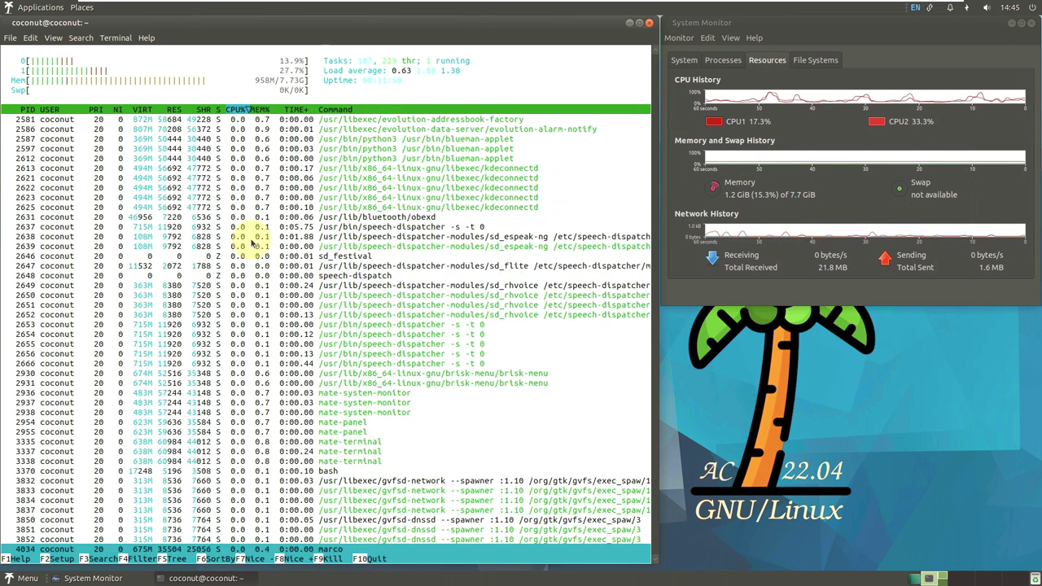
View the version details of MATE Terminal and close the information window.
{"action": "left_click", "coordinate": [147, 38]}
{"action": "left_click", "coordinate": [161, 65]}
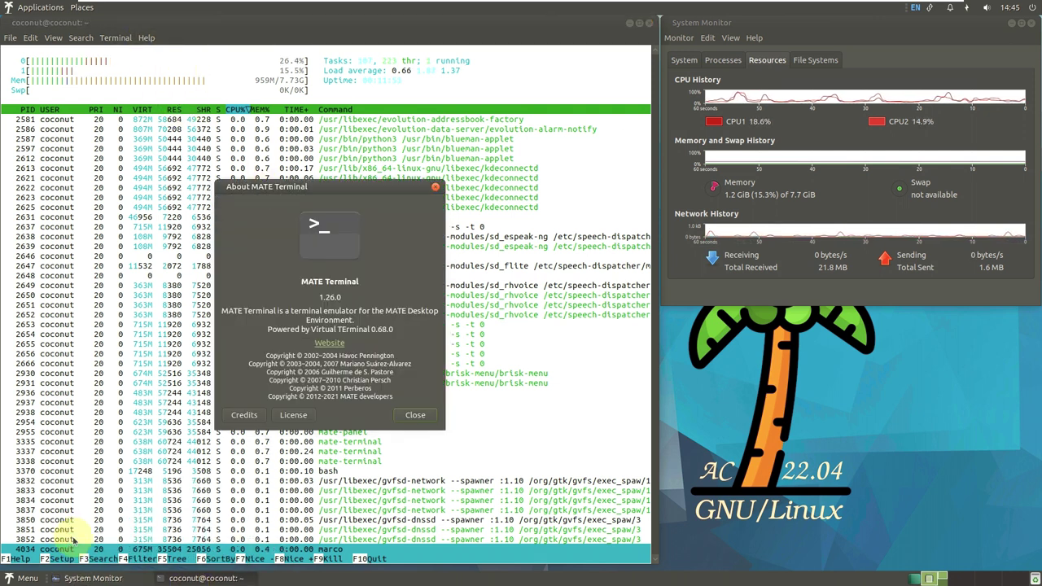
{"action": "left_click", "coordinate": [407, 417]}
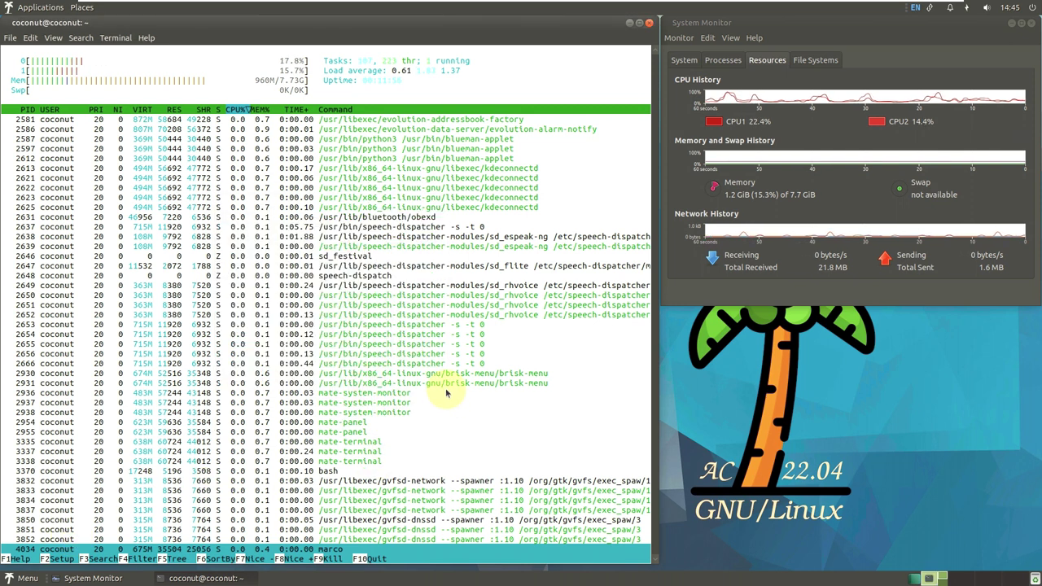
Close the terminal together with its running process and launch the Accessible Coconut 22.04 installer from the desktop.
{"action": "left_click", "coordinate": [649, 25]}
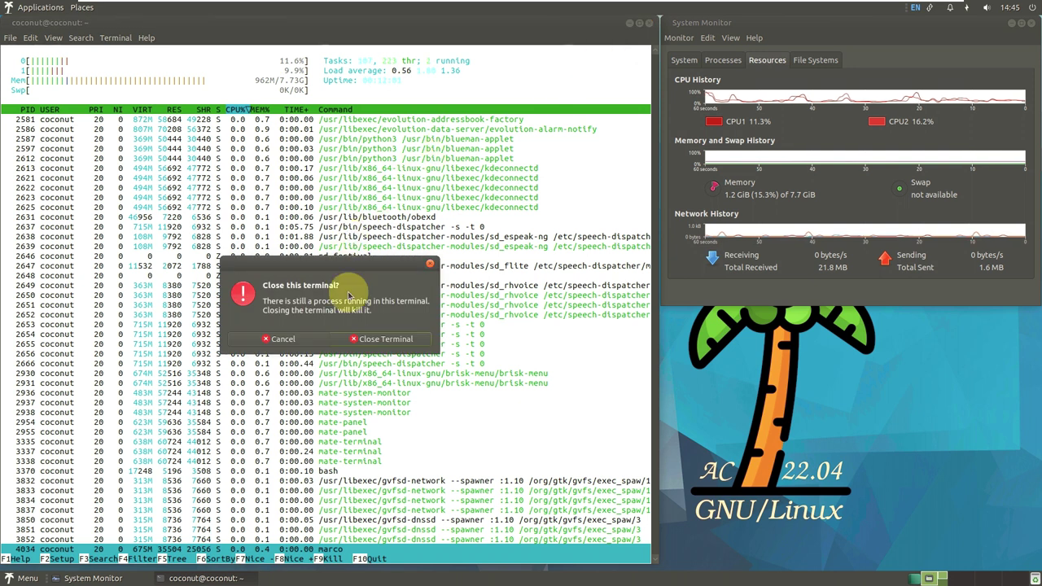
{"action": "left_click", "coordinate": [370, 342]}
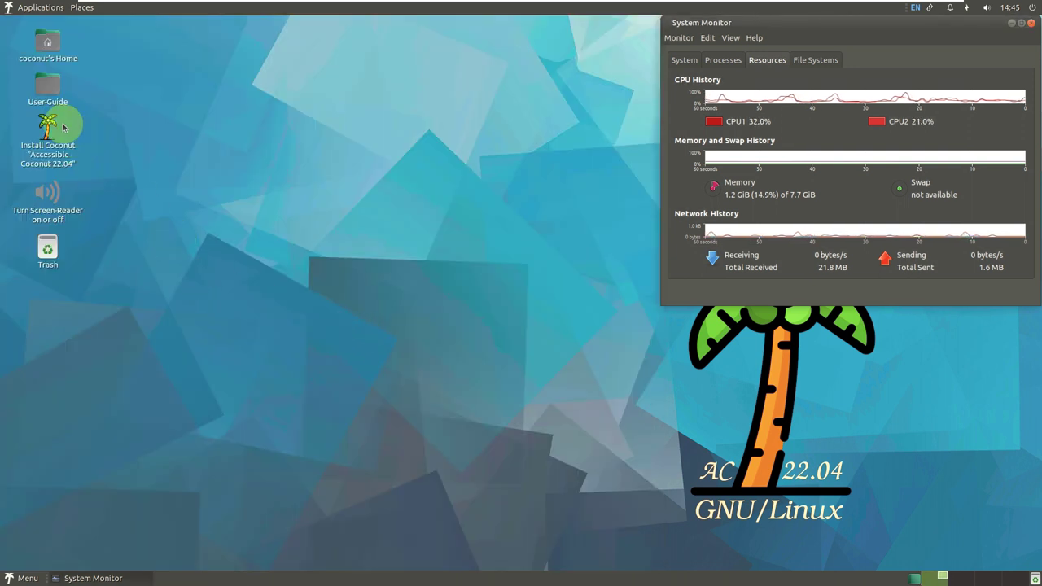
{"action": "left_click", "coordinate": [36, 140]}
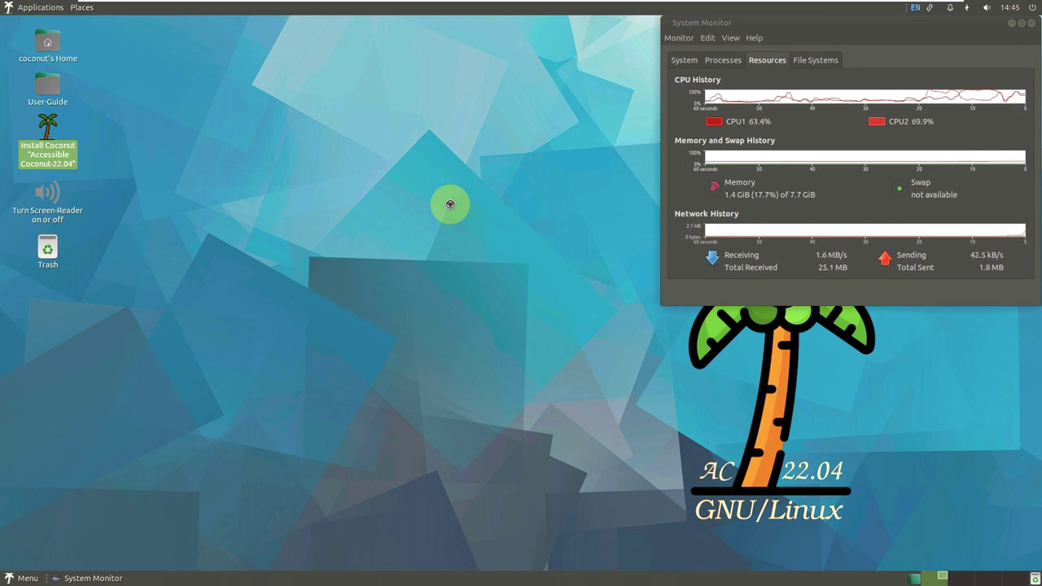
View the version information about the MATE Panel and close it.
{"action": "right_click", "coordinate": [429, 577]}
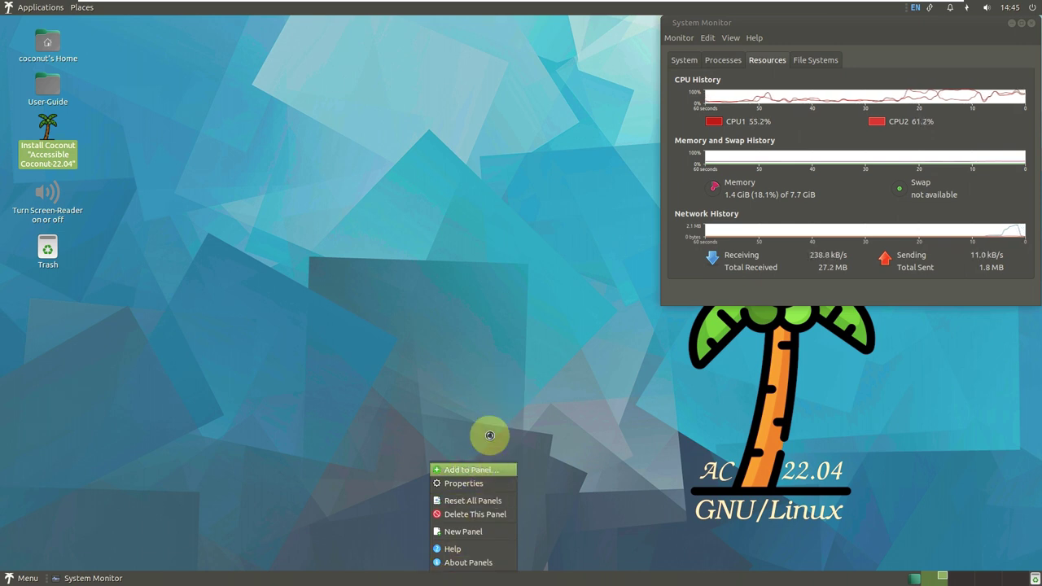
{"action": "left_click", "coordinate": [472, 561]}
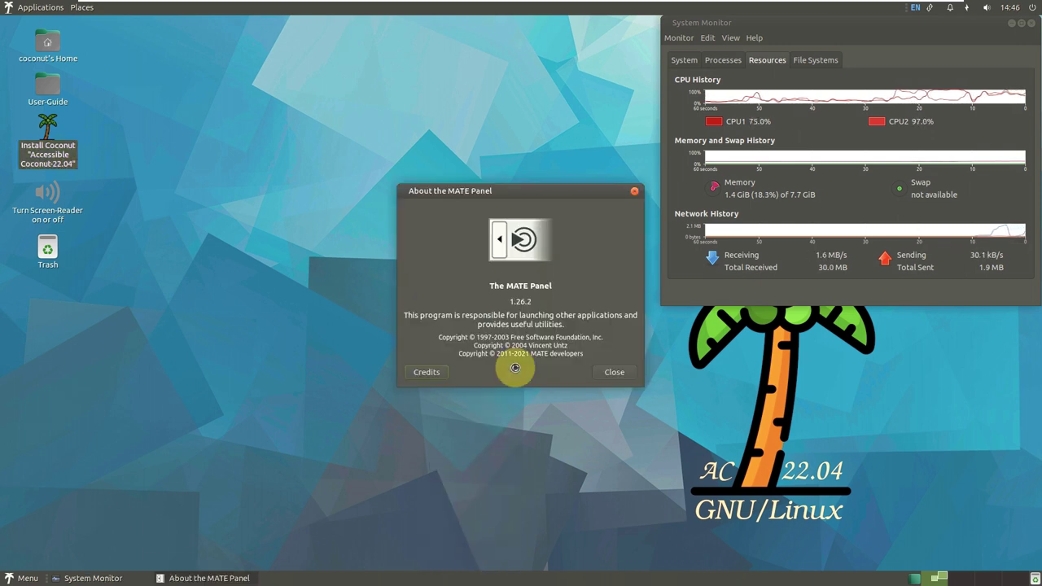
{"action": "left_click", "coordinate": [615, 373]}
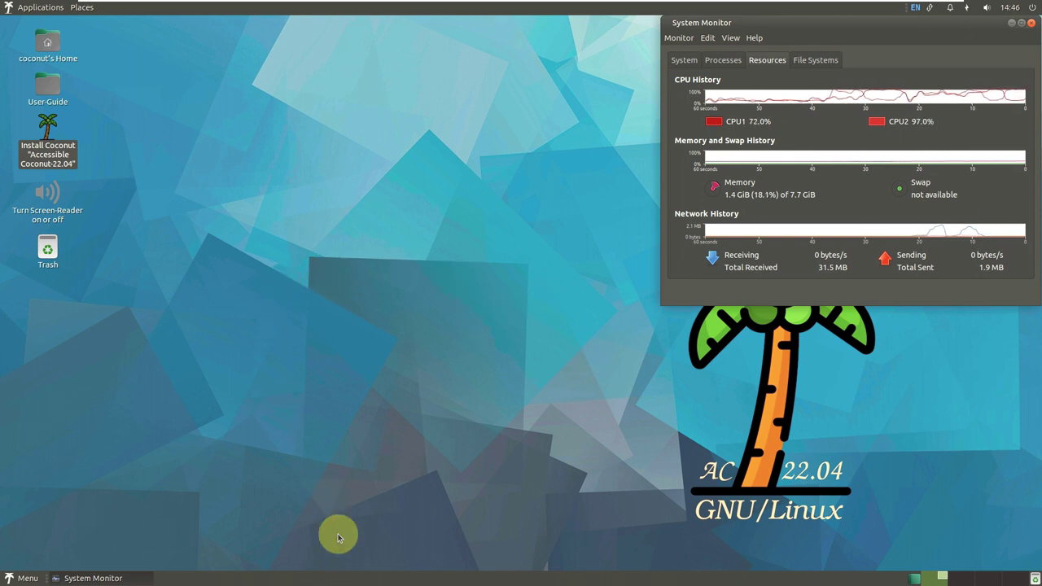
Look at the bottom panel's general and background properties and its context options without changing anything.
{"action": "right_click", "coordinate": [361, 580]}
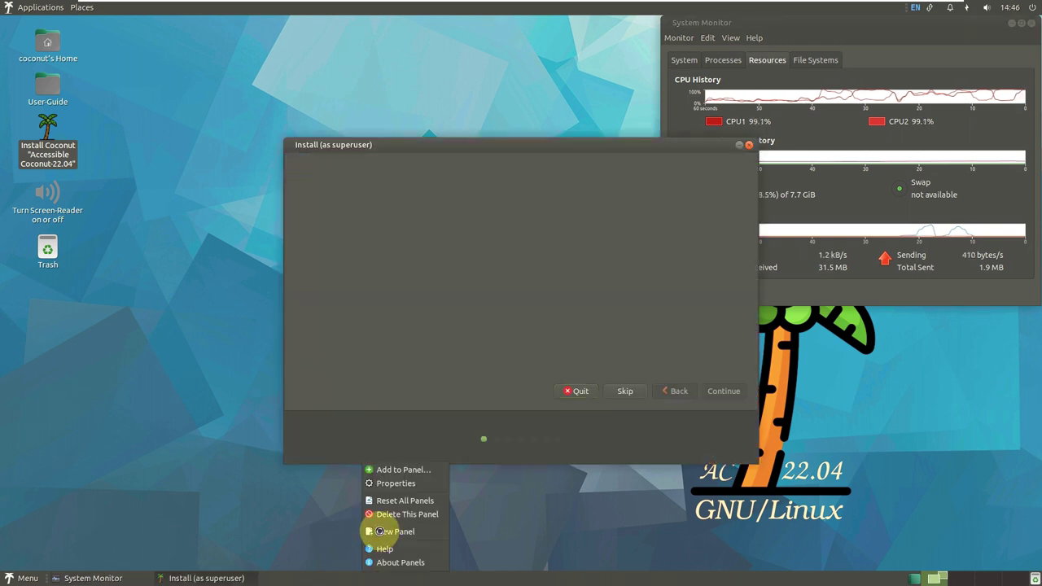
{"action": "left_click", "coordinate": [467, 516]}
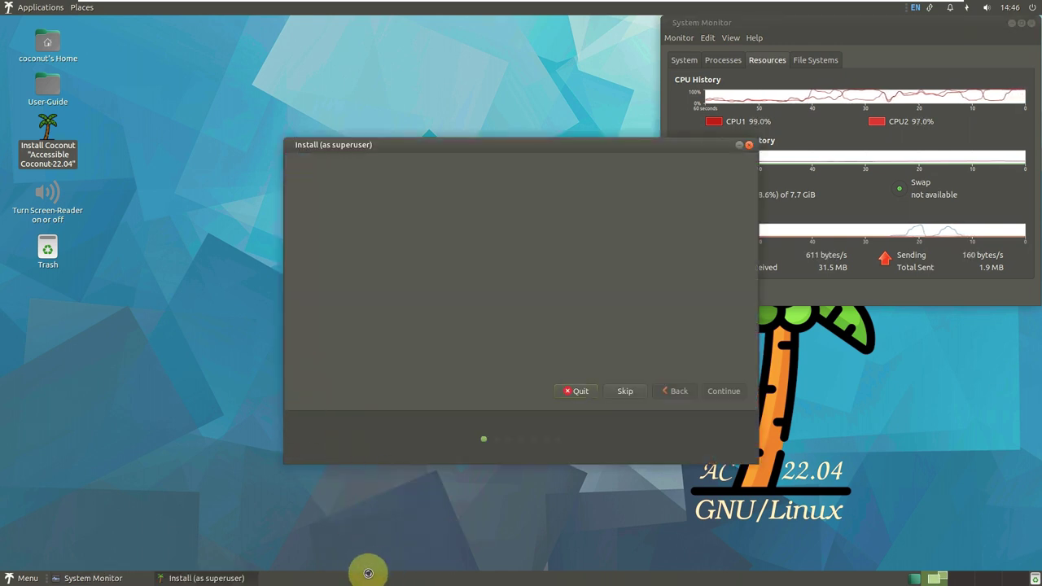
{"action": "right_click", "coordinate": [348, 580]}
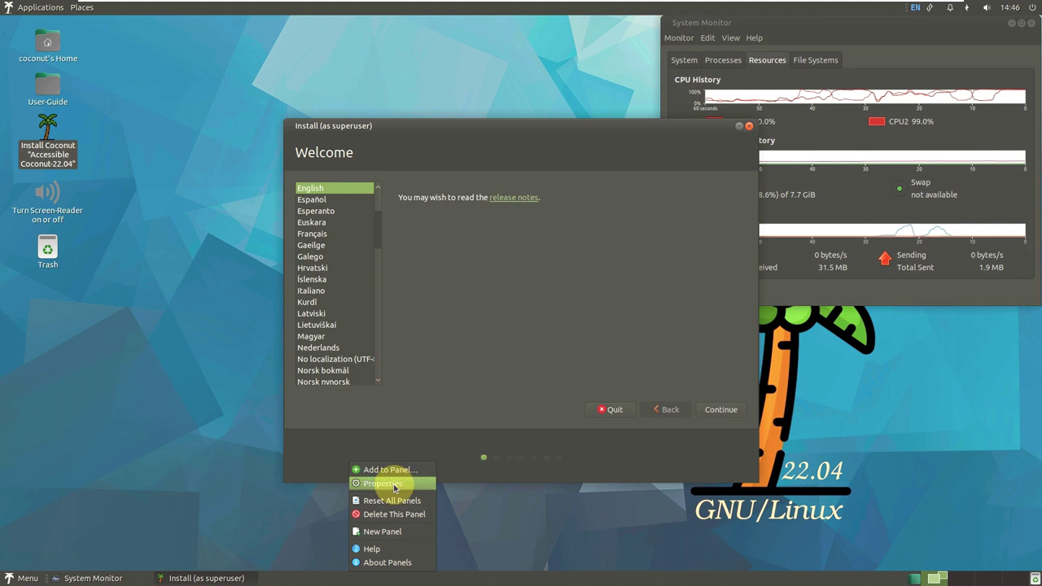
{"action": "left_click", "coordinate": [394, 490]}
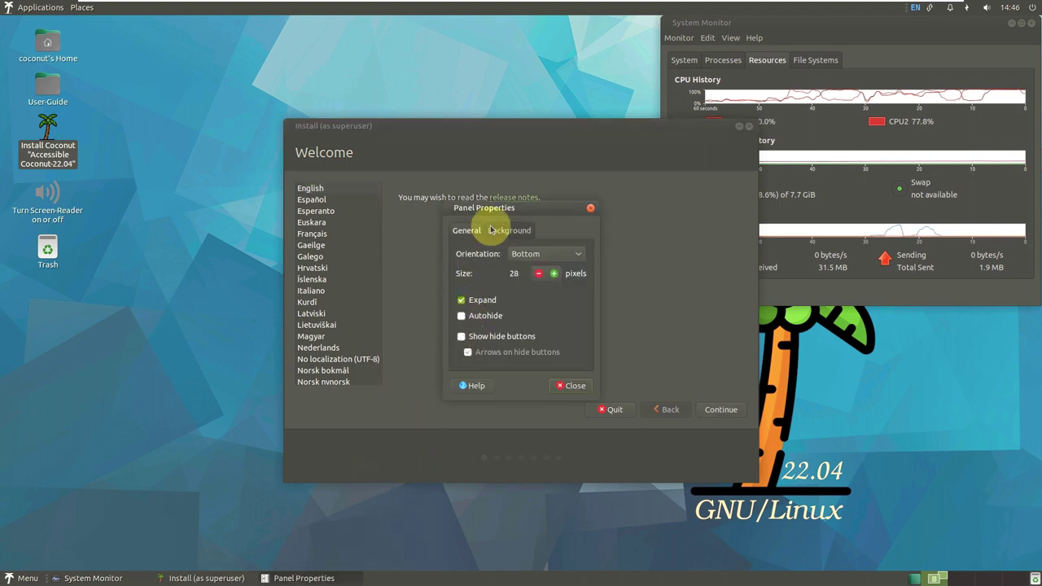
{"action": "left_click", "coordinate": [502, 231]}
{"action": "left_click", "coordinate": [571, 388]}
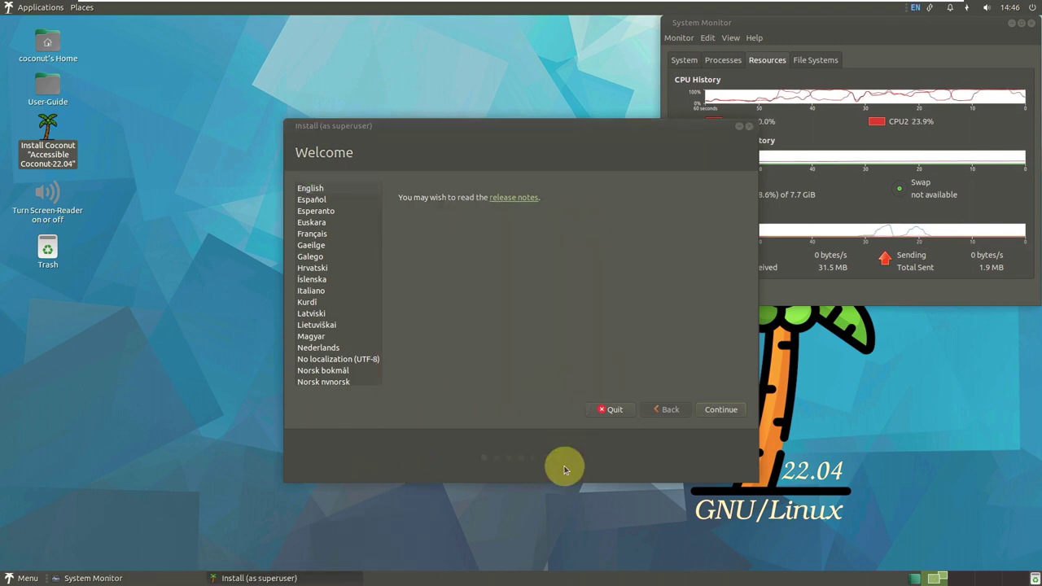
{"action": "right_click", "coordinate": [553, 580]}
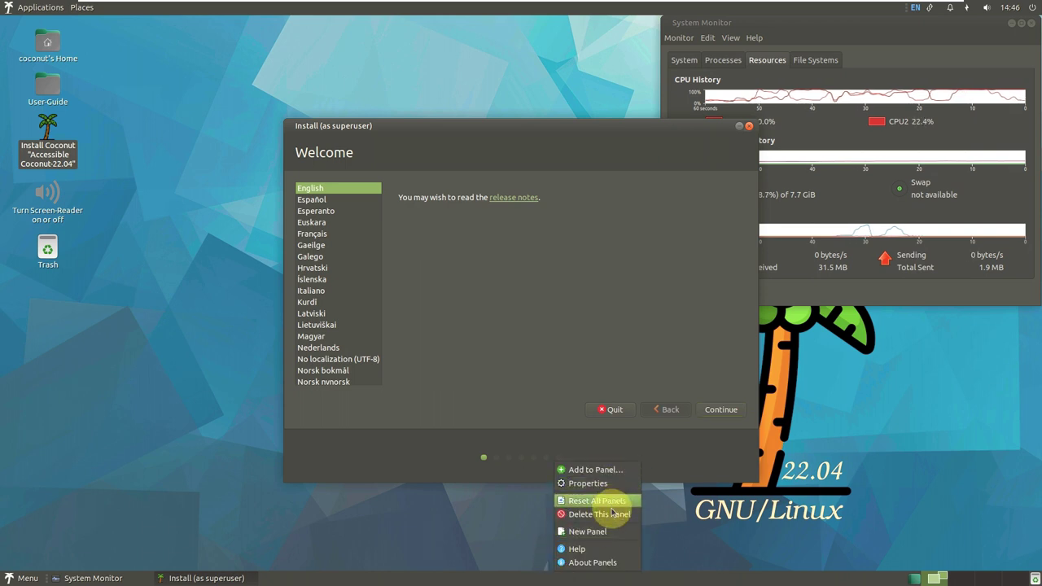
{"action": "left_click", "coordinate": [464, 540]}
Keep English and the English (US) keyboard layout in the installer and advance to the updates and other software page.
{"action": "scroll", "coordinate": [331, 214], "scroll_direction": "up", "scroll_amount": 1}
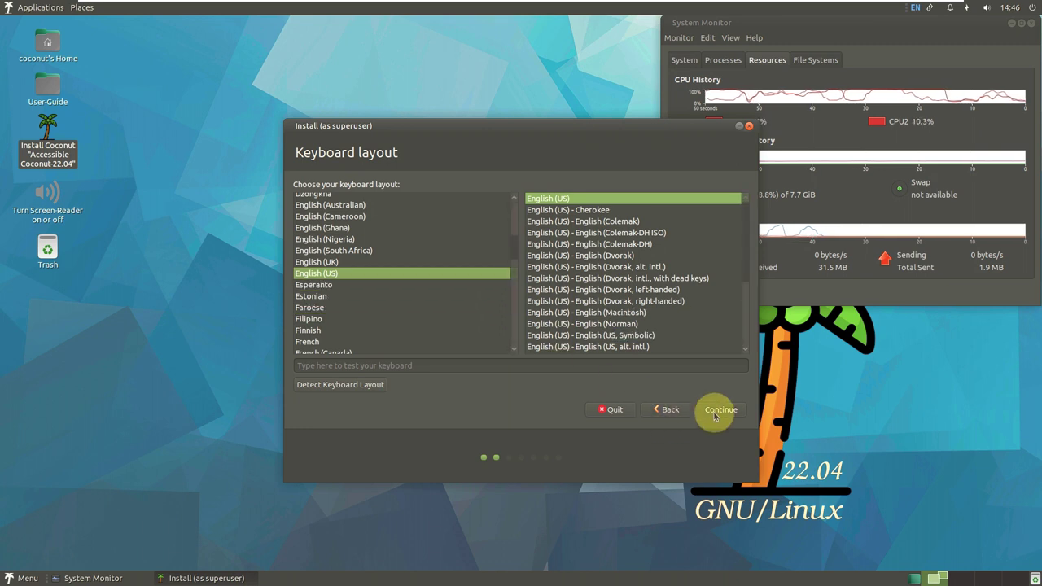
{"action": "left_click", "coordinate": [666, 409]}
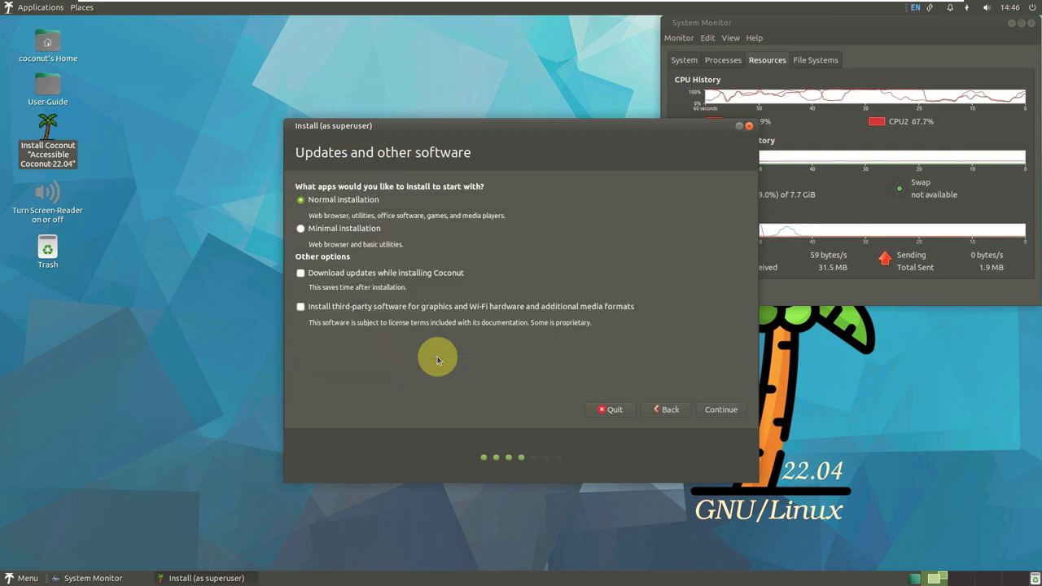
Choose a normal installation with updates downloaded during installation and third-party software included, and continue the installer.
{"action": "left_click", "coordinate": [336, 277]}
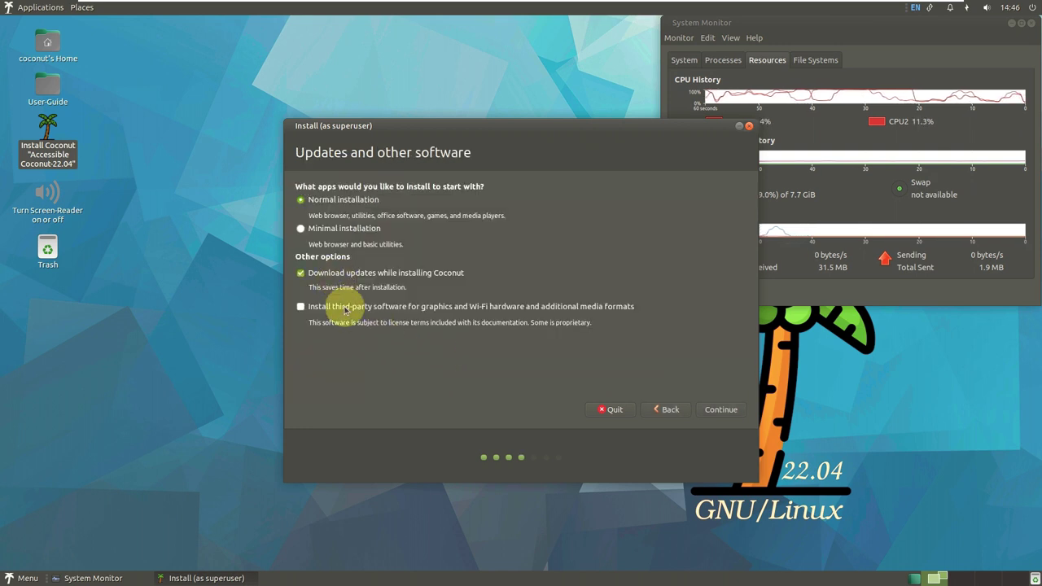
{"action": "left_click", "coordinate": [346, 310]}
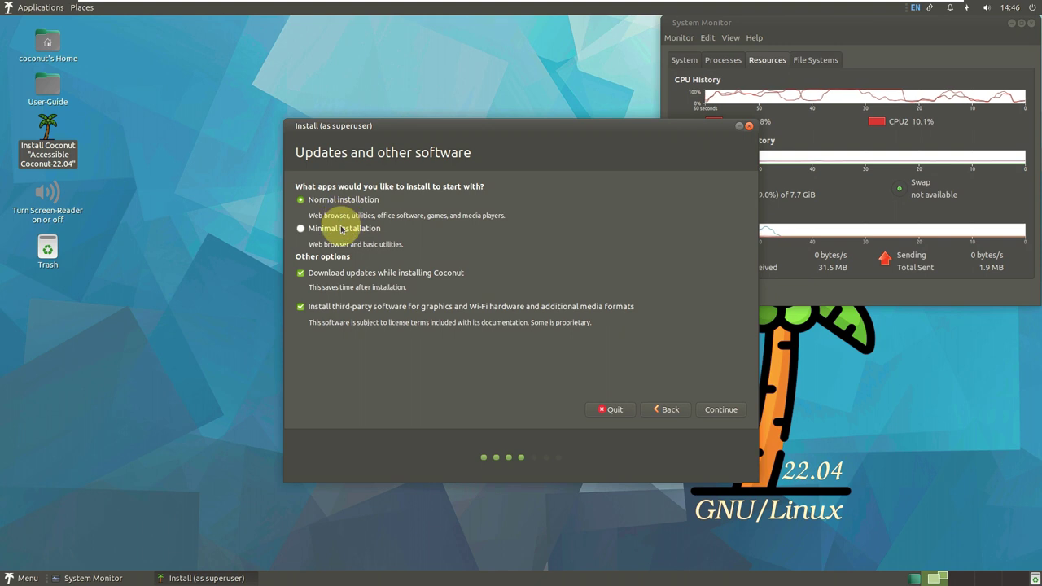
{"action": "left_click", "coordinate": [342, 230]}
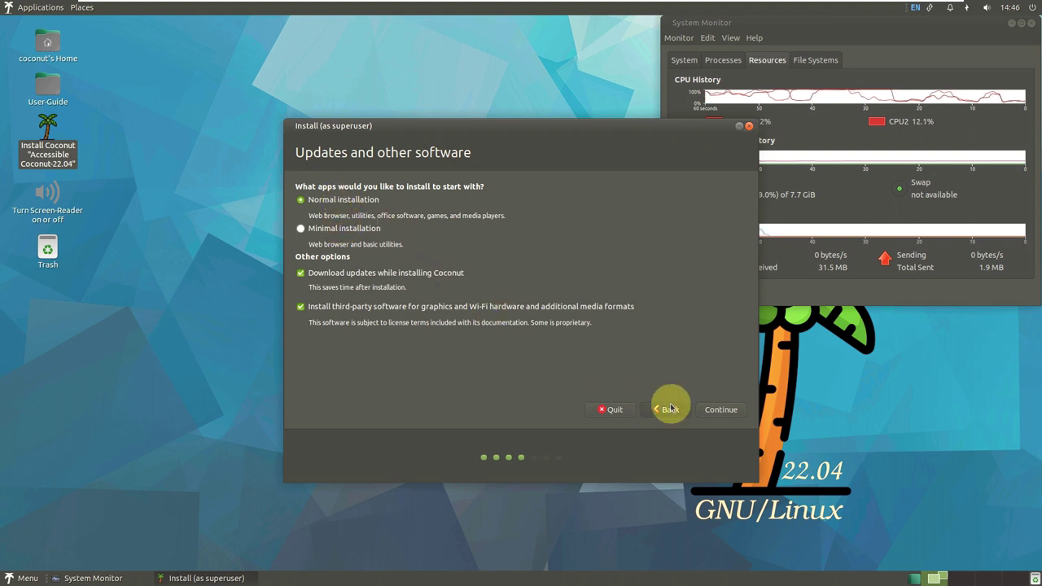
{"action": "left_click", "coordinate": [714, 410]}
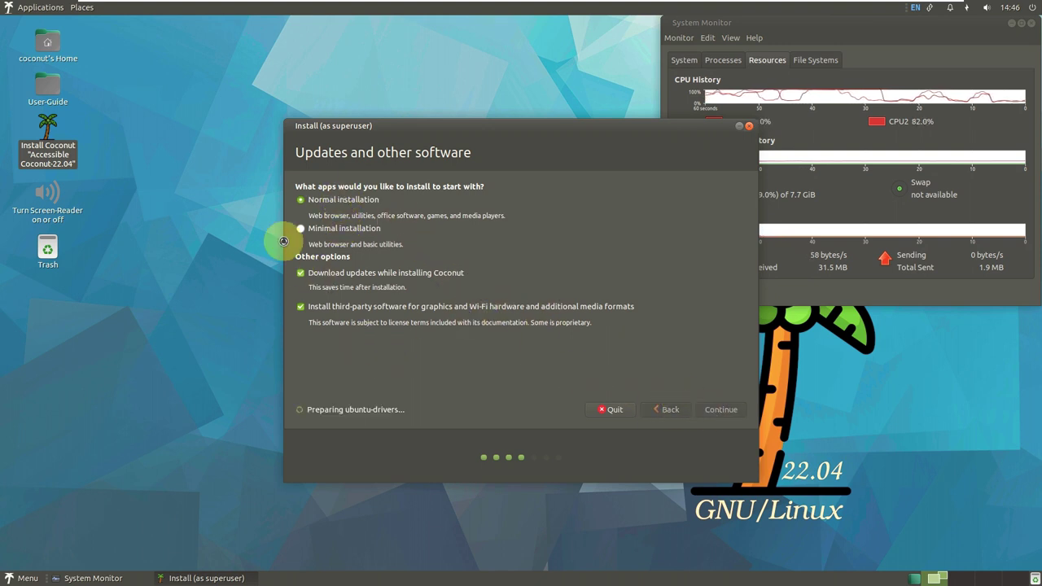
View the network connection options and the notification options of the system indicators.
{"action": "left_click", "coordinate": [932, 10]}
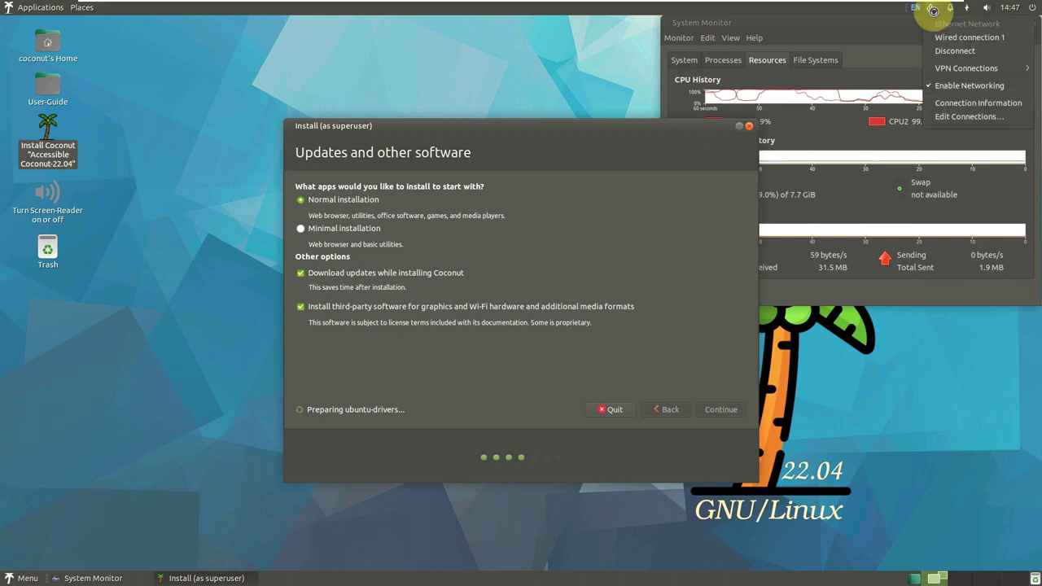
{"action": "left_click", "coordinate": [933, 11]}
{"action": "left_click", "coordinate": [953, 9]}
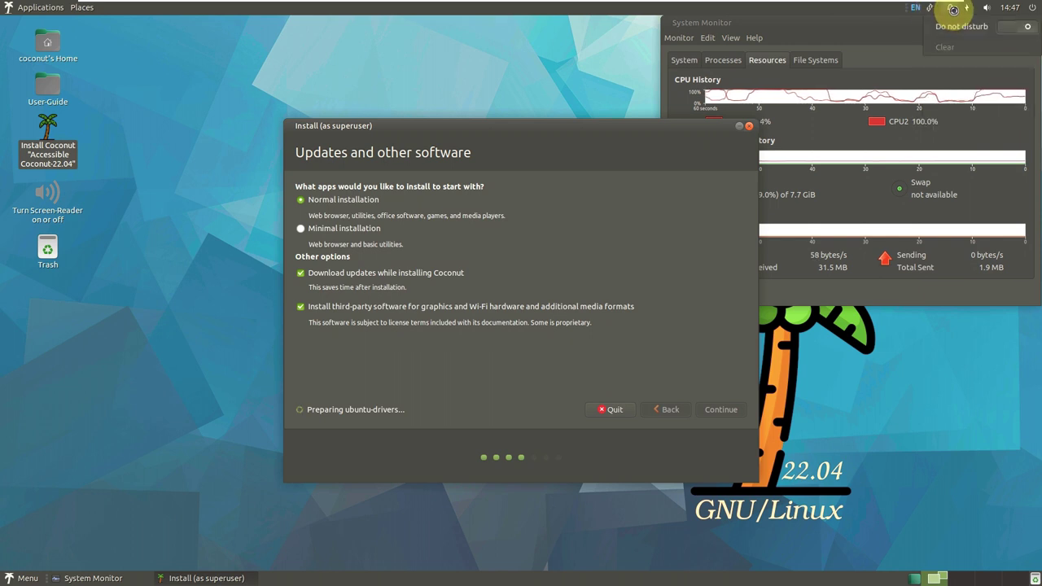
{"action": "left_click", "coordinate": [953, 10]}
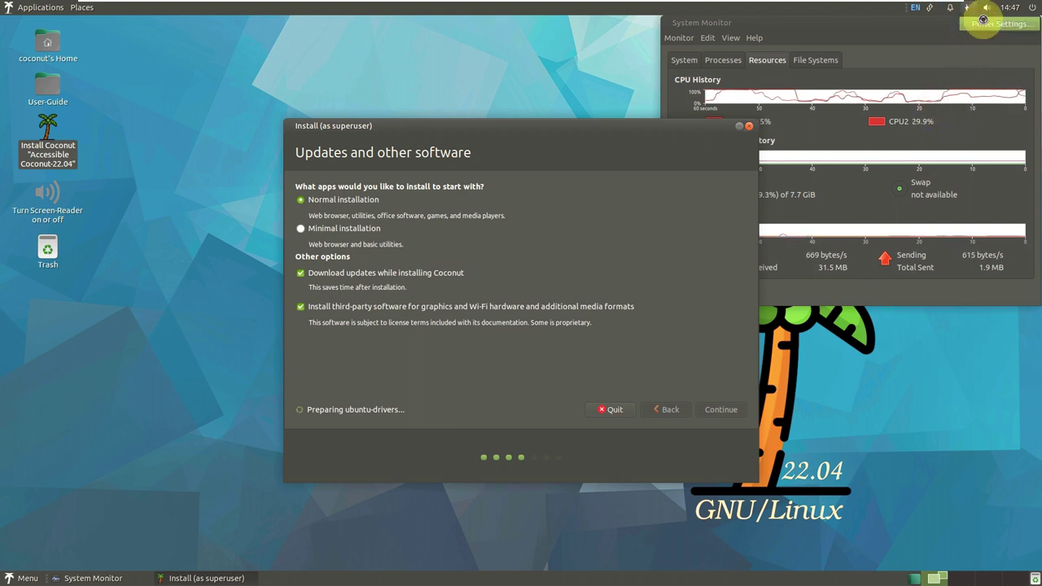
Open the sound preferences from the volume indicator and view the clock's calendar.
{"action": "left_click", "coordinate": [985, 8]}
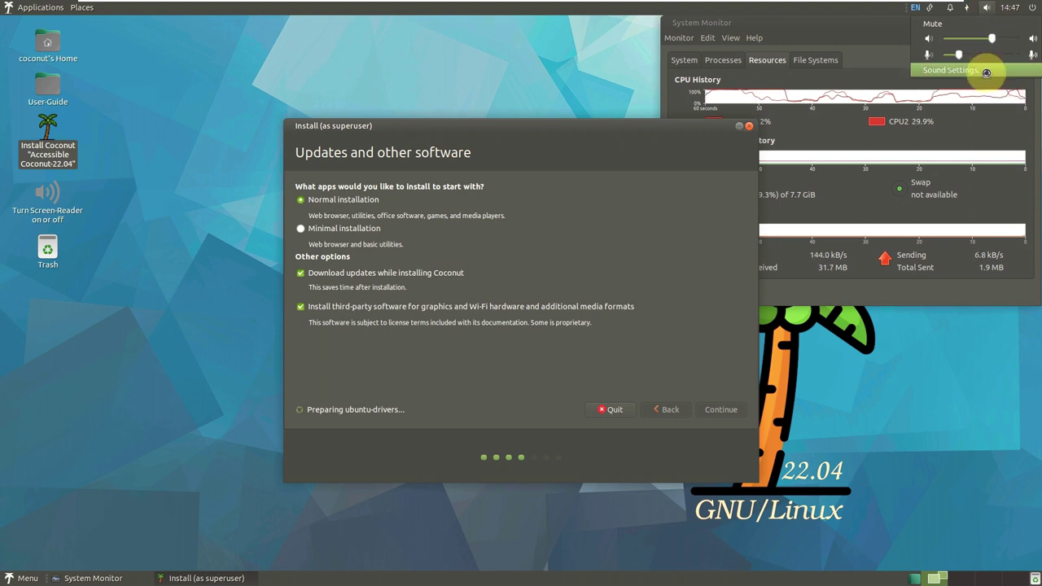
{"action": "left_click", "coordinate": [985, 71]}
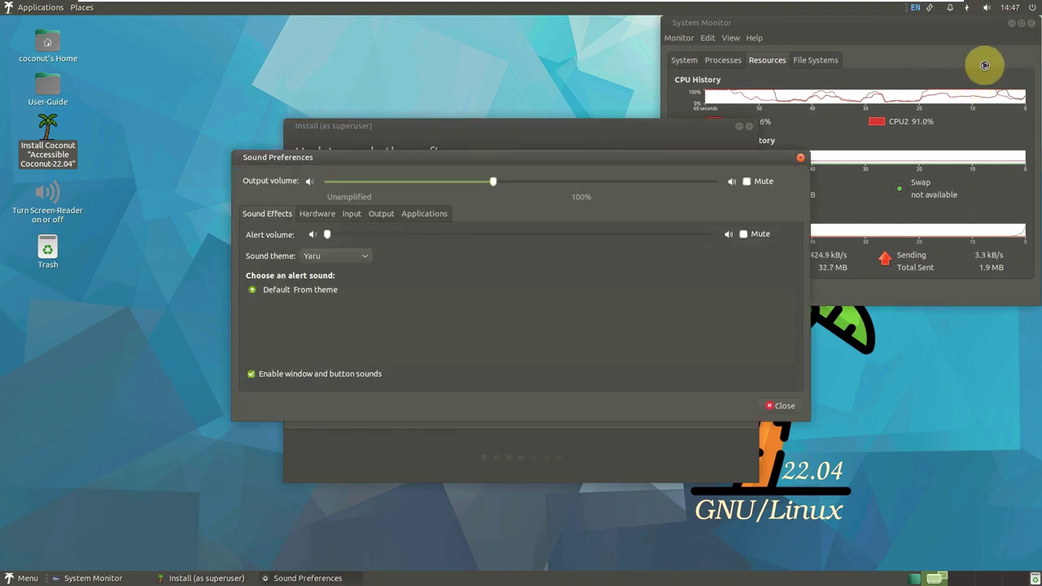
{"action": "left_click", "coordinate": [1009, 6]}
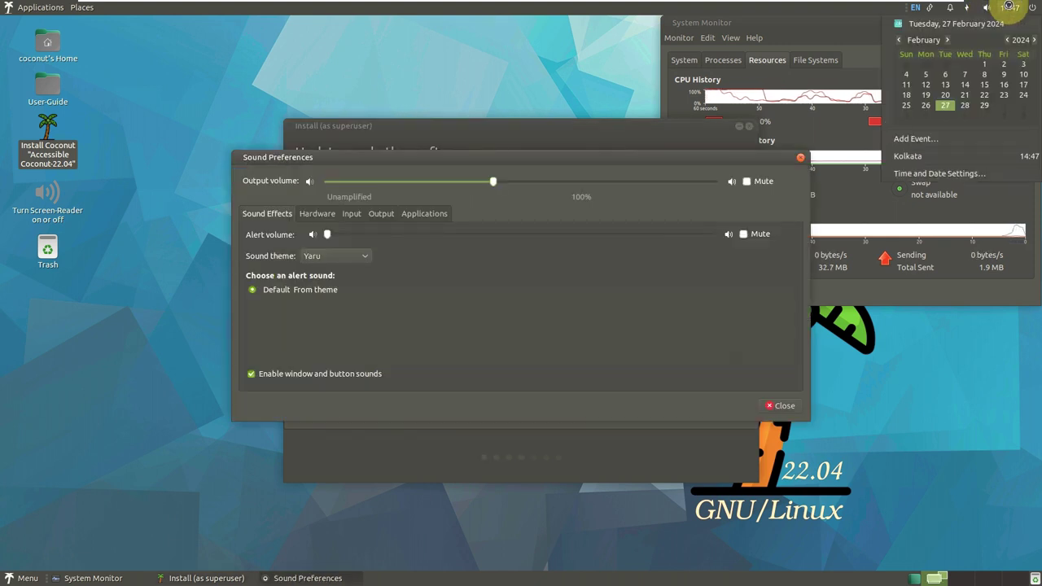
{"action": "left_click", "coordinate": [1008, 7]}
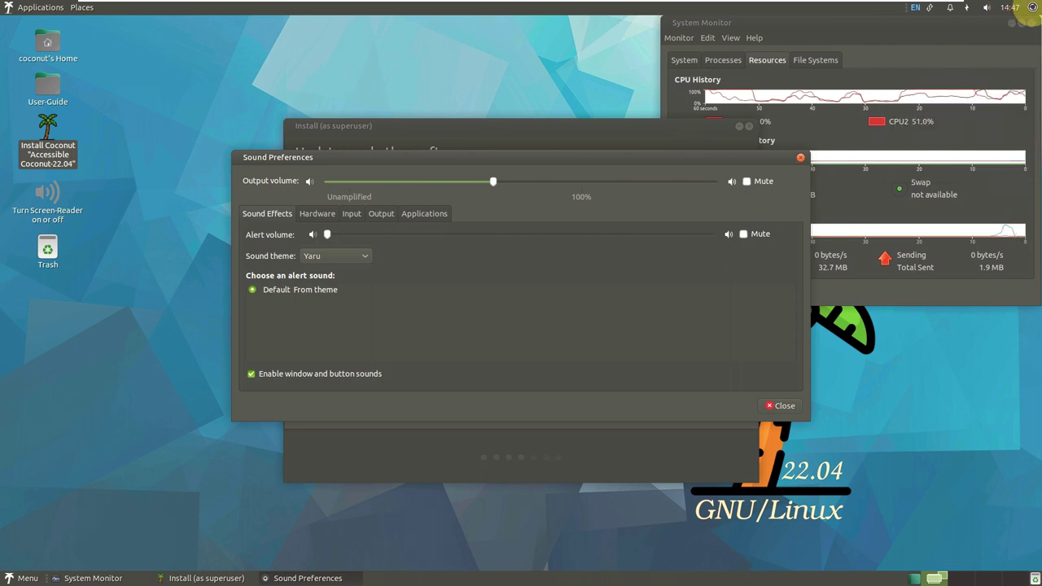
View the system details about this computer, and return to the resource graphs and the Sound Preferences window.
{"action": "left_click", "coordinate": [1031, 7]}
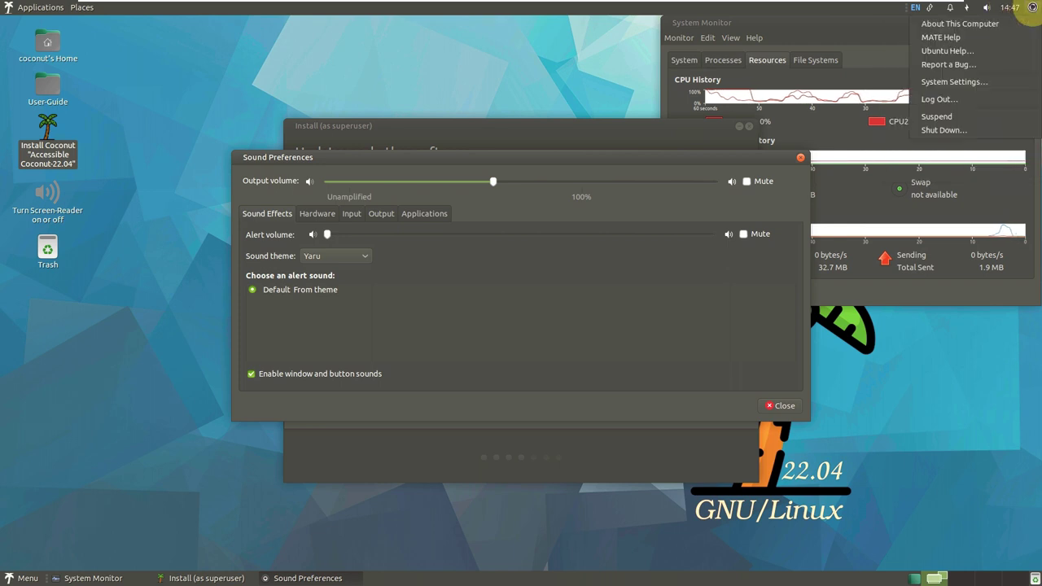
{"action": "left_click", "coordinate": [982, 27]}
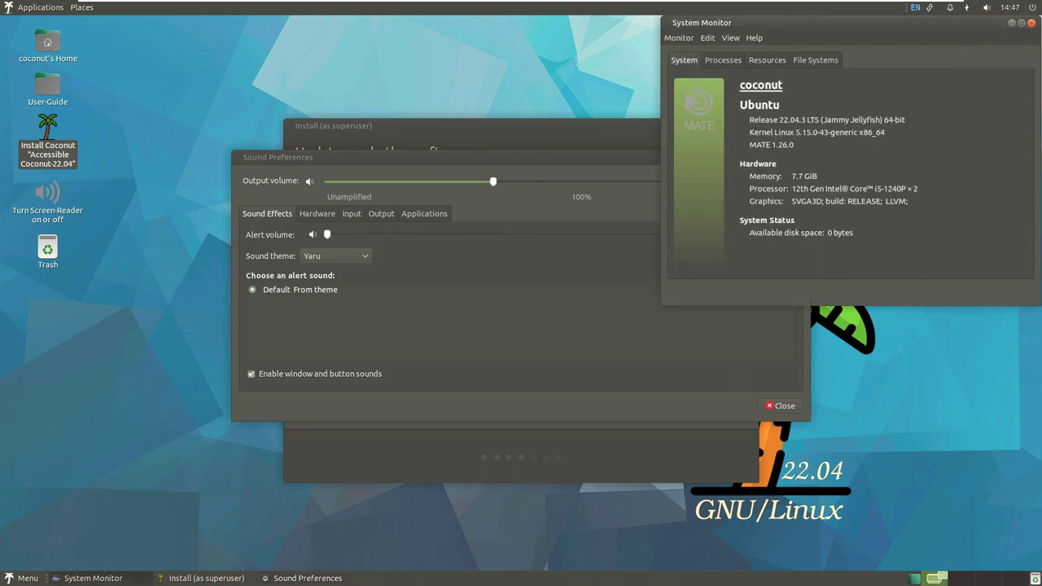
{"action": "left_click", "coordinate": [775, 63]}
{"action": "left_click", "coordinate": [609, 160]}
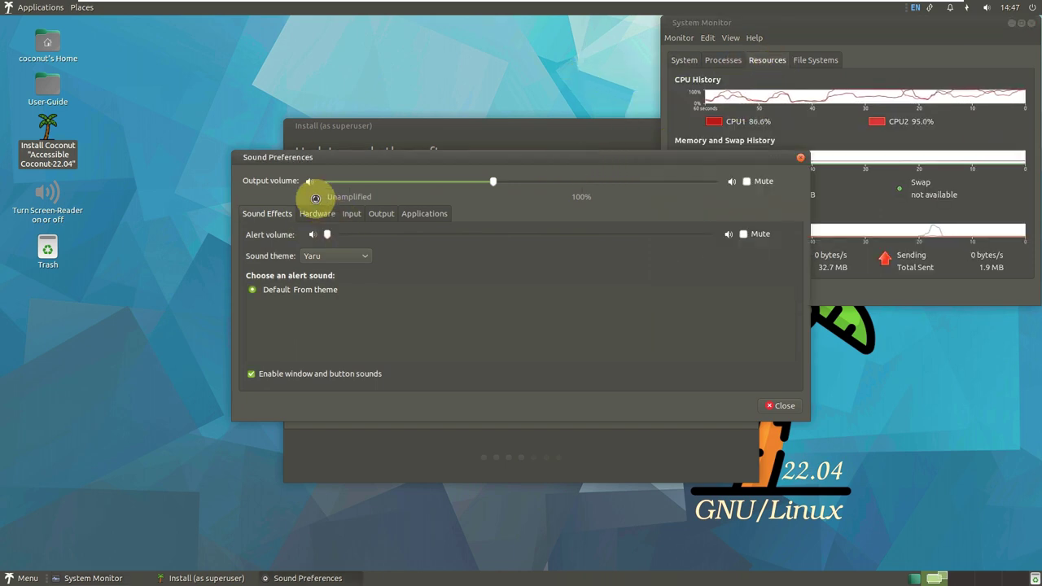
Examine the hardware, input, output and application sound preferences, including the connector choices for sound input.
{"action": "left_click", "coordinate": [317, 211]}
{"action": "left_click", "coordinate": [351, 213]}
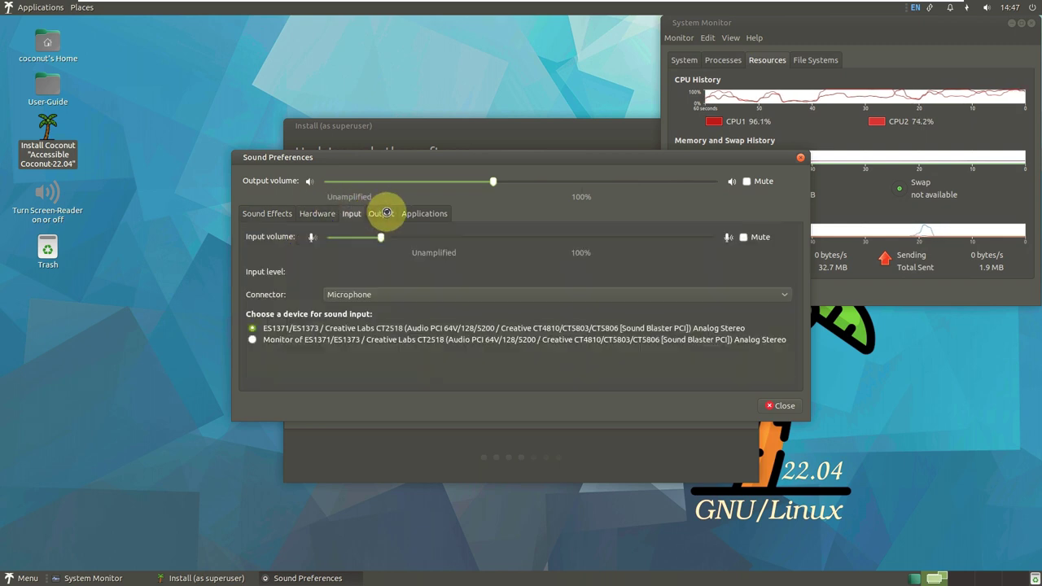
{"action": "left_click", "coordinate": [386, 213]}
{"action": "left_click", "coordinate": [428, 212]}
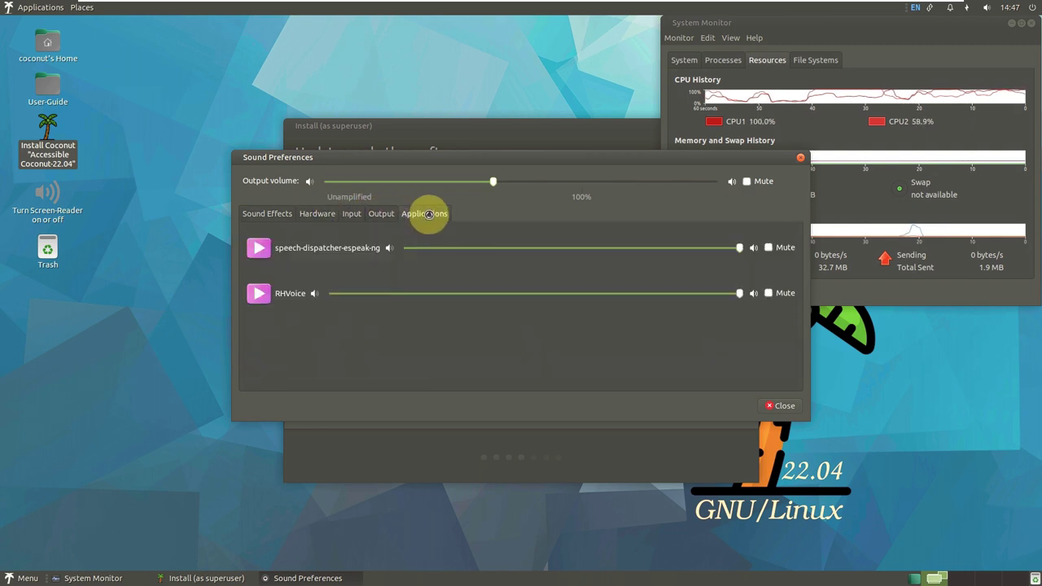
{"action": "left_click", "coordinate": [321, 213]}
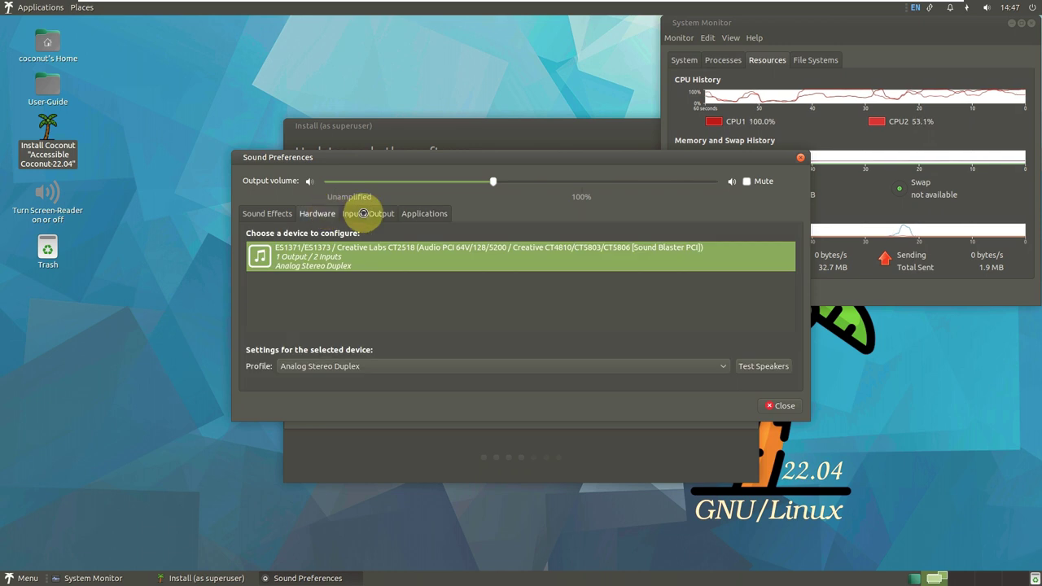
{"action": "left_click", "coordinate": [361, 213]}
{"action": "left_click", "coordinate": [388, 294]}
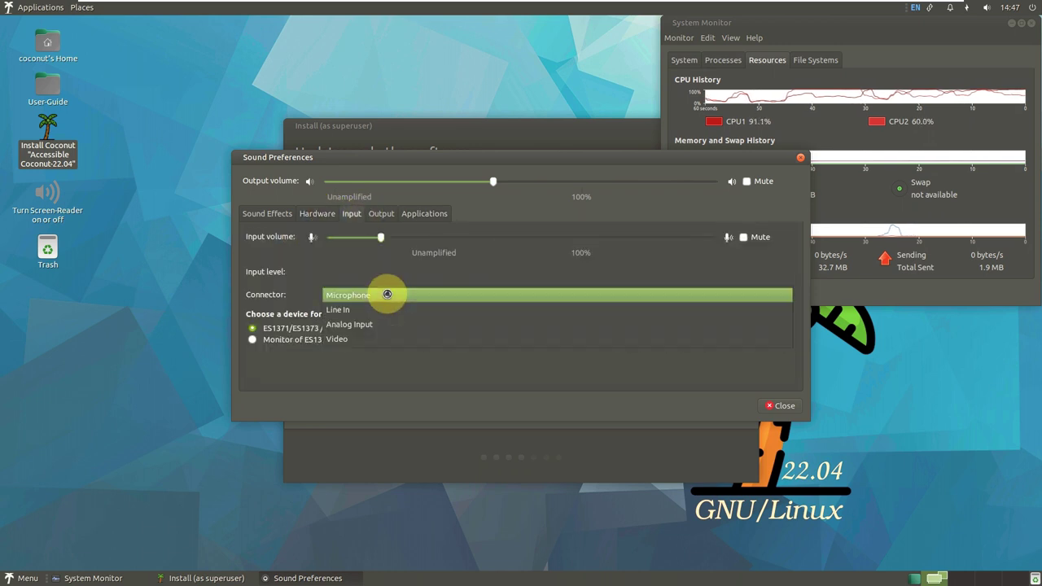
{"action": "left_click", "coordinate": [360, 381]}
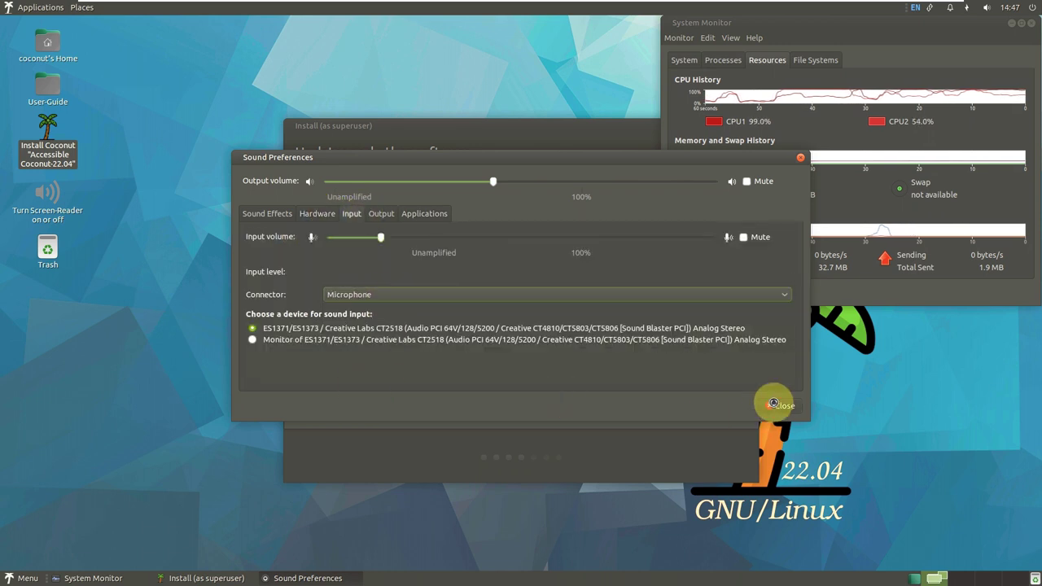
Close the sound preferences and continue the installer from the updates and other software page to the installation type.
{"action": "left_click", "coordinate": [777, 404]}
{"action": "left_click_drag", "start_coordinate": [494, 120], "coordinate": [343, 93]}
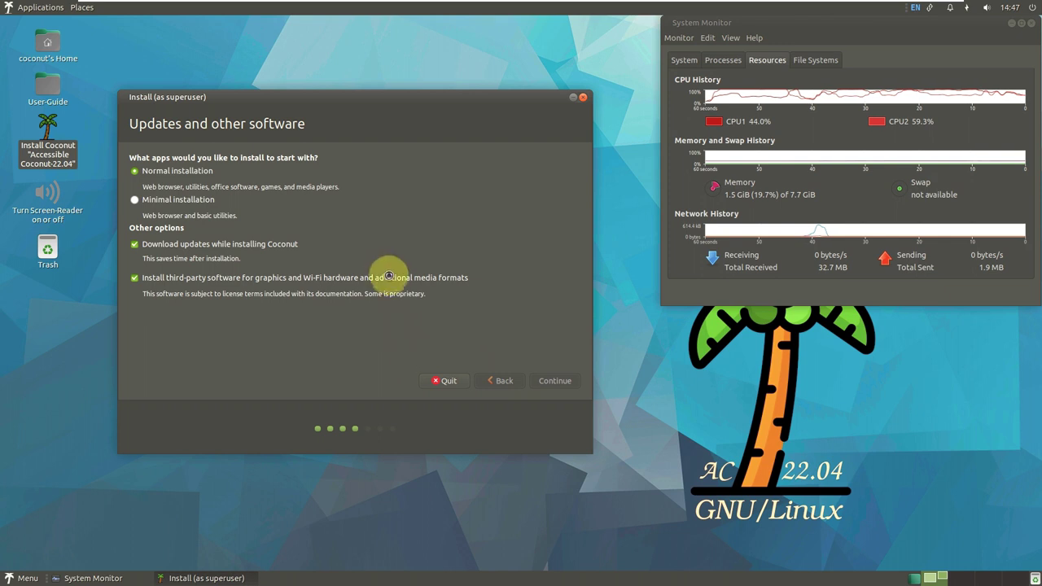
{"action": "key", "text": "Return"}
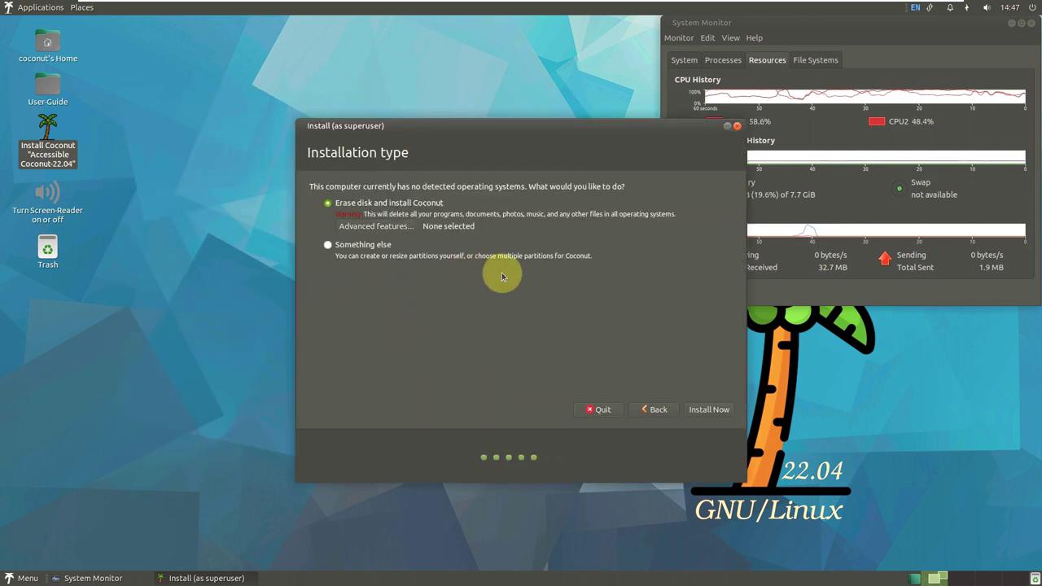
Review the advanced features and the Something else option for the installation type, and quit the installation.
{"action": "left_click", "coordinate": [384, 231]}
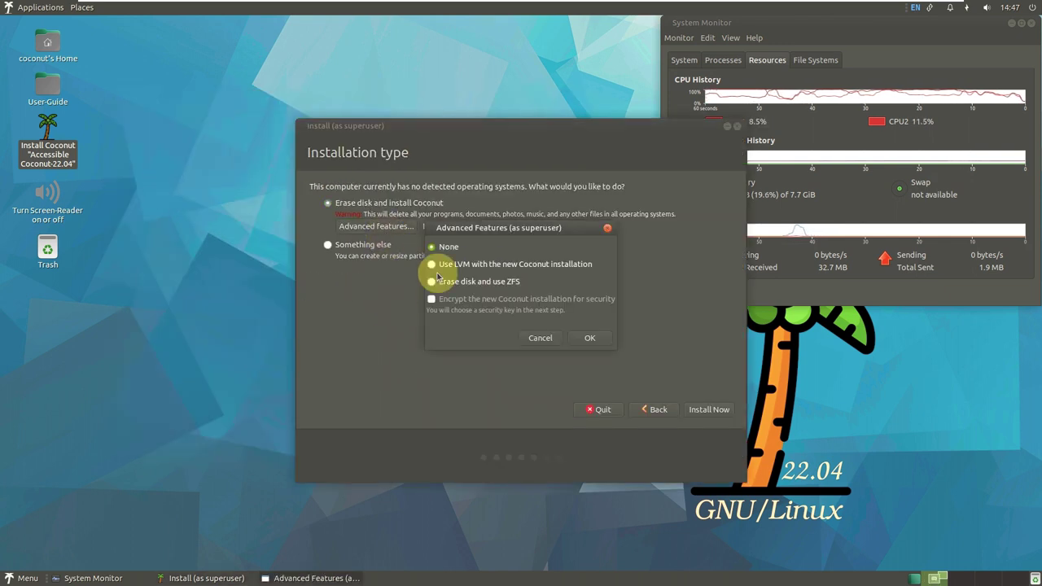
{"action": "left_click", "coordinate": [539, 337]}
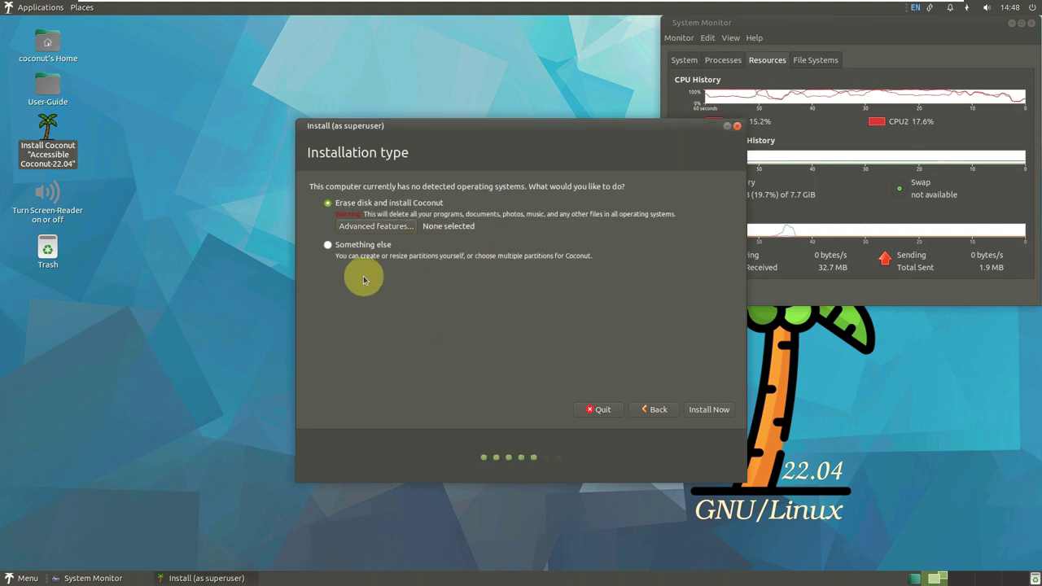
{"action": "left_click", "coordinate": [358, 244]}
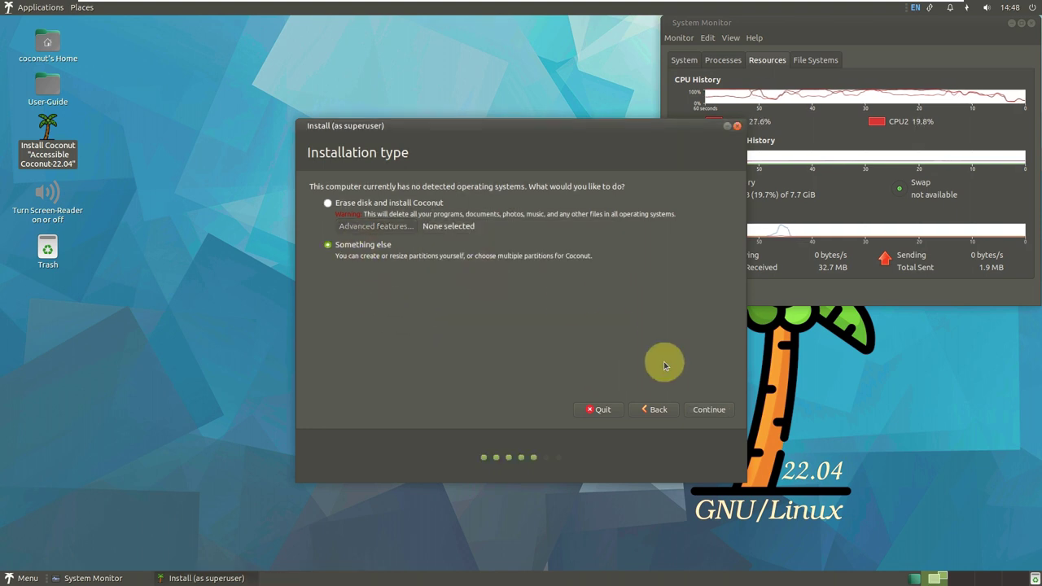
{"action": "left_click", "coordinate": [405, 205]}
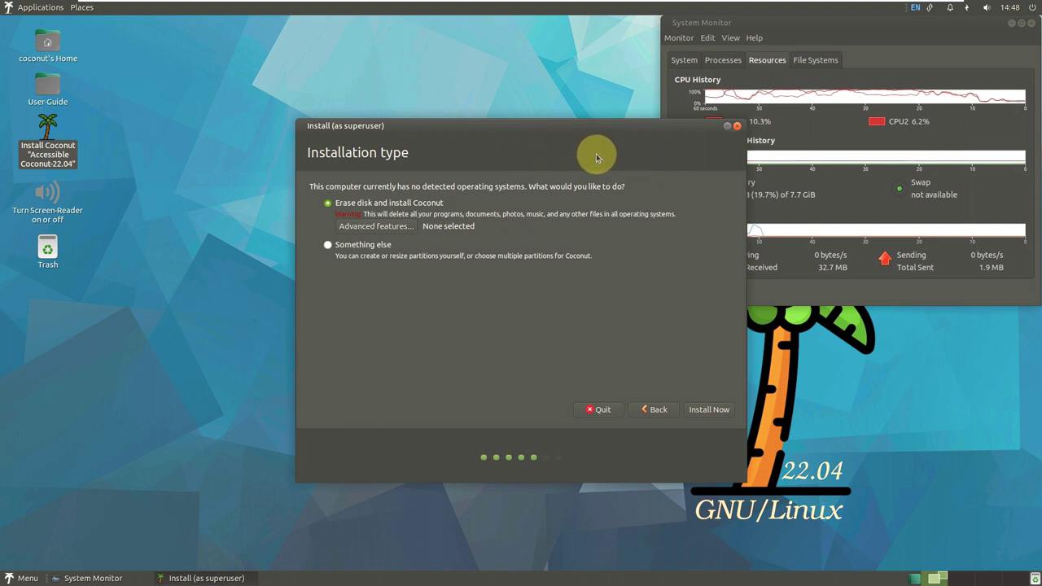
{"action": "left_click", "coordinate": [736, 127]}
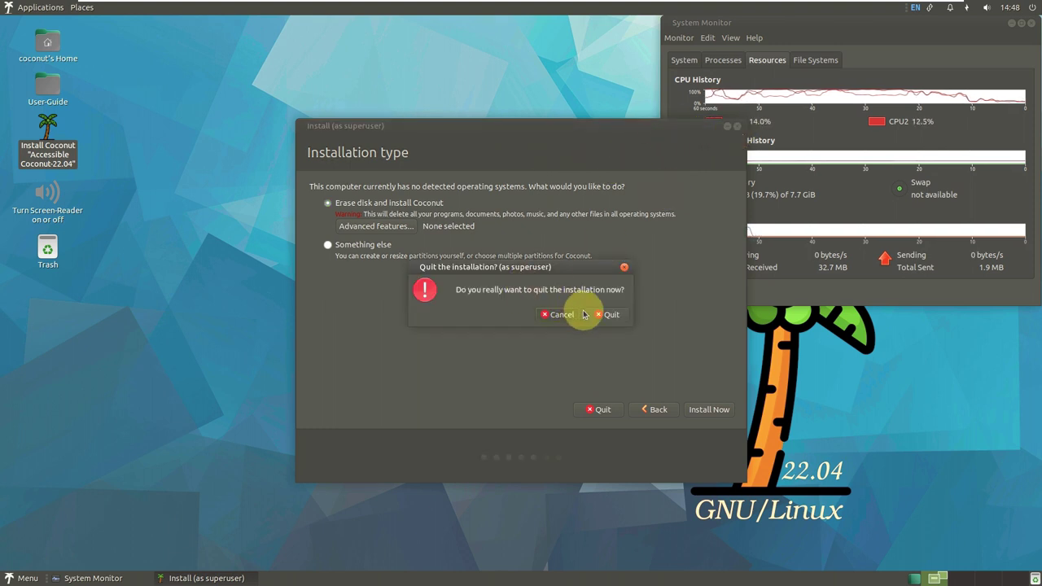
{"action": "left_click", "coordinate": [580, 313]}
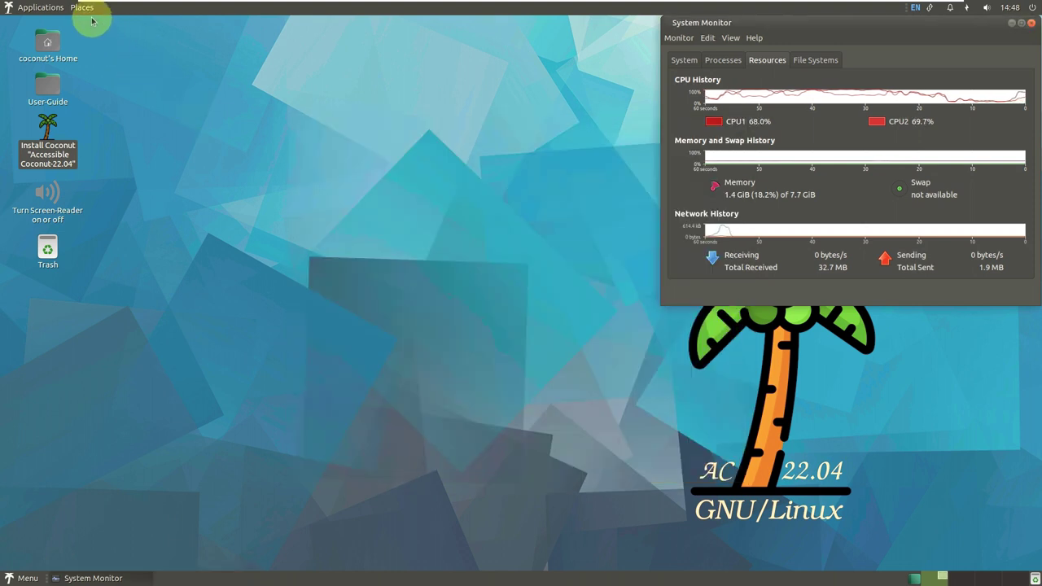
Open the Desktop folder in the file manager, switch to File System, and enlarge the window beside the System Monitor.
{"action": "left_click", "coordinate": [86, 9]}
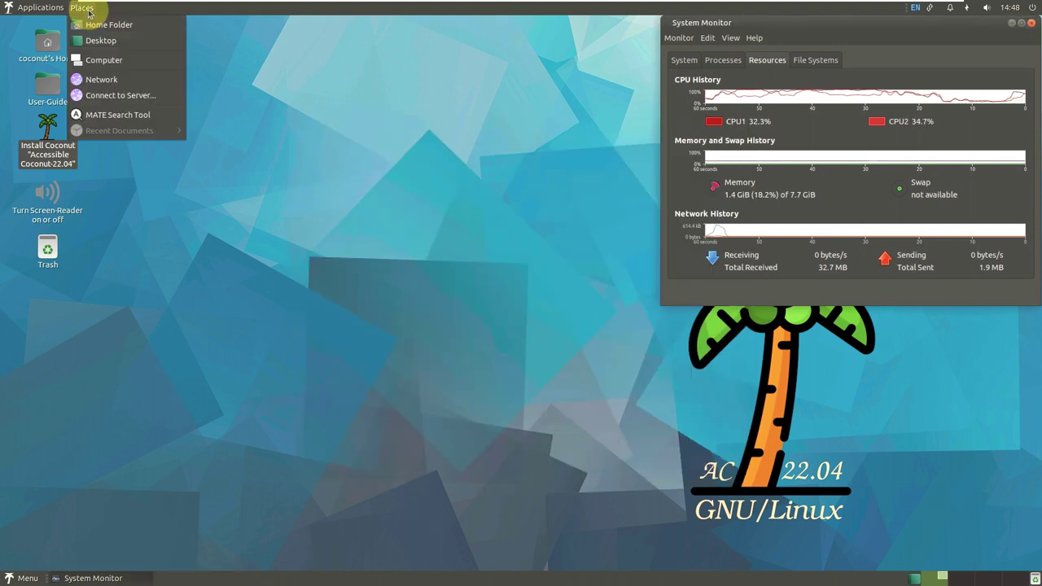
{"action": "left_click", "coordinate": [114, 47]}
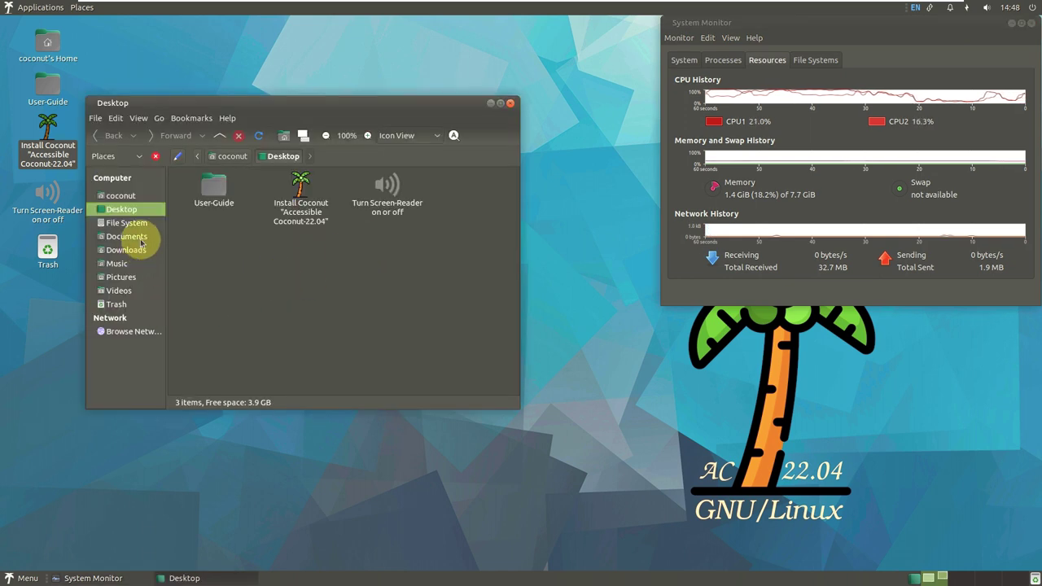
{"action": "left_click", "coordinate": [128, 222]}
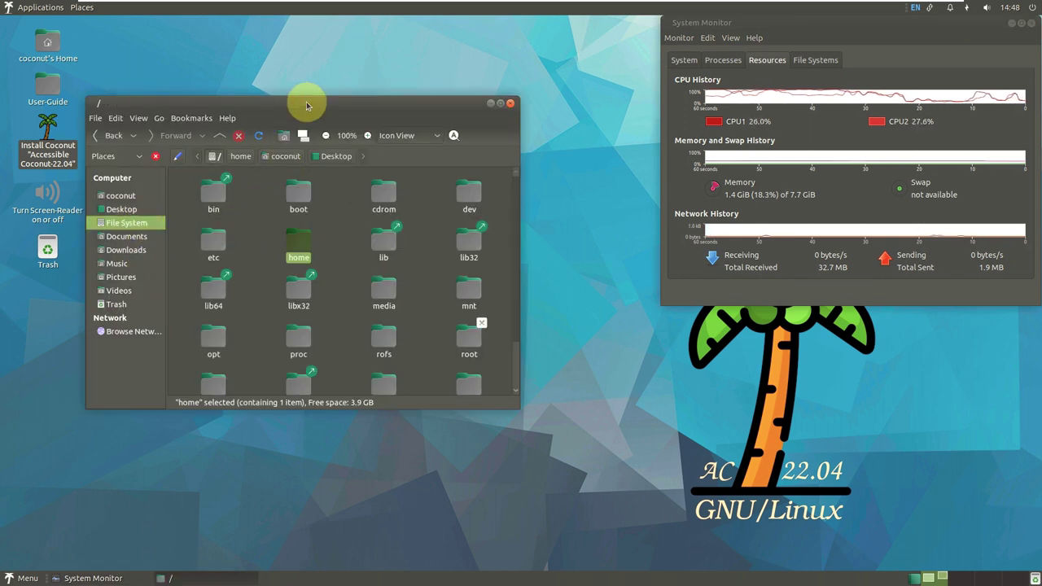
{"action": "left_click_drag", "start_coordinate": [308, 111], "coordinate": [223, 28]}
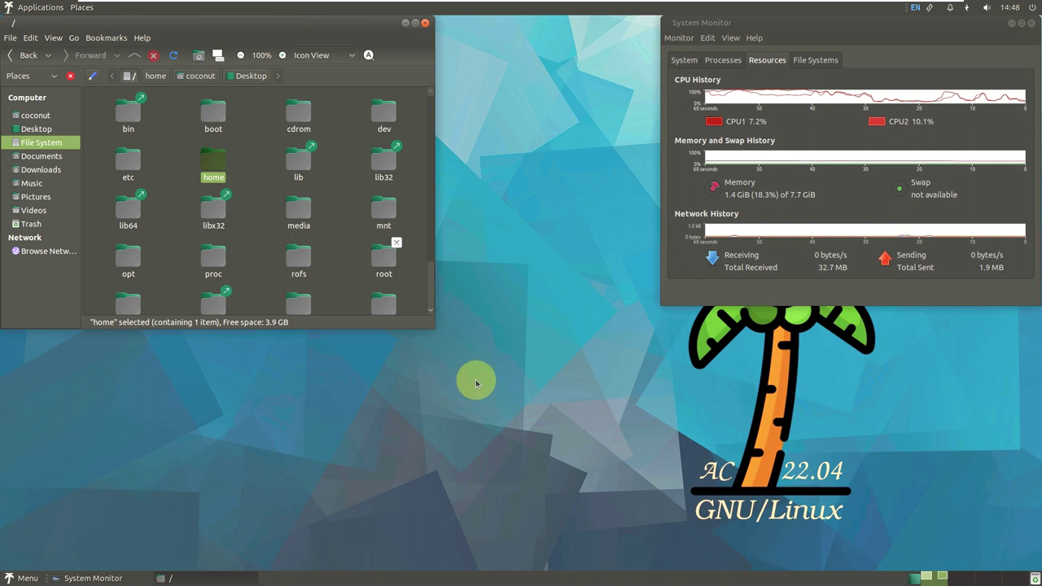
{"action": "left_click_drag", "start_coordinate": [434, 330], "coordinate": [654, 560]}
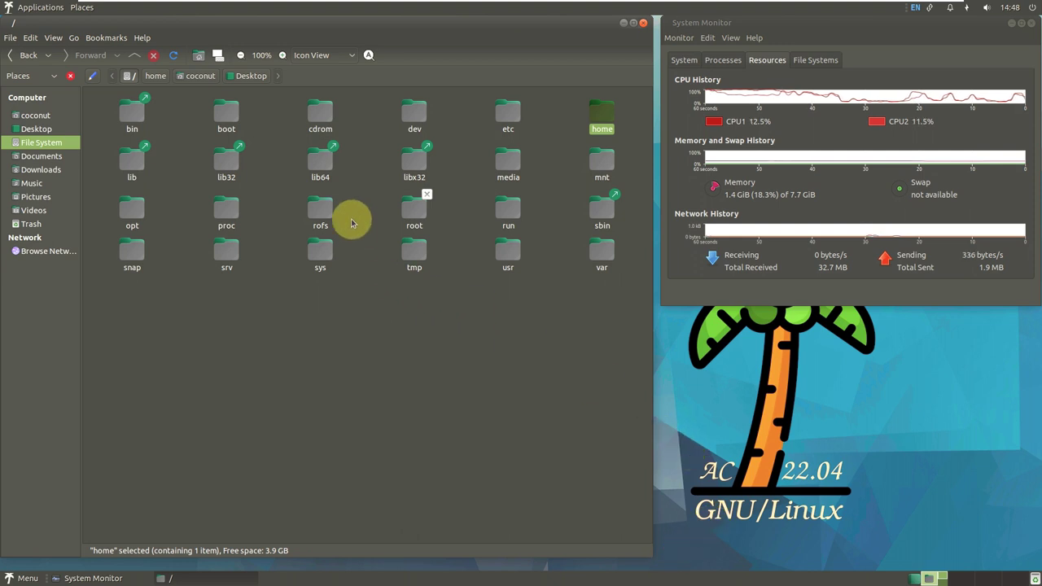
Browse the usr folder with its lib64 and games subfolders, and return to the file system root.
{"action": "double_click", "coordinate": [518, 262]}
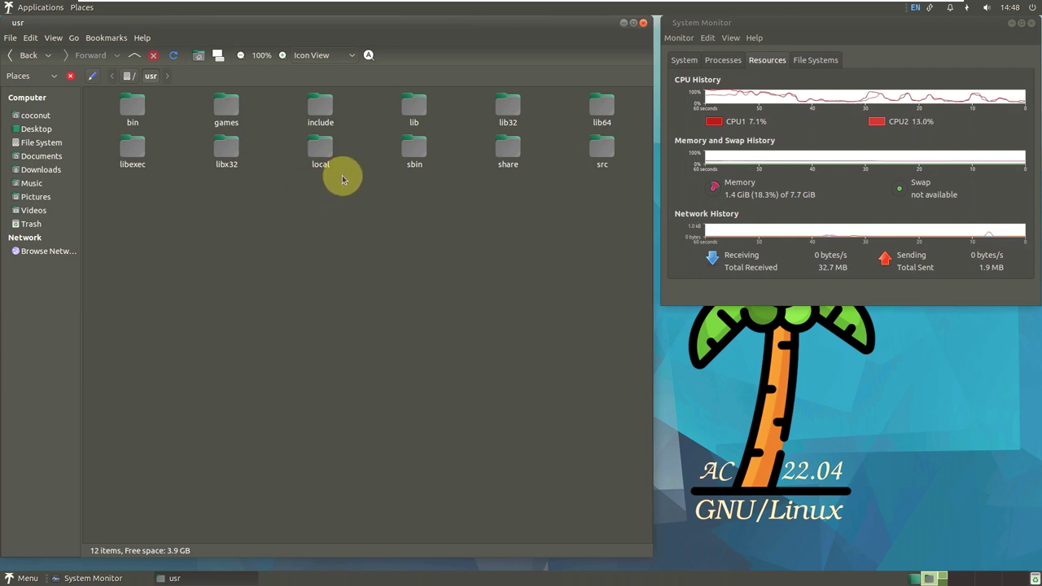
{"action": "double_click", "coordinate": [598, 110]}
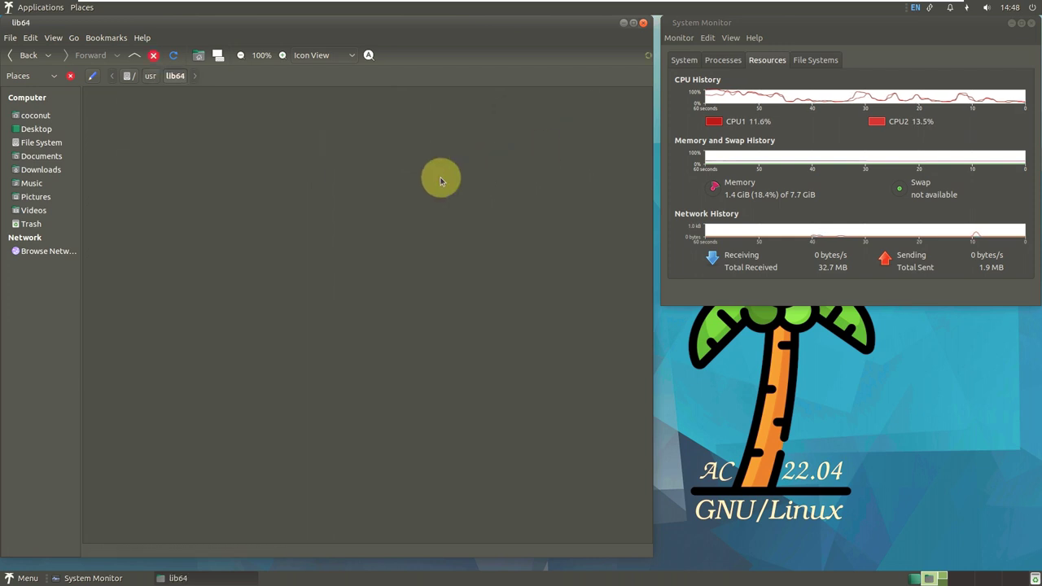
{"action": "left_click", "coordinate": [23, 55]}
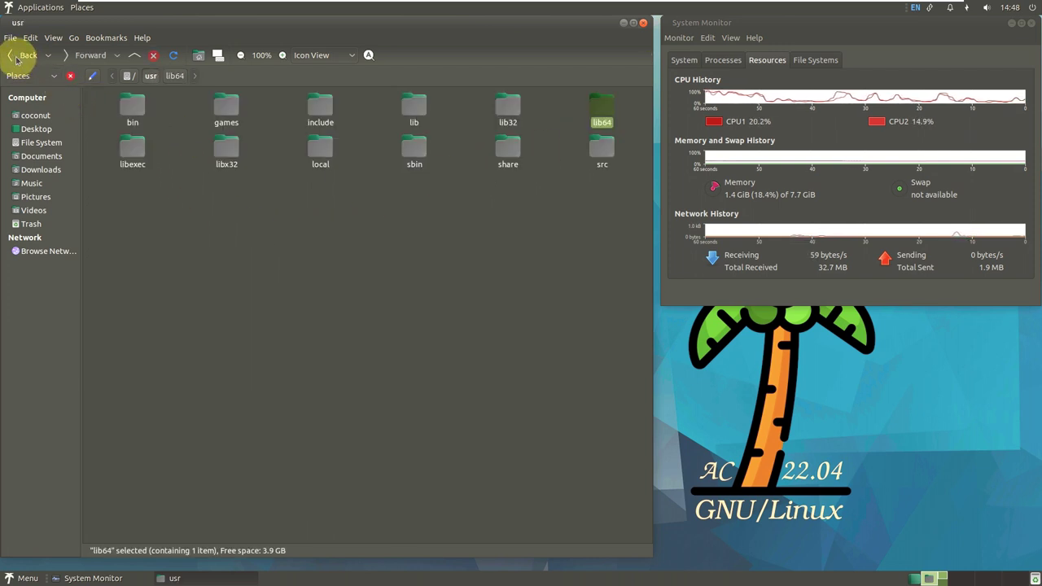
{"action": "double_click", "coordinate": [225, 105]}
{"action": "left_click", "coordinate": [25, 55]}
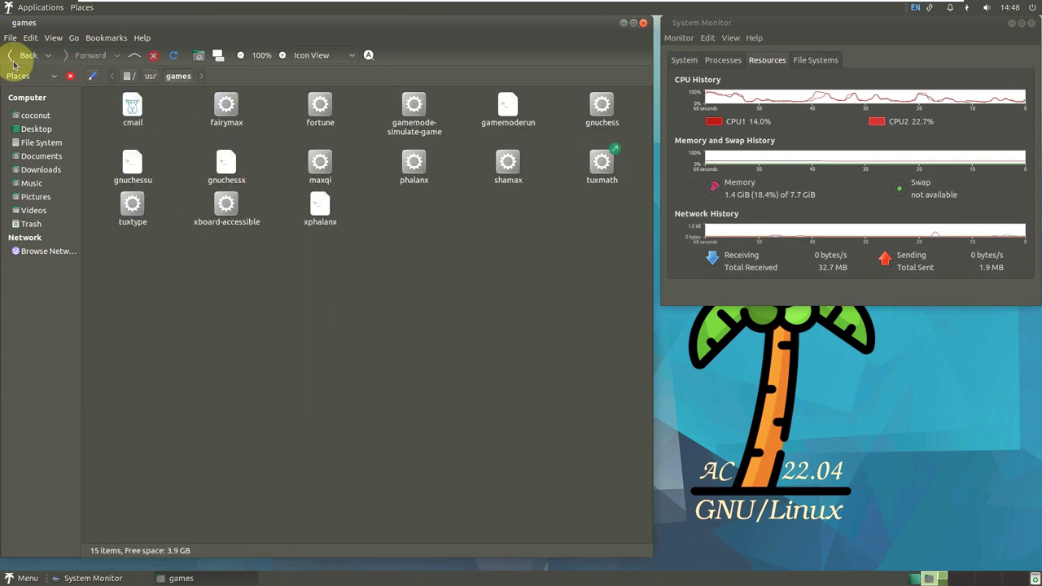
{"action": "left_click", "coordinate": [24, 56]}
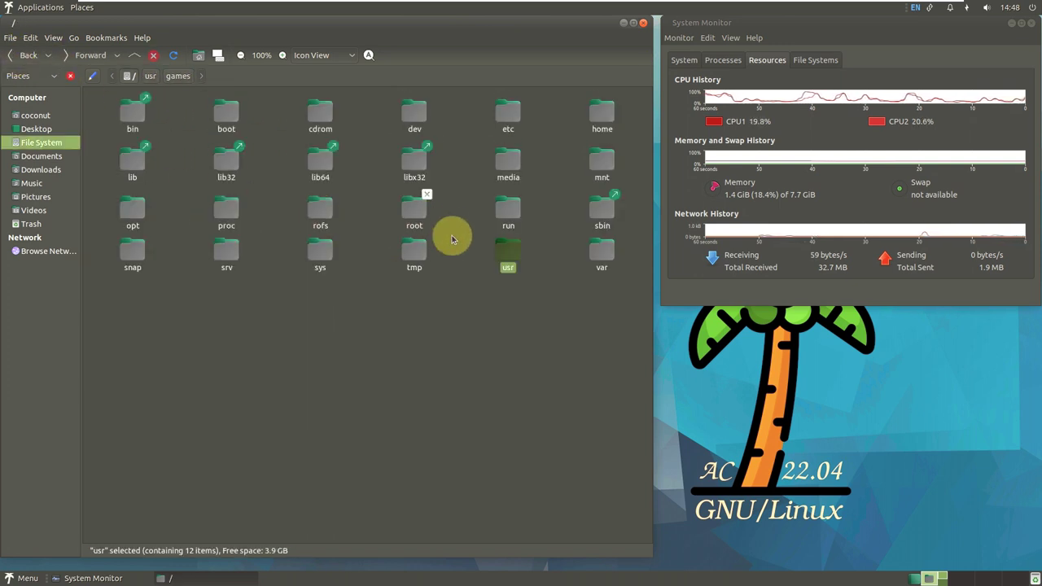
Look through the sys folder's kernel, firmware and hypervisor subfolders, and return to the file system root.
{"action": "double_click", "coordinate": [318, 254]}
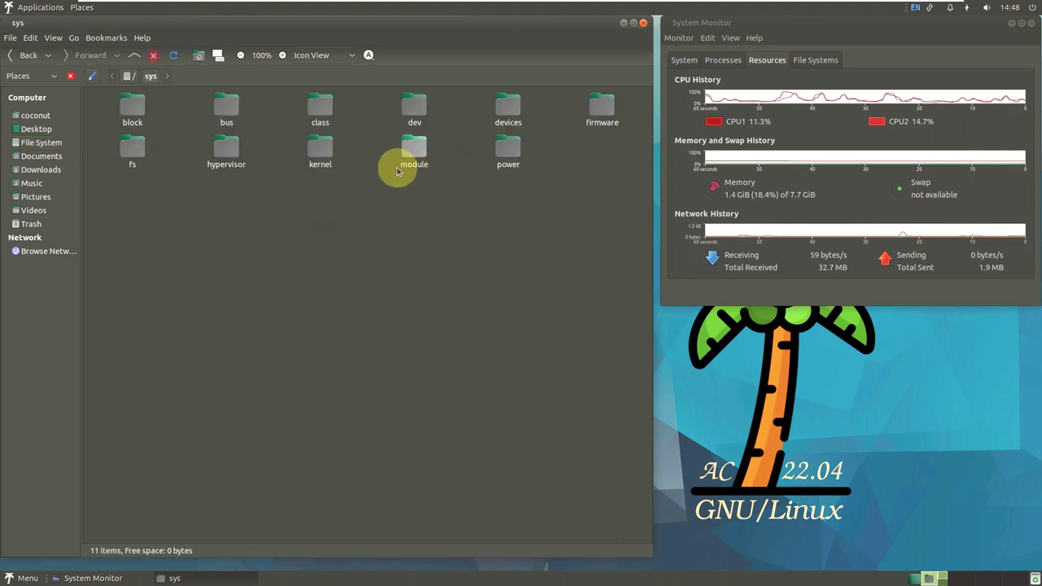
{"action": "double_click", "coordinate": [332, 161]}
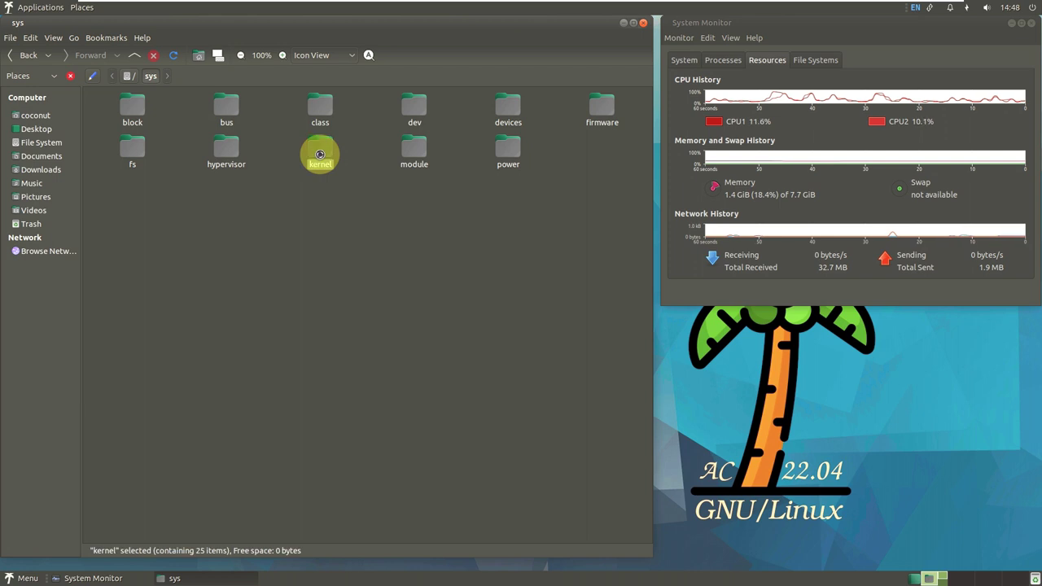
{"action": "left_click", "coordinate": [11, 55]}
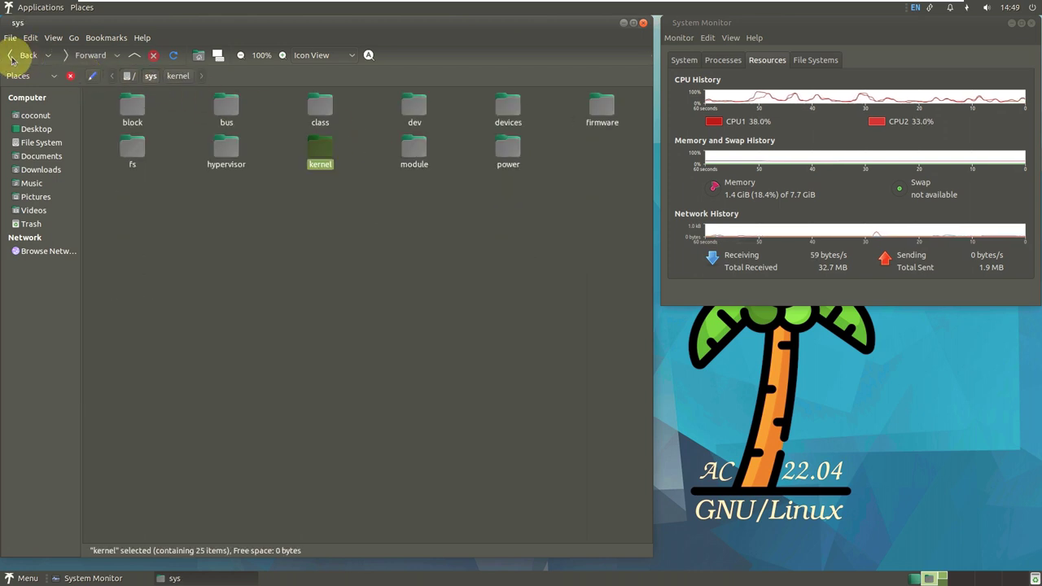
{"action": "double_click", "coordinate": [598, 124]}
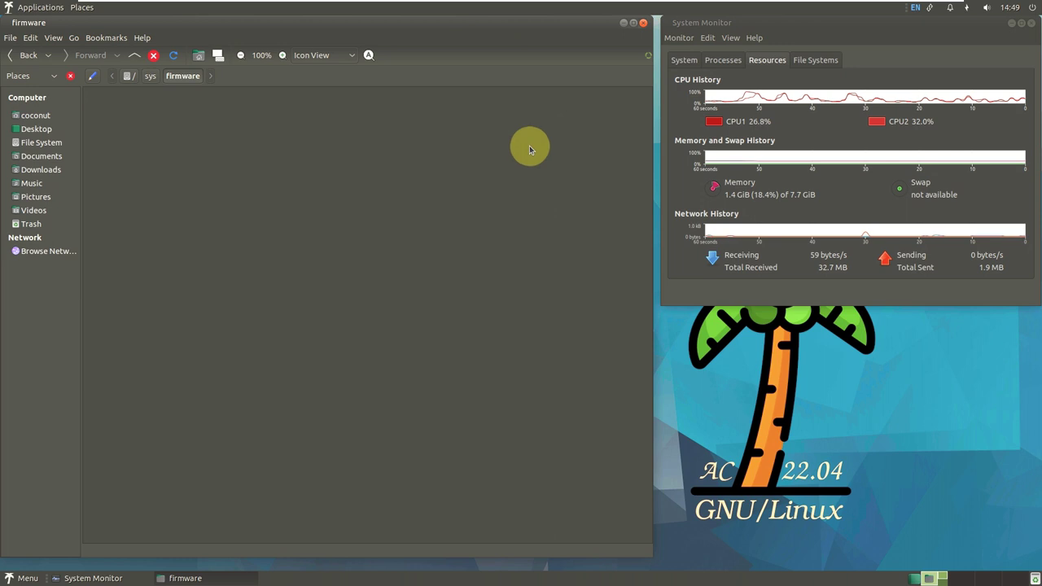
{"action": "left_click", "coordinate": [11, 55]}
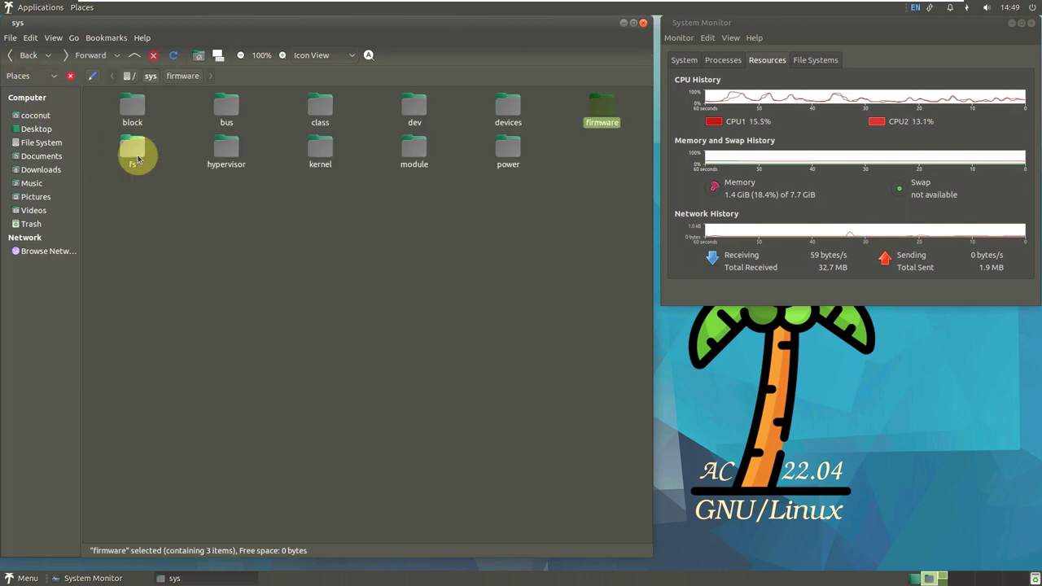
{"action": "double_click", "coordinate": [227, 159]}
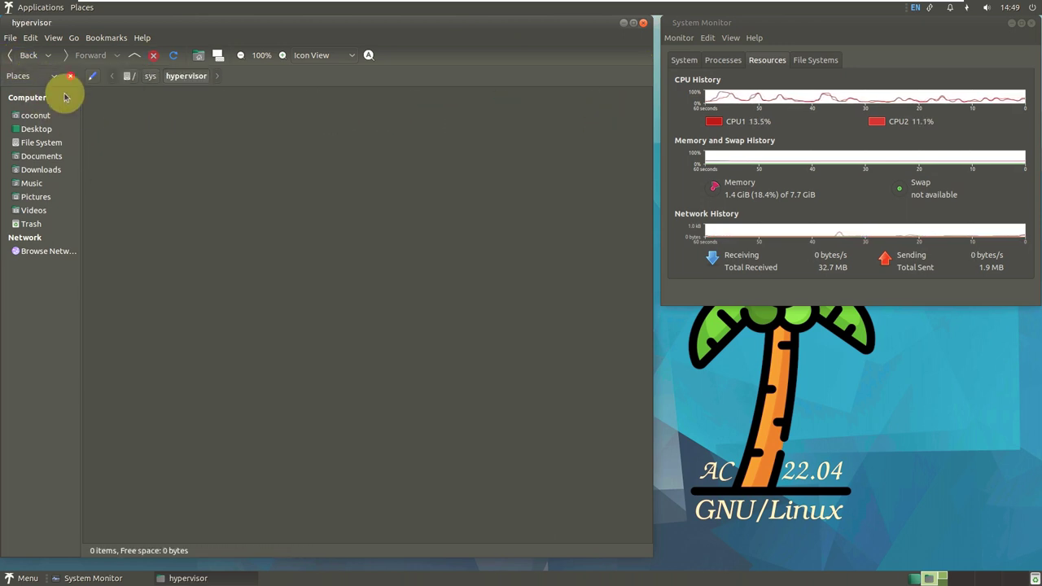
{"action": "left_click", "coordinate": [14, 57]}
{"action": "left_click", "coordinate": [13, 57]}
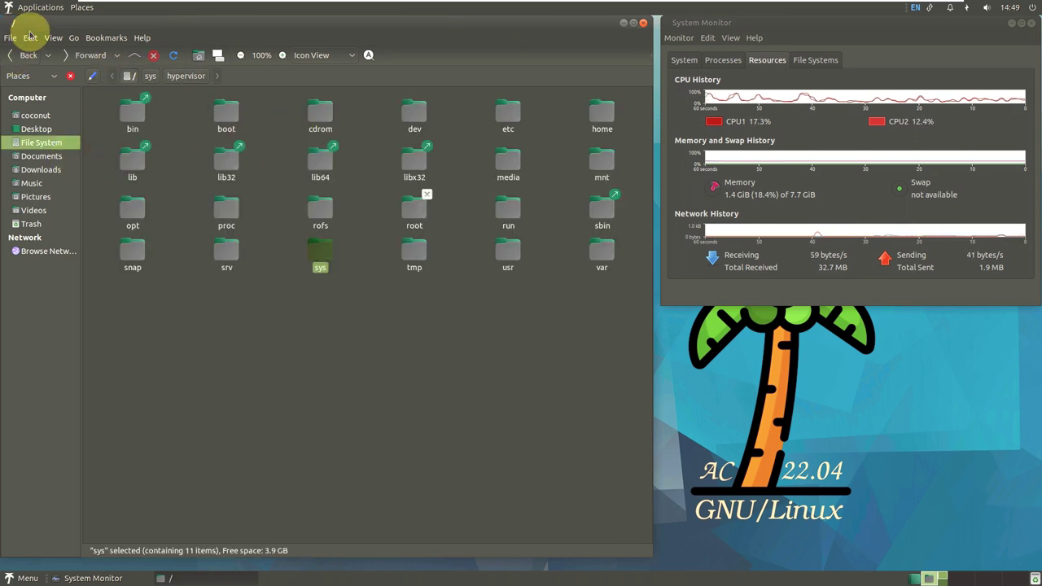
Examine the file management preferences from Behavior through Extensions, and close the preferences and the file manager.
{"action": "left_click", "coordinate": [31, 38]}
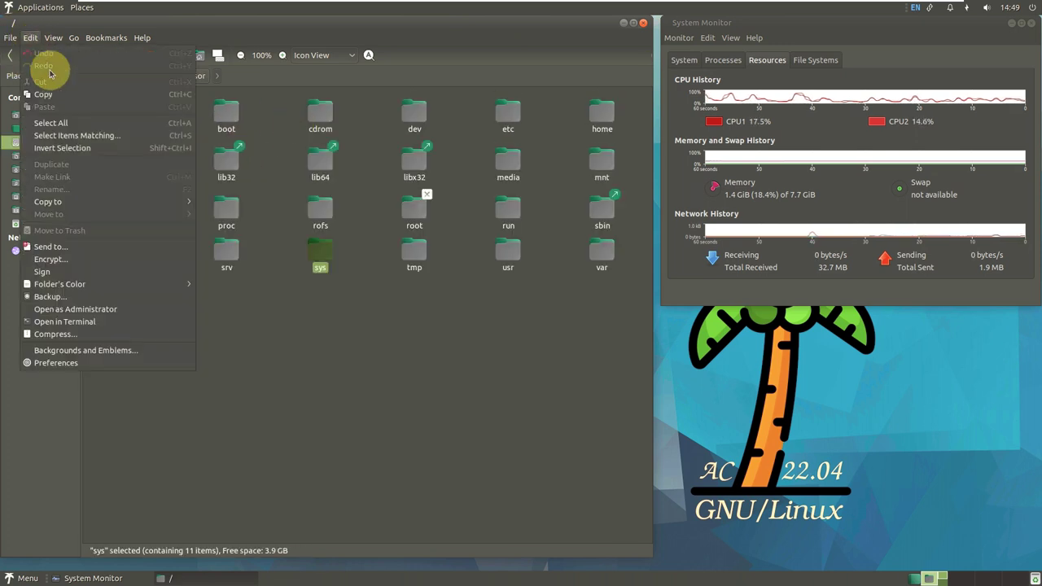
{"action": "left_click", "coordinate": [79, 365]}
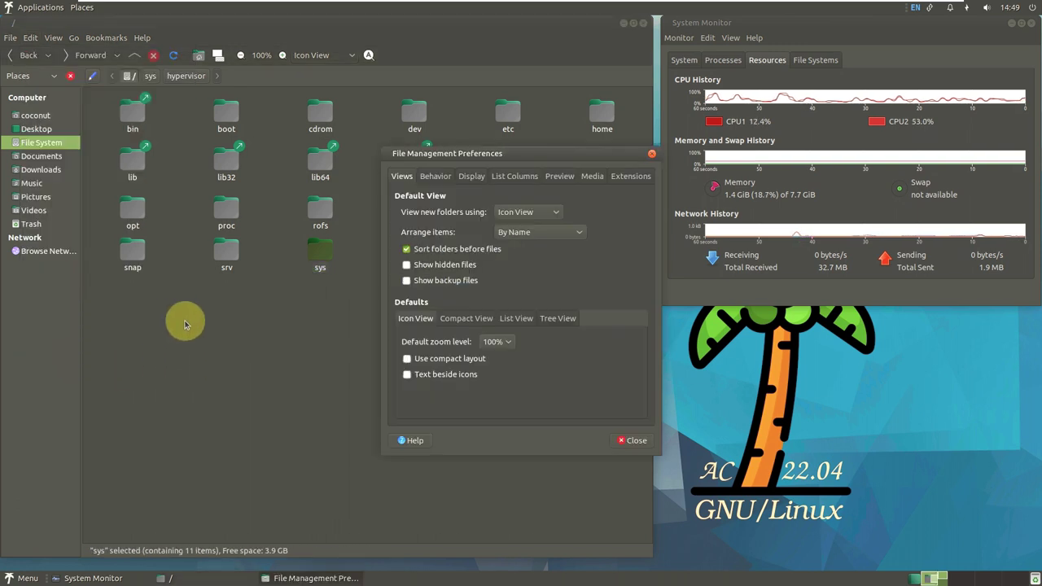
{"action": "left_click", "coordinate": [446, 177]}
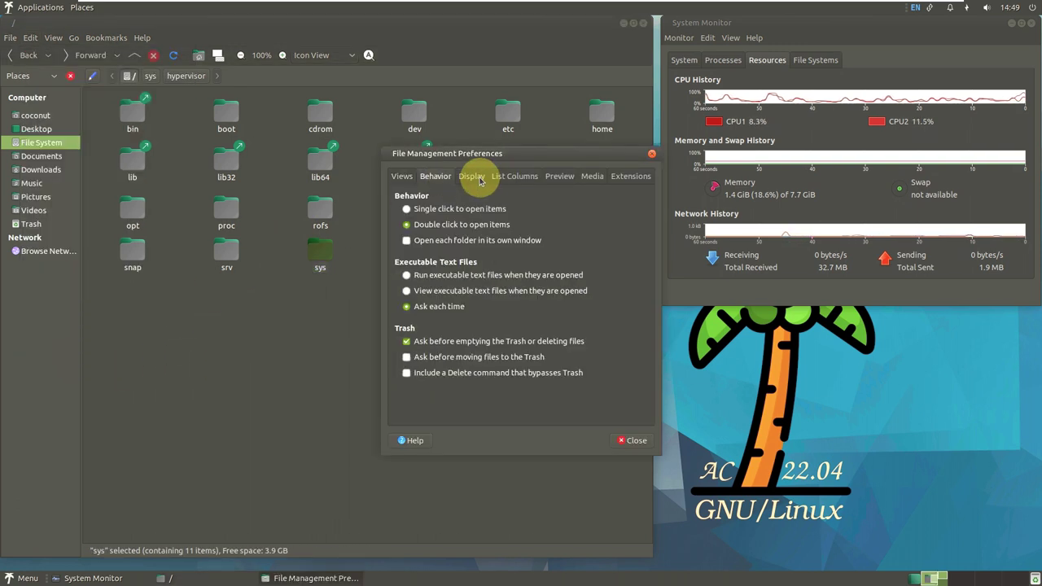
{"action": "left_click", "coordinate": [472, 178]}
{"action": "left_click", "coordinate": [498, 179]}
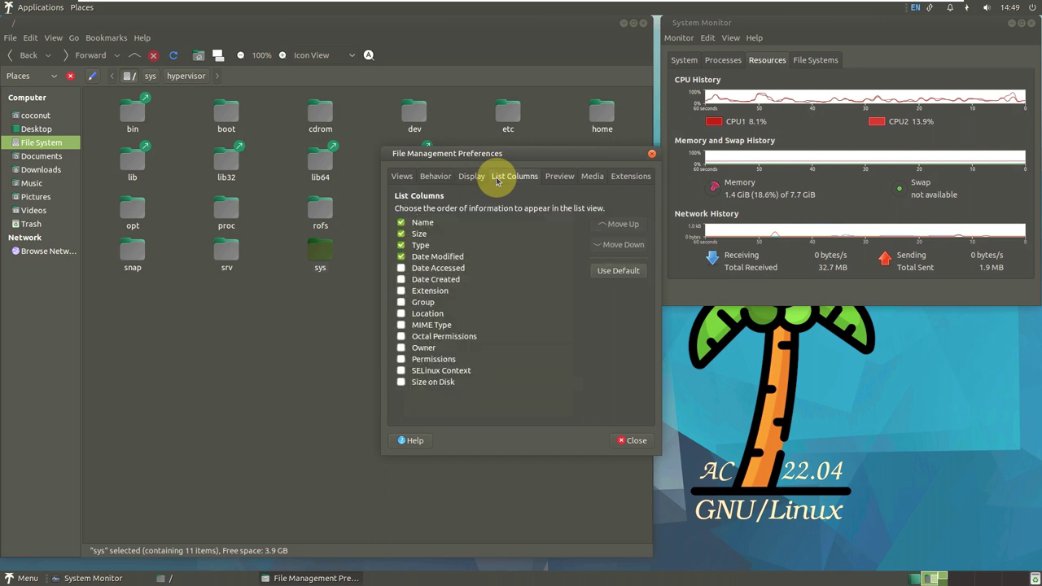
{"action": "left_click", "coordinate": [560, 179]}
{"action": "left_click", "coordinate": [598, 179]}
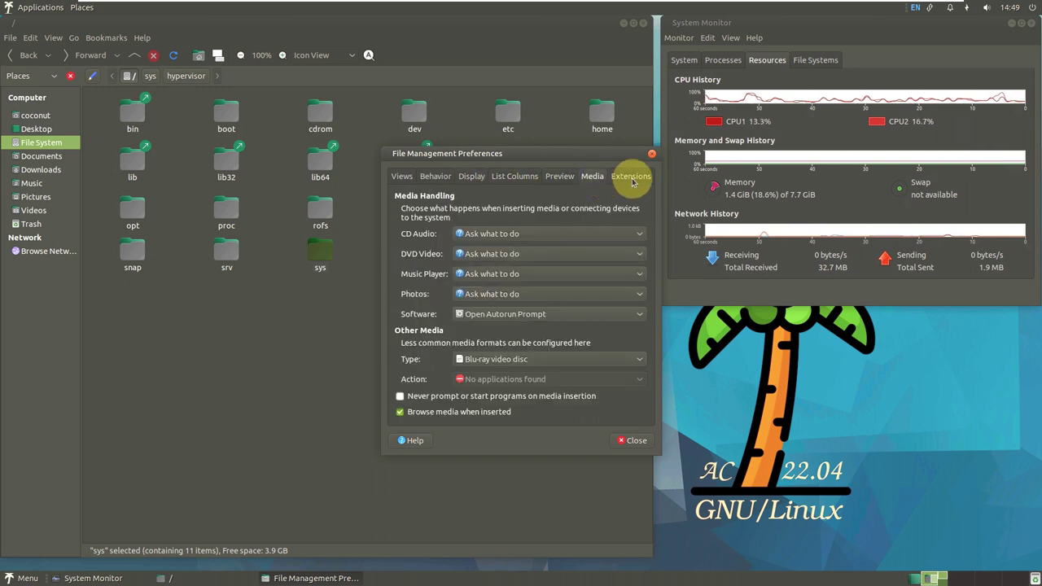
{"action": "left_click", "coordinate": [631, 177]}
{"action": "left_click", "coordinate": [635, 440]}
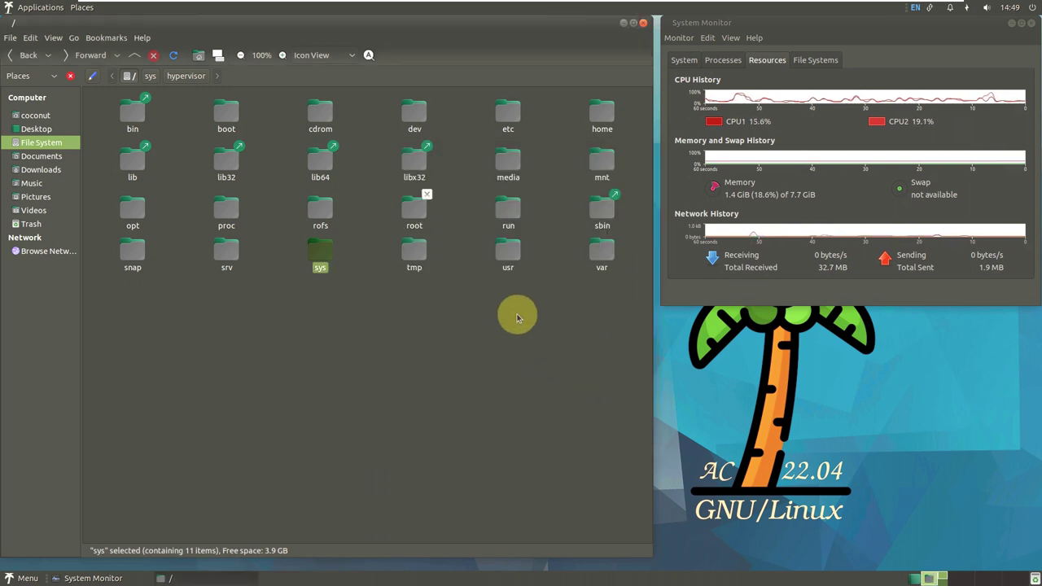
{"action": "left_click", "coordinate": [642, 26]}
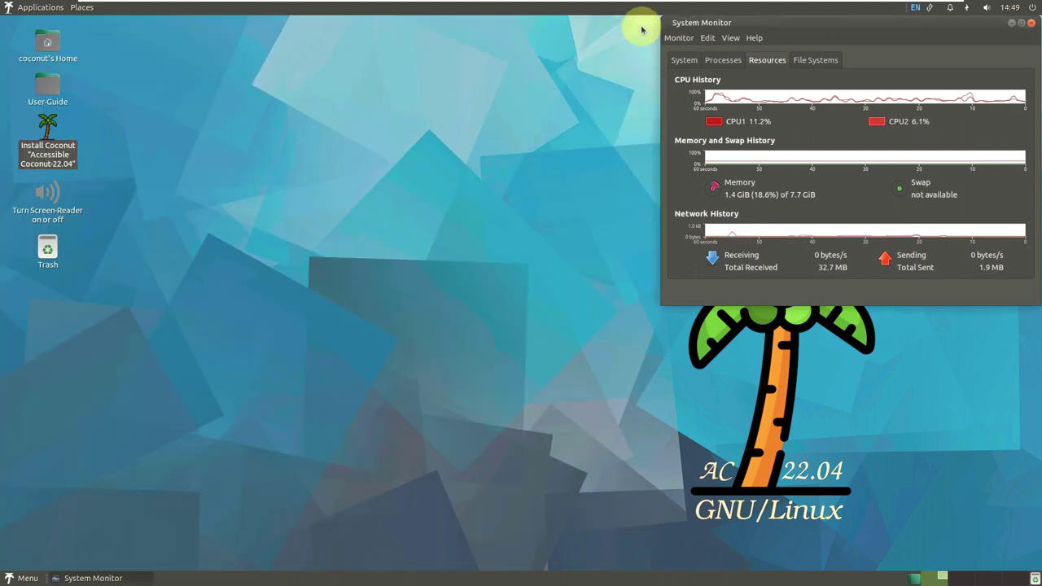
Open the desktop background preferences and enlarge the window beside the System Monitor to show the available wallpapers.
{"action": "right_click", "coordinate": [243, 91]}
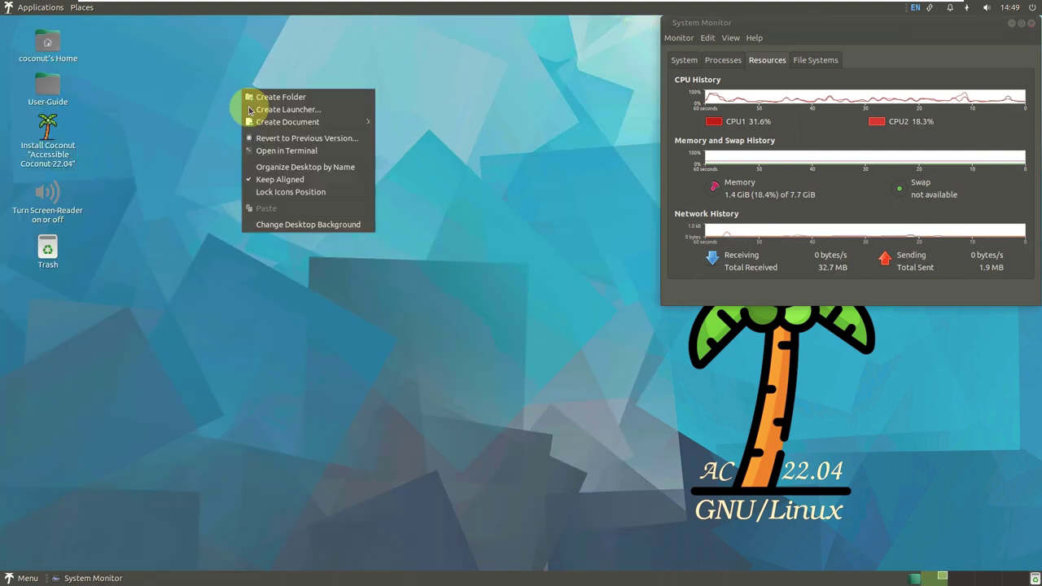
{"action": "left_click", "coordinate": [281, 223]}
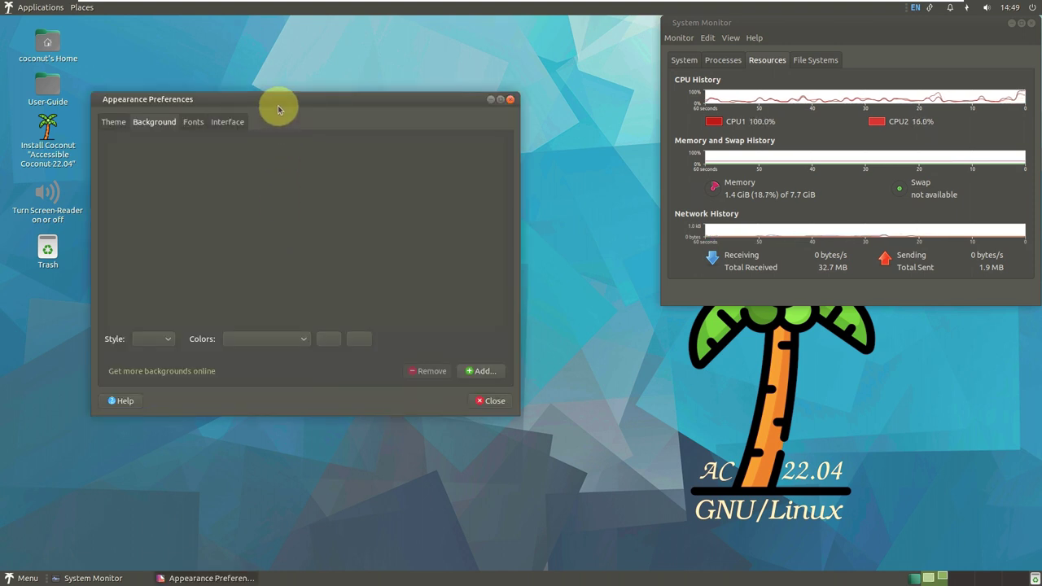
{"action": "left_click_drag", "start_coordinate": [251, 95], "coordinate": [184, 22]}
{"action": "left_click_drag", "start_coordinate": [444, 342], "coordinate": [660, 571]}
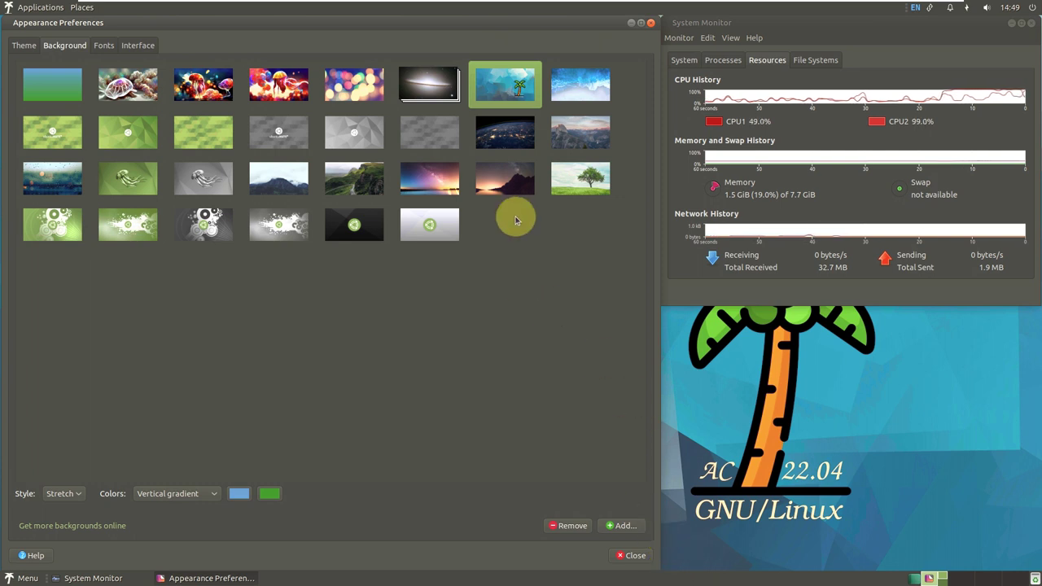
Set the desktop background to the lone tree in a green field and apply the Yaru-purple theme.
{"action": "left_click", "coordinate": [560, 194]}
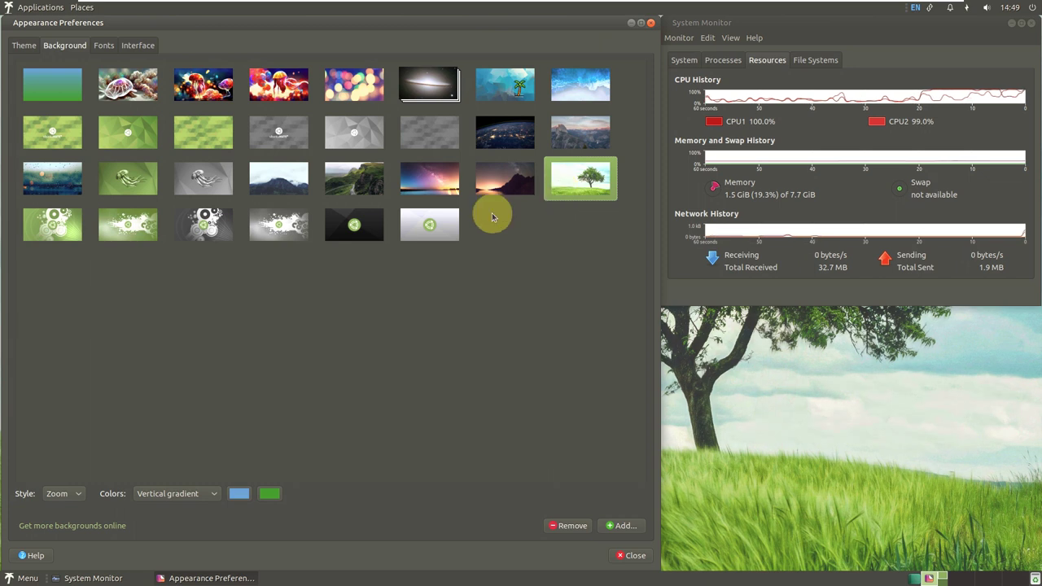
{"action": "left_click", "coordinate": [33, 45]}
{"action": "scroll", "coordinate": [112, 175], "scroll_direction": "down", "scroll_amount": 5}
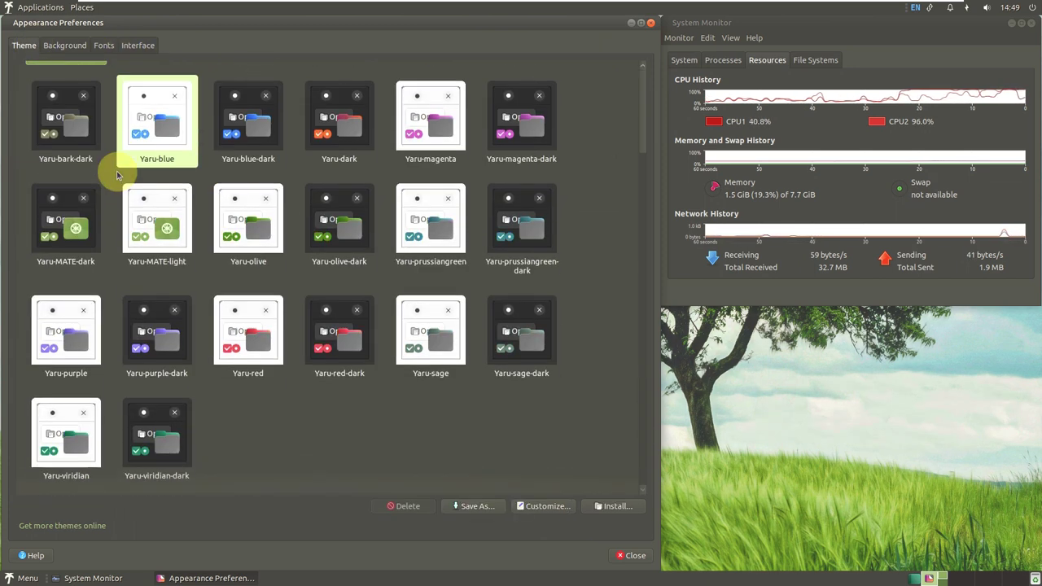
{"action": "left_click", "coordinate": [89, 305]}
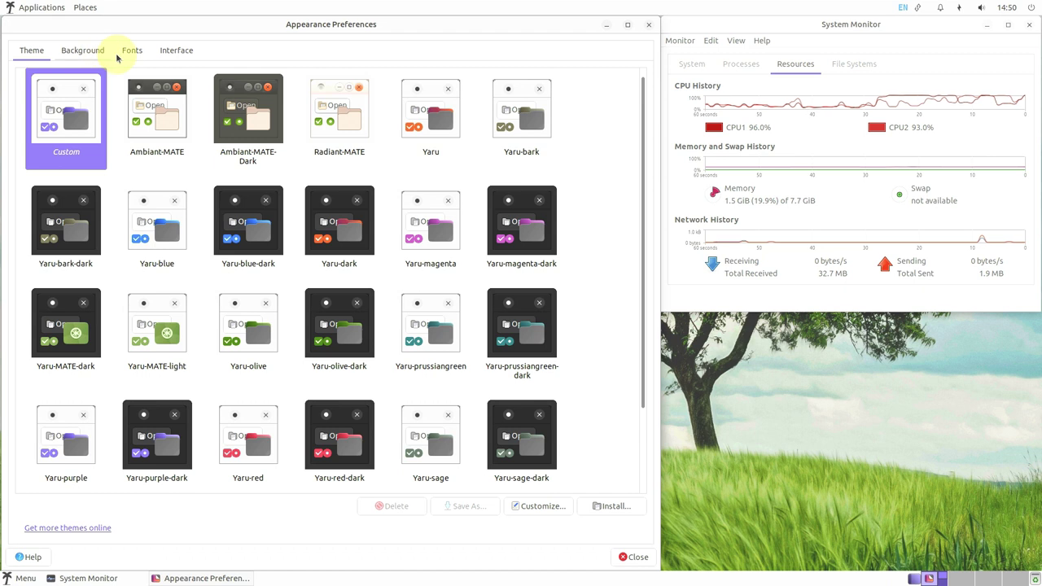
Review the font and interface settings of the appearance preferences, and close the preferences.
{"action": "left_click", "coordinate": [130, 50]}
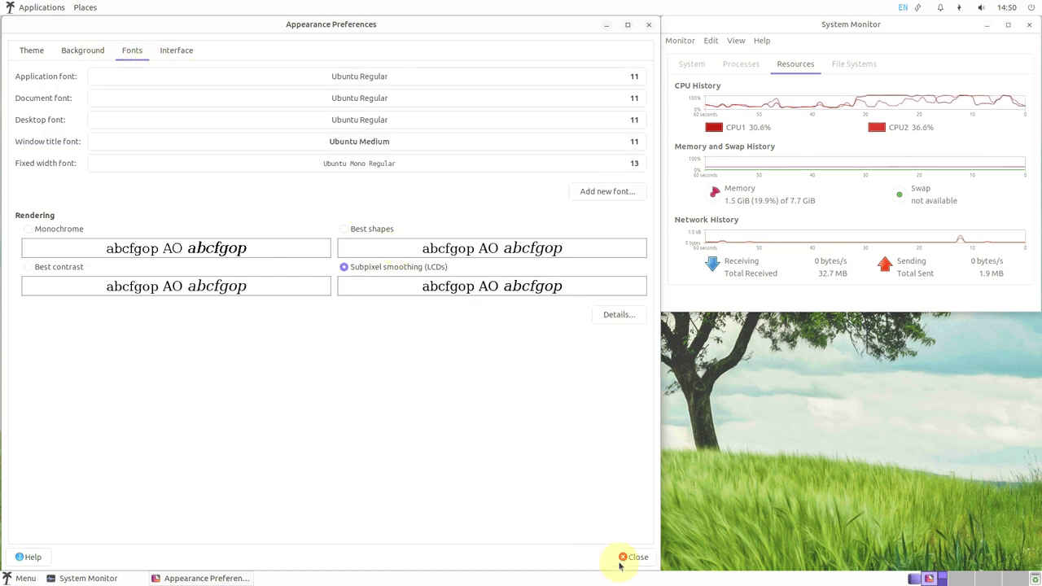
{"action": "left_click", "coordinate": [184, 51]}
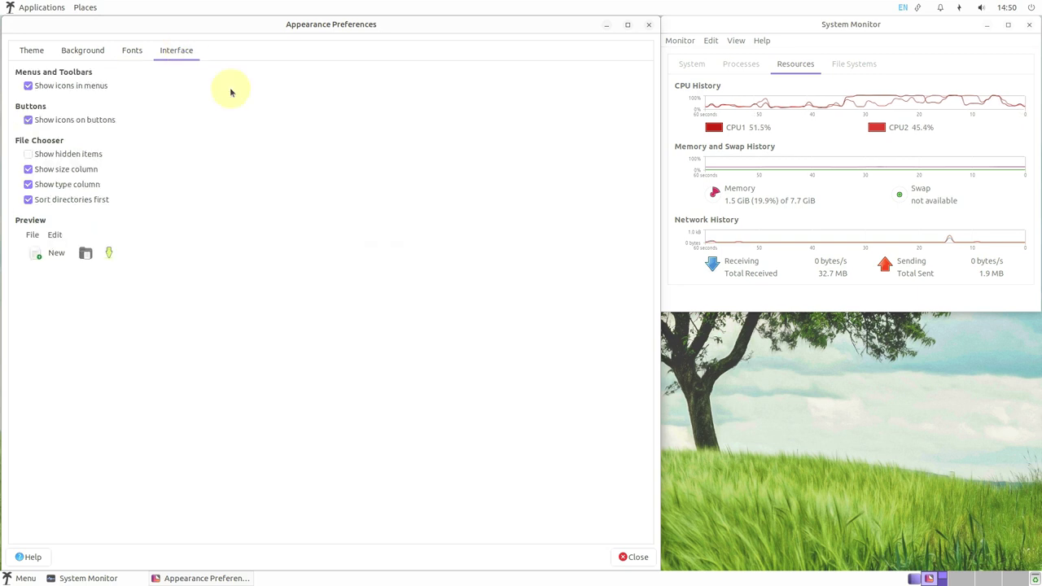
{"action": "left_click", "coordinate": [634, 556]}
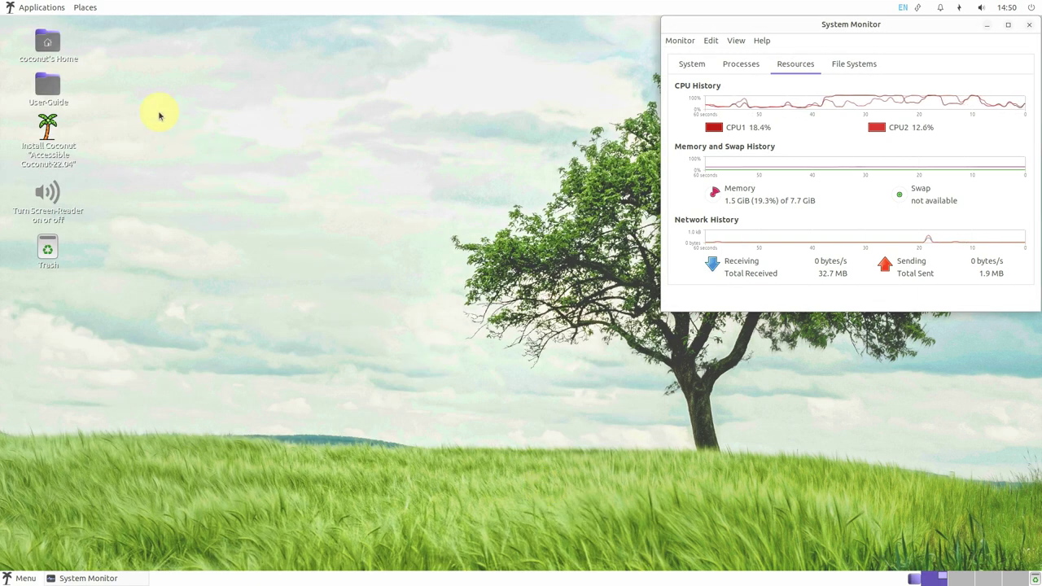
Look through the Accessories applications and launch IBus-Braille.
{"action": "left_click", "coordinate": [8, 7]}
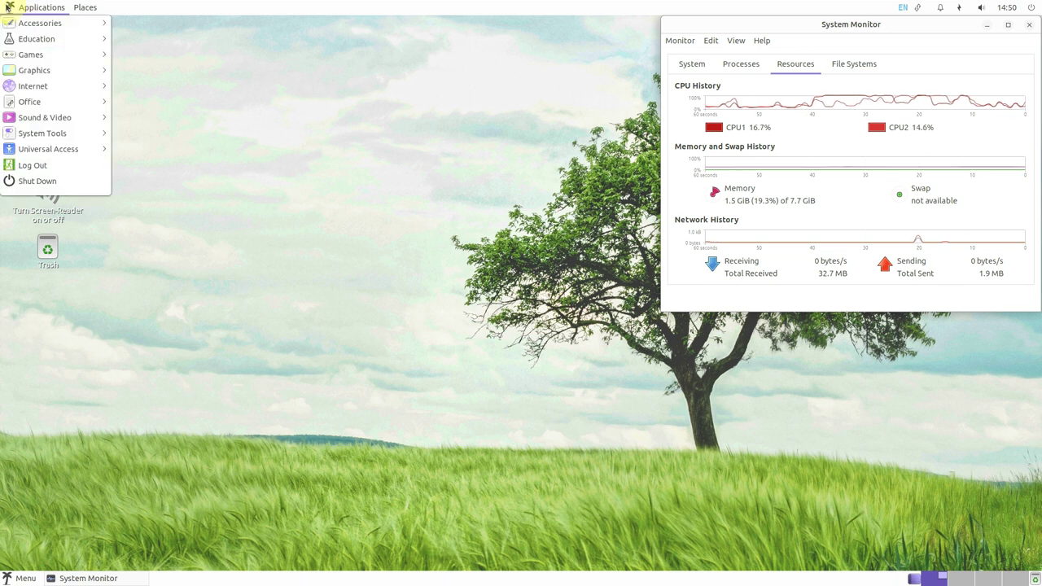
{"action": "left_click", "coordinate": [48, 13]}
{"action": "left_click", "coordinate": [51, 10]}
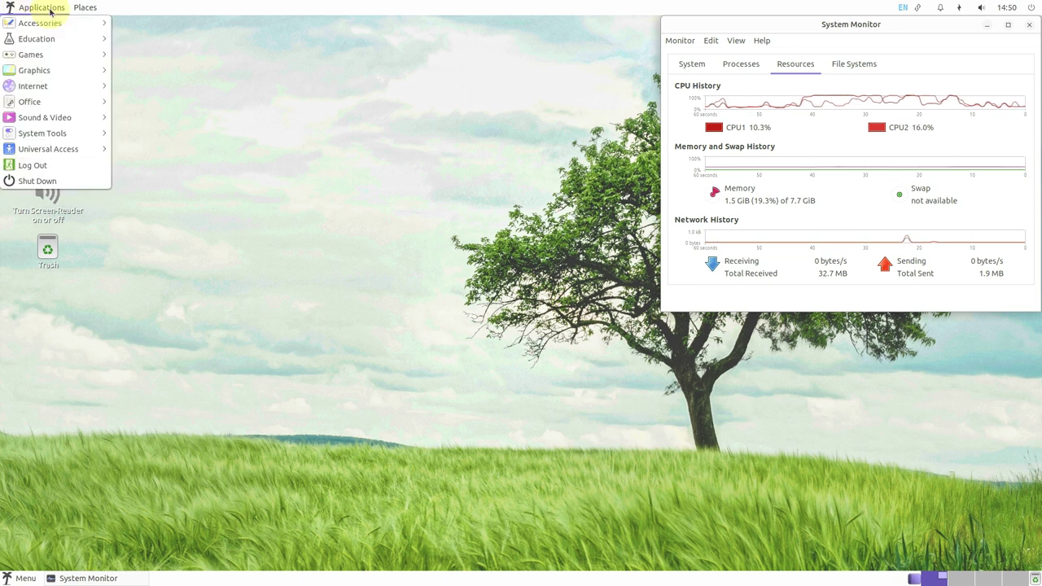
{"action": "mouse_move", "coordinate": [52, 18]}
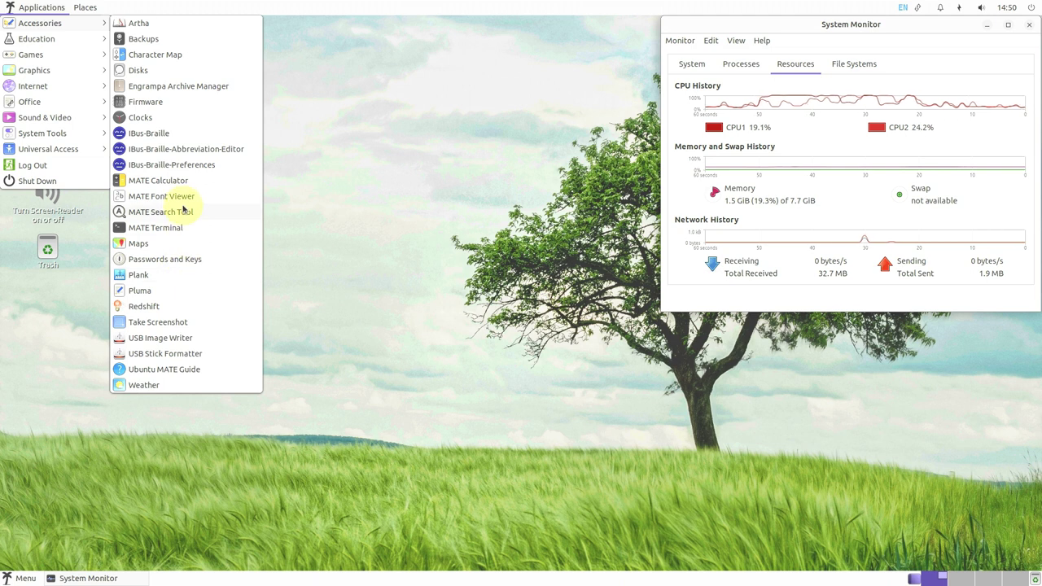
{"action": "left_click", "coordinate": [154, 133]}
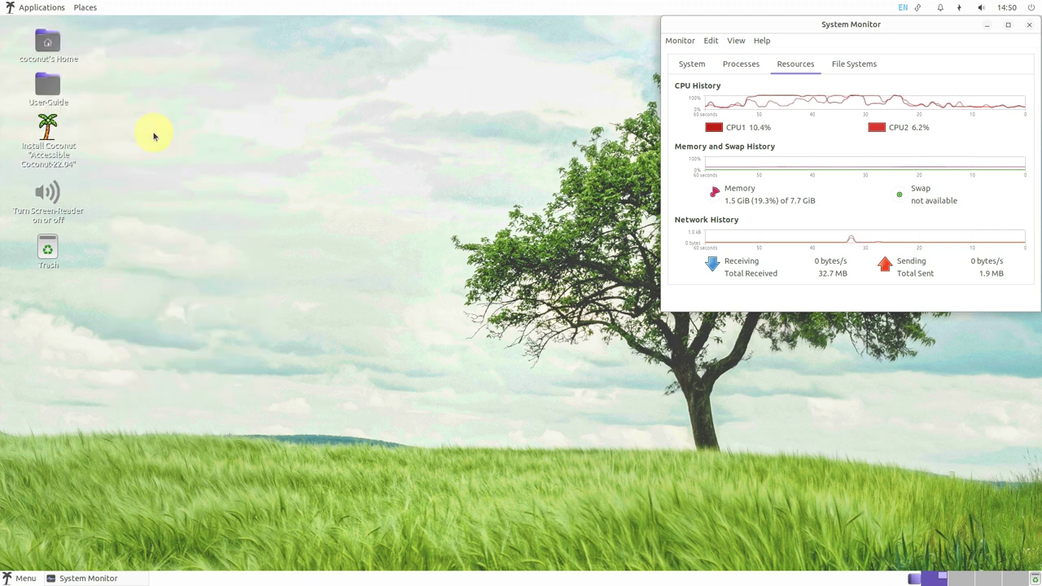
Launch LibreOffice 7.0 Math from the Education applications.
{"action": "left_click", "coordinate": [30, 9]}
{"action": "mouse_move", "coordinate": [43, 41]}
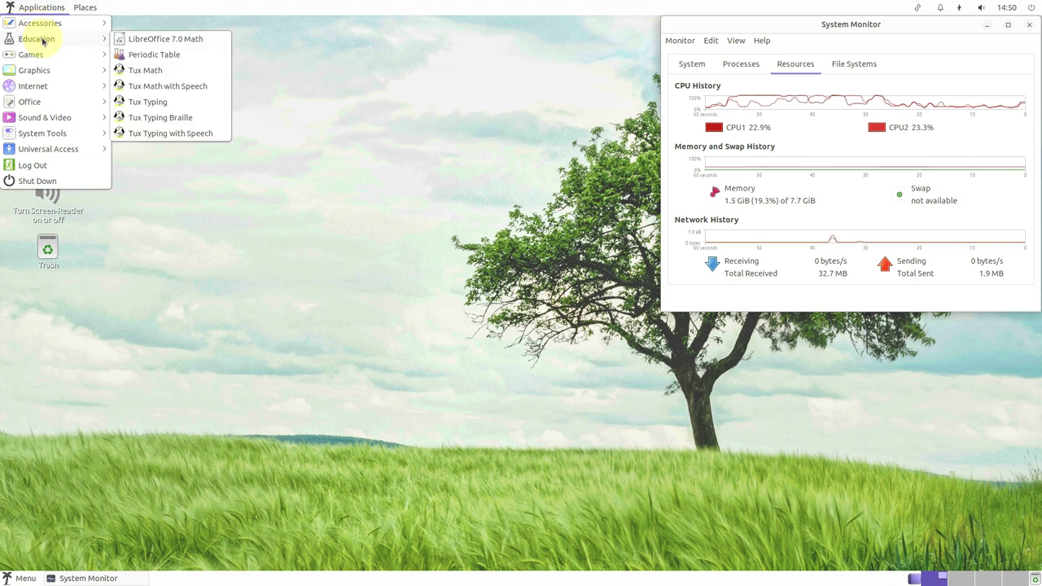
{"action": "left_click", "coordinate": [123, 39]}
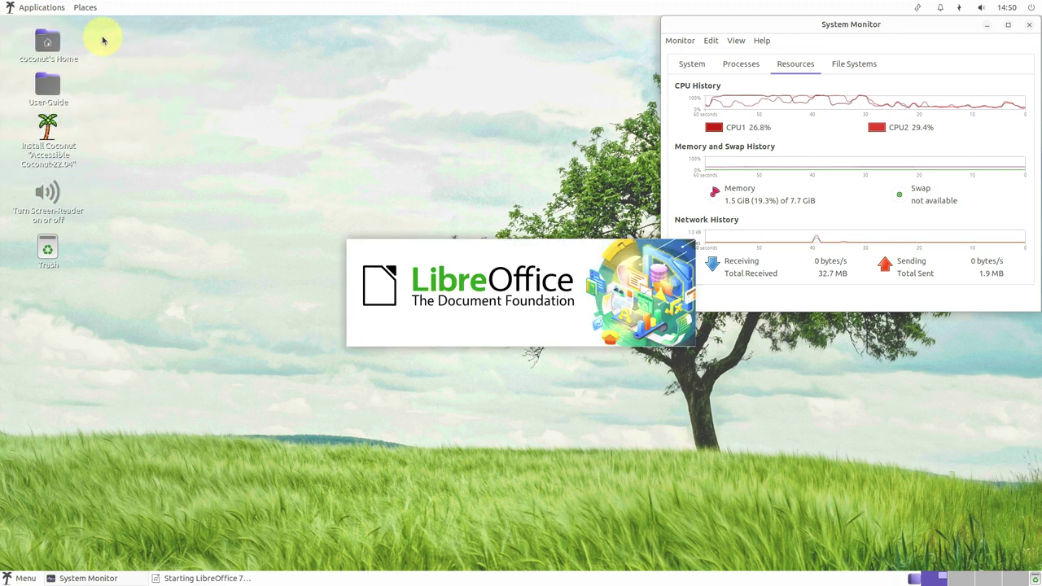
Launch Shotwell and the GNU Image Manipulation Program from the Graphics applications.
{"action": "left_click", "coordinate": [45, 10]}
{"action": "mouse_move", "coordinate": [55, 61]}
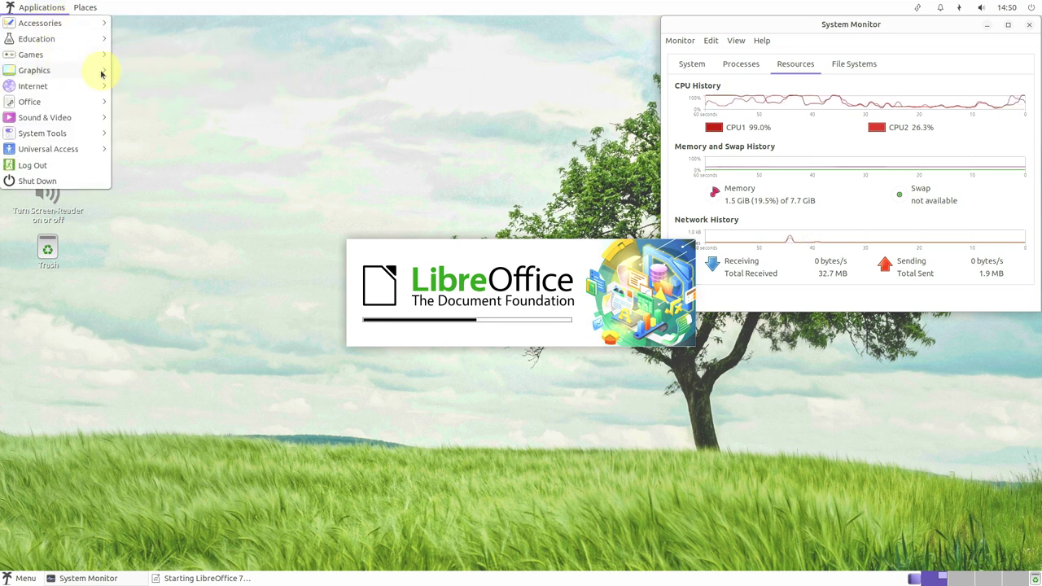
{"action": "mouse_move", "coordinate": [103, 71]}
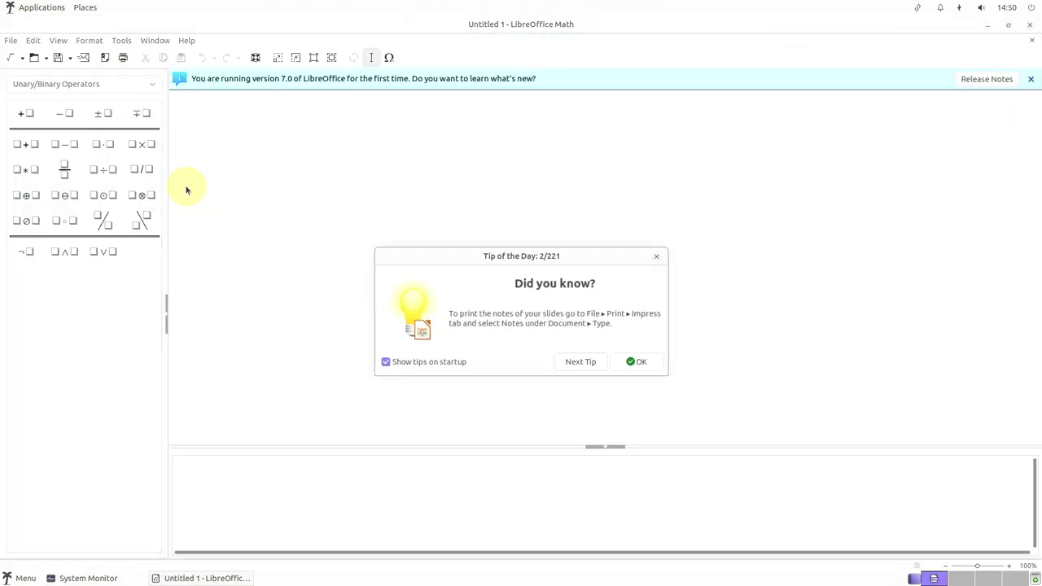
{"action": "left_click", "coordinate": [38, 15]}
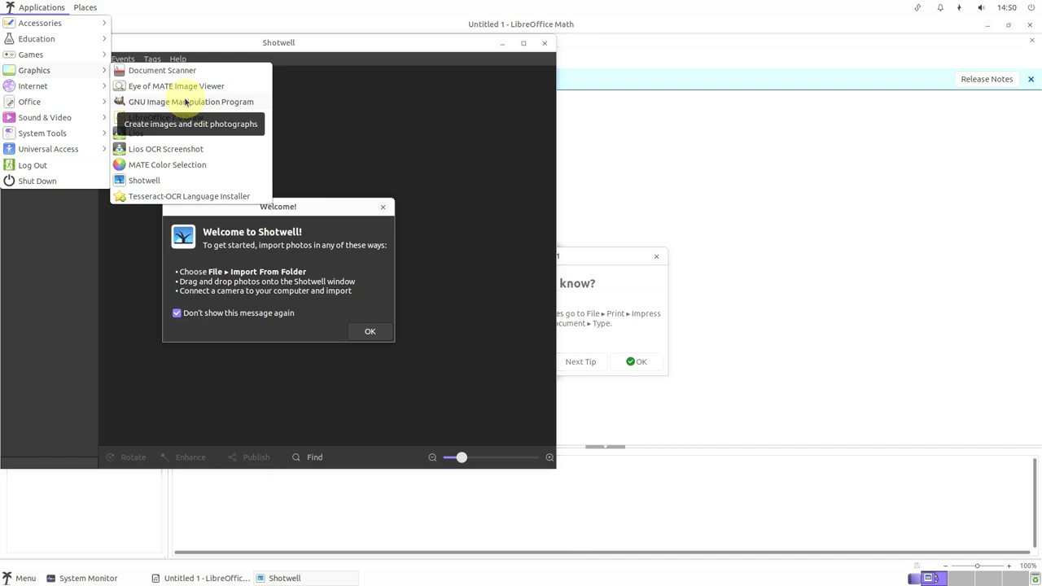
{"action": "left_click", "coordinate": [185, 102]}
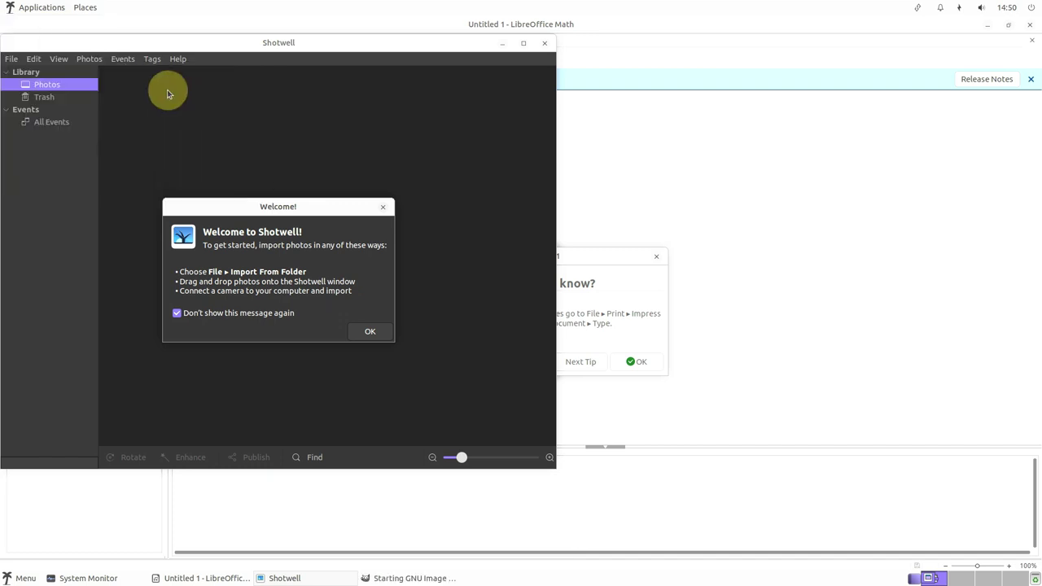
Launch the Eye of MATE Image Viewer from the Graphics applications.
{"action": "left_click", "coordinate": [35, 9]}
{"action": "mouse_move", "coordinate": [49, 70]}
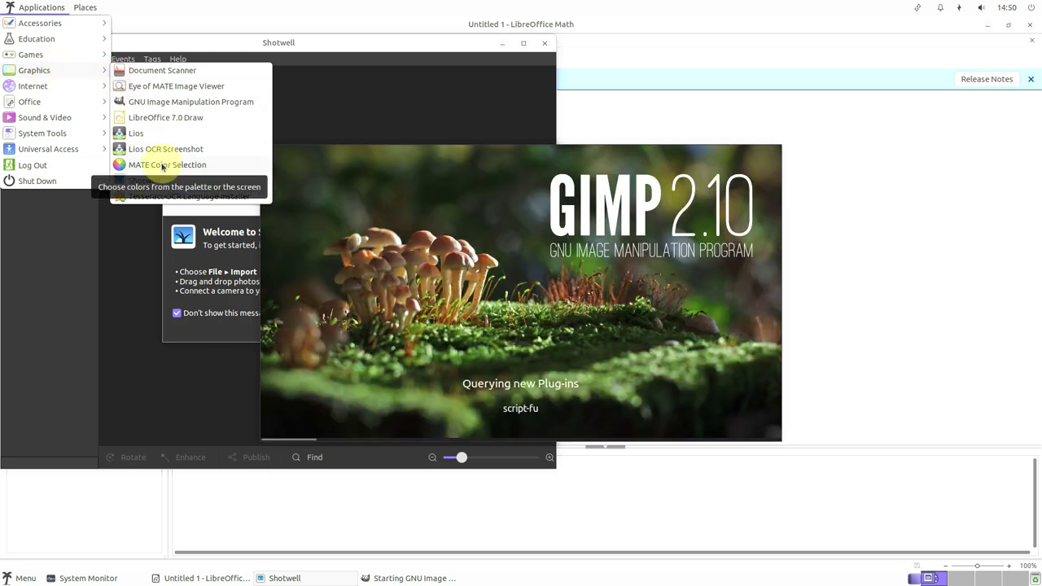
{"action": "left_click", "coordinate": [160, 91]}
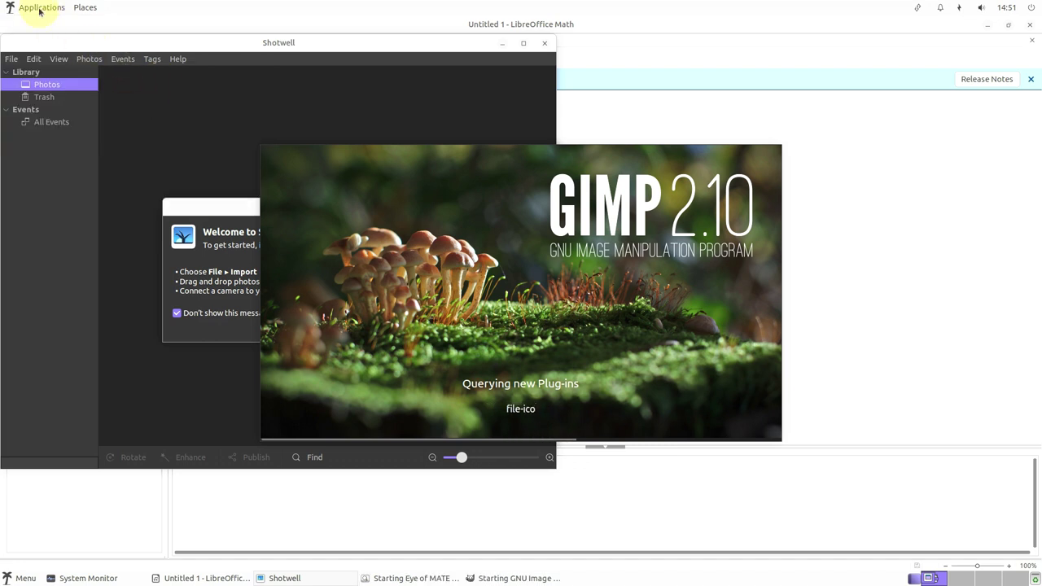
Launch Pidgin Internet Messenger and the Chromium Web Browser from the Internet applications.
{"action": "left_click", "coordinate": [31, 7]}
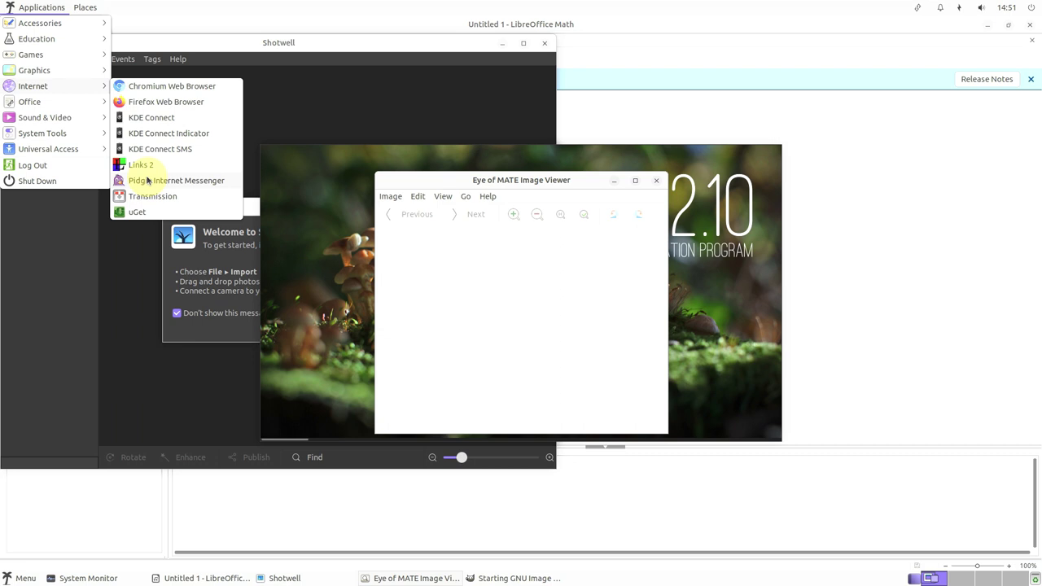
{"action": "left_click", "coordinate": [147, 180]}
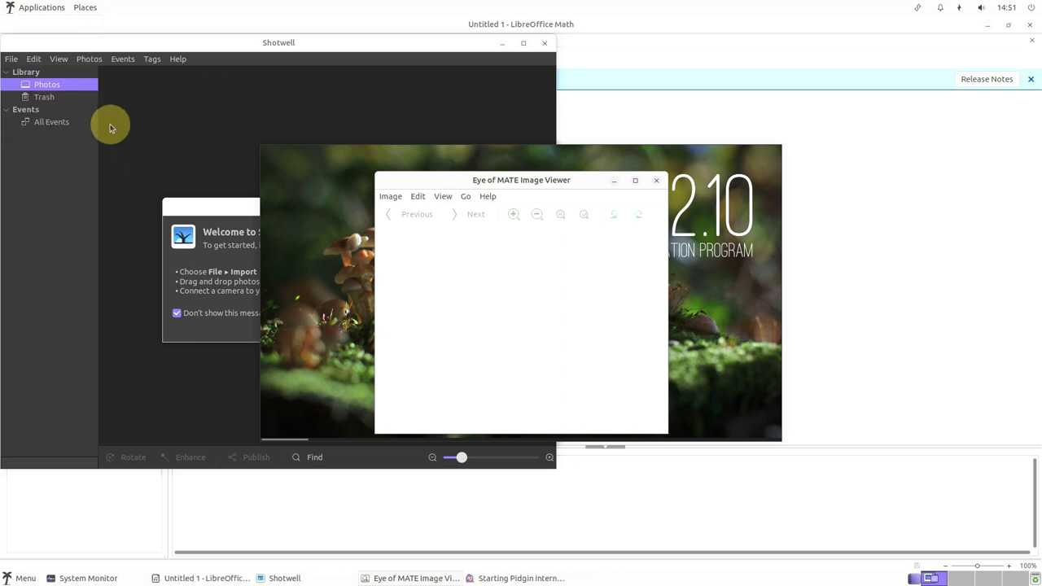
{"action": "left_click", "coordinate": [29, 12]}
{"action": "mouse_move", "coordinate": [48, 87]}
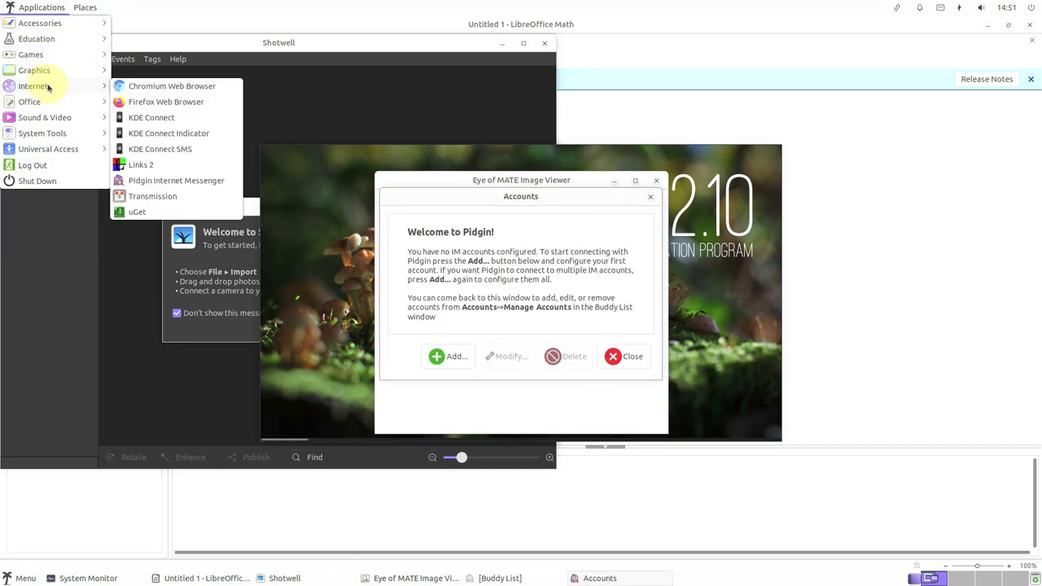
{"action": "left_click", "coordinate": [163, 85]}
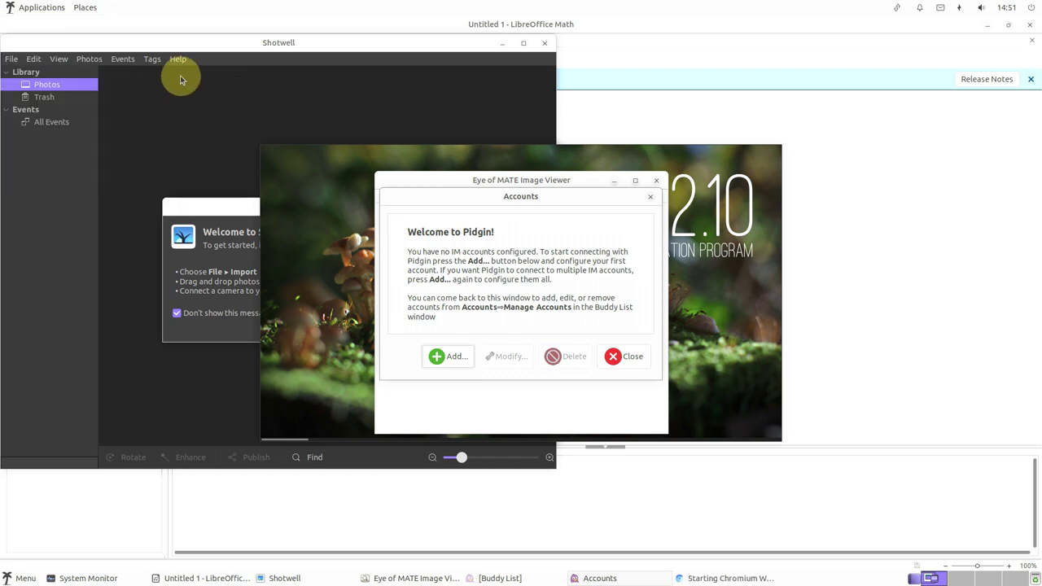
Launch the Firefox Web Browser from the Internet applications and the Atril Document Viewer from the Office applications.
{"action": "left_click", "coordinate": [49, 8]}
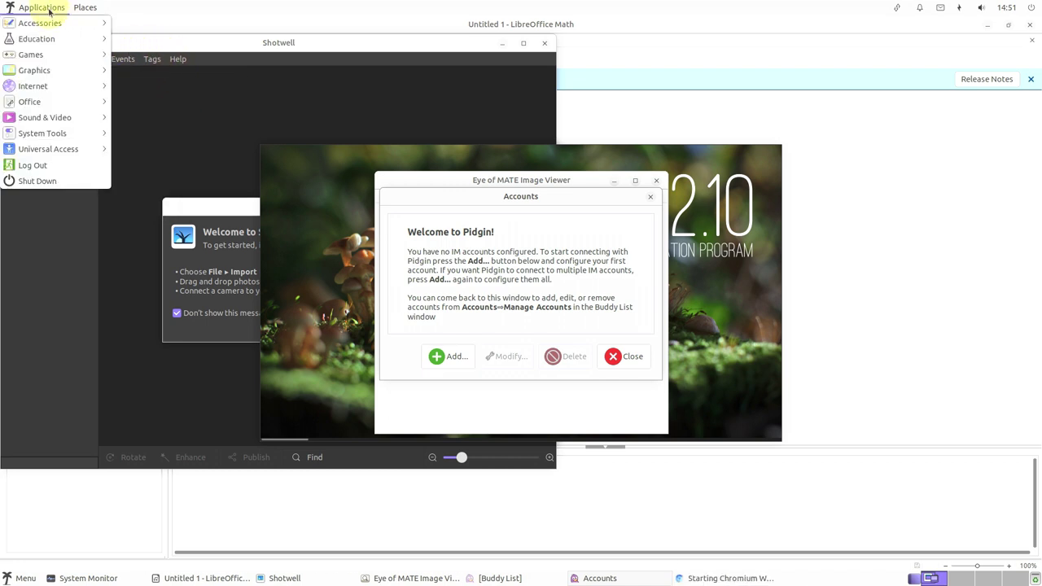
{"action": "mouse_move", "coordinate": [65, 86]}
{"action": "left_click", "coordinate": [186, 104]}
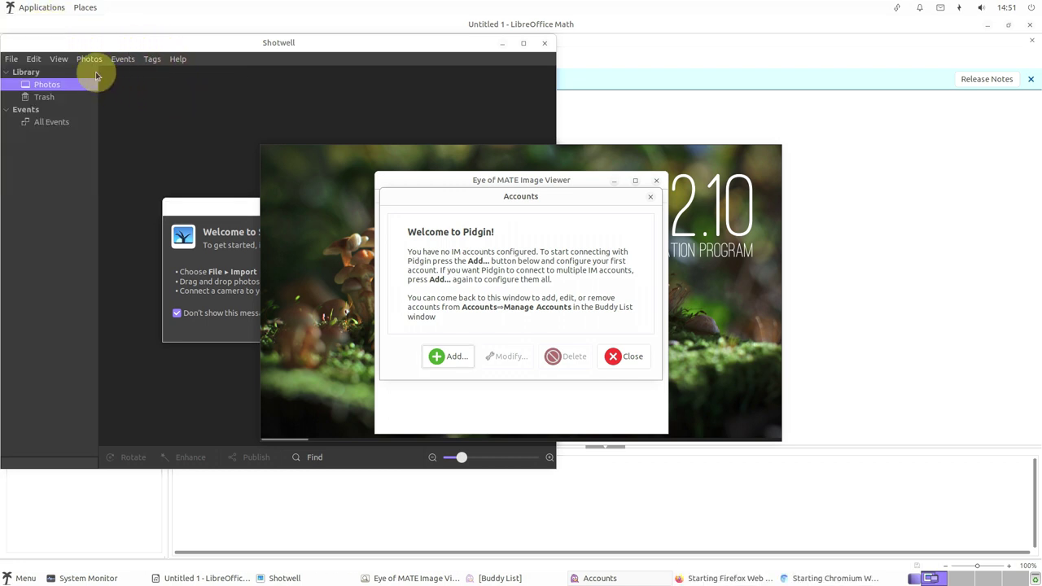
{"action": "left_click", "coordinate": [36, 11]}
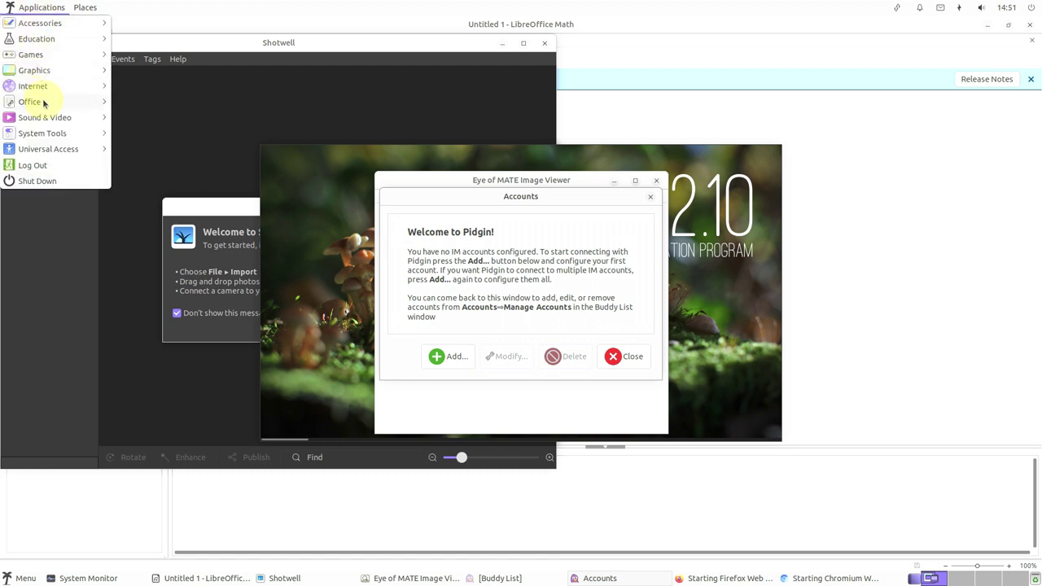
{"action": "mouse_move", "coordinate": [45, 103]}
{"action": "left_click", "coordinate": [180, 103]}
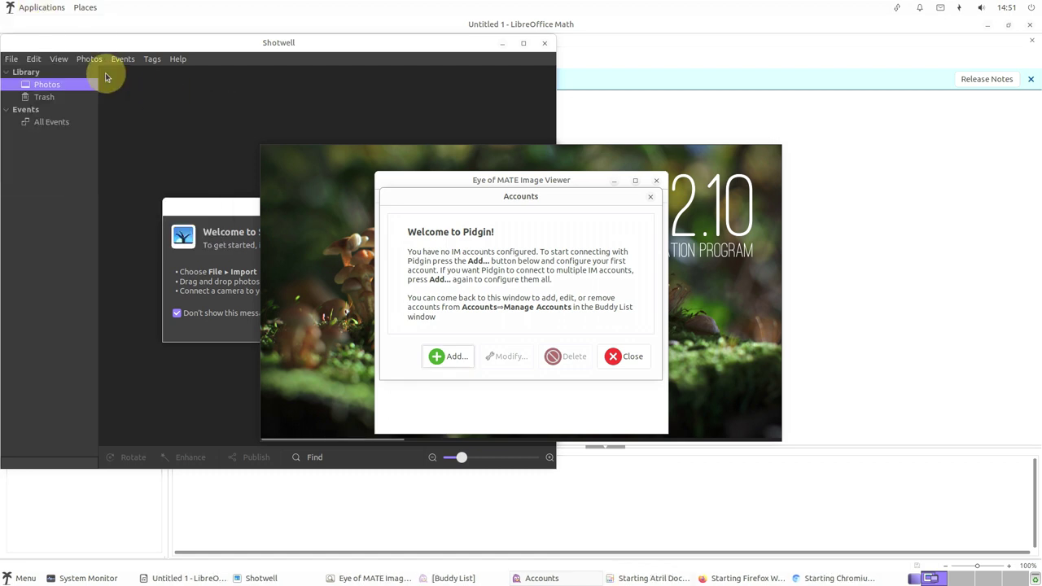
Launch Evolution from the Office applications and cancel the request to choose a password for a new keyring.
{"action": "left_click", "coordinate": [48, 9]}
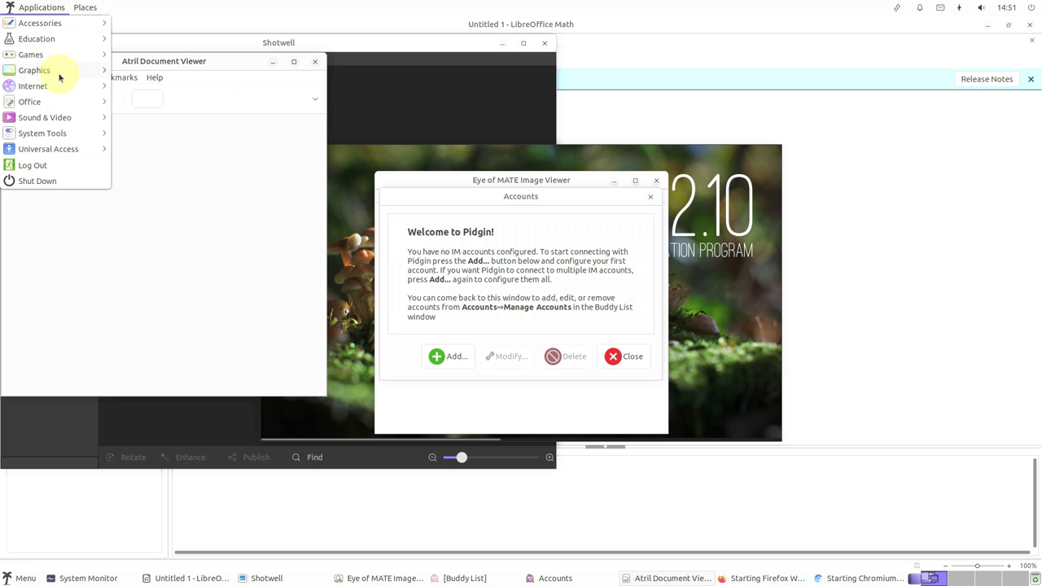
{"action": "mouse_move", "coordinate": [61, 106]}
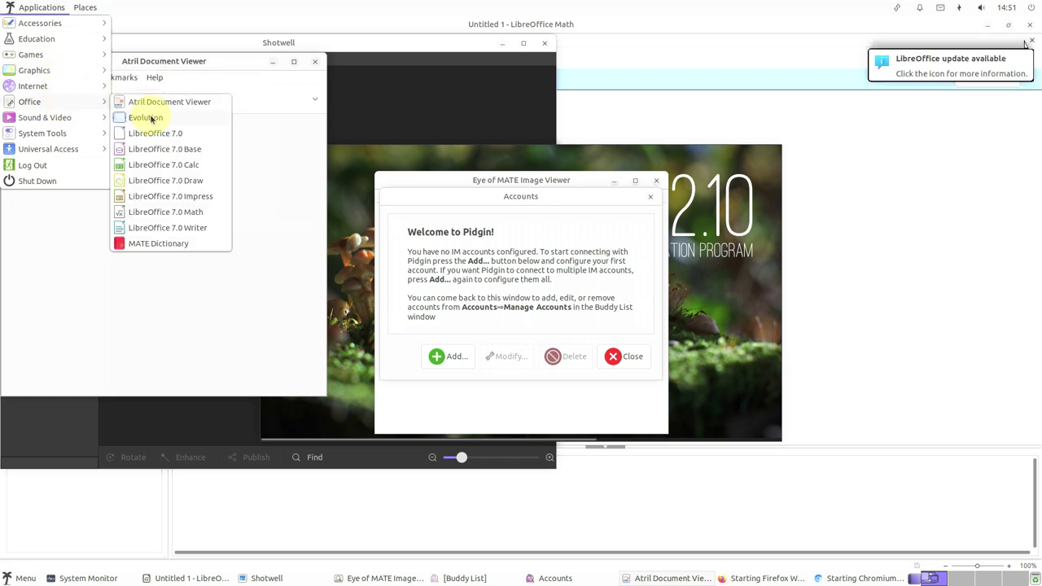
{"action": "left_click", "coordinate": [147, 118]}
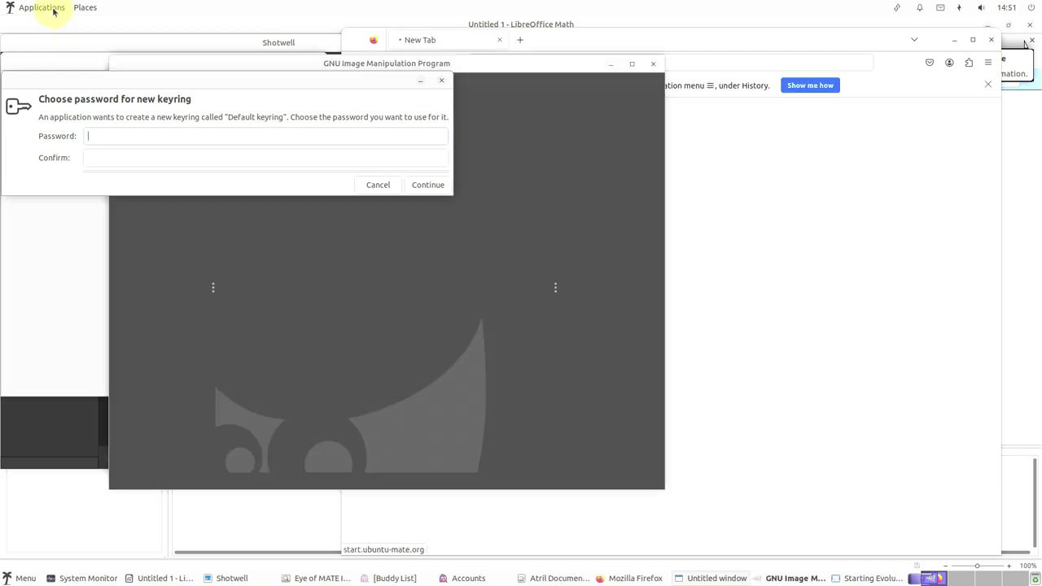
{"action": "left_click", "coordinate": [371, 186]}
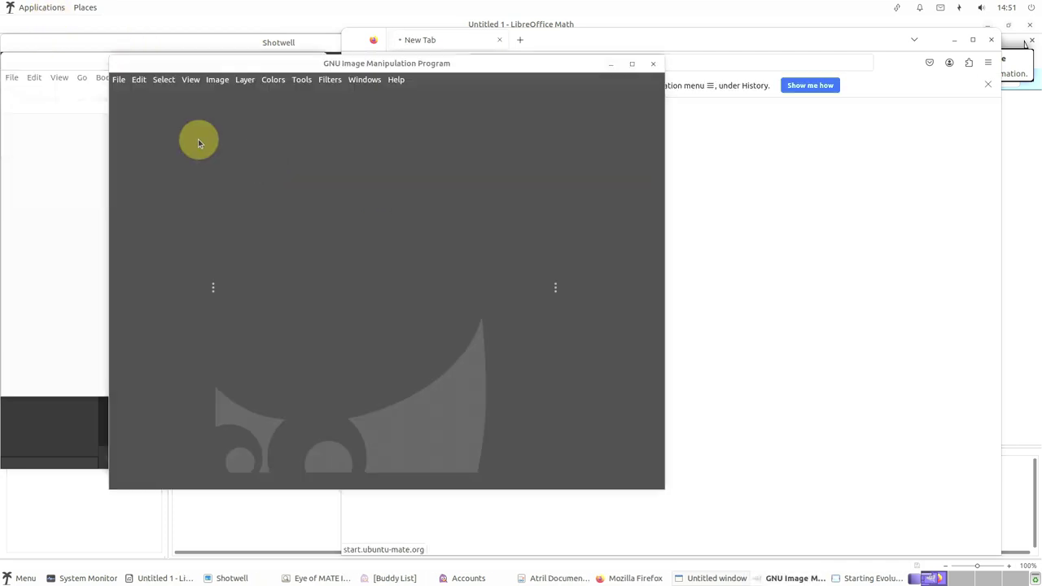
{"action": "left_click", "coordinate": [372, 184]}
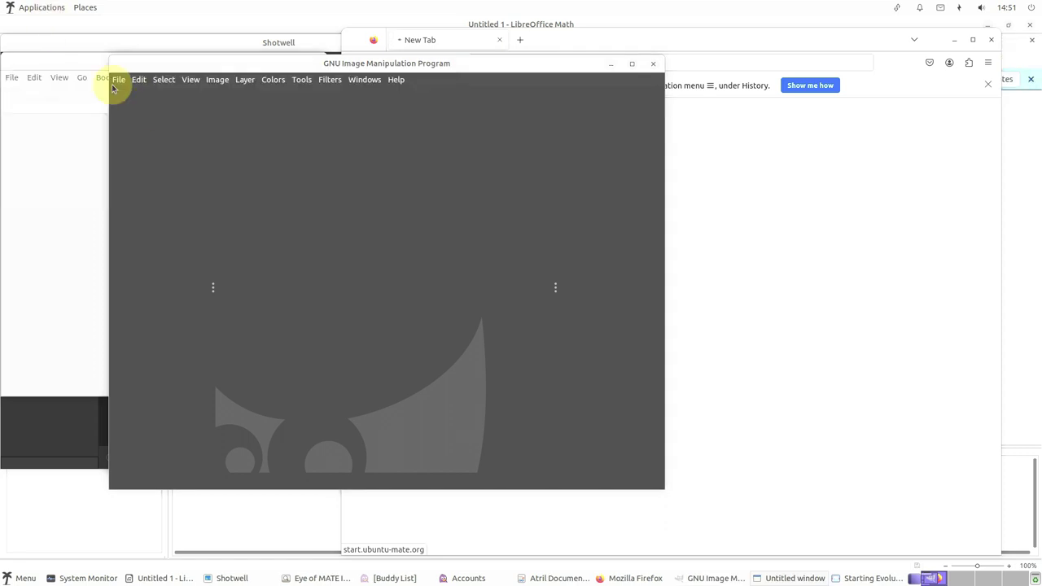
Look through the Office and Sound & Video applications and launch Audacity.
{"action": "left_click", "coordinate": [48, 14]}
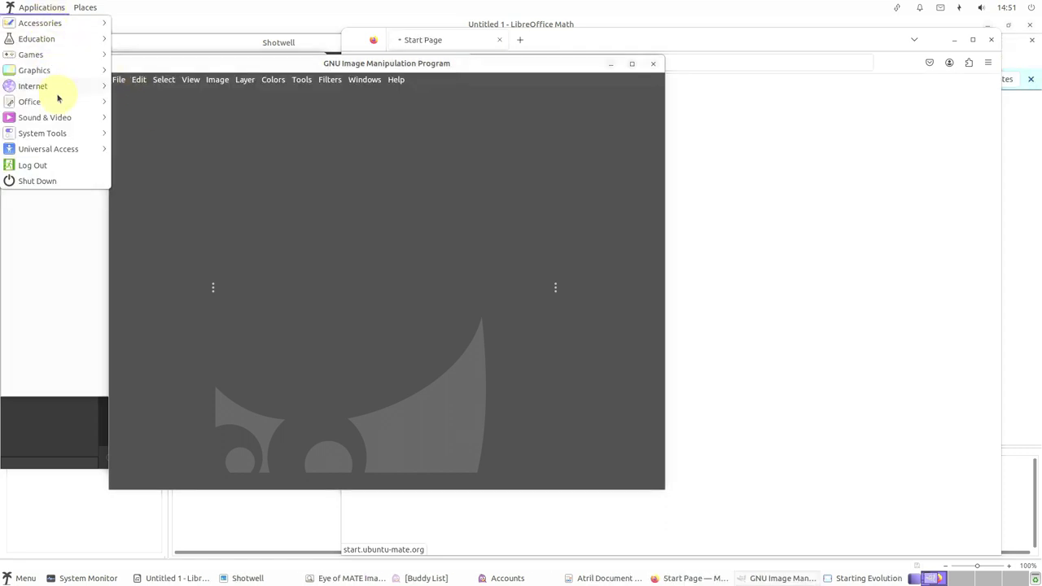
{"action": "mouse_move", "coordinate": [58, 101]}
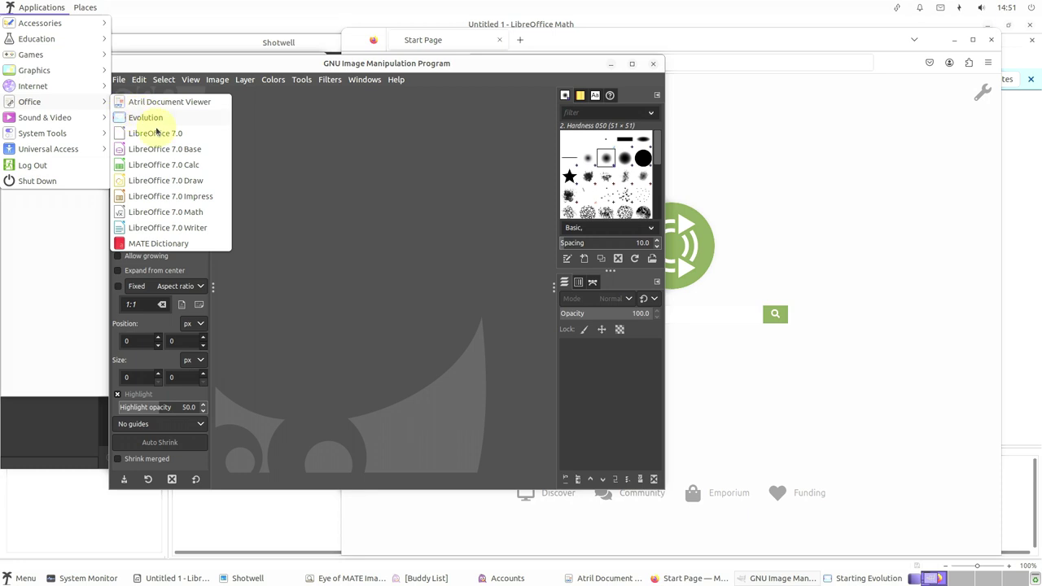
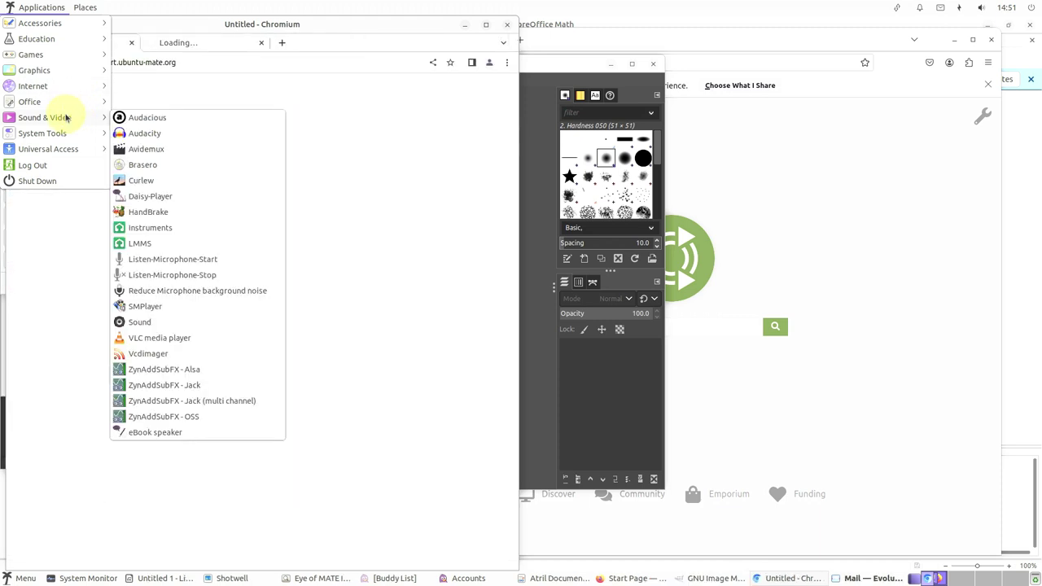
{"action": "left_click", "coordinate": [151, 133]}
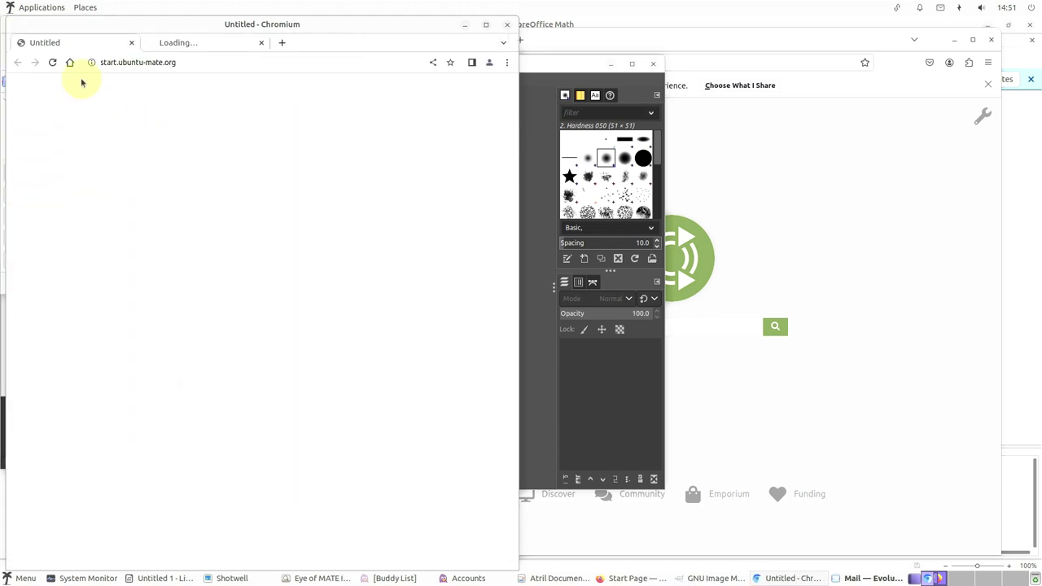
Launch VLC media player from the Sound & Video applications.
{"action": "left_click", "coordinate": [32, 12]}
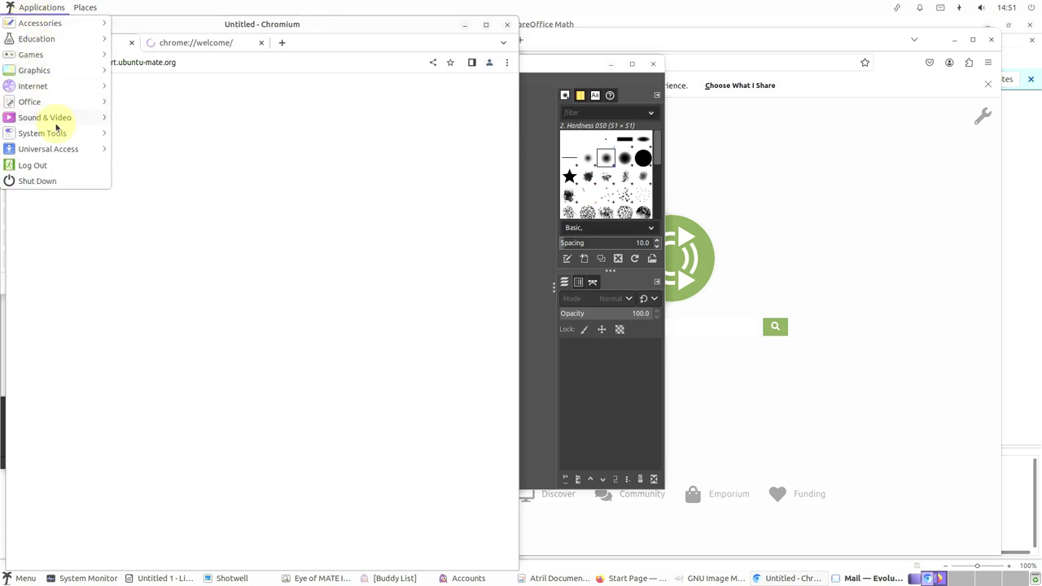
{"action": "mouse_move", "coordinate": [59, 118]}
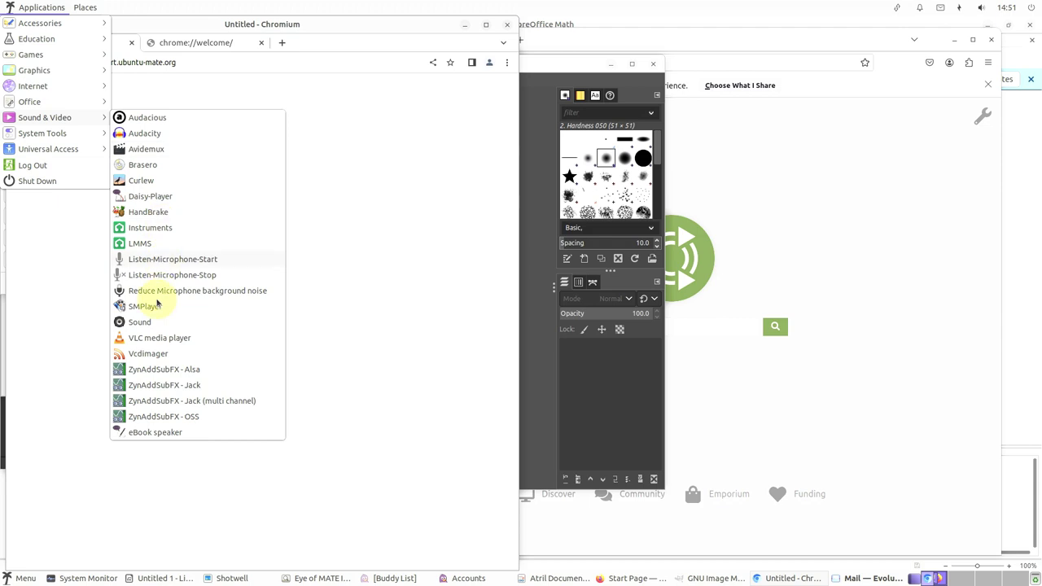
{"action": "left_click", "coordinate": [159, 336]}
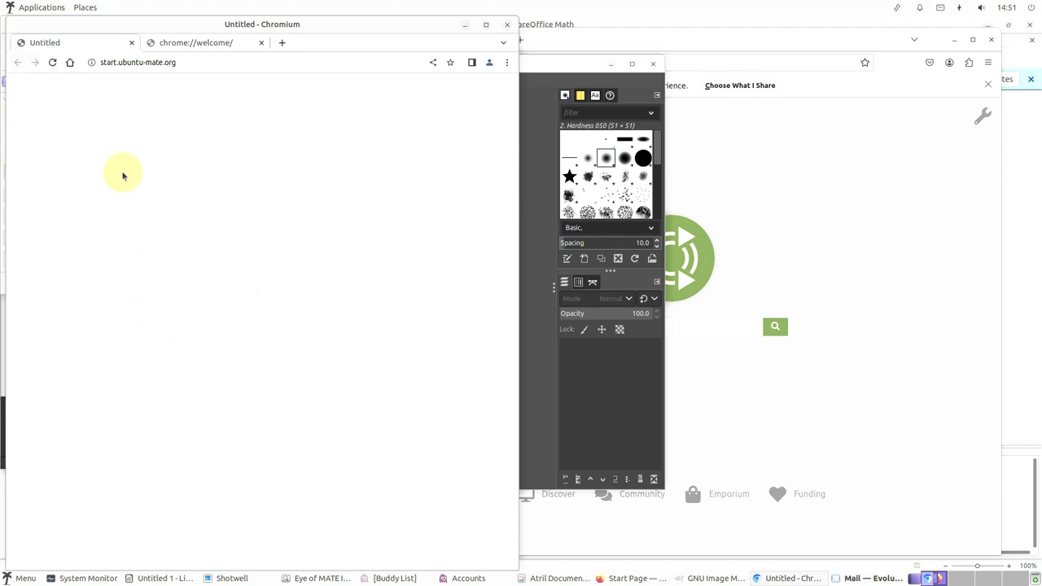
Launch Startup Disk Creator and Synaptic Package Manager from the Administration group of the System Tools applications.
{"action": "left_click", "coordinate": [35, 10]}
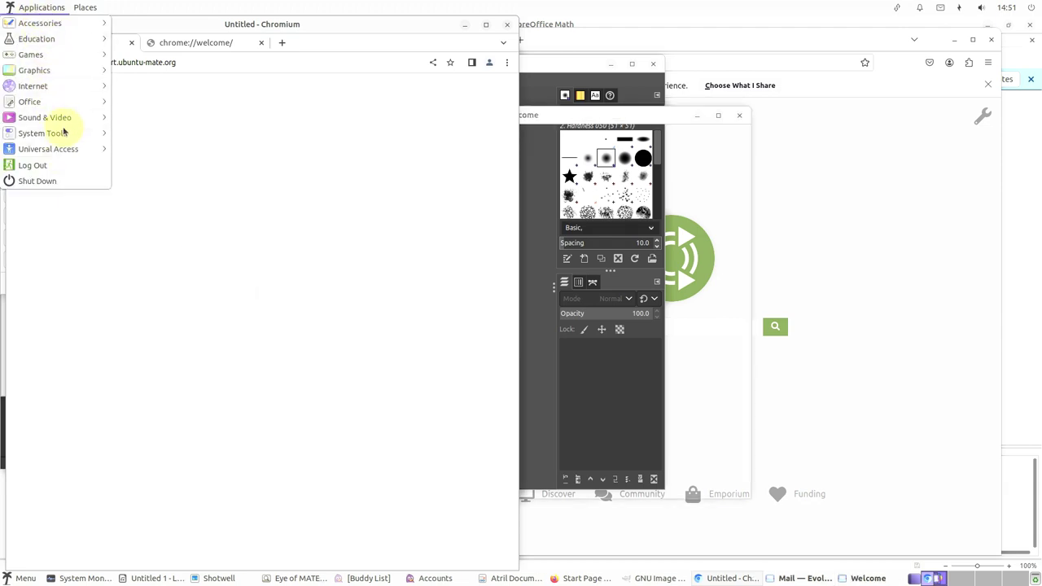
{"action": "mouse_move", "coordinate": [69, 134]}
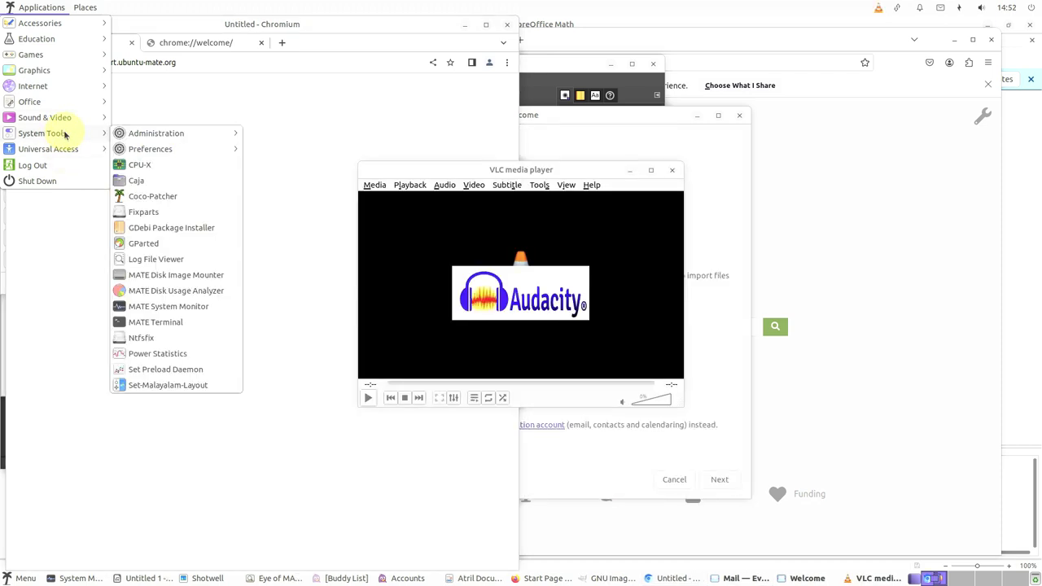
{"action": "mouse_move", "coordinate": [120, 137]}
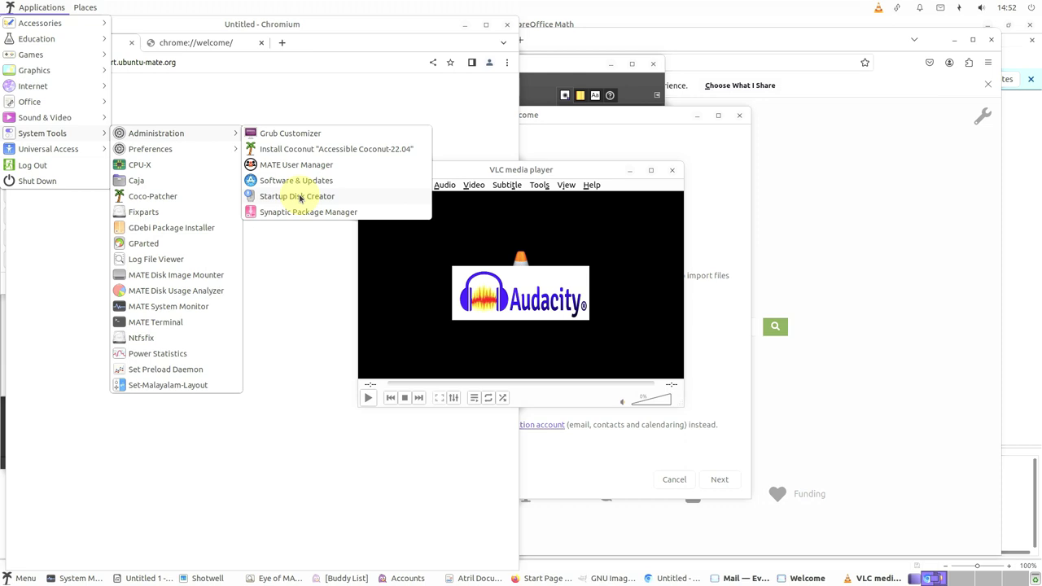
{"action": "left_click", "coordinate": [175, 120]}
{"action": "left_click", "coordinate": [29, 8]}
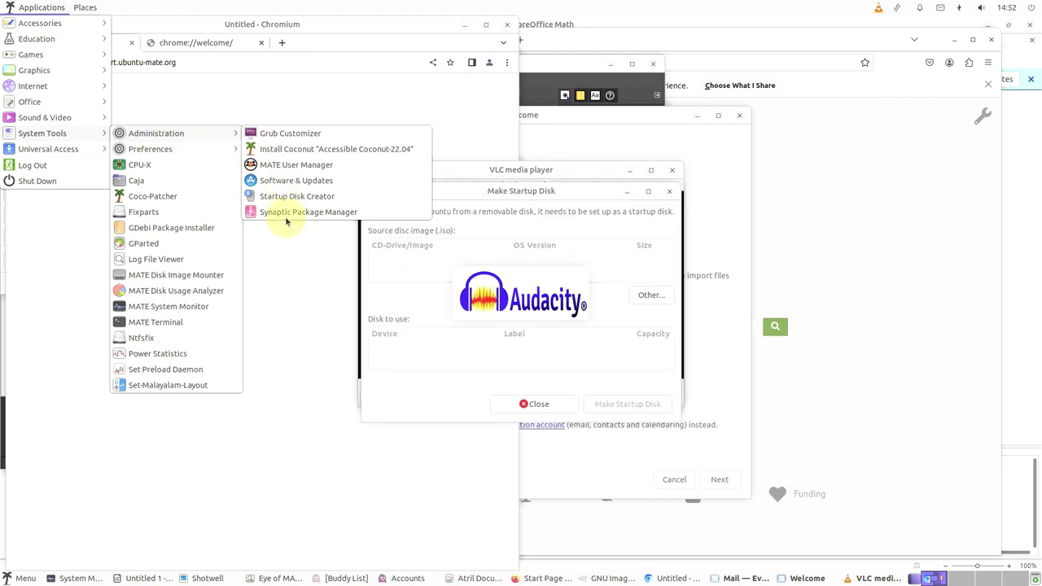
{"action": "left_click", "coordinate": [280, 213]}
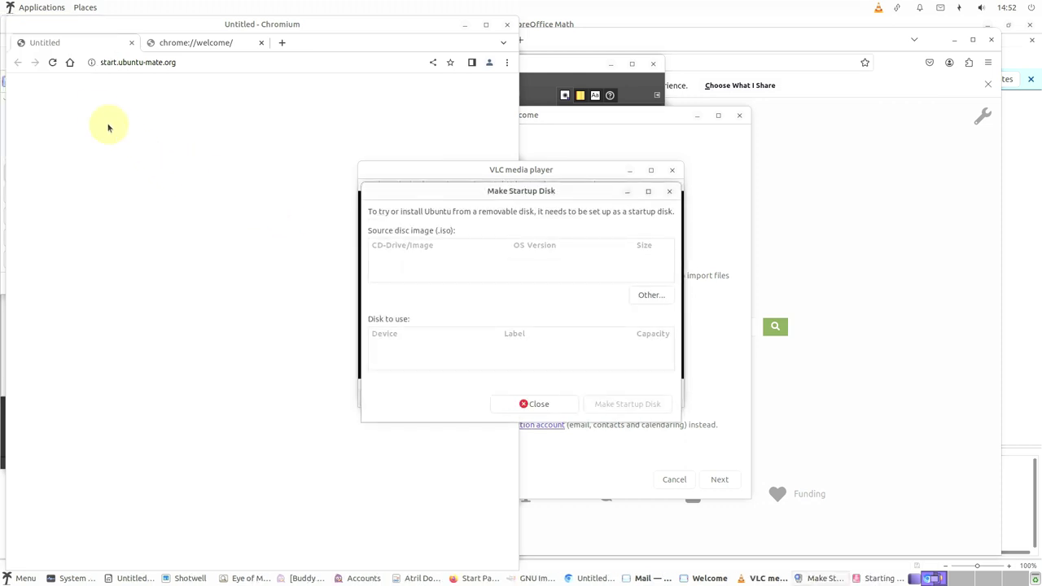
Open the Startup Applications and Power Management preferences from the System Tools applications.
{"action": "left_click", "coordinate": [41, 10]}
{"action": "mouse_move", "coordinate": [46, 132]}
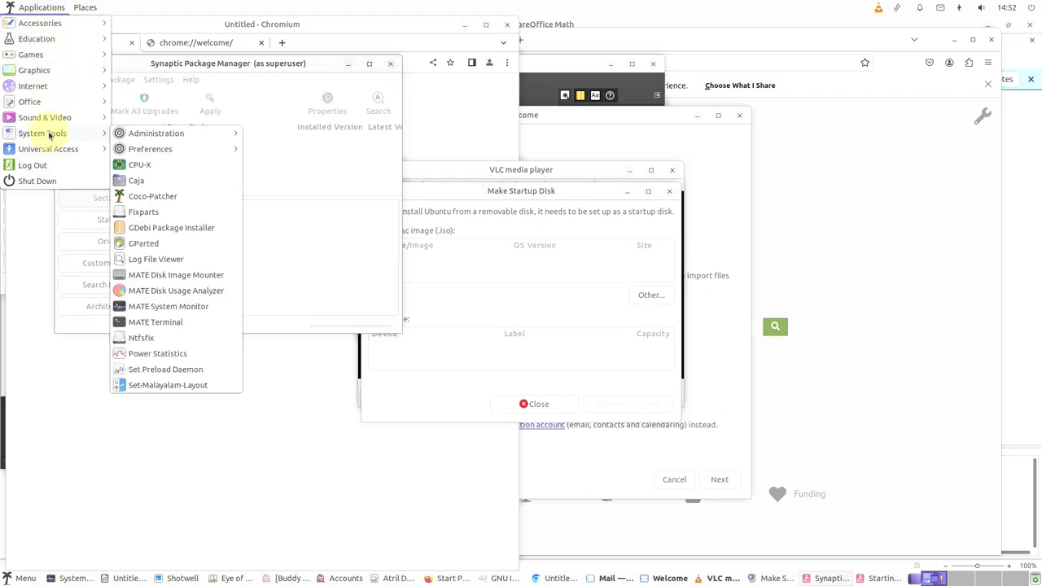
{"action": "mouse_move", "coordinate": [188, 149]}
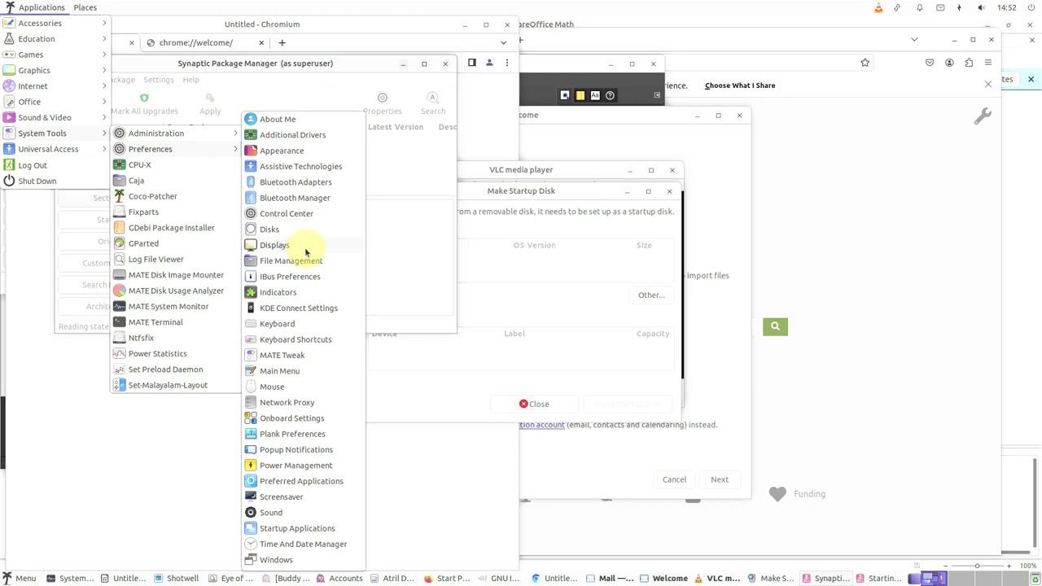
{"action": "left_click", "coordinate": [286, 529]}
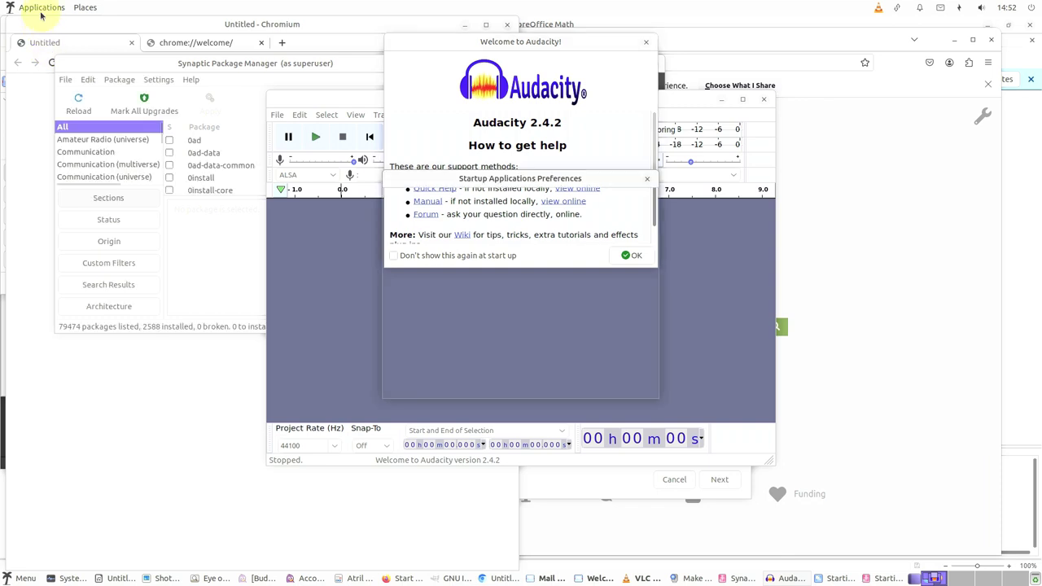
{"action": "left_click", "coordinate": [37, 9]}
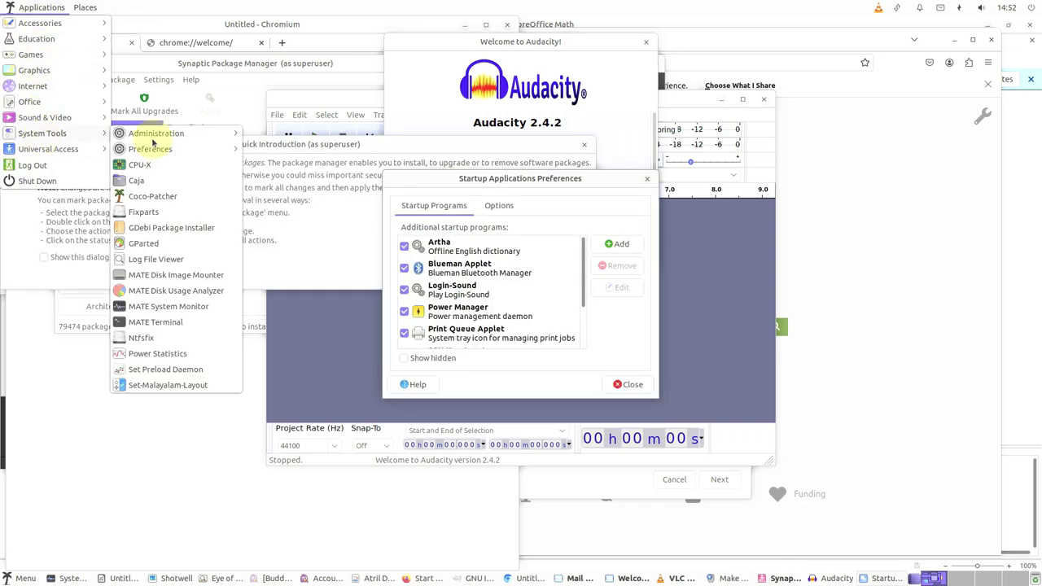
{"action": "mouse_move", "coordinate": [156, 132]}
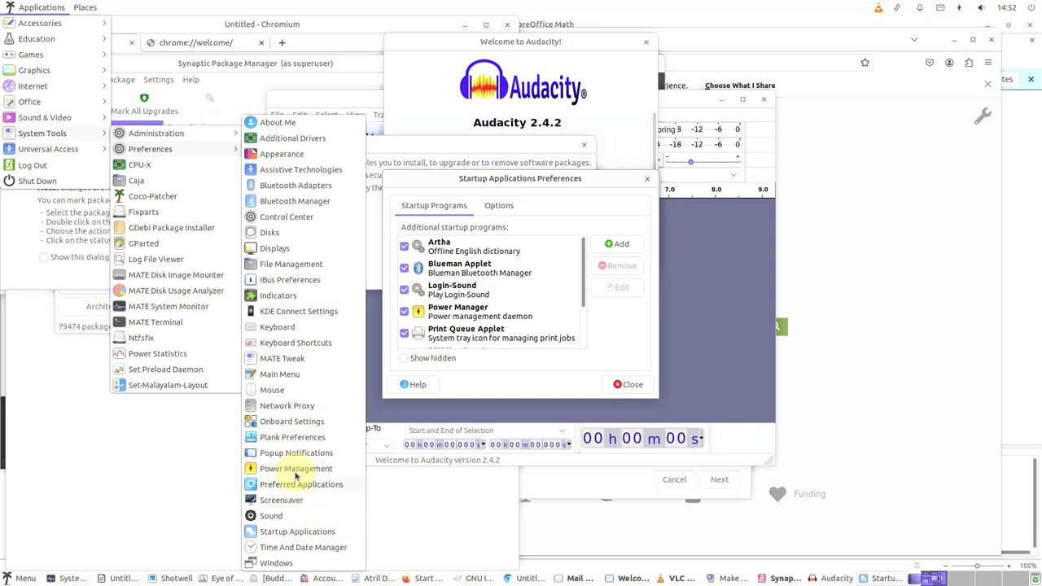
{"action": "left_click", "coordinate": [295, 470]}
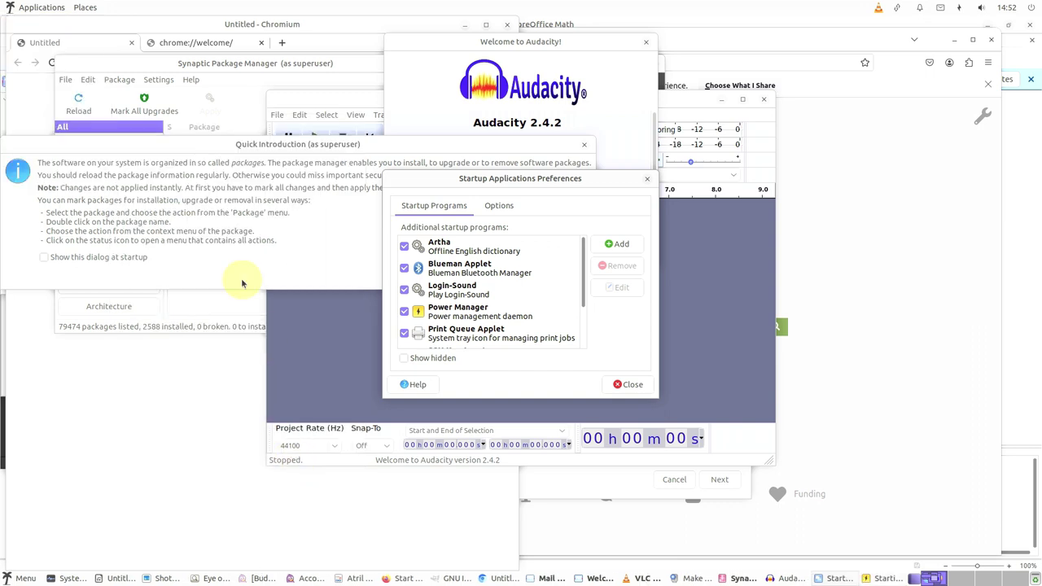
Launch the CPU-X hardware information tool from the System Tools applications.
{"action": "left_click", "coordinate": [43, 8]}
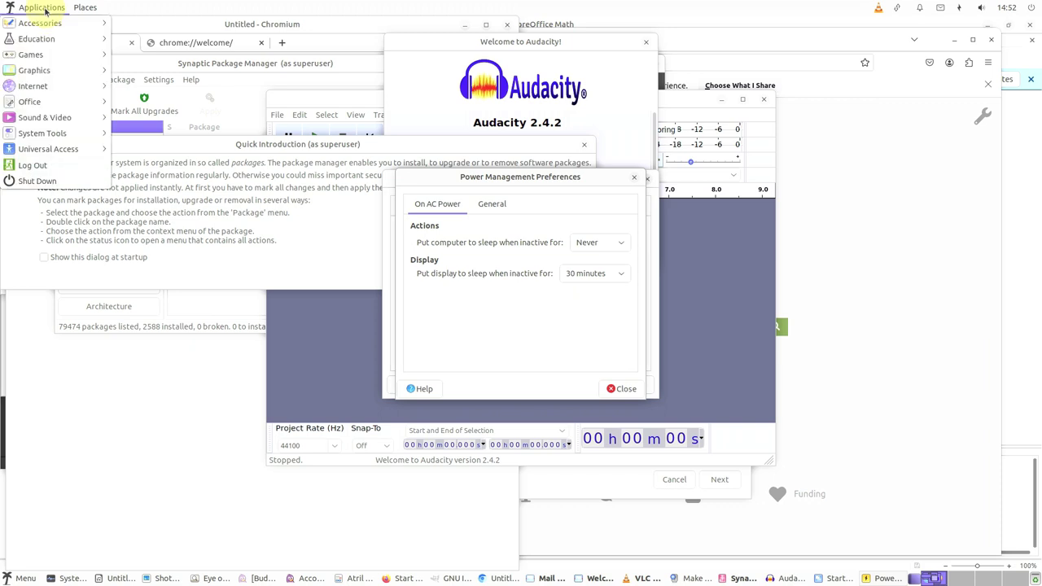
{"action": "mouse_move", "coordinate": [61, 151]}
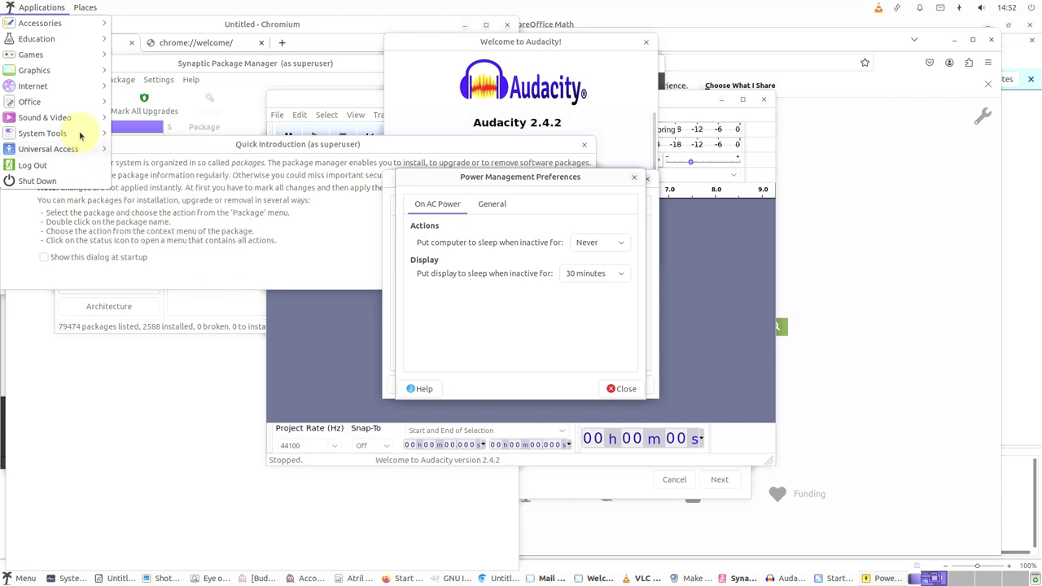
{"action": "mouse_move", "coordinate": [79, 135]}
{"action": "mouse_move", "coordinate": [147, 154]}
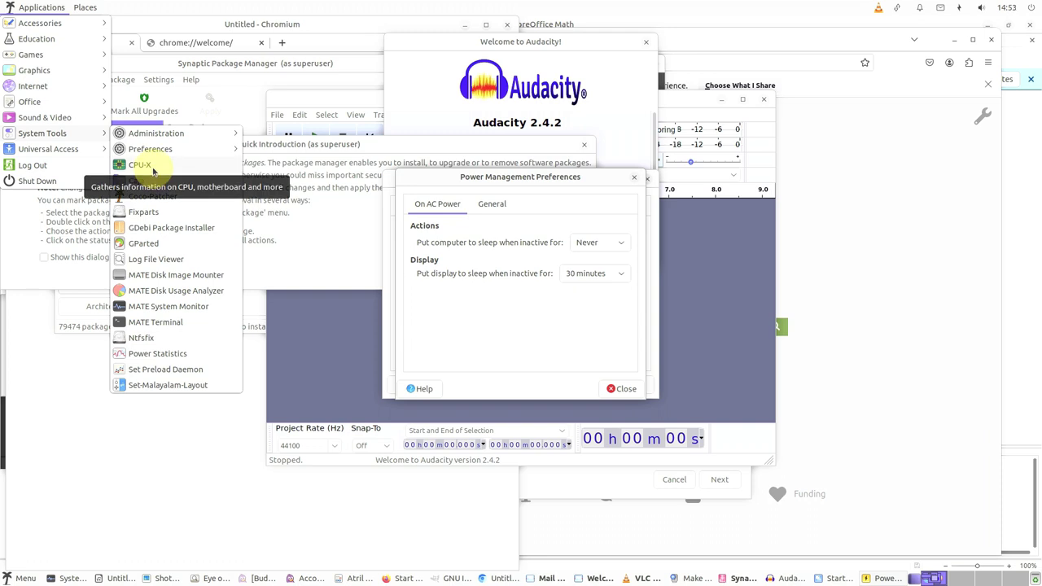
{"action": "left_click", "coordinate": [153, 170]}
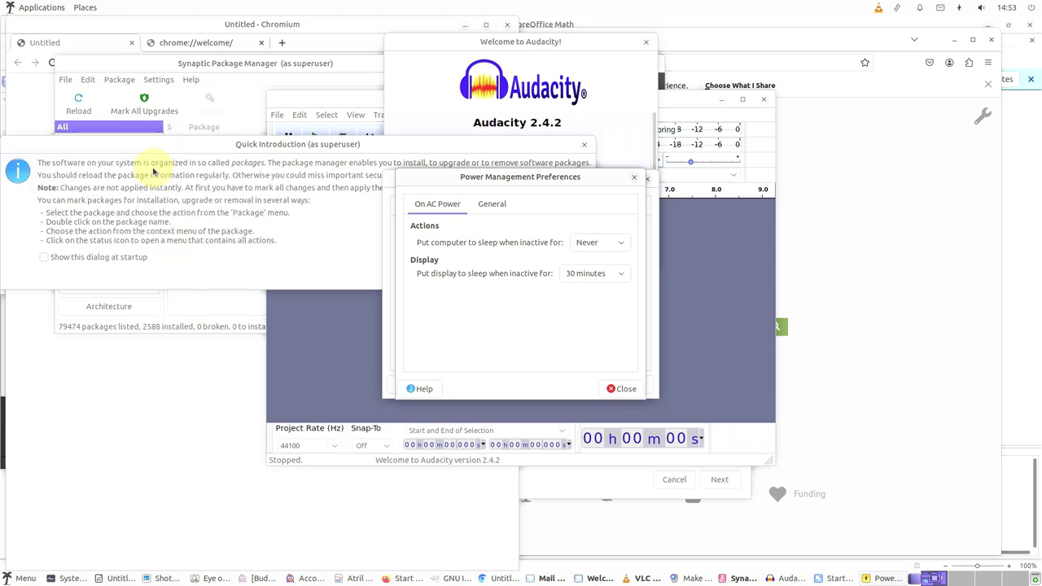
Switch to System Monitor, maximize it, and review the system details, running processes, resource graphs and file systems.
{"action": "left_click", "coordinate": [70, 578]}
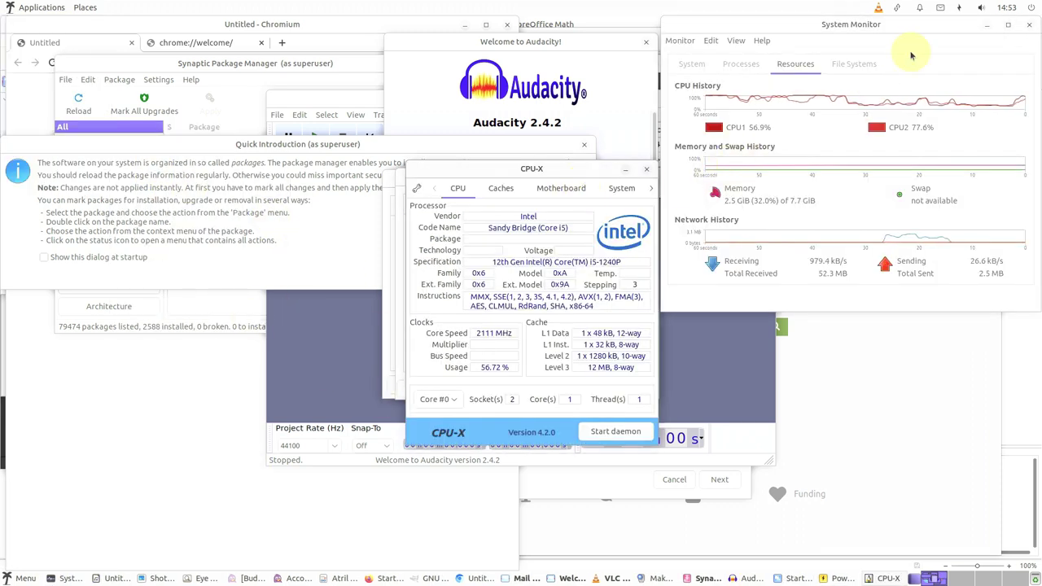
{"action": "left_click", "coordinate": [1008, 25]}
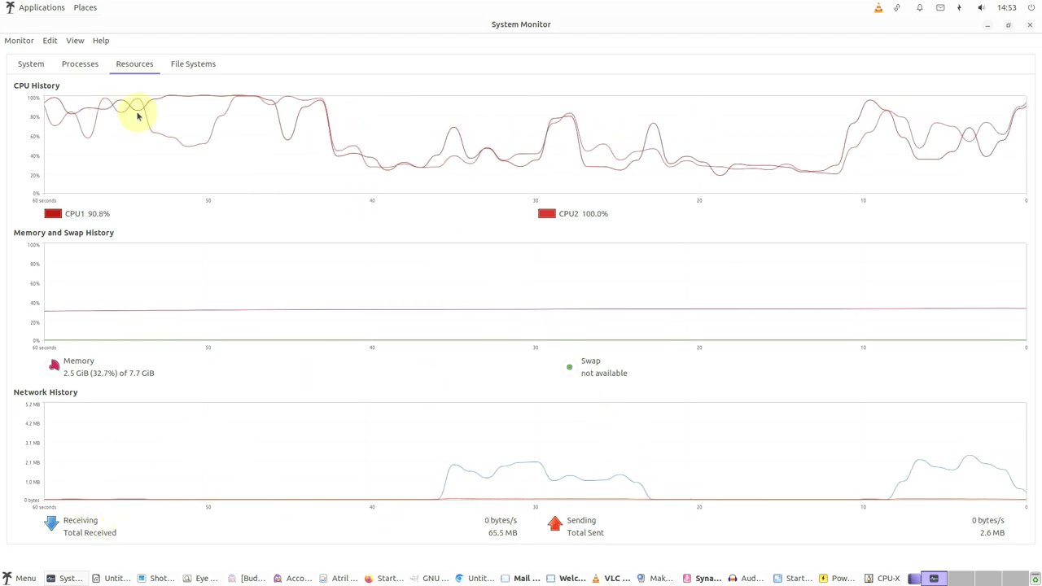
{"action": "left_click", "coordinate": [32, 65]}
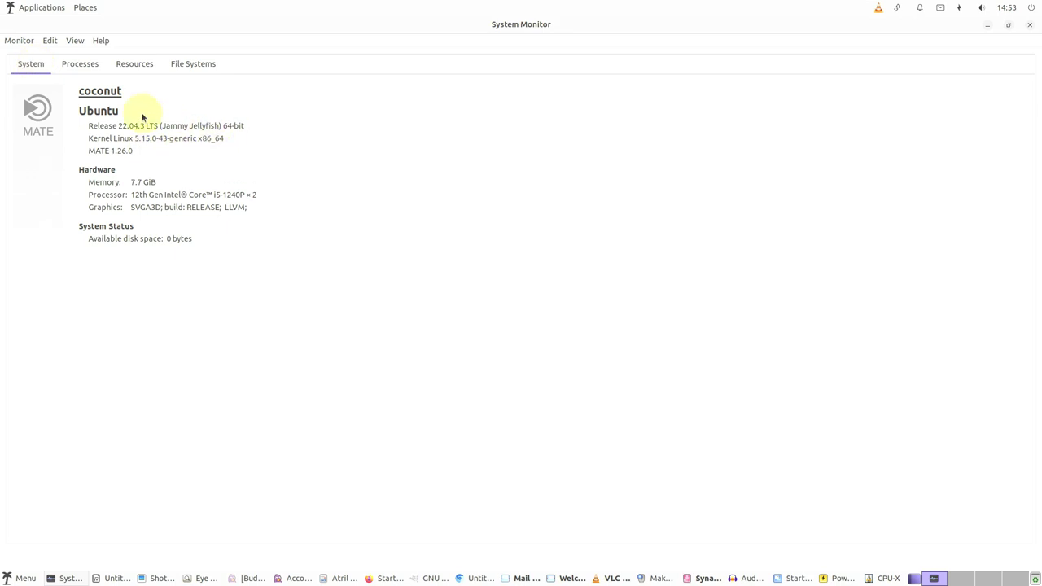
{"action": "left_click", "coordinate": [90, 68]}
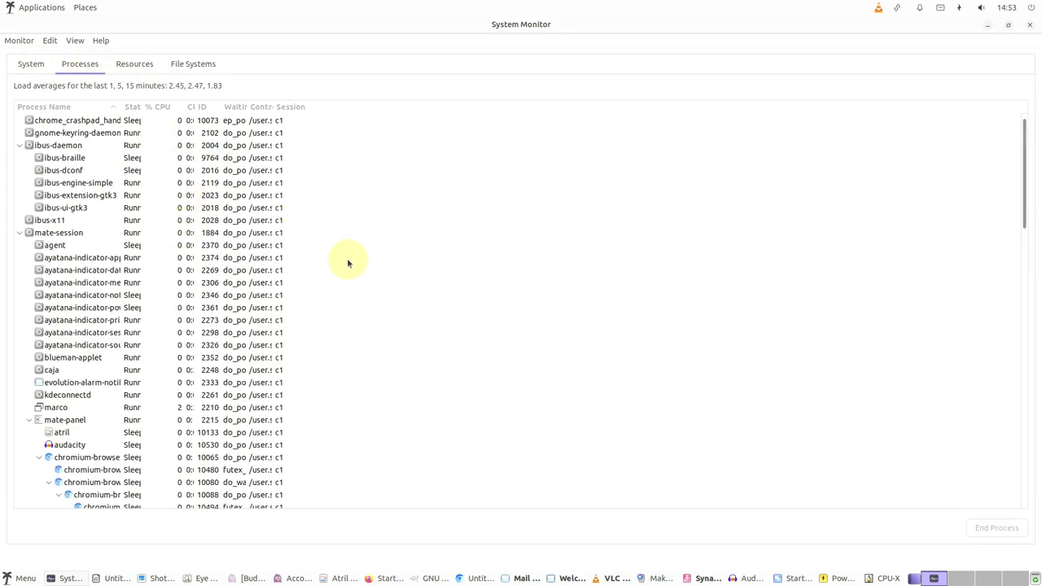
{"action": "scroll", "coordinate": [348, 262], "scroll_direction": "down", "scroll_amount": 8}
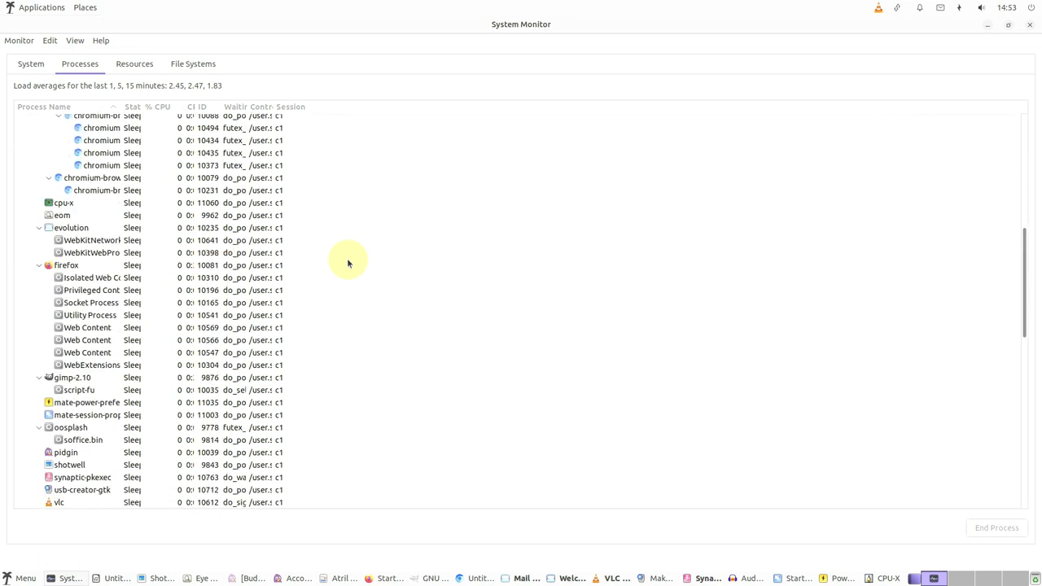
{"action": "scroll", "coordinate": [348, 262], "scroll_direction": "down", "scroll_amount": 10}
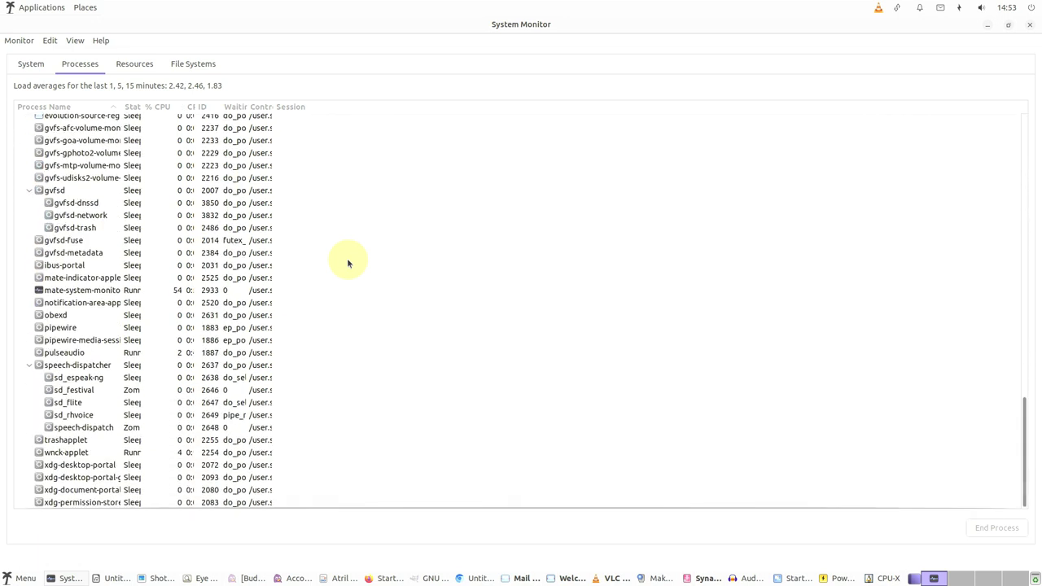
{"action": "left_click", "coordinate": [132, 67]}
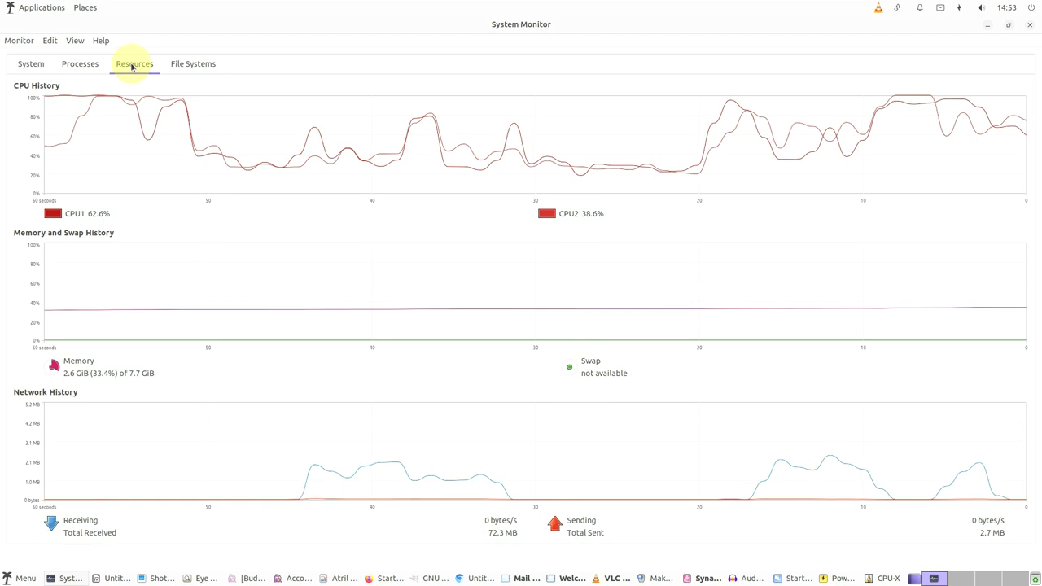
{"action": "left_click", "coordinate": [193, 65]}
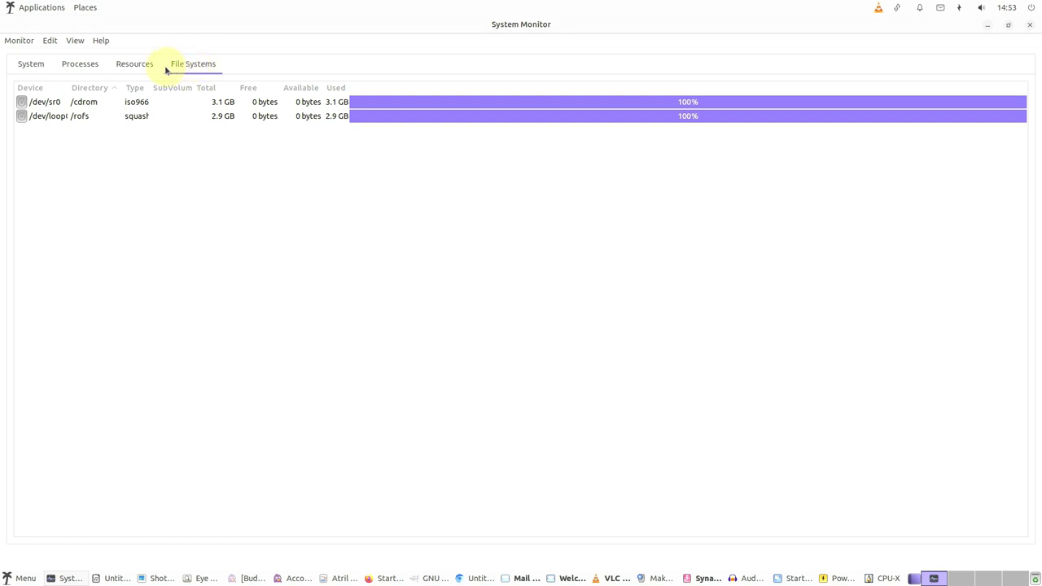
Read through the whole process list again, check the resource graphs and restore System Monitor to its smaller window size.
{"action": "left_click", "coordinate": [82, 65]}
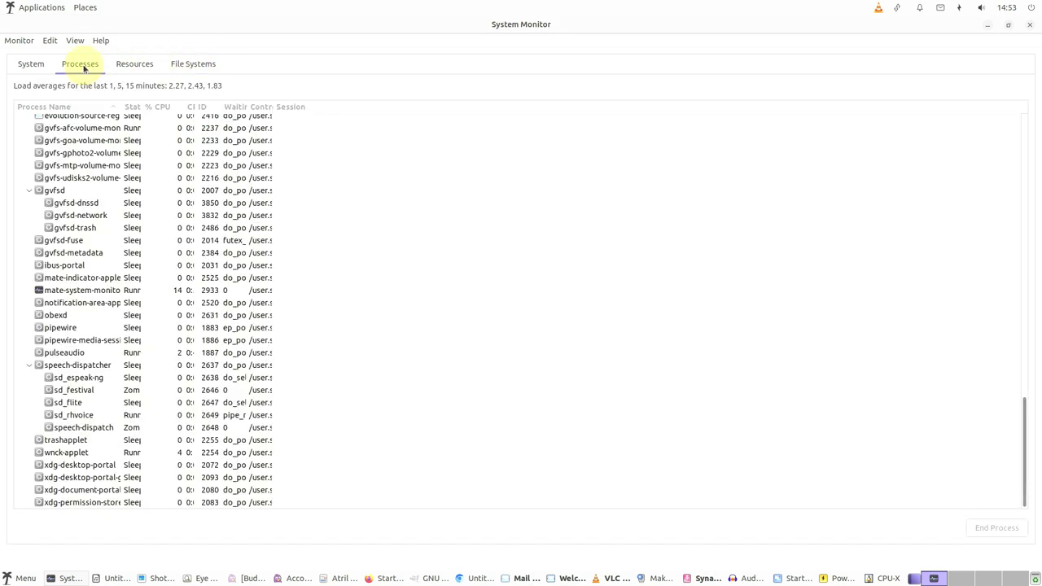
{"action": "scroll", "coordinate": [370, 302], "scroll_direction": "up", "scroll_amount": 3}
{"action": "scroll", "coordinate": [371, 302], "scroll_direction": "up", "scroll_amount": 10}
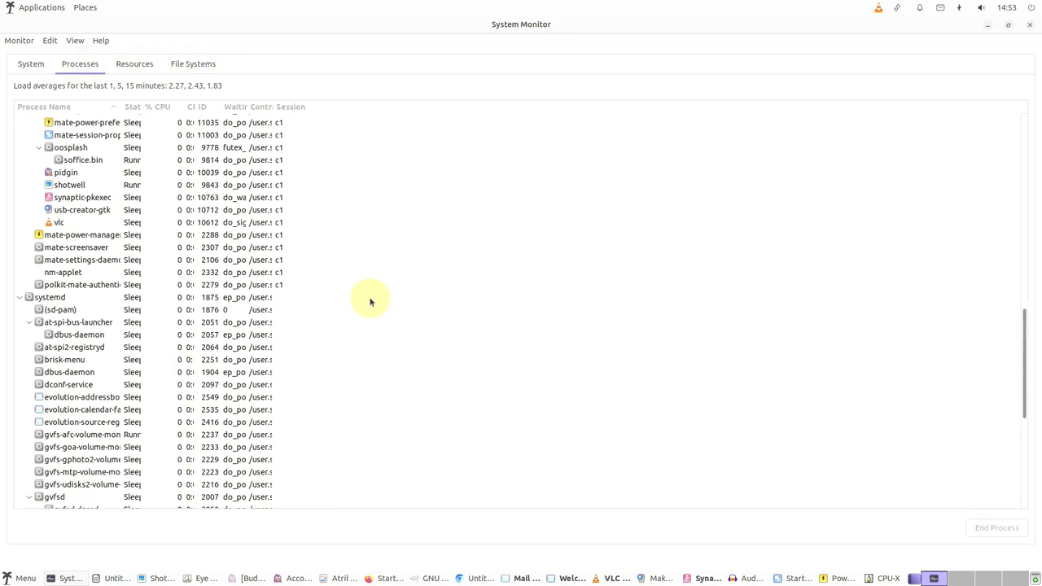
{"action": "scroll", "coordinate": [371, 302], "scroll_direction": "up", "scroll_amount": 10}
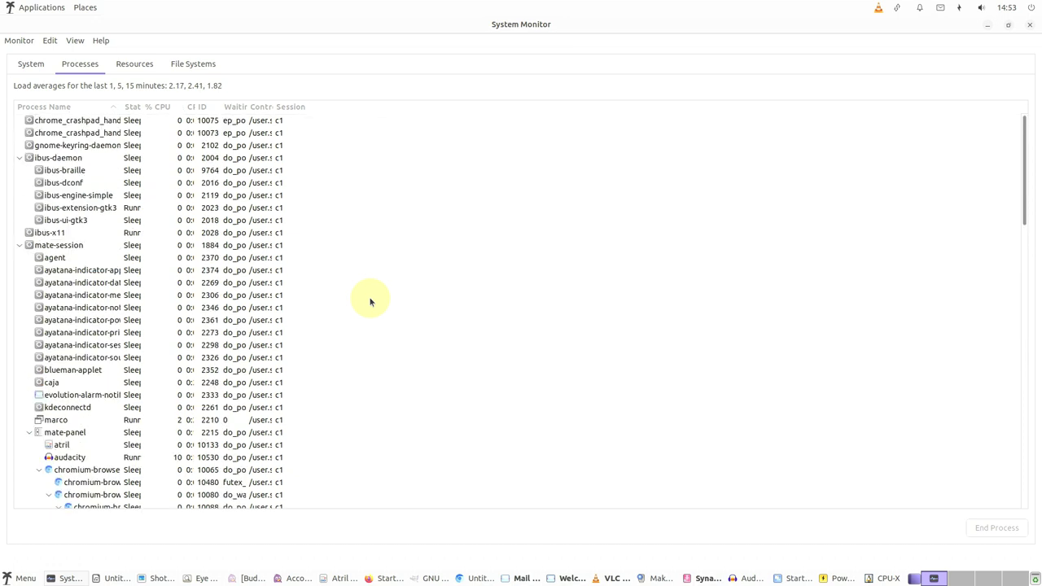
{"action": "scroll", "coordinate": [370, 302], "scroll_direction": "down", "scroll_amount": 15}
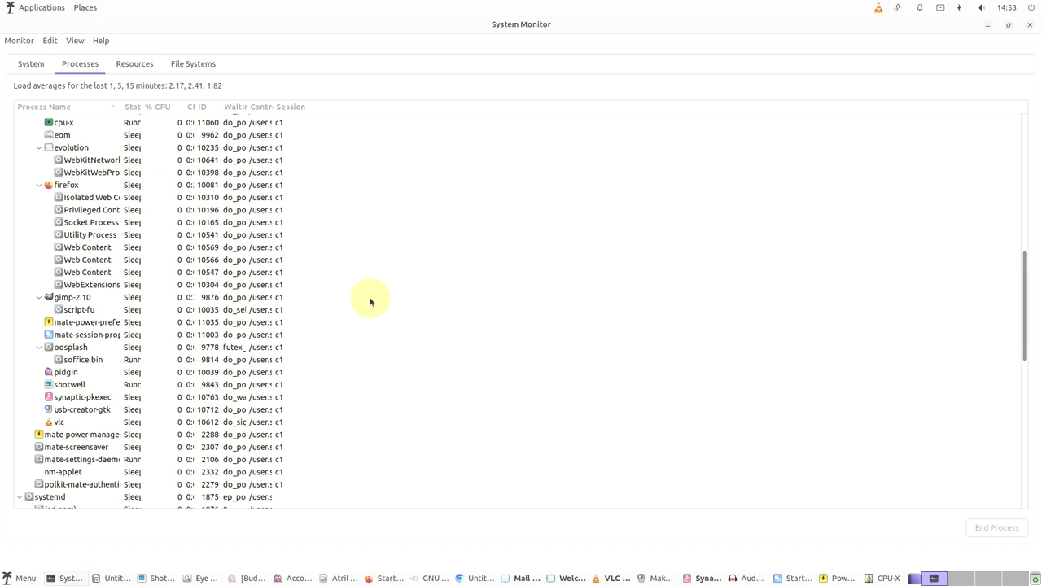
{"action": "scroll", "coordinate": [371, 302], "scroll_direction": "down", "scroll_amount": 7}
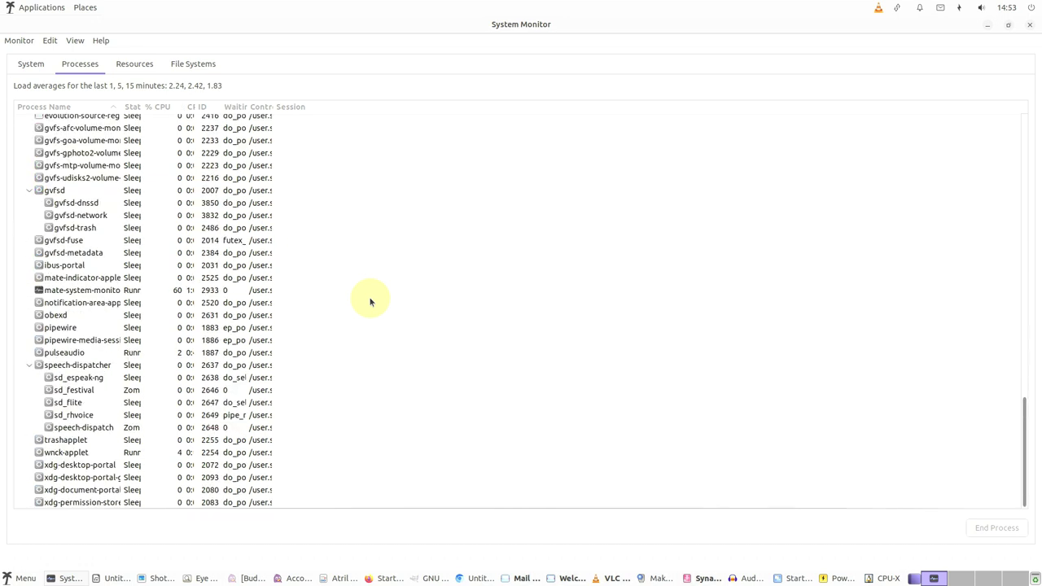
{"action": "left_click", "coordinate": [135, 65]}
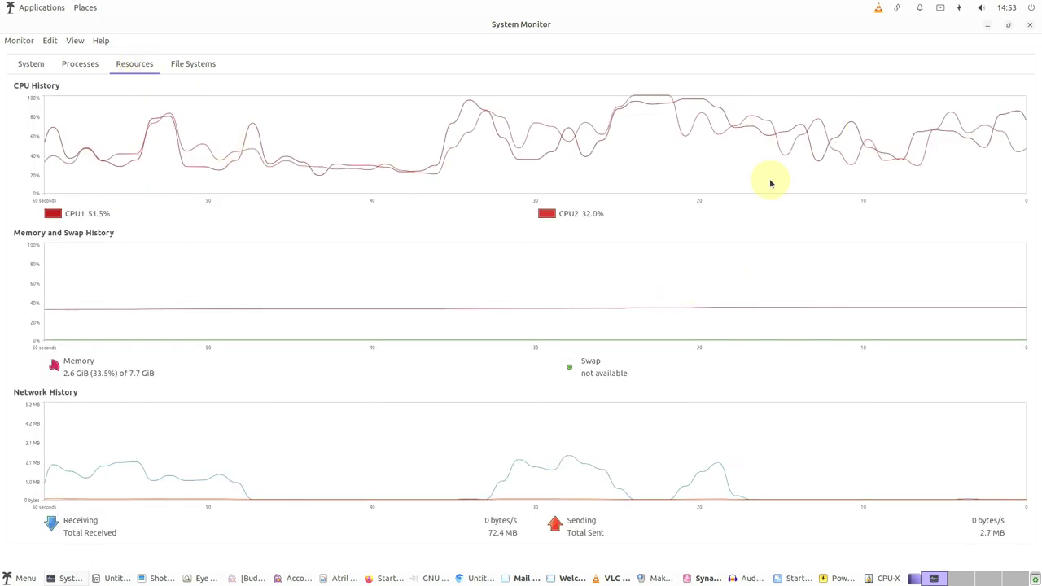
{"action": "left_click", "coordinate": [1008, 25]}
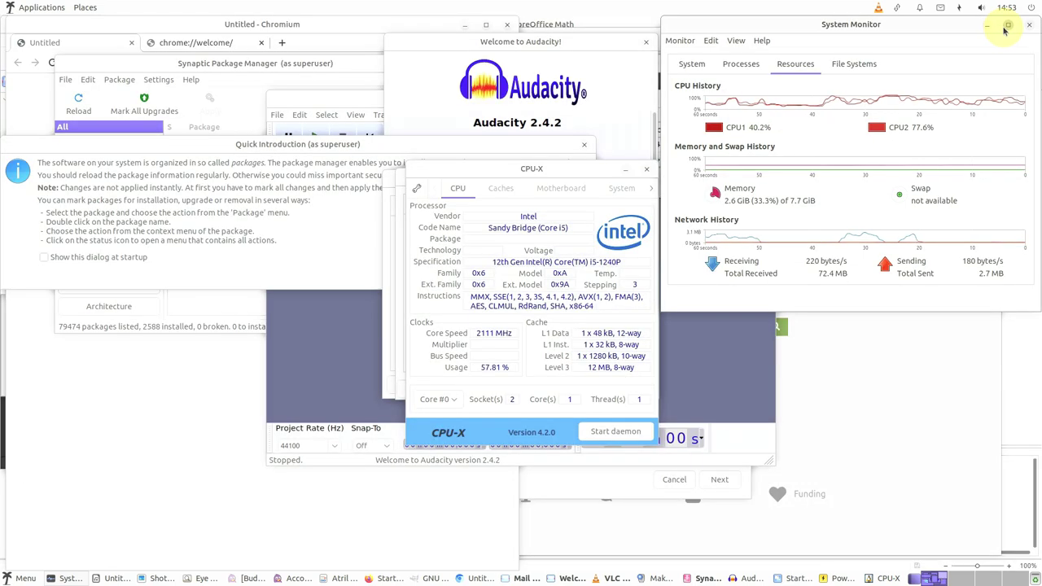
Review the processor, cache, motherboard and operating system details in CPU-X.
{"action": "left_click", "coordinate": [557, 169]}
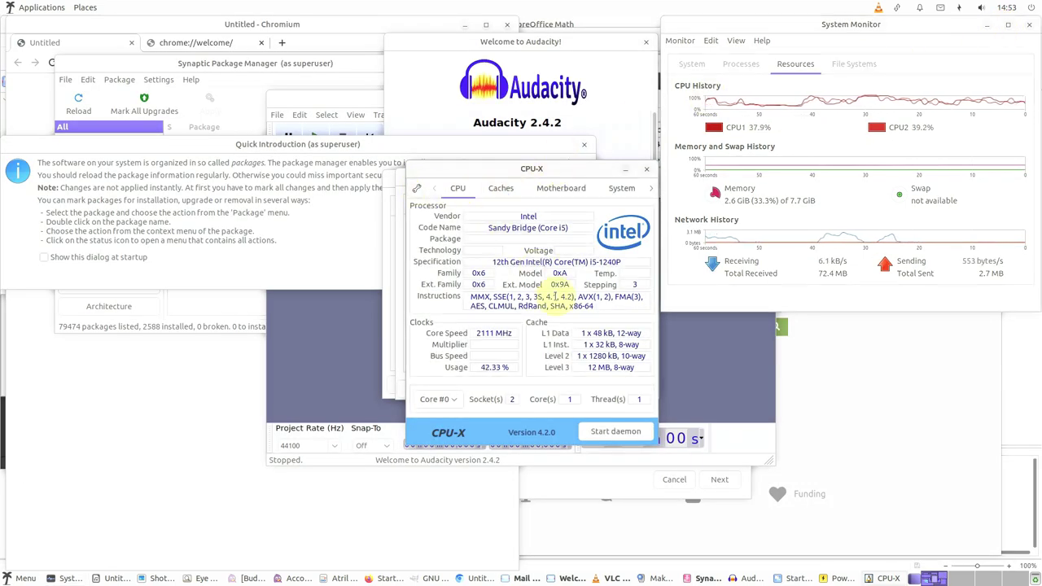
{"action": "left_click", "coordinate": [513, 192]}
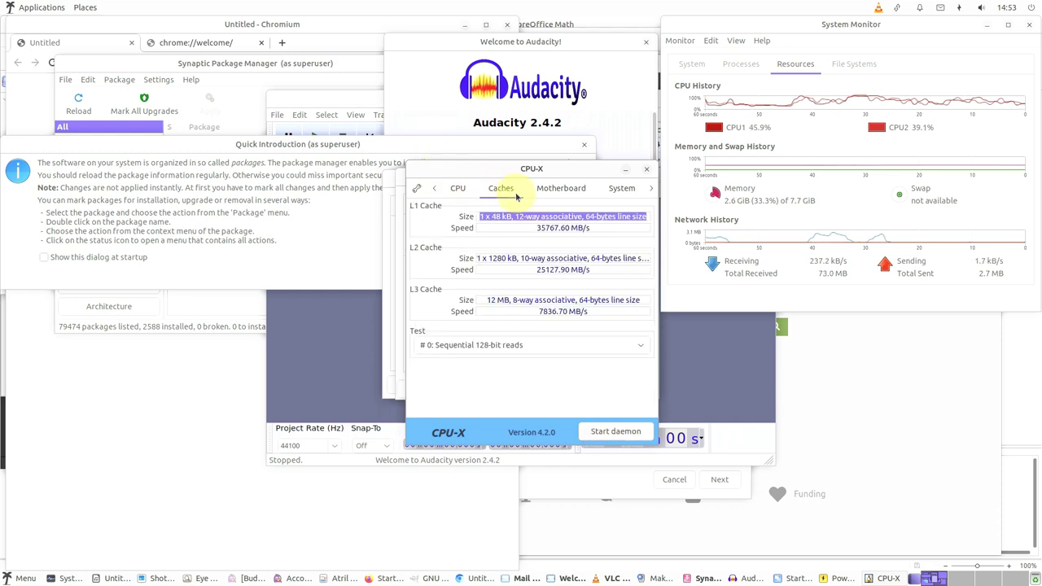
{"action": "left_click", "coordinate": [547, 192]}
{"action": "left_click", "coordinate": [623, 189]}
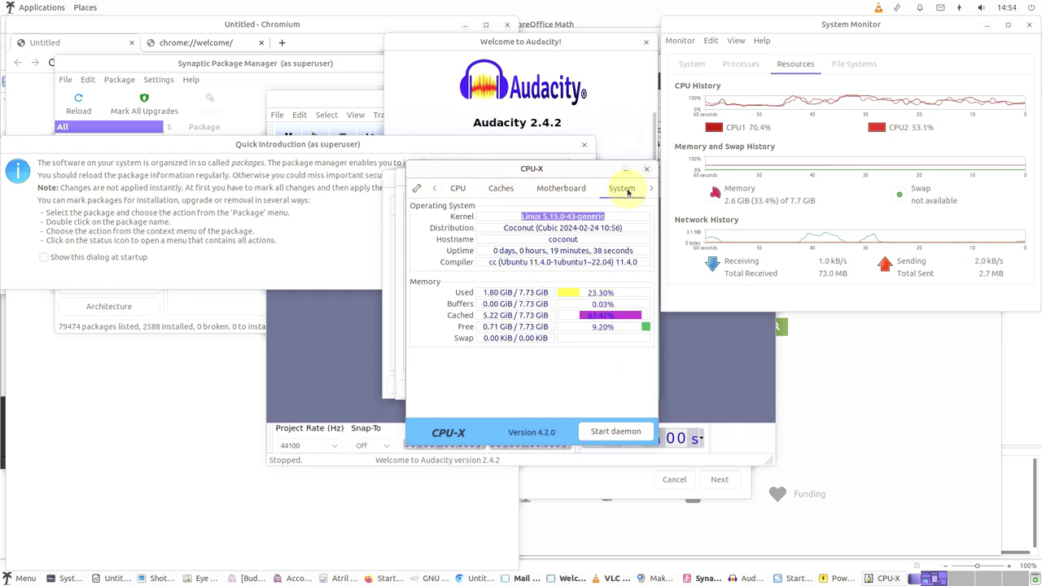
{"action": "left_click", "coordinate": [581, 193]}
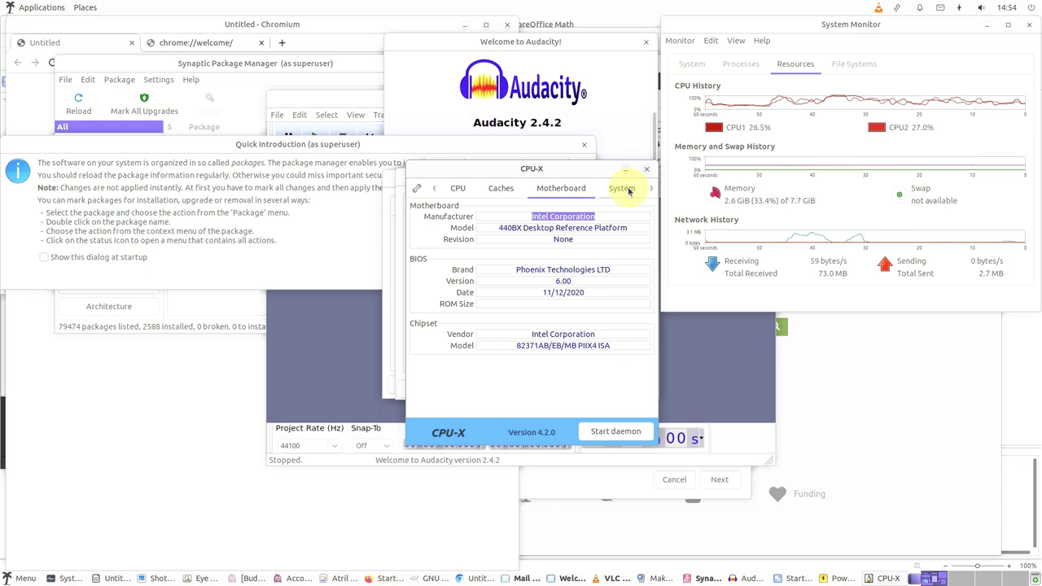
{"action": "left_click", "coordinate": [629, 191]}
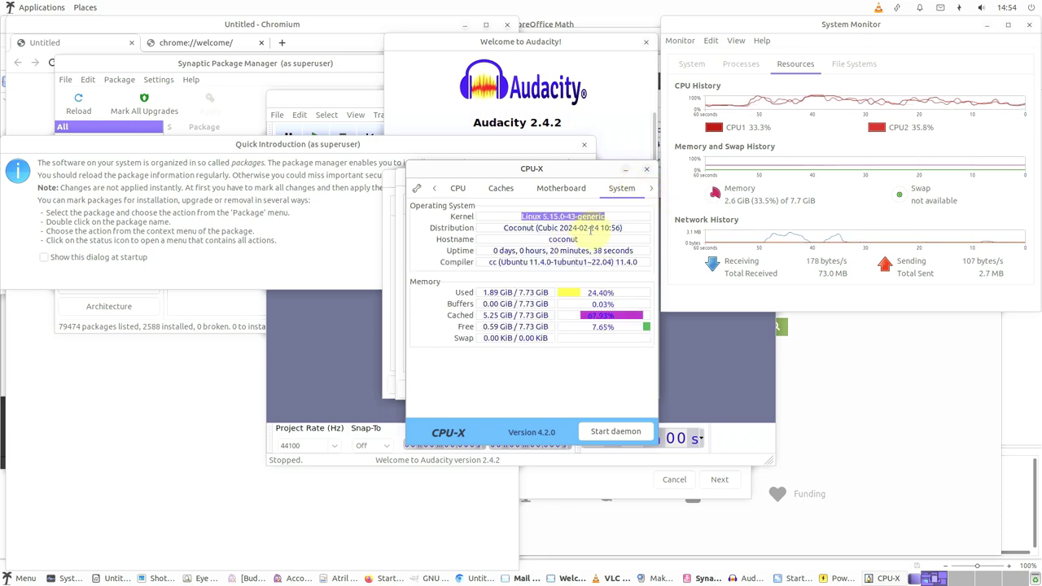
Review the Graphics, About and Bench pages of CPU-X and close it.
{"action": "left_click", "coordinate": [652, 189]}
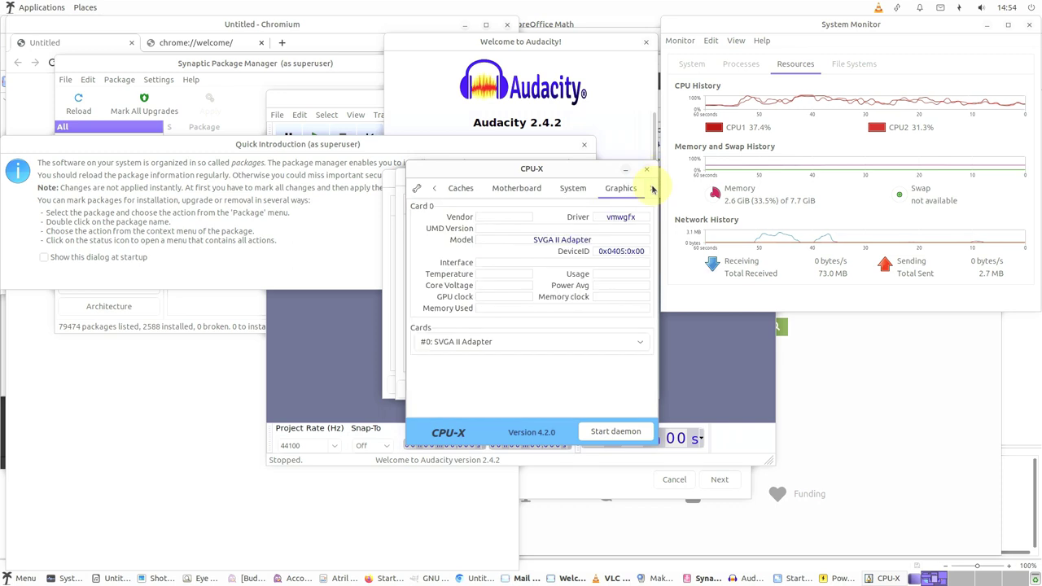
{"action": "left_click", "coordinate": [652, 189]}
{"action": "left_click", "coordinate": [652, 189]}
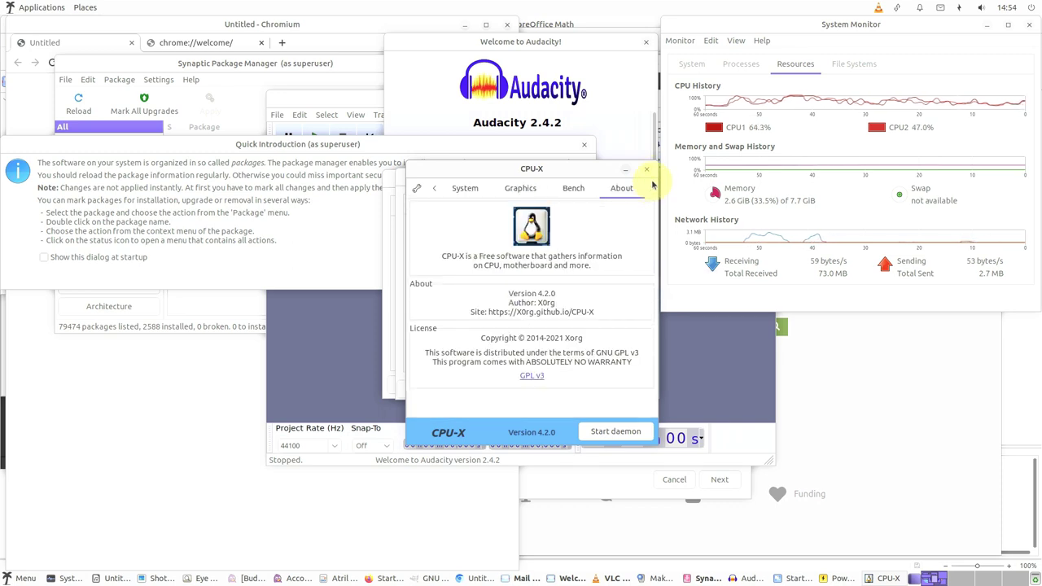
{"action": "left_click", "coordinate": [559, 193]}
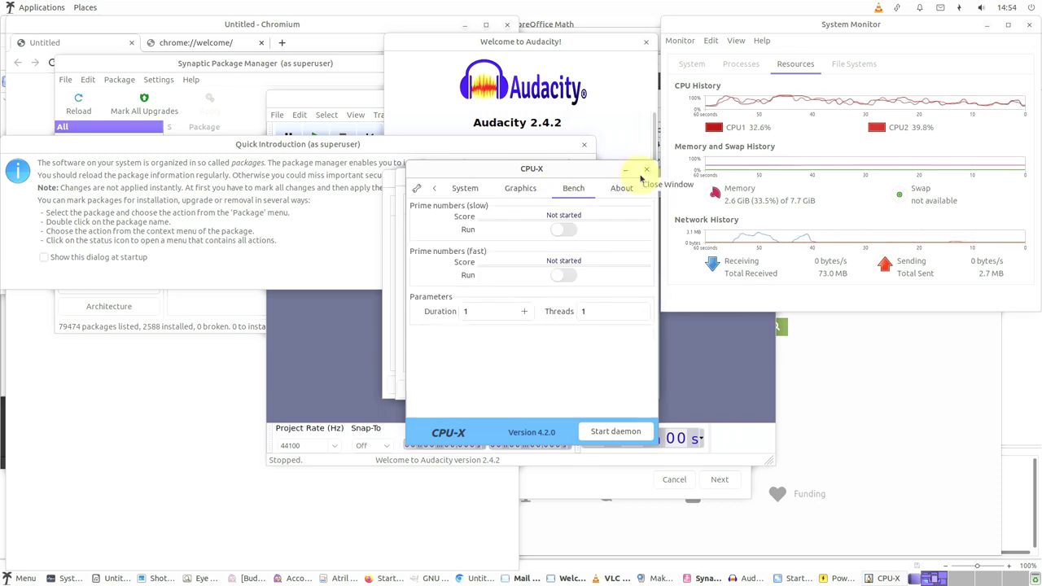
{"action": "left_click", "coordinate": [646, 170]}
Review the General power settings and the startup Options, closing both Power Management Preferences and Startup Applications Preferences.
{"action": "left_click", "coordinate": [489, 205]}
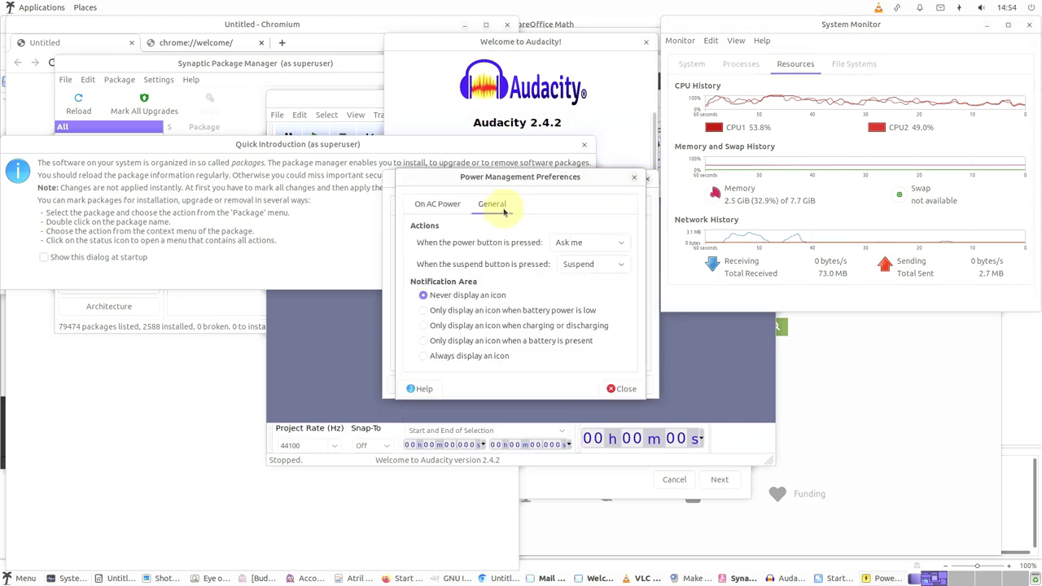
{"action": "left_click", "coordinate": [624, 390]}
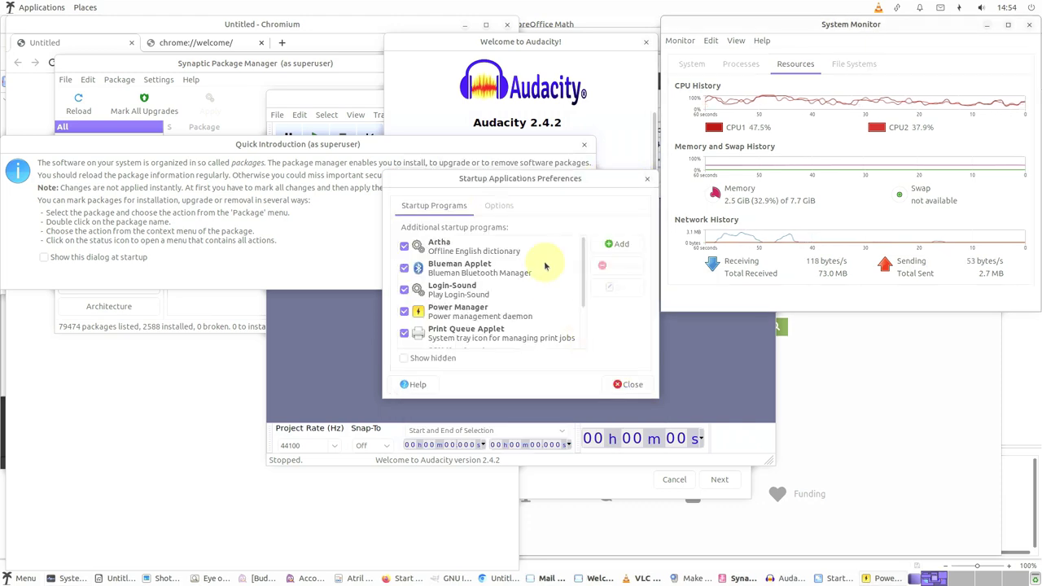
{"action": "left_click", "coordinate": [484, 206]}
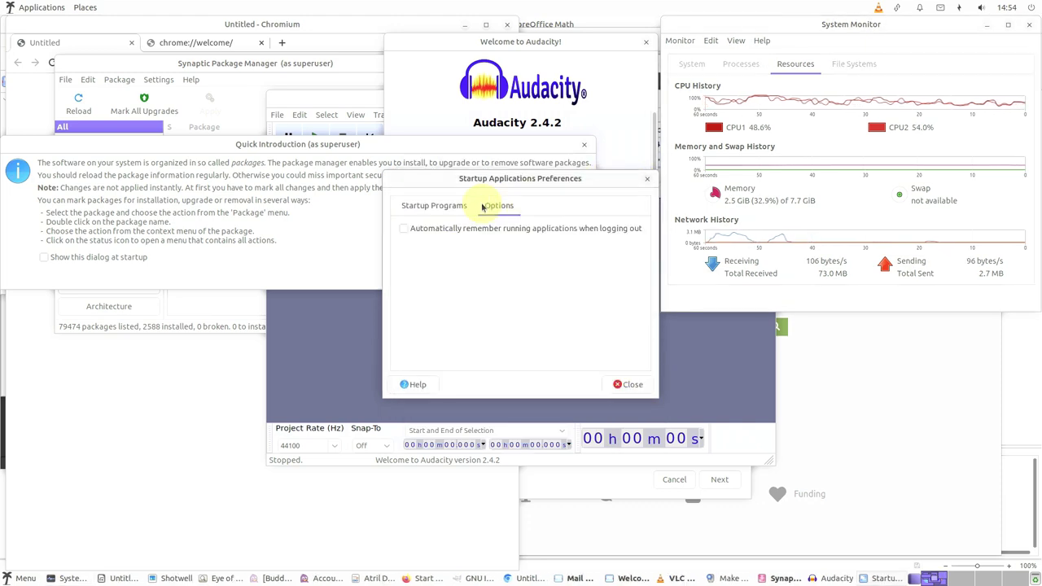
{"action": "left_click", "coordinate": [615, 383]}
Dismiss Synaptic's Quick Introduction and Audacity's welcome message, and close Audacity.
{"action": "left_click", "coordinate": [561, 275]}
{"action": "left_click", "coordinate": [543, 252]}
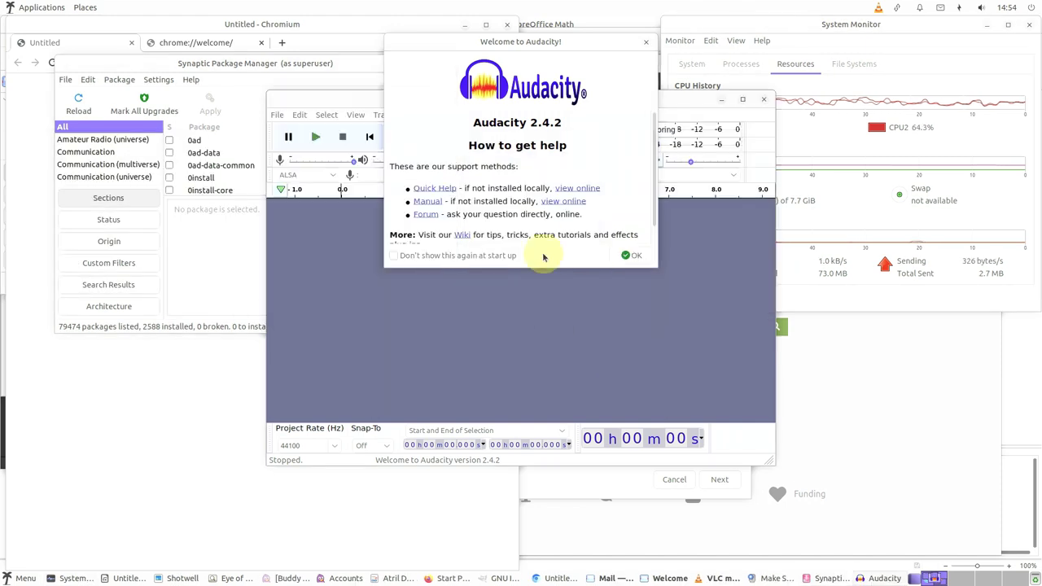
{"action": "left_click", "coordinate": [632, 256]}
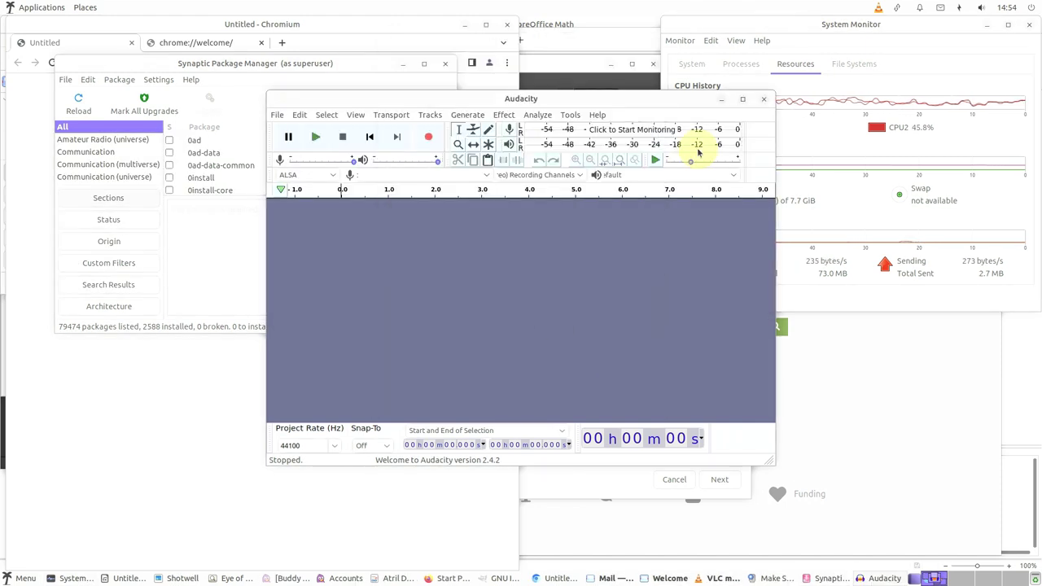
{"action": "left_click", "coordinate": [763, 100]}
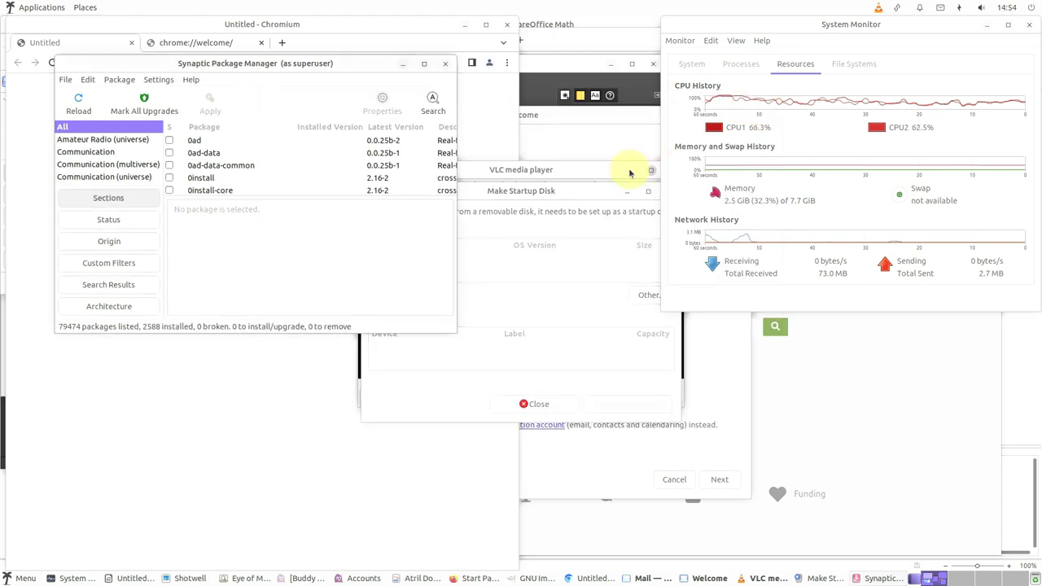
View VLC media player's About information, and close both VLC and Make Startup Disk.
{"action": "left_click", "coordinate": [554, 171]}
{"action": "left_click", "coordinate": [590, 186]}
{"action": "left_click", "coordinate": [604, 211]}
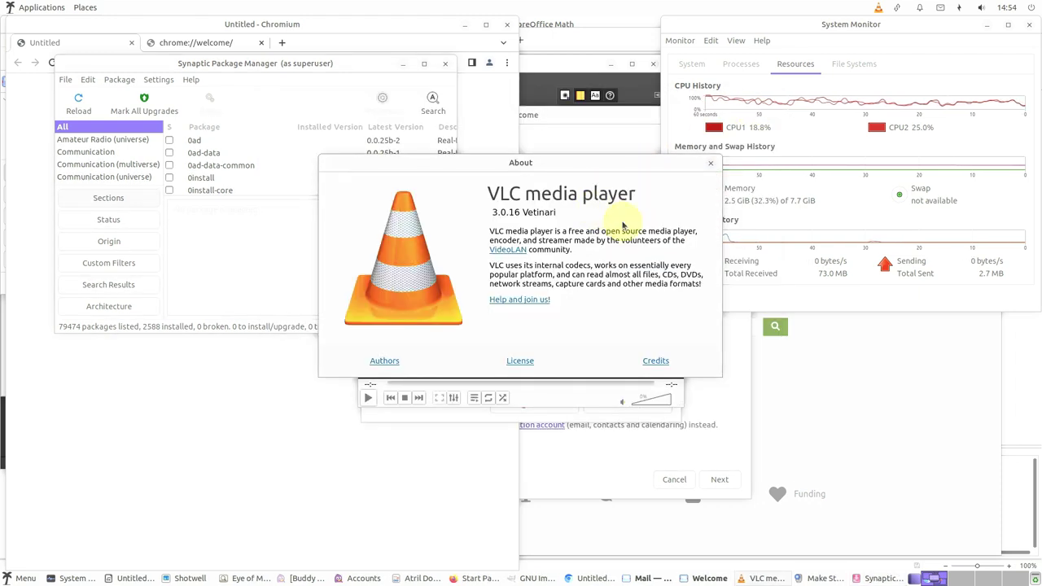
{"action": "left_click", "coordinate": [711, 162]}
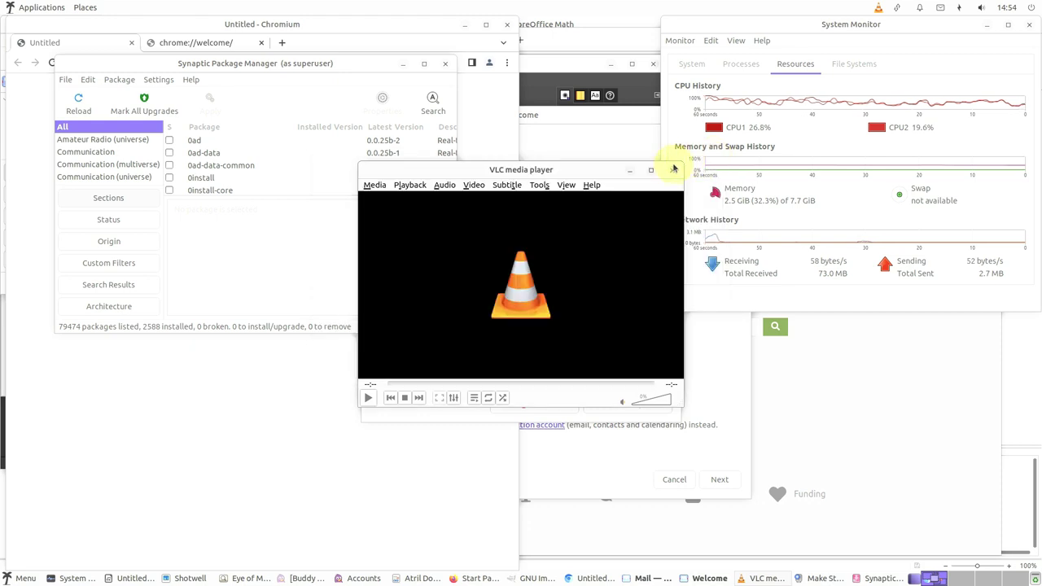
{"action": "left_click", "coordinate": [673, 169]}
{"action": "left_click", "coordinate": [578, 195]}
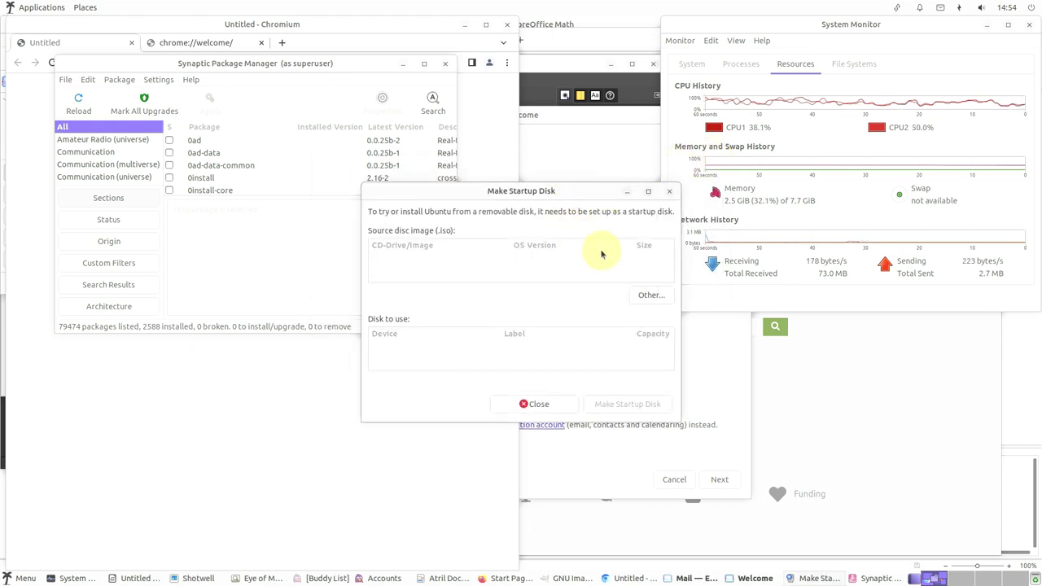
{"action": "left_click", "coordinate": [547, 404]}
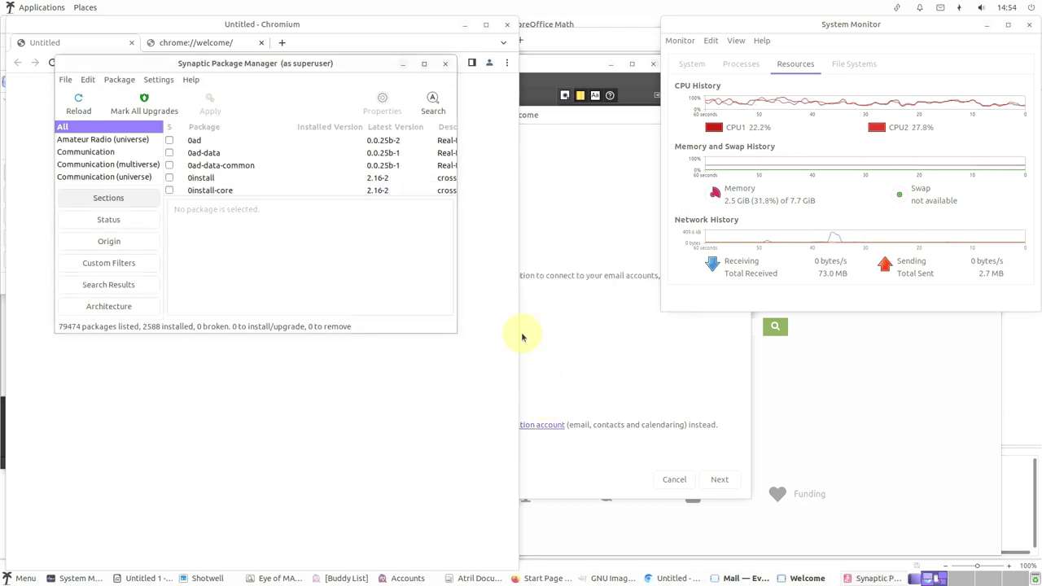
Bring Chromium forward, open its About page in the settings, and close the browser.
{"action": "left_click", "coordinate": [492, 224]}
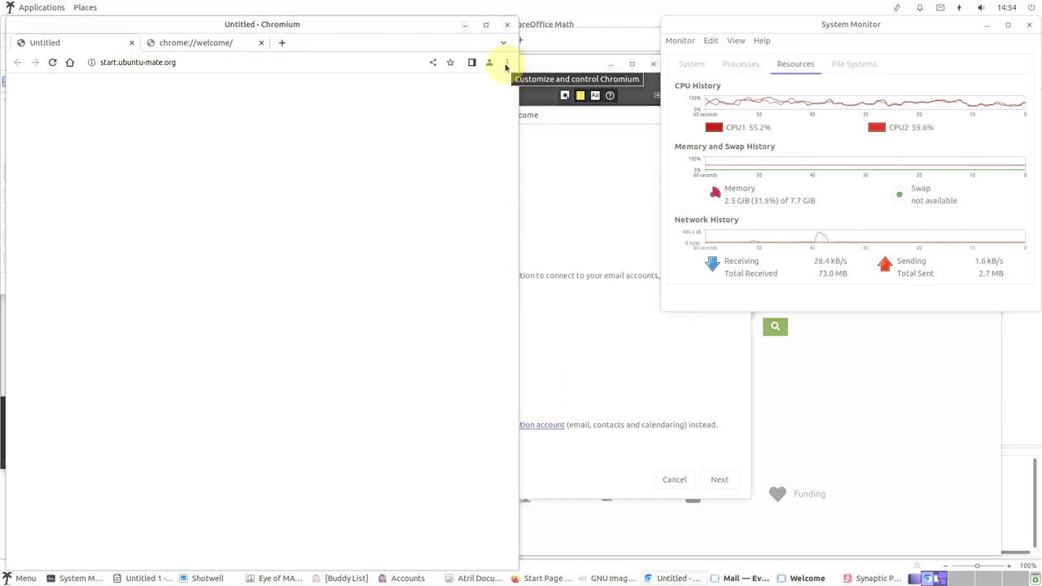
{"action": "left_click", "coordinate": [507, 62]}
{"action": "left_click", "coordinate": [420, 262]}
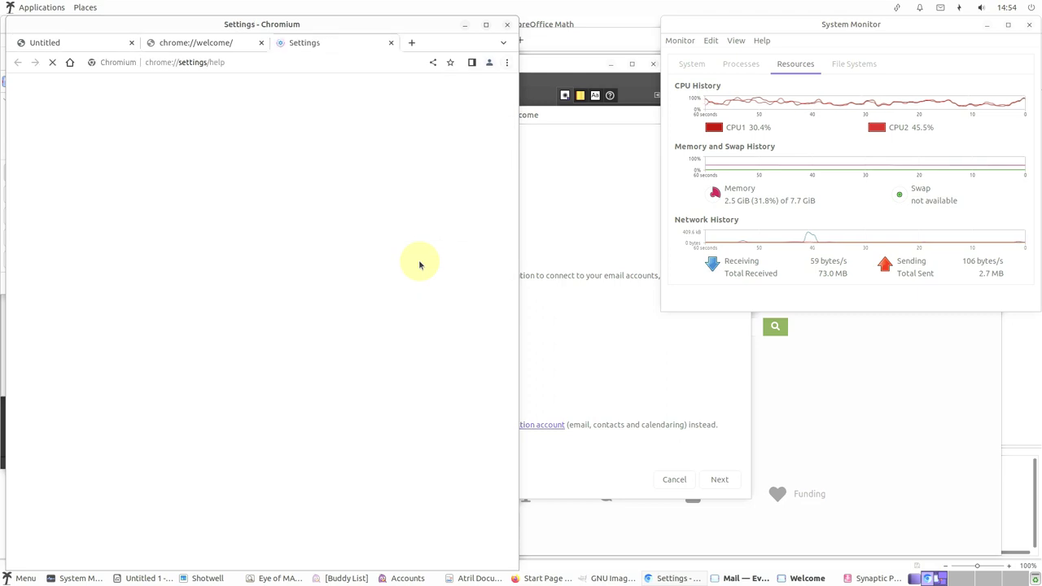
{"action": "left_click", "coordinate": [505, 25]}
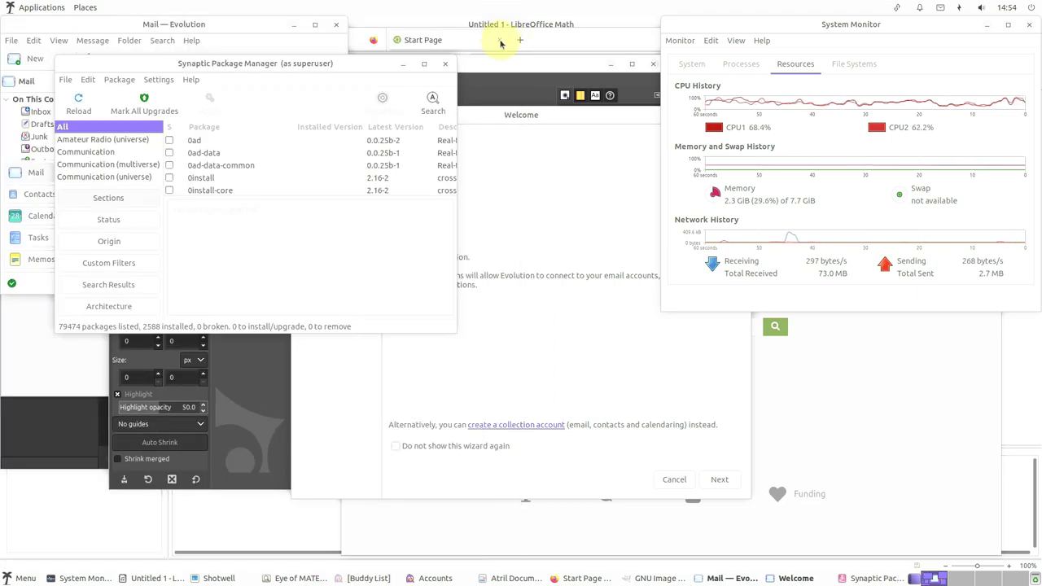
Check GIMP's version in its About information and close GIMP.
{"action": "left_click", "coordinate": [542, 80]}
{"action": "left_click", "coordinate": [395, 79]}
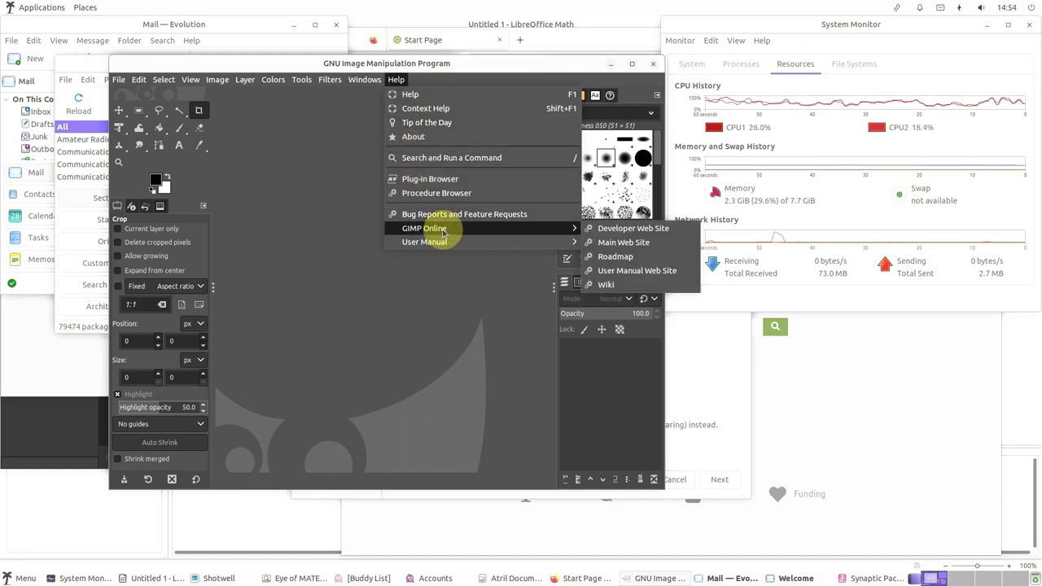
{"action": "left_click", "coordinate": [447, 140]}
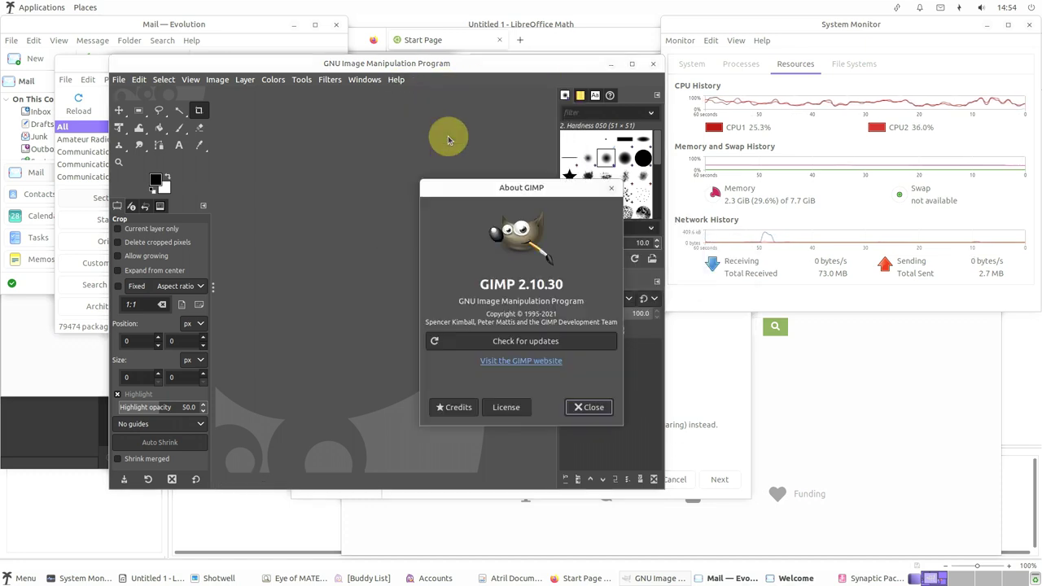
{"action": "left_click", "coordinate": [594, 408]}
{"action": "left_click", "coordinate": [654, 65]}
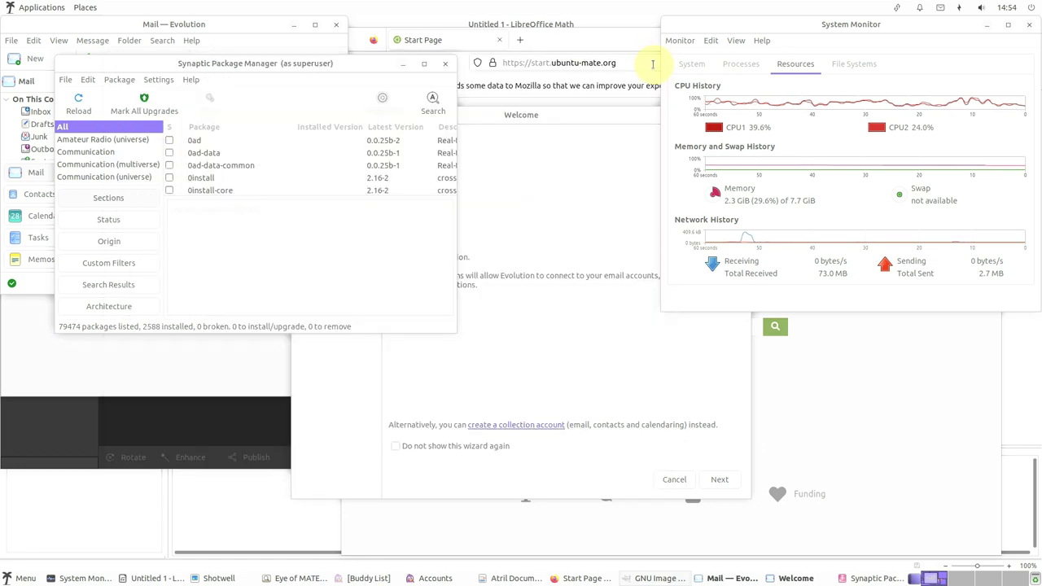
Advance Evolution's setup assistant to the Identity page, go back to Restore from Backup, and close the assistant.
{"action": "left_click", "coordinate": [562, 134]}
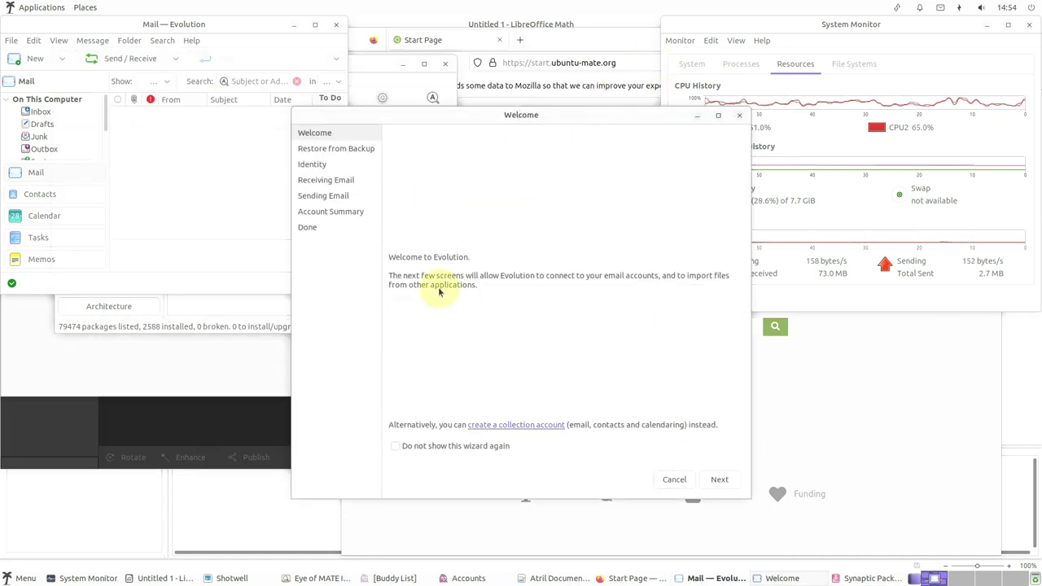
{"action": "left_click", "coordinate": [718, 480]}
{"action": "left_click", "coordinate": [719, 479]}
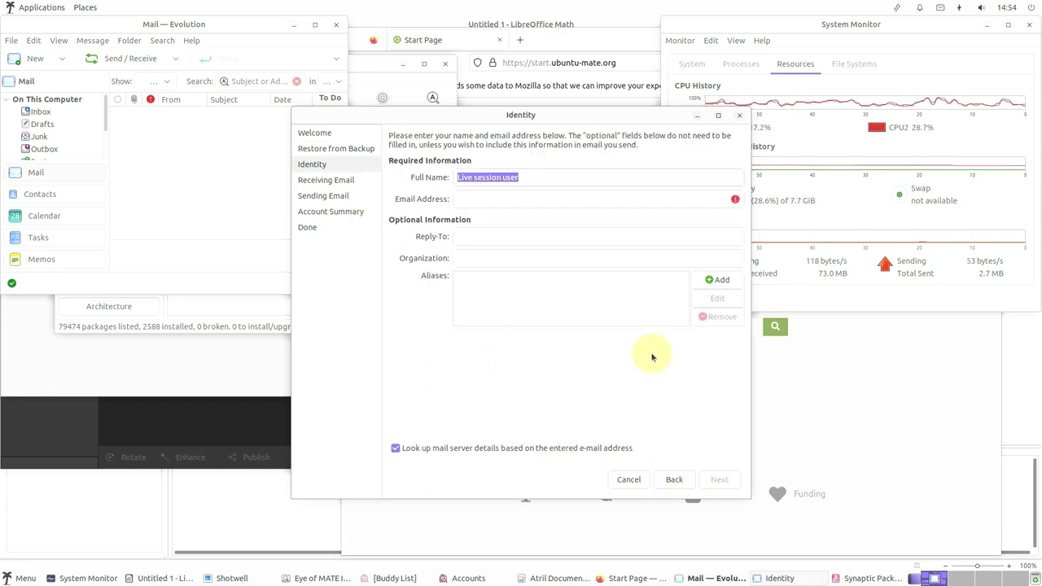
{"action": "left_click", "coordinate": [675, 481]}
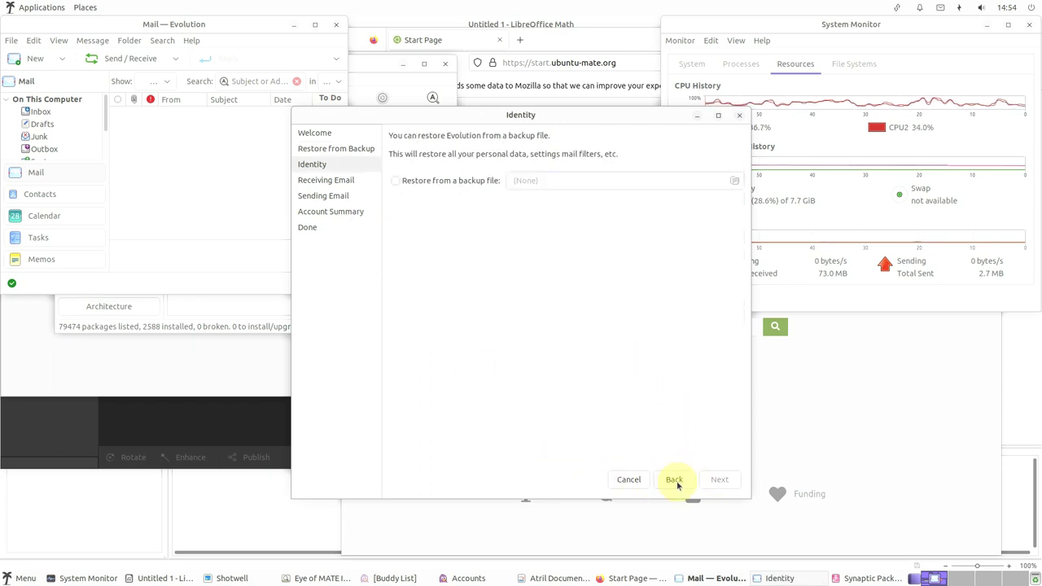
{"action": "left_click", "coordinate": [739, 115]}
Check Firefox's version in its About information and close the browser.
{"action": "left_click", "coordinate": [562, 167]}
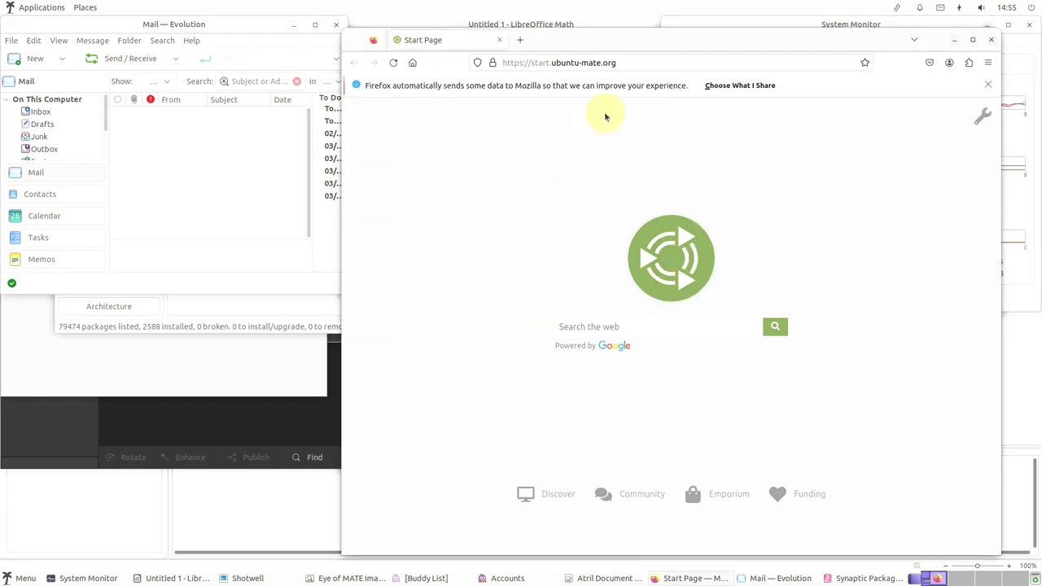
{"action": "left_click", "coordinate": [987, 65]}
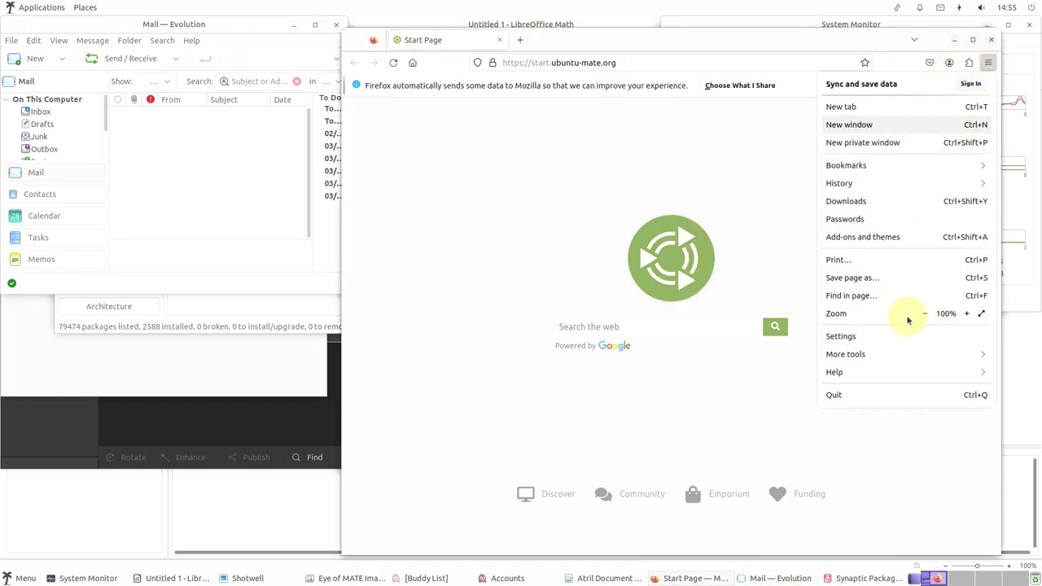
{"action": "left_click", "coordinate": [872, 373]}
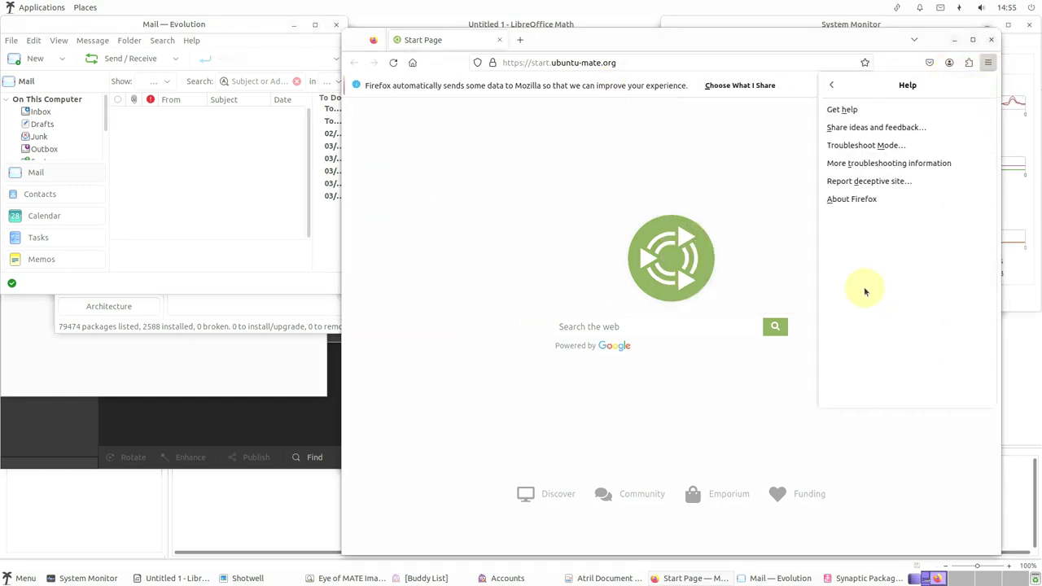
{"action": "left_click", "coordinate": [858, 199]}
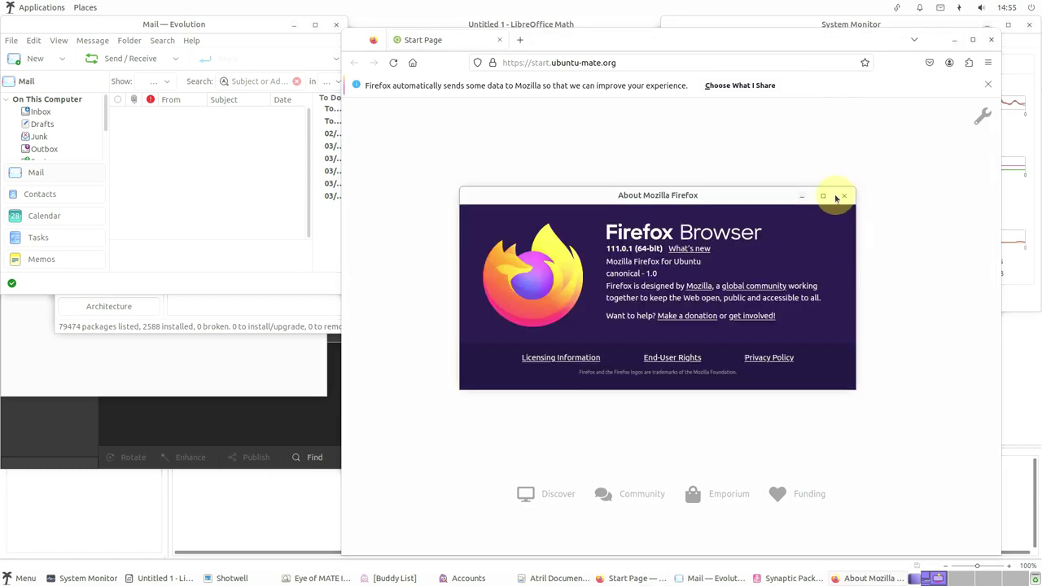
{"action": "left_click", "coordinate": [846, 196]}
{"action": "left_click", "coordinate": [988, 41]}
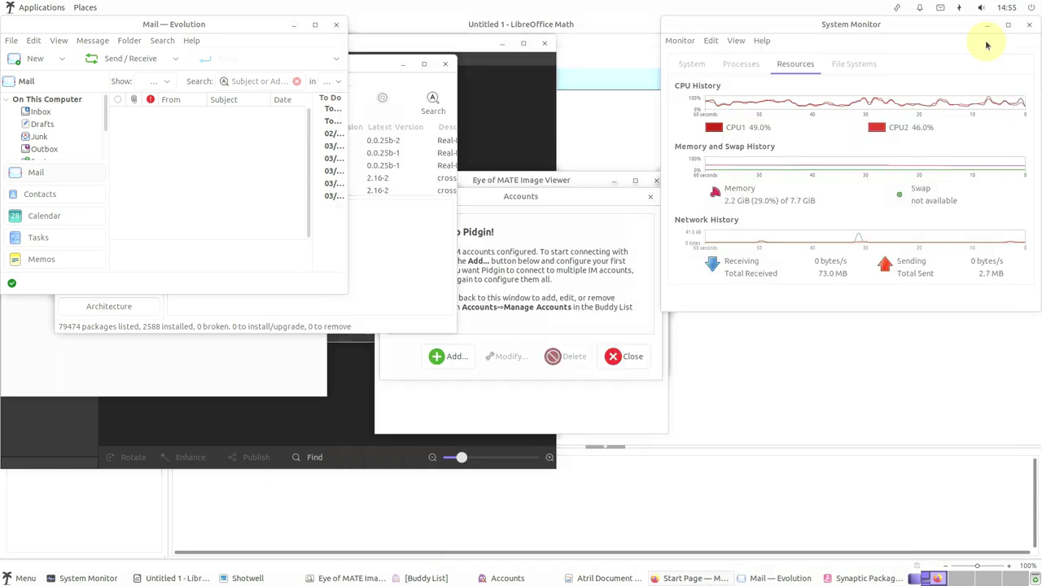
Review the Advanced and Proxy options for adding a Pidgin account, cancel the new account, and close the Accounts window.
{"action": "left_click", "coordinate": [530, 198]}
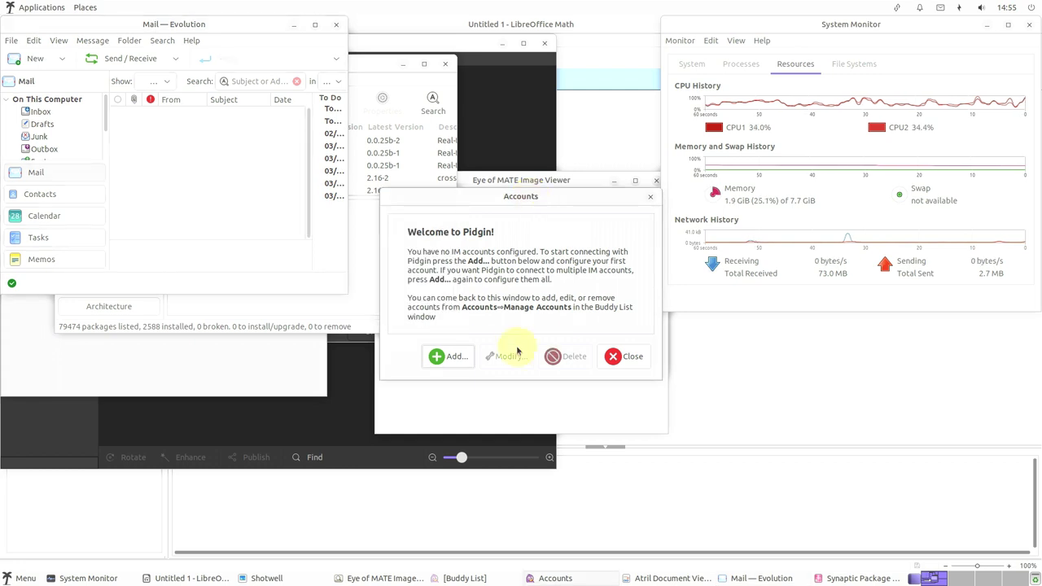
{"action": "left_click", "coordinate": [454, 363]}
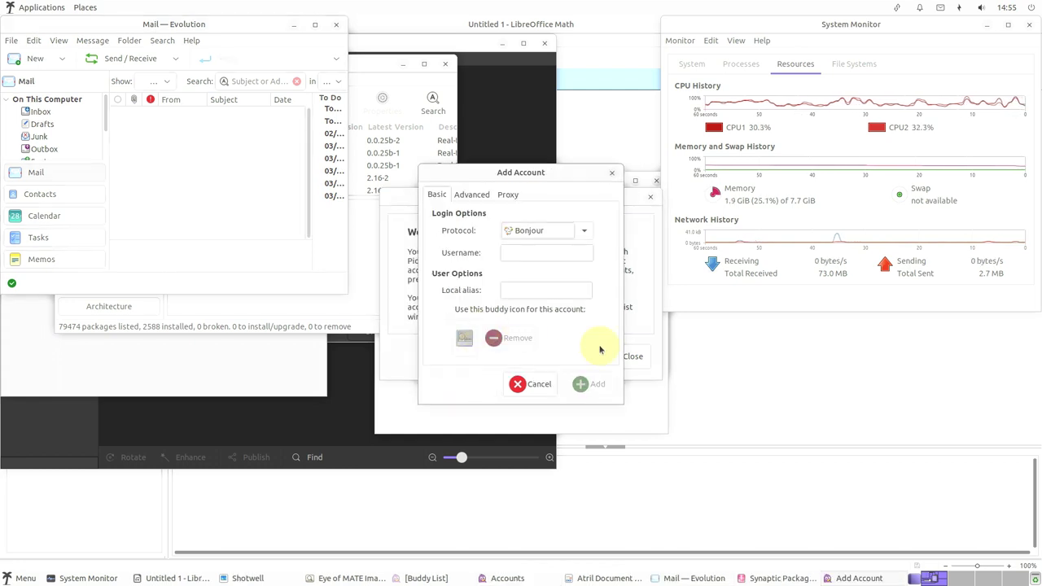
{"action": "left_click", "coordinate": [480, 195]}
{"action": "left_click", "coordinate": [506, 195]}
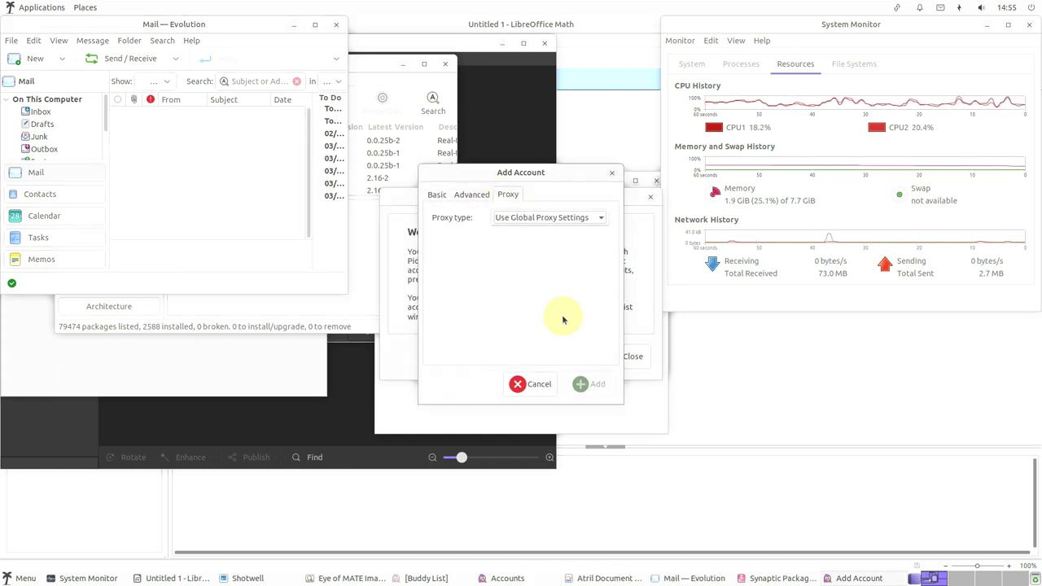
{"action": "left_click", "coordinate": [532, 383]}
{"action": "left_click", "coordinate": [632, 358]}
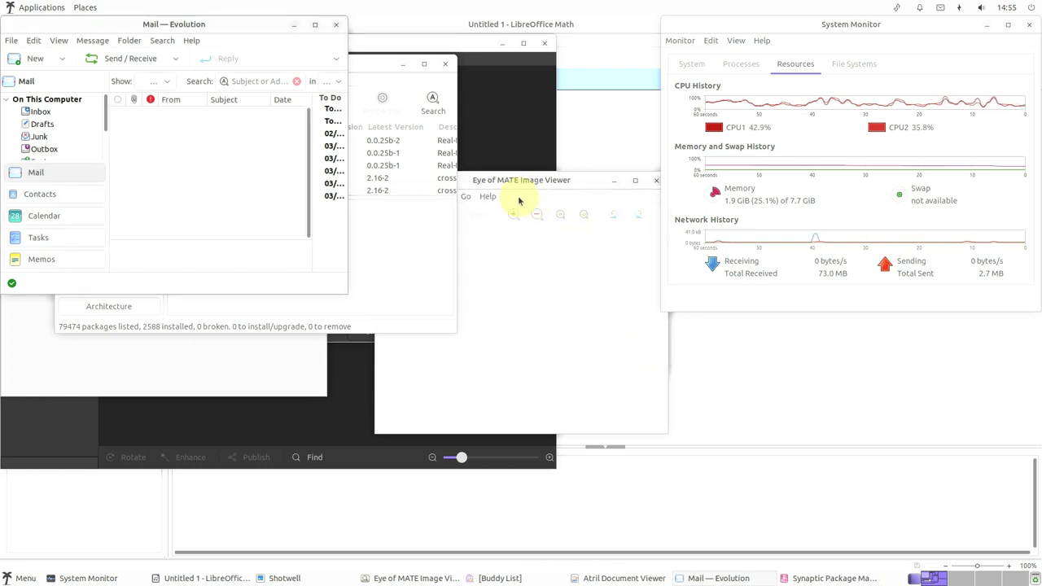
Check Eye of MATE's version in its About information and close the image viewer.
{"action": "left_click", "coordinate": [488, 196]}
{"action": "left_click", "coordinate": [521, 232]}
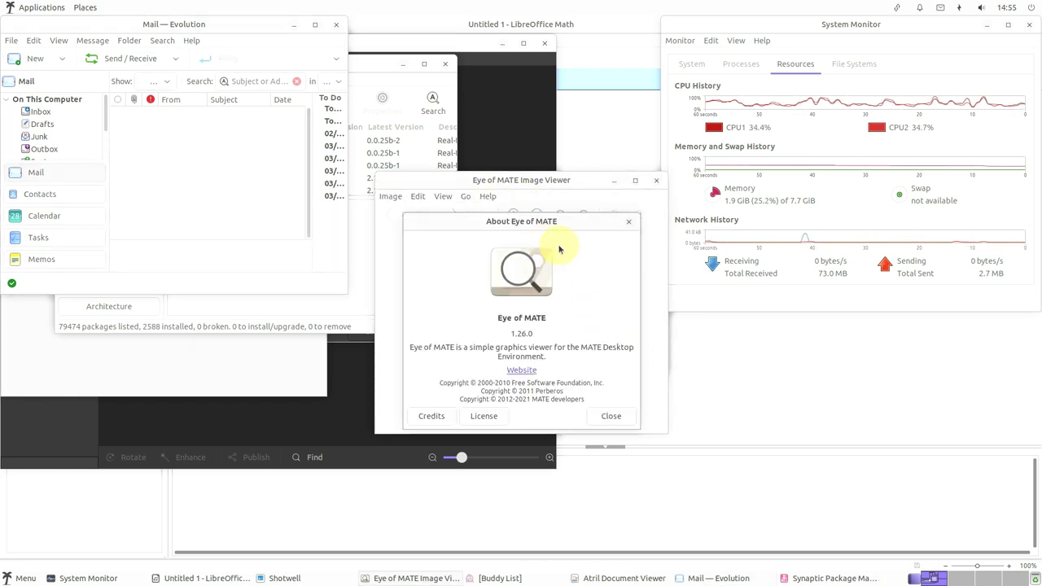
{"action": "left_click", "coordinate": [629, 223]}
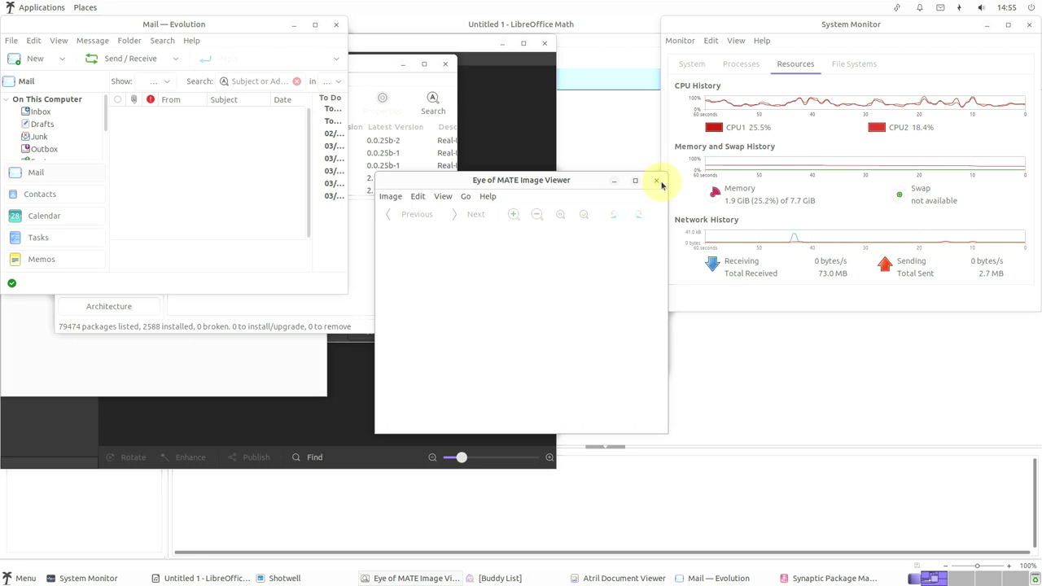
{"action": "left_click", "coordinate": [656, 180]}
Dismiss Shotwell's welcome message to check its version in the About information, and close Shotwell.
{"action": "left_click", "coordinate": [541, 182]}
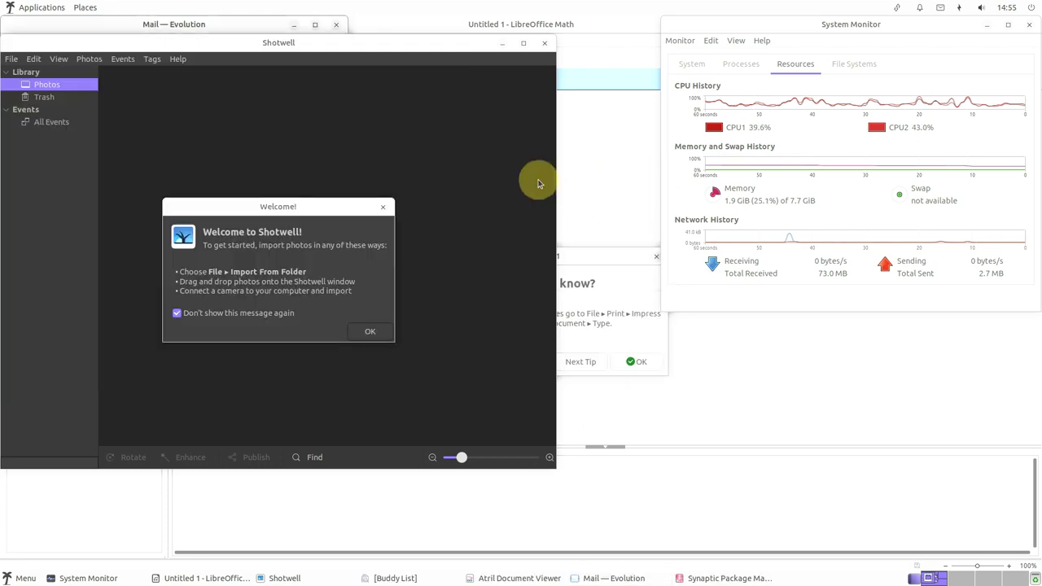
{"action": "left_click", "coordinate": [363, 328]}
{"action": "left_click", "coordinate": [178, 59]}
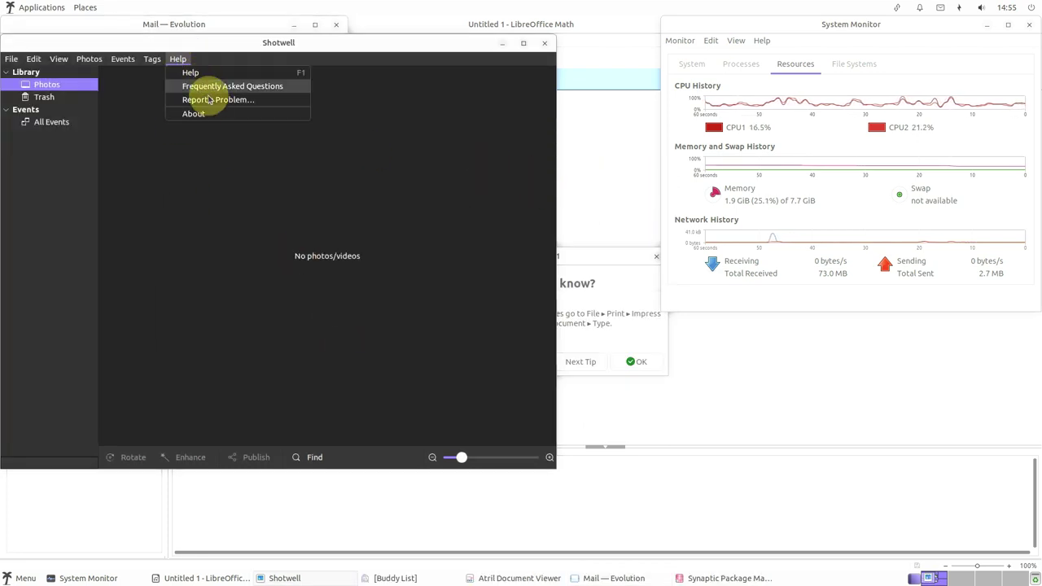
{"action": "left_click", "coordinate": [210, 113]}
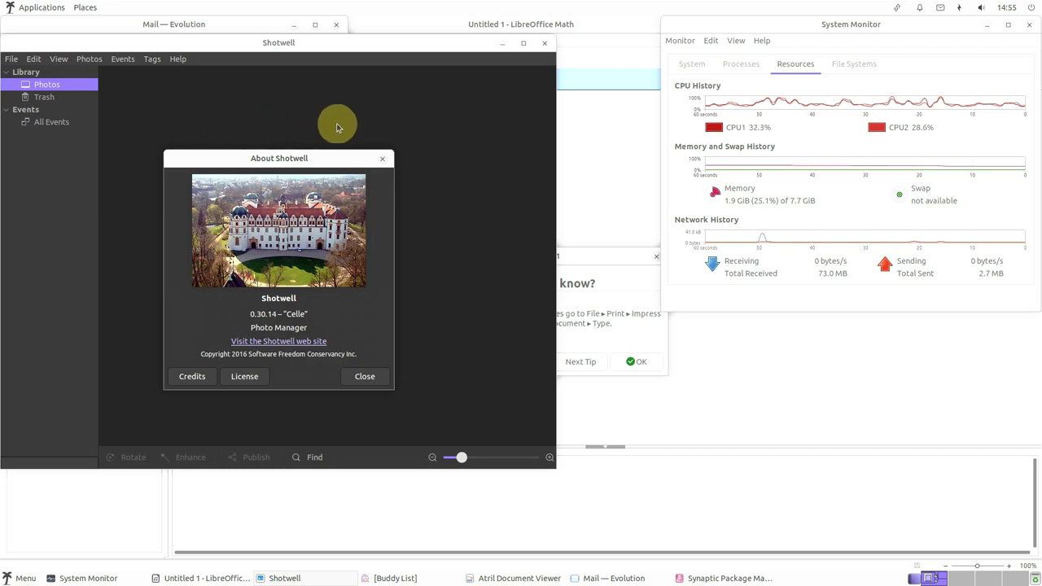
{"action": "left_click", "coordinate": [382, 158]}
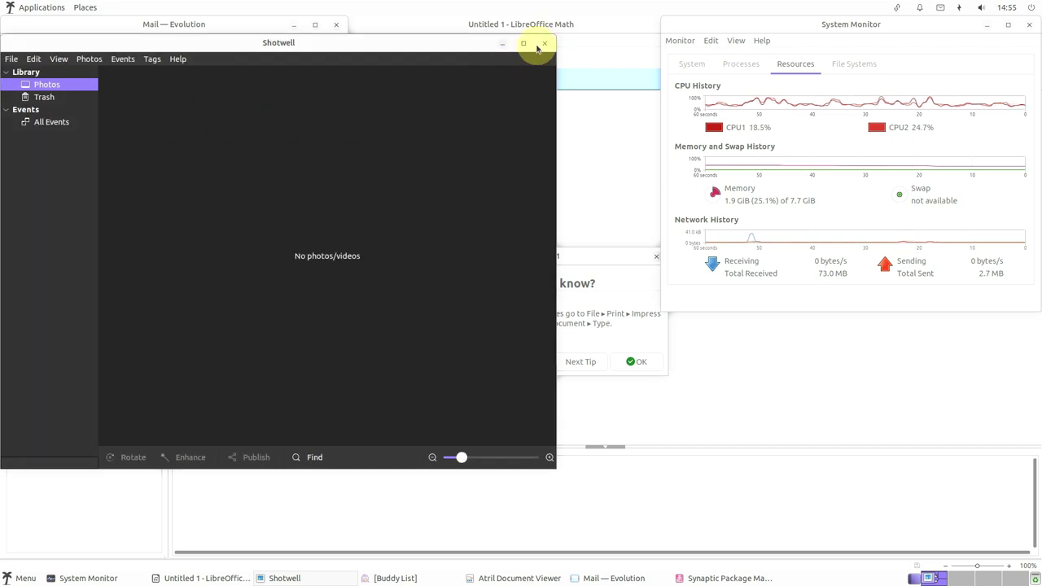
{"action": "left_click", "coordinate": [544, 44]}
Dismiss LibreOffice Math's Tip of the Day and check the version in its About information.
{"action": "left_click", "coordinate": [545, 31]}
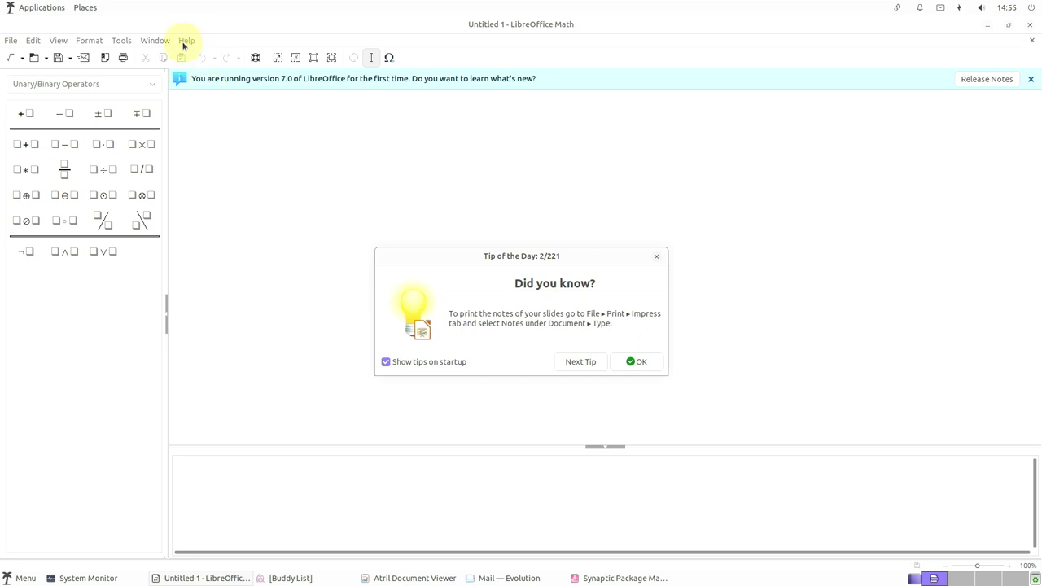
{"action": "left_click", "coordinate": [635, 363]}
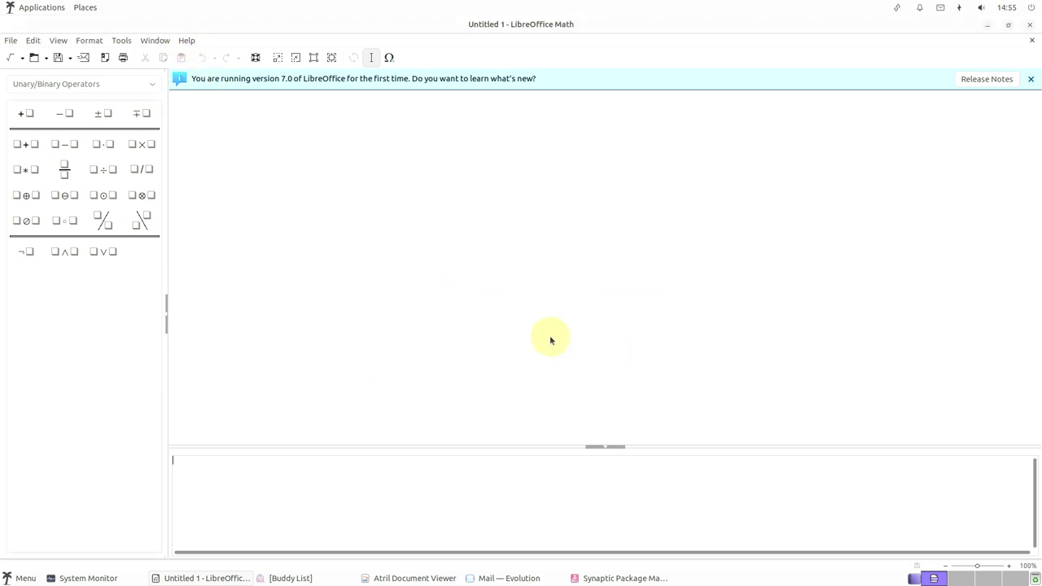
{"action": "left_click", "coordinate": [188, 41]}
{"action": "left_click", "coordinate": [240, 213]}
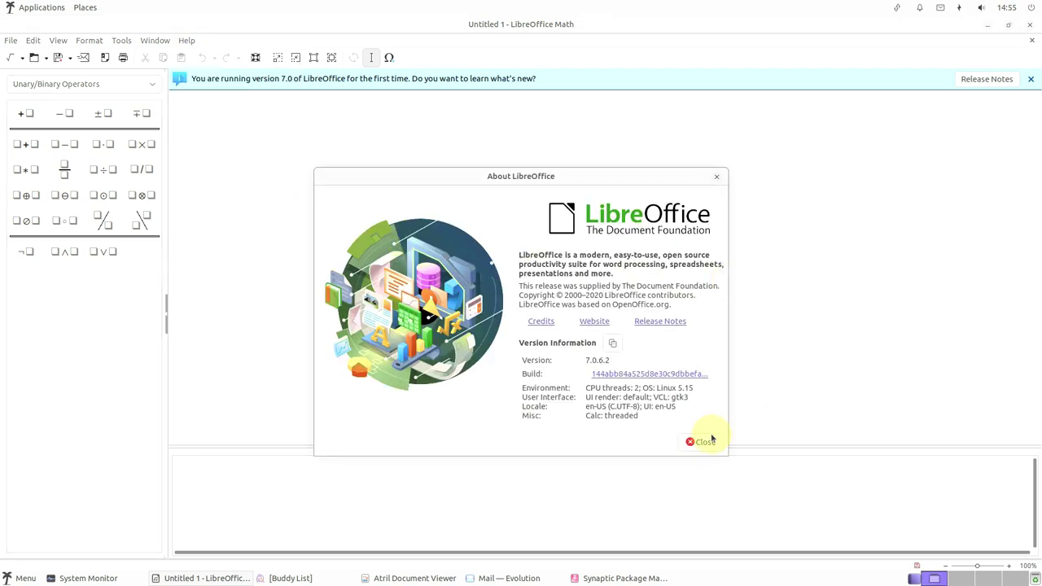
{"action": "left_click", "coordinate": [702, 442]}
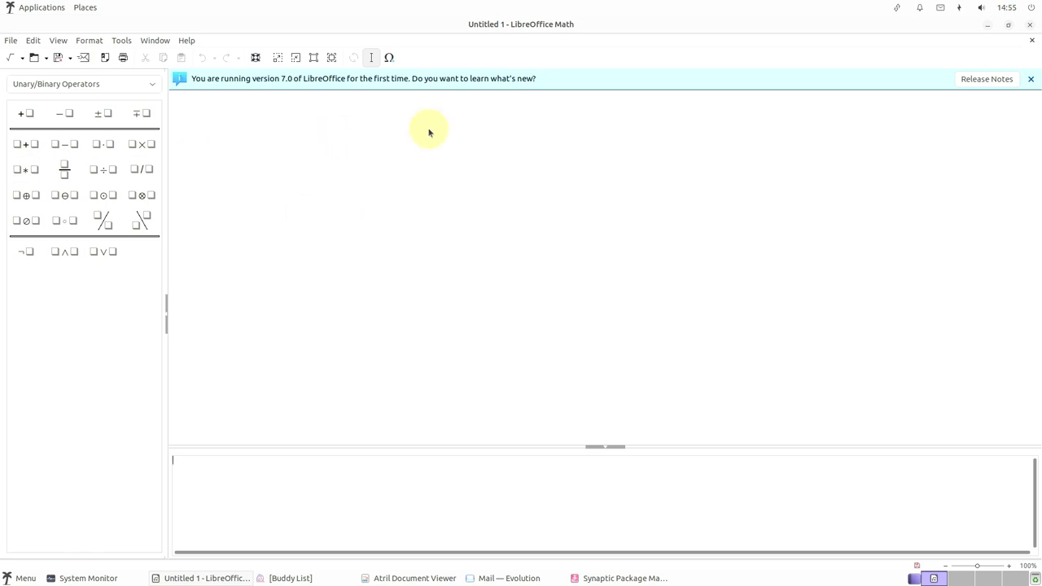
Close LibreOffice Math without saving the untitled document.
{"action": "left_click", "coordinate": [1032, 26]}
{"action": "left_click", "coordinate": [525, 341]}
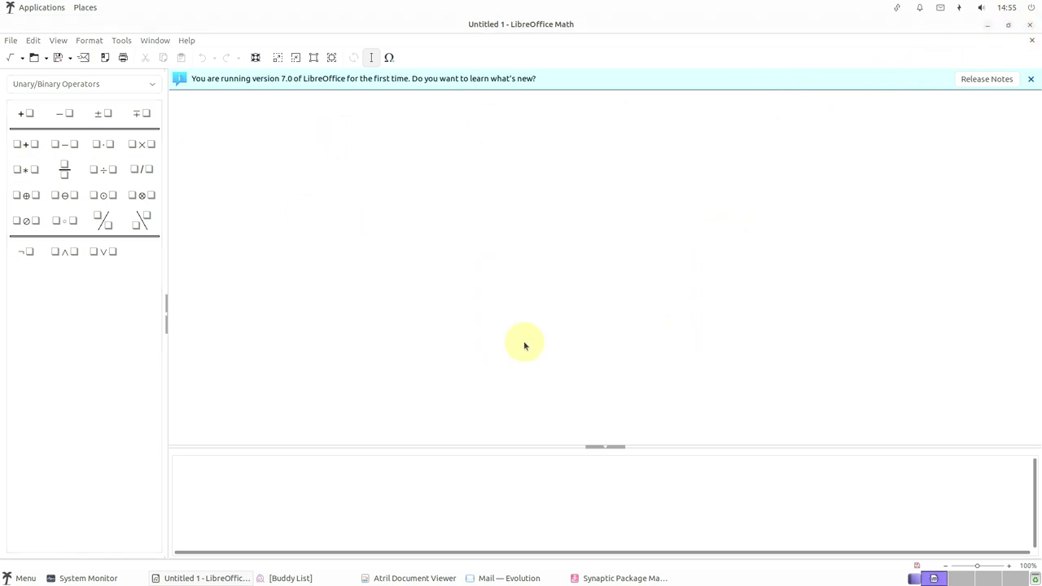
{"action": "left_click", "coordinate": [1029, 28]}
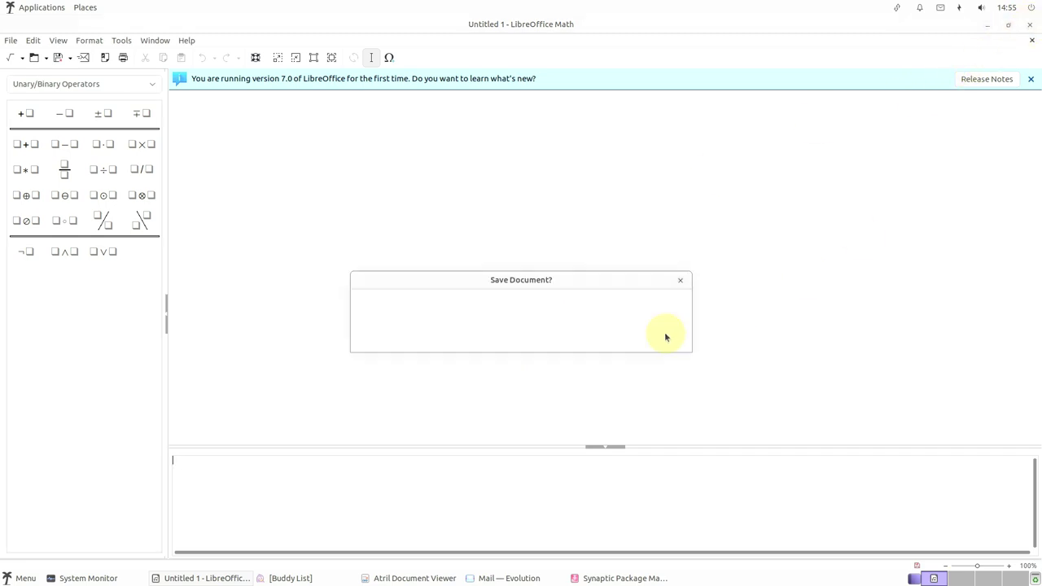
{"action": "left_click", "coordinate": [439, 338]}
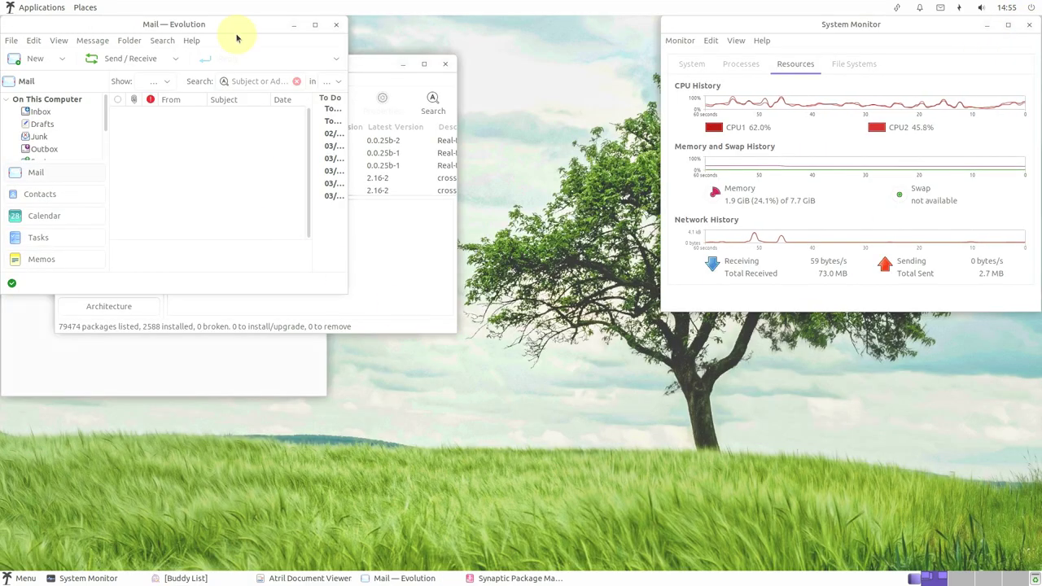
Bring Synaptic Package Manager forward, resize it to fill the space beside System Monitor, and enlarge its package list area.
{"action": "left_click", "coordinate": [403, 235]}
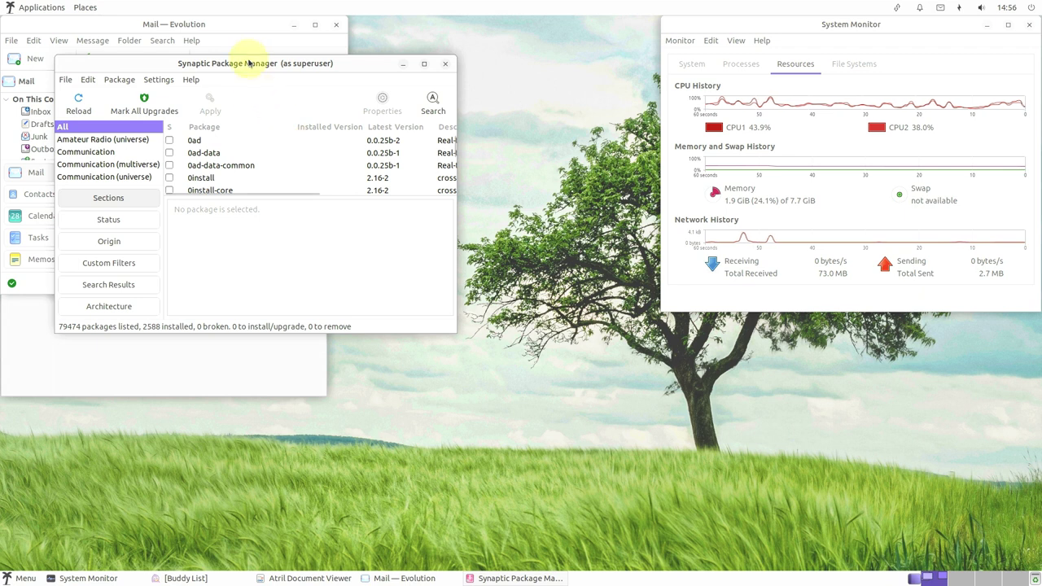
{"action": "left_click_drag", "start_coordinate": [260, 59], "coordinate": [329, 61]}
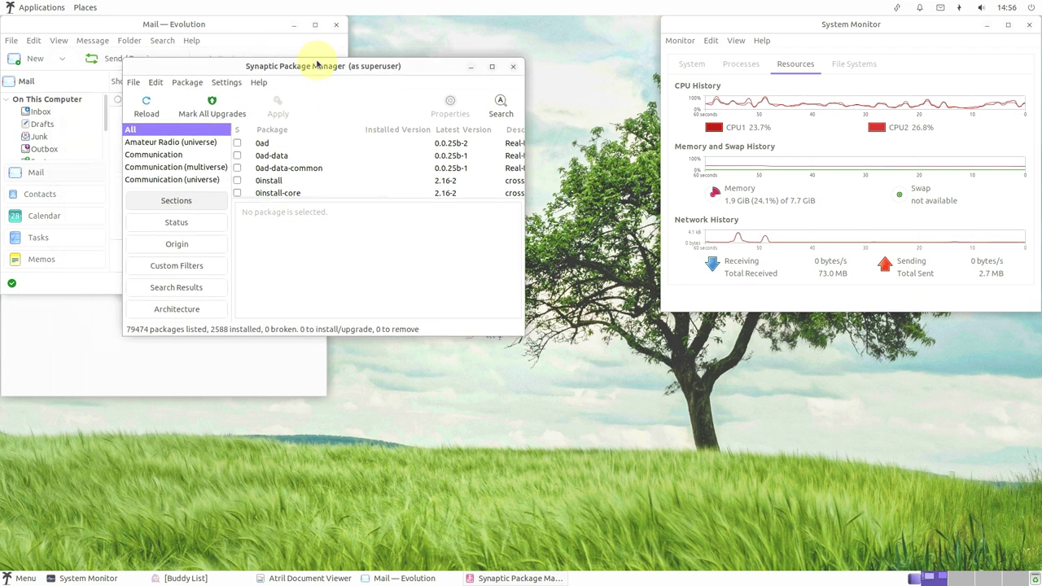
{"action": "left_click", "coordinate": [492, 66]}
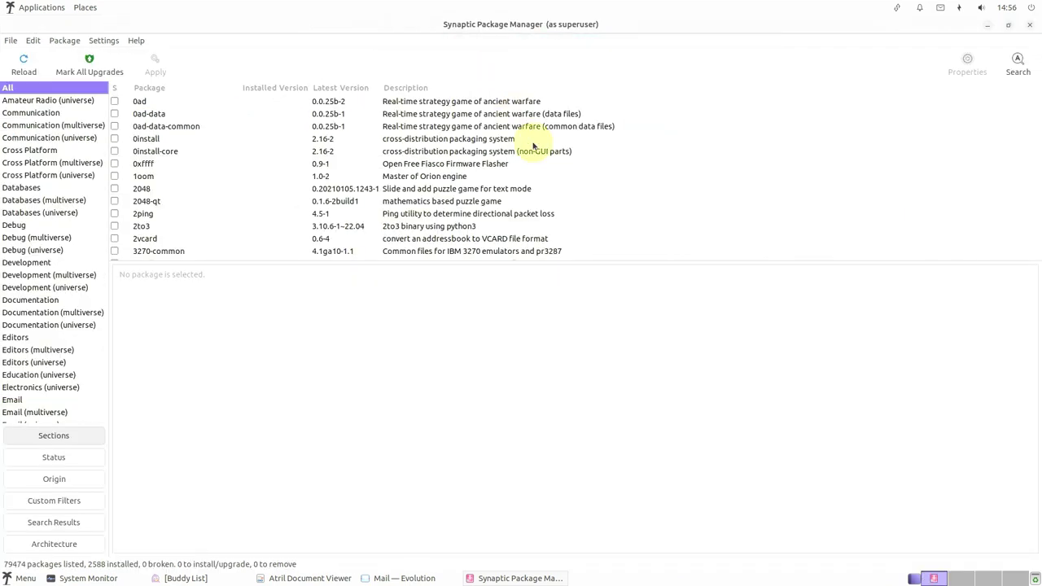
{"action": "left_click", "coordinate": [1009, 26]}
{"action": "left_click_drag", "start_coordinate": [310, 52], "coordinate": [263, 23]}
{"action": "left_click_drag", "start_coordinate": [405, 288], "coordinate": [669, 574]}
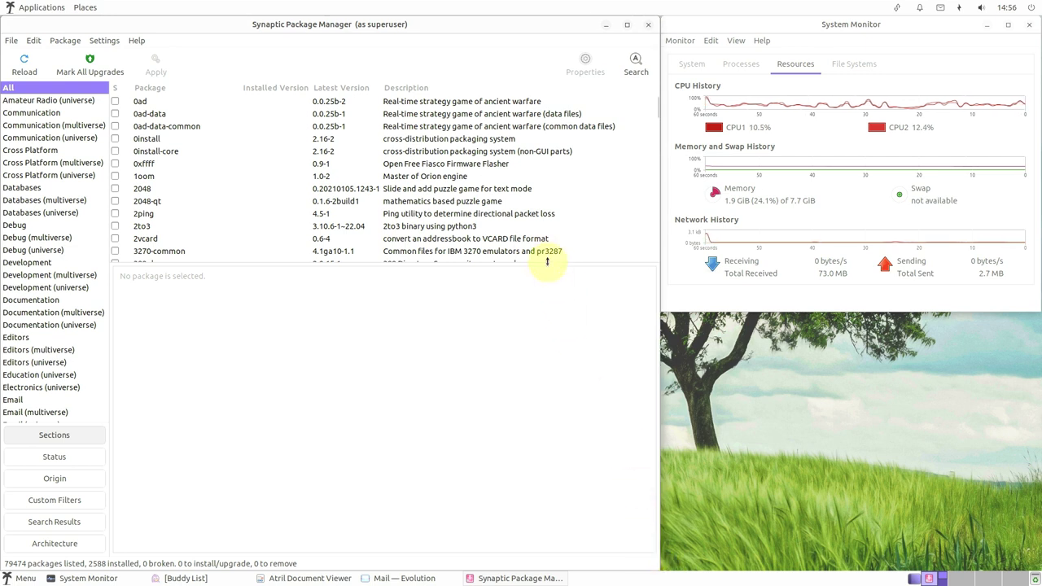
{"action": "left_click_drag", "start_coordinate": [547, 261], "coordinate": [547, 472]}
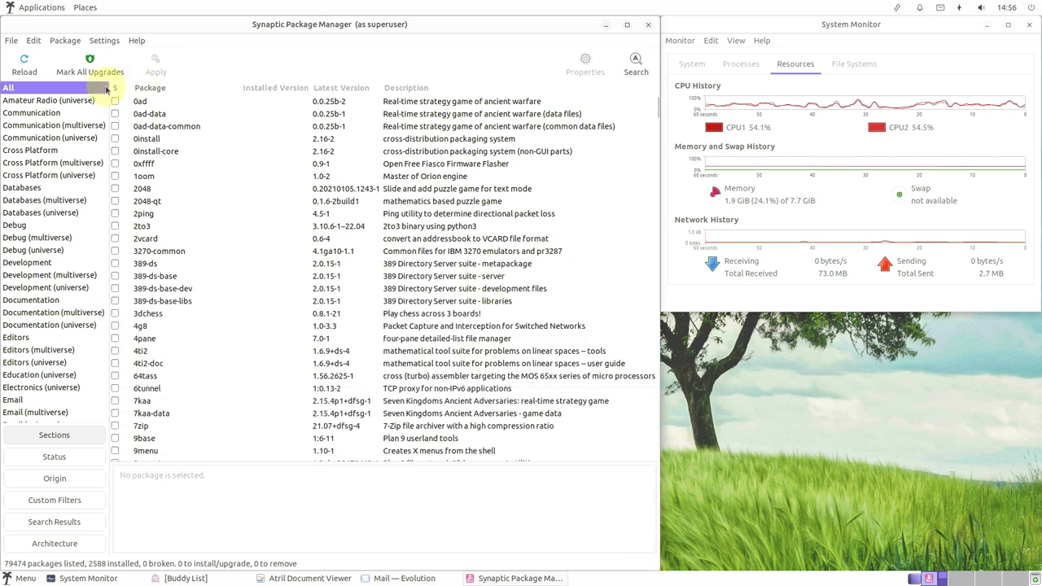
Sort Synaptic's package list by status and browse it to the end.
{"action": "left_click", "coordinate": [118, 88]}
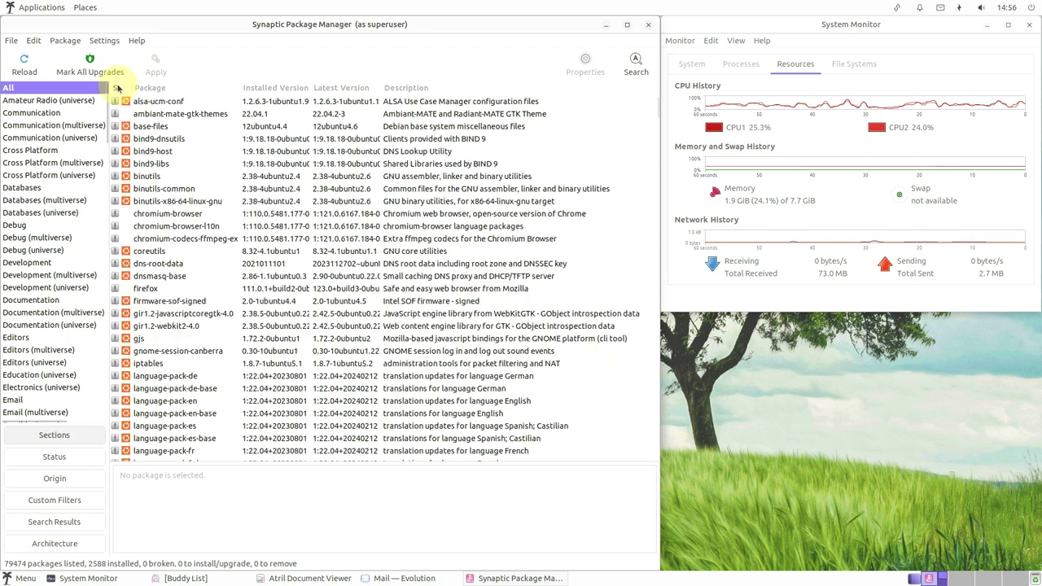
{"action": "left_click_drag", "start_coordinate": [658, 110], "coordinate": [652, 456]}
{"action": "left_click_drag", "start_coordinate": [656, 386], "coordinate": [640, 490]}
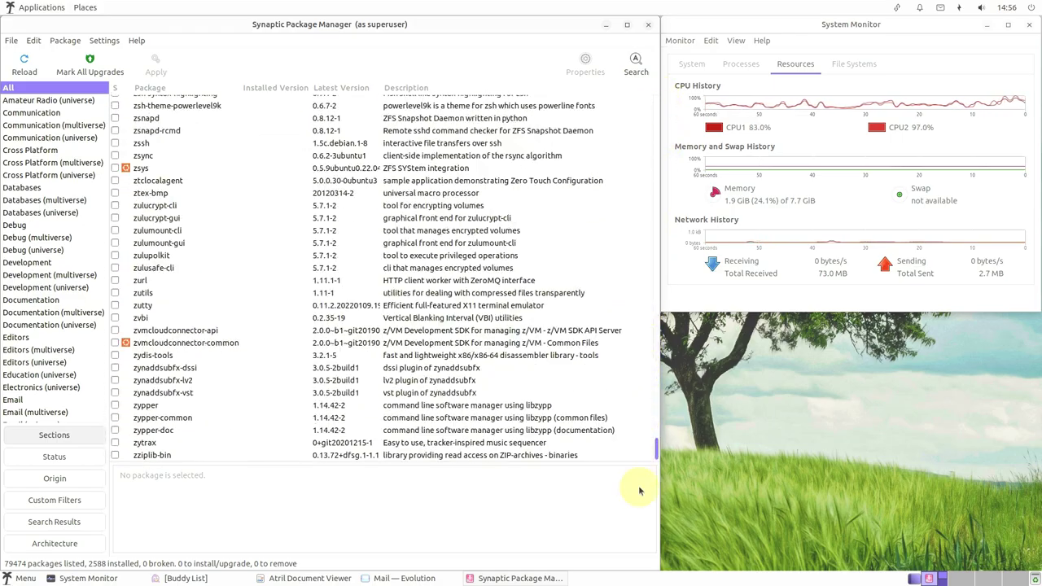
Check Synaptic's version in its About information and quit the package manager.
{"action": "left_click", "coordinate": [139, 44]}
{"action": "left_click", "coordinate": [152, 94]}
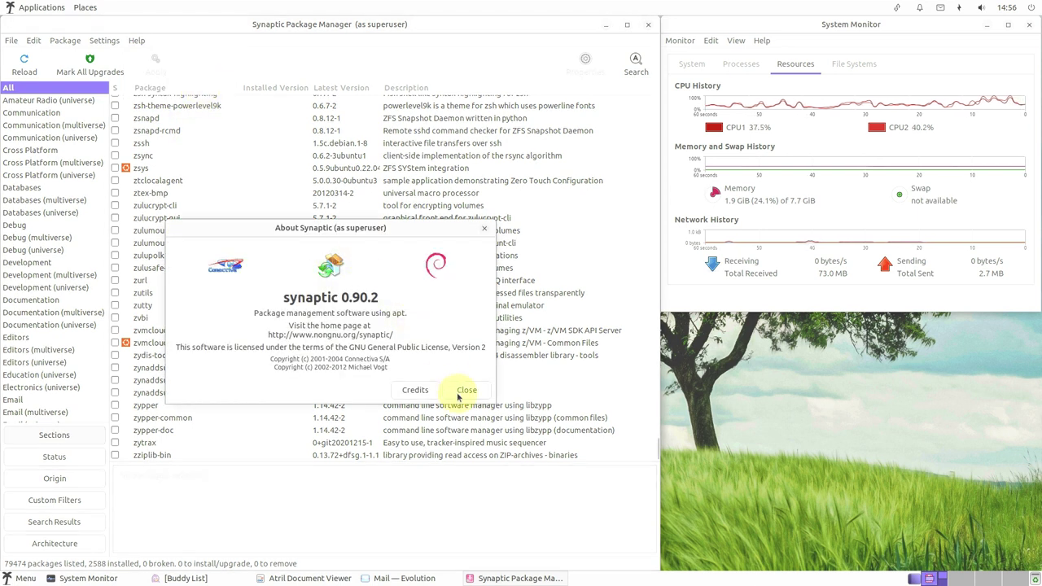
{"action": "left_click", "coordinate": [459, 395]}
{"action": "left_click", "coordinate": [13, 40]}
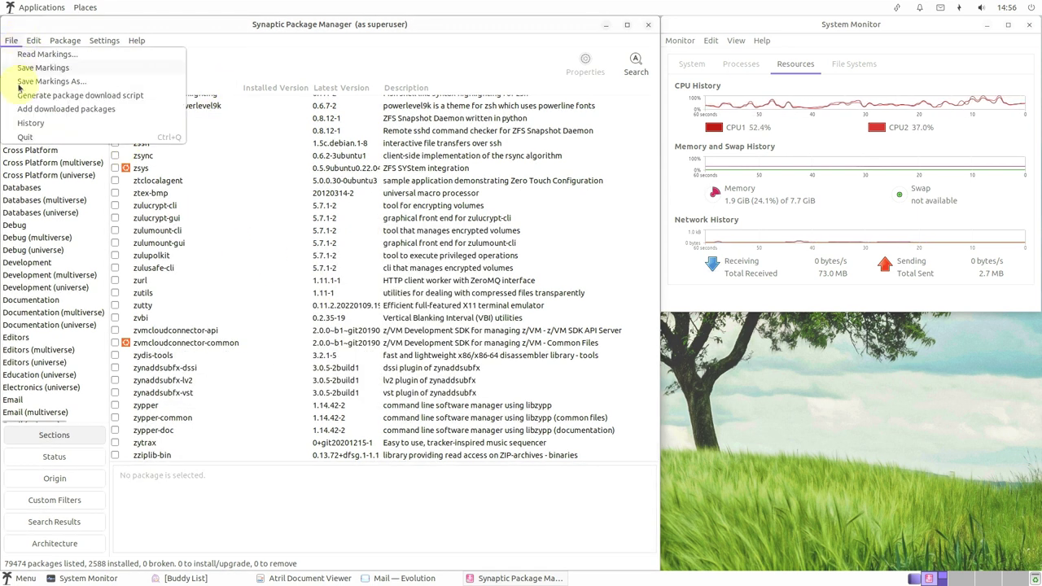
{"action": "left_click", "coordinate": [29, 137]}
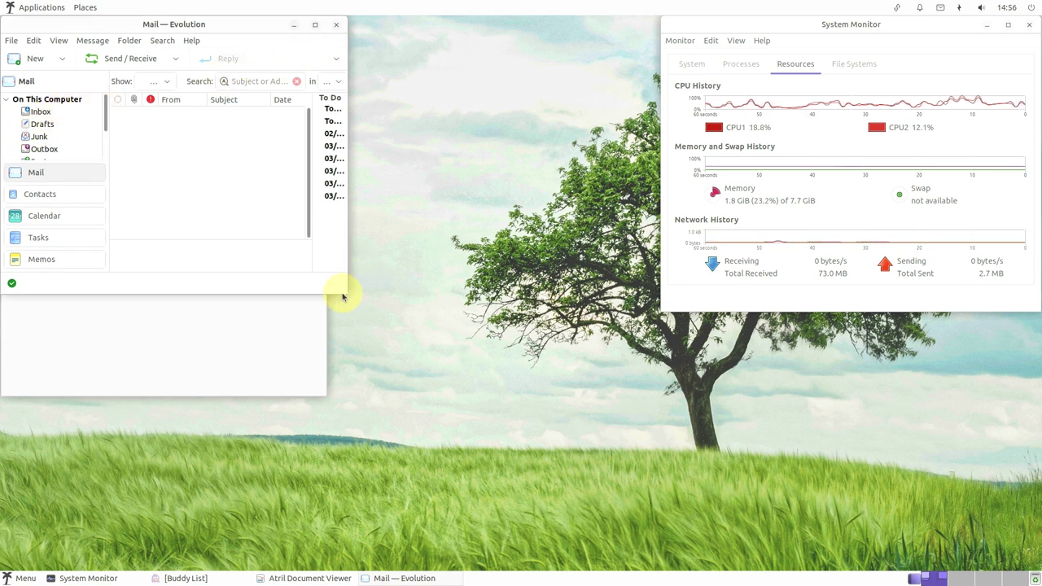
Enlarge the Evolution window, highlight the version number in its About information, and close Evolution.
{"action": "left_click_drag", "start_coordinate": [347, 293], "coordinate": [654, 575]}
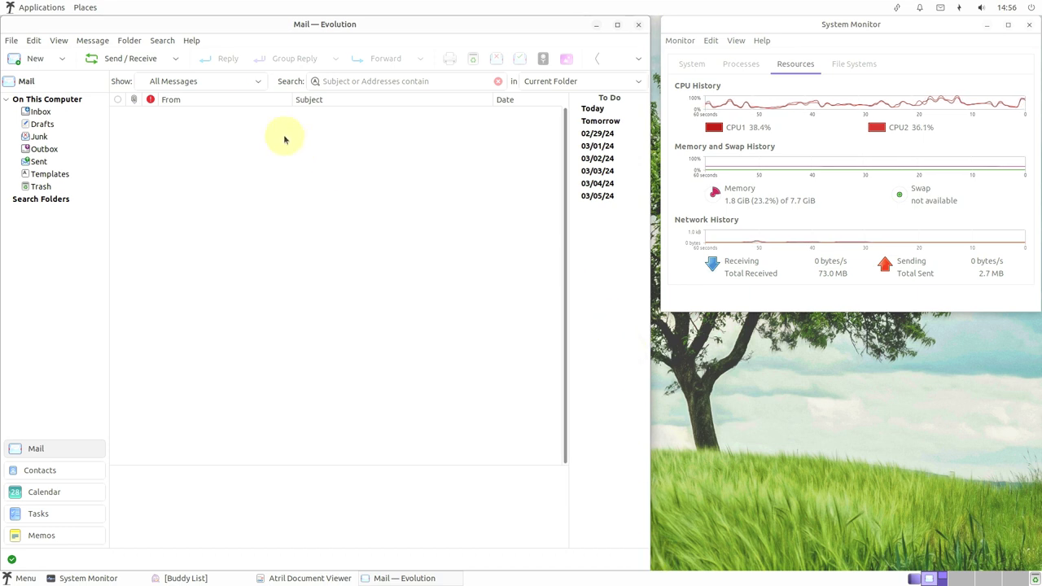
{"action": "left_click", "coordinate": [192, 44]}
{"action": "left_click", "coordinate": [204, 81]}
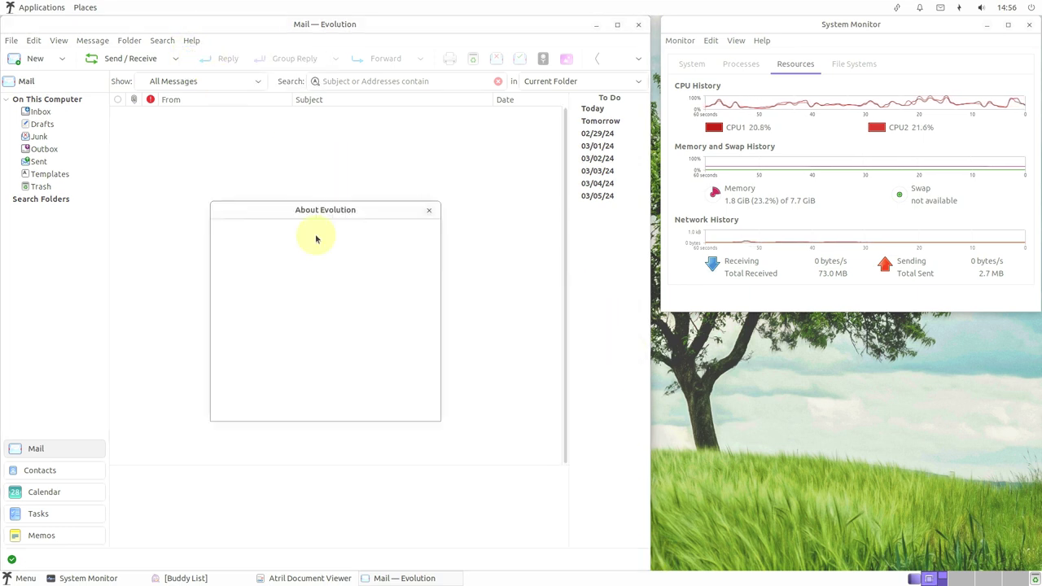
{"action": "left_click_drag", "start_coordinate": [298, 322], "coordinate": [355, 323]}
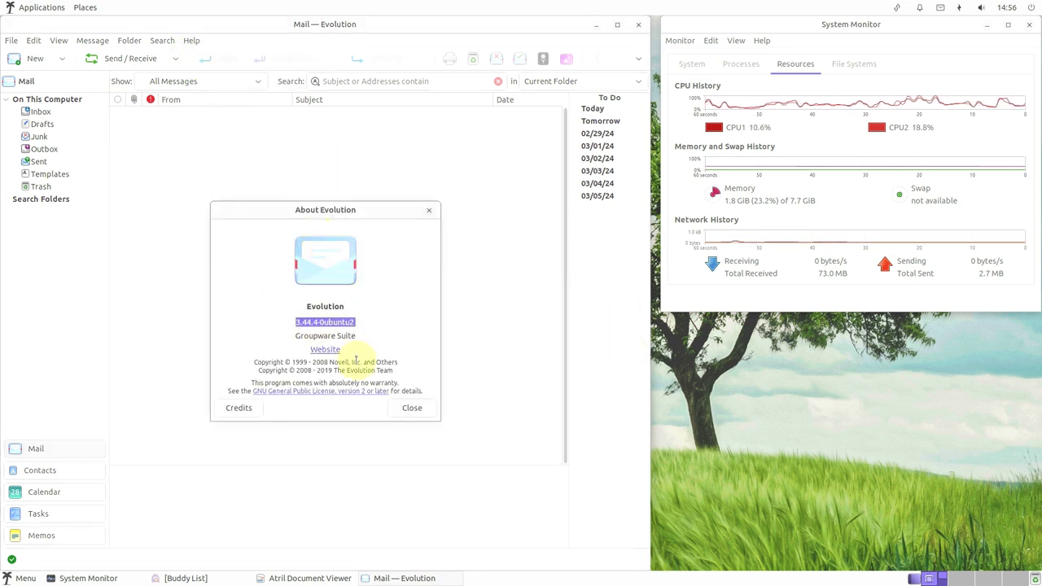
{"action": "left_click", "coordinate": [412, 411]}
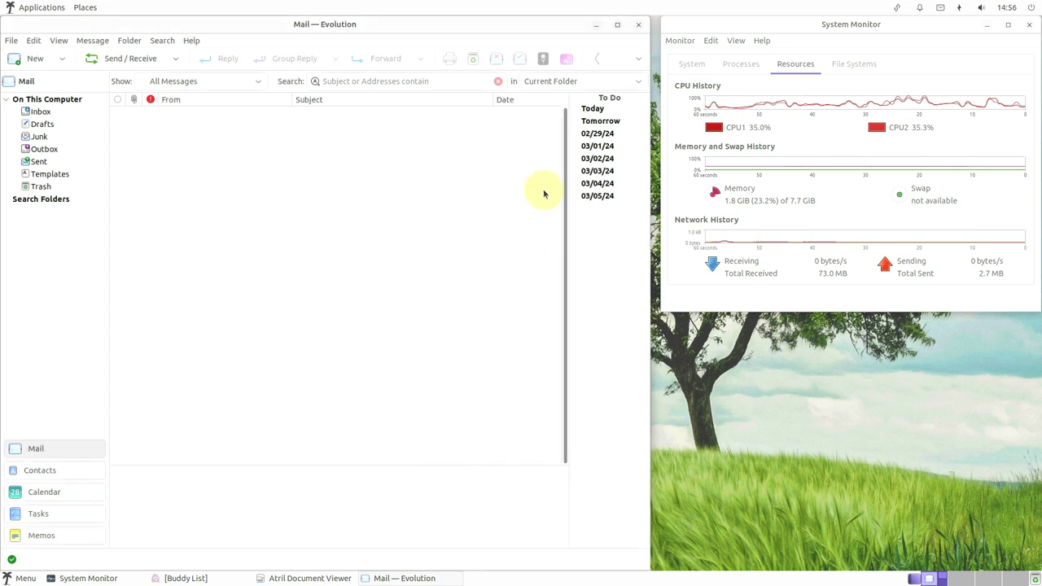
{"action": "left_click", "coordinate": [638, 23]}
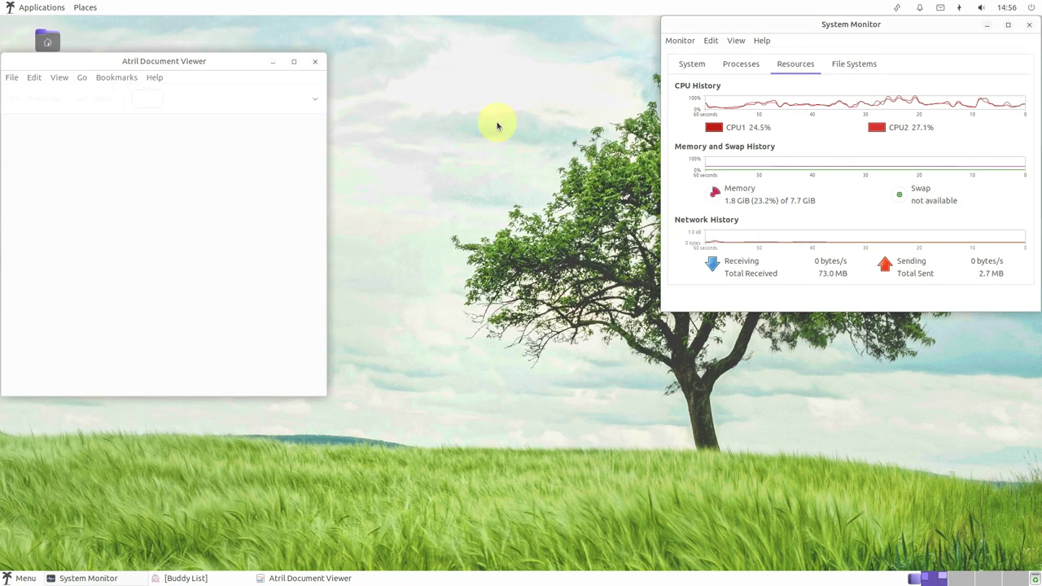
Open Atril Document Viewer's About information to check its version, and close the viewer.
{"action": "left_click", "coordinate": [160, 77]}
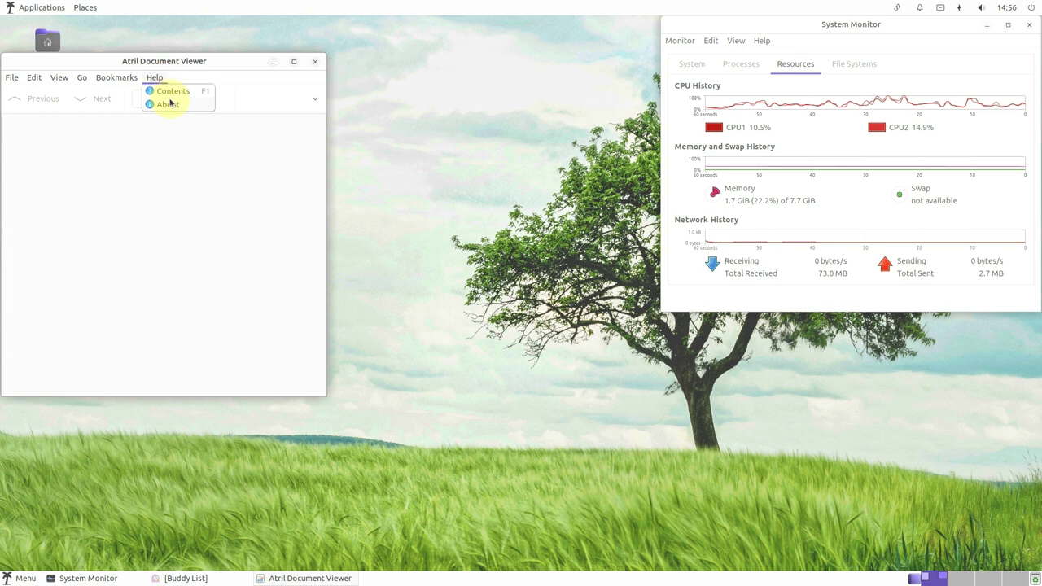
{"action": "left_click", "coordinate": [168, 104]}
{"action": "left_click", "coordinate": [269, 150]}
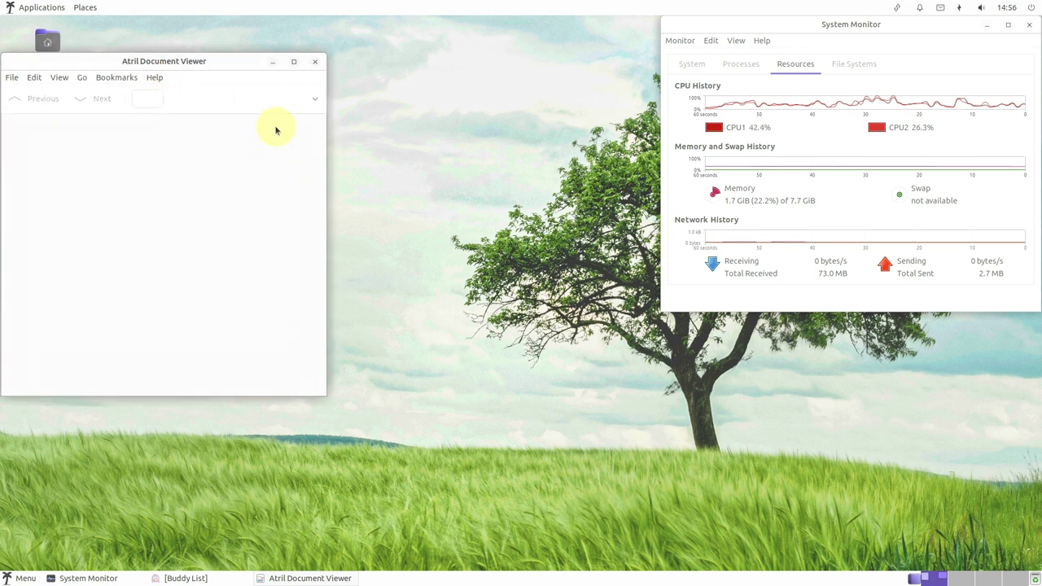
{"action": "left_click", "coordinate": [316, 63]}
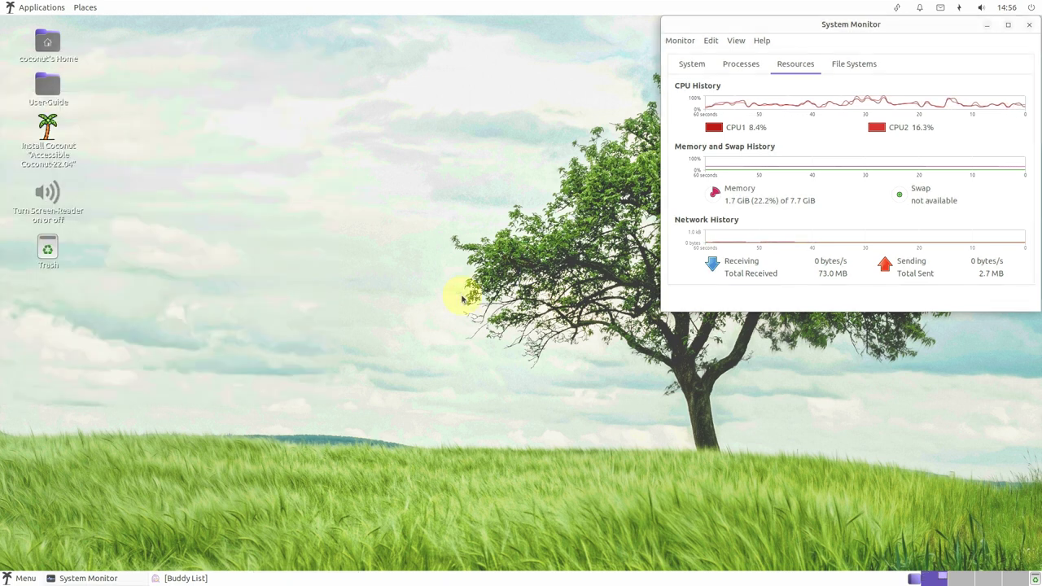
Restore Pidgin's minimized Buddy List, move it clear of the desktop icons, check the version in its About information, and close Pidgin.
{"action": "left_click", "coordinate": [232, 576]}
{"action": "left_click_drag", "start_coordinate": [63, 26], "coordinate": [270, 79]}
{"action": "left_click", "coordinate": [298, 92]}
{"action": "left_click", "coordinate": [323, 214]}
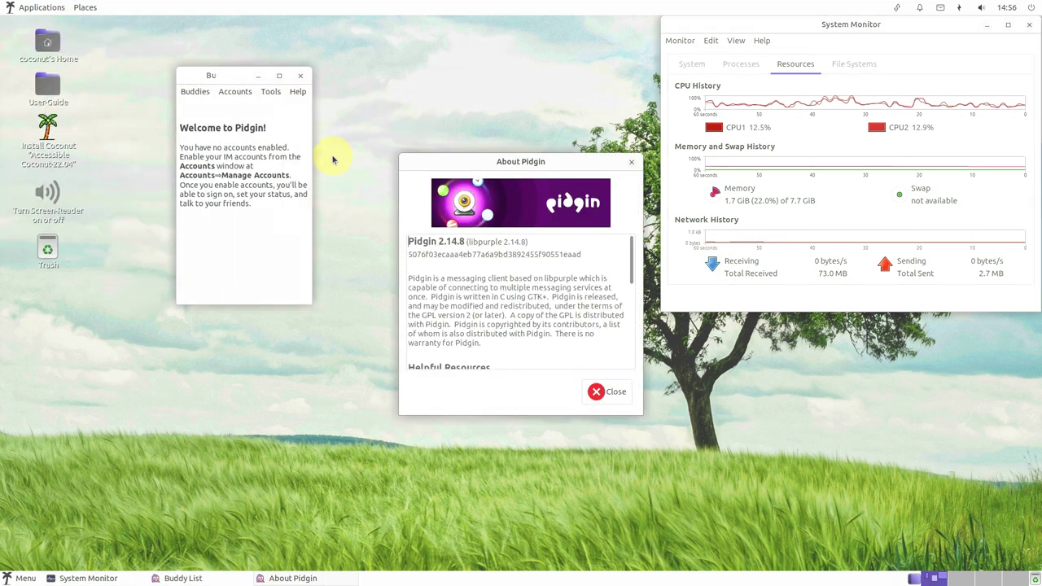
{"action": "left_click", "coordinate": [599, 394]}
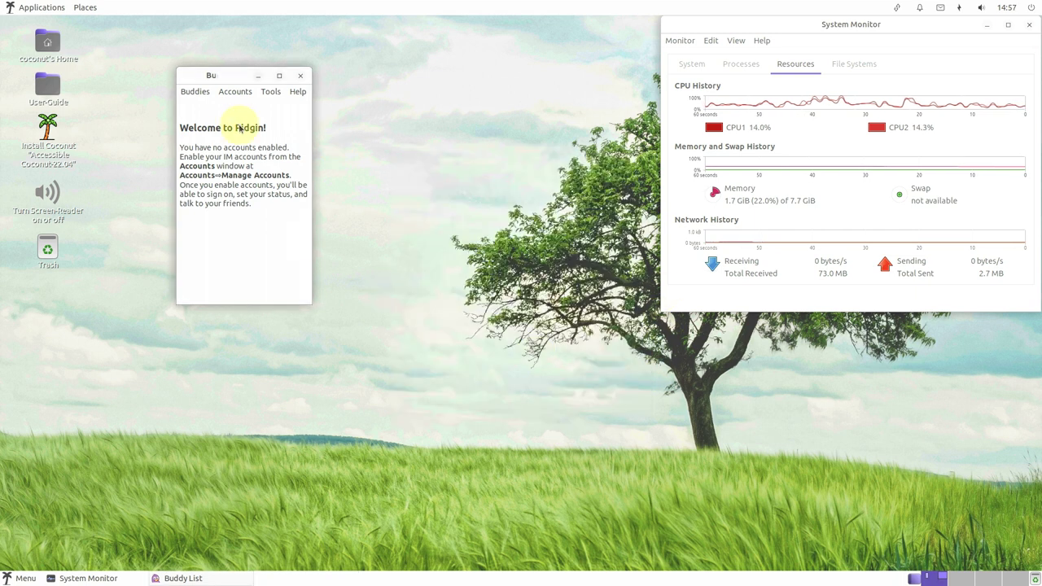
{"action": "left_click", "coordinate": [299, 75]}
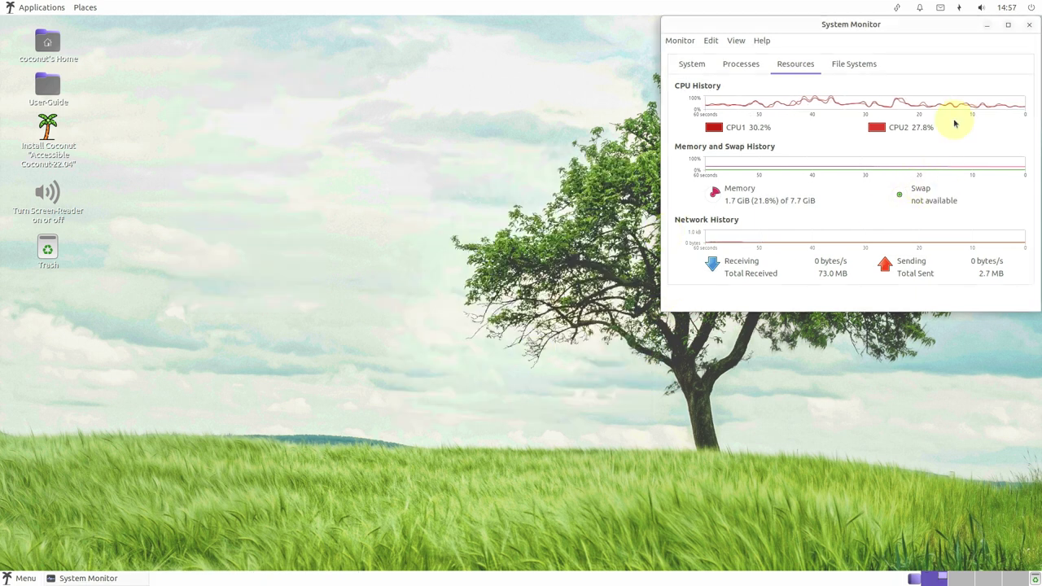
Maximize System Monitor and review its system, processes, resources and file systems information.
{"action": "left_click", "coordinate": [1006, 25]}
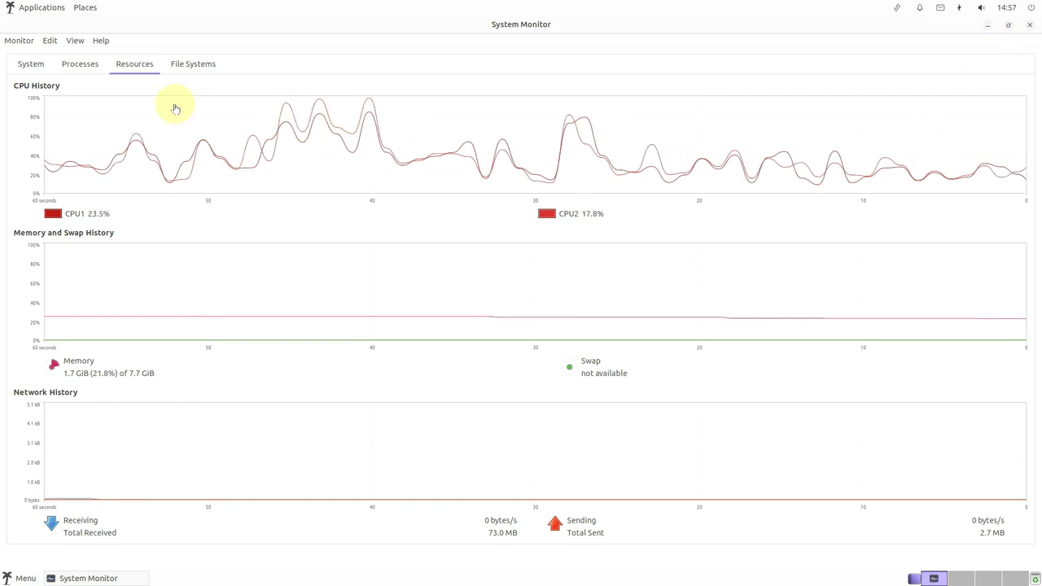
{"action": "left_click", "coordinate": [31, 63]}
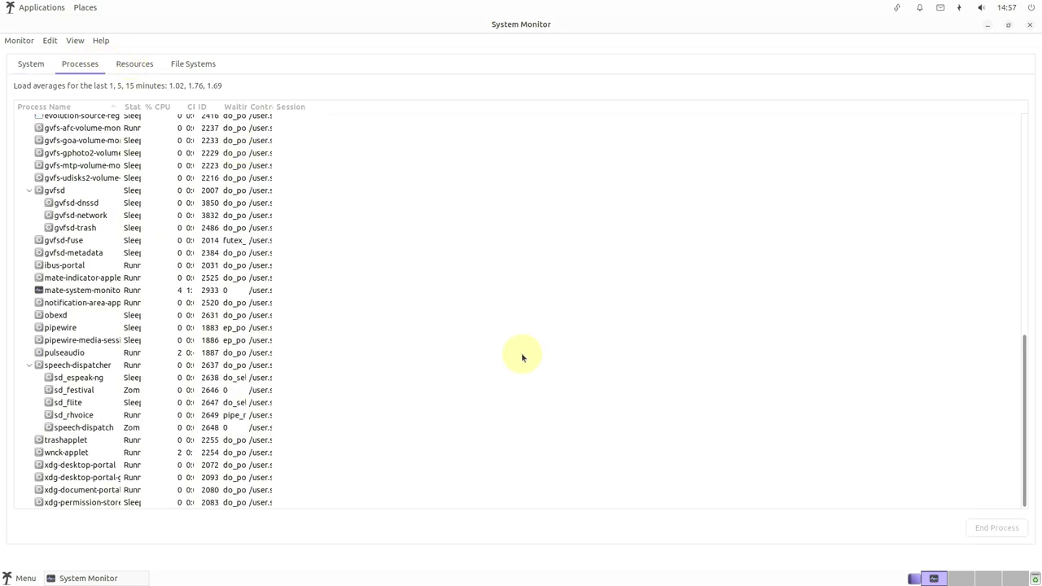
{"action": "scroll", "coordinate": [523, 357], "scroll_direction": "up", "scroll_amount": 5}
{"action": "scroll", "coordinate": [523, 357], "scroll_direction": "down", "scroll_amount": 10}
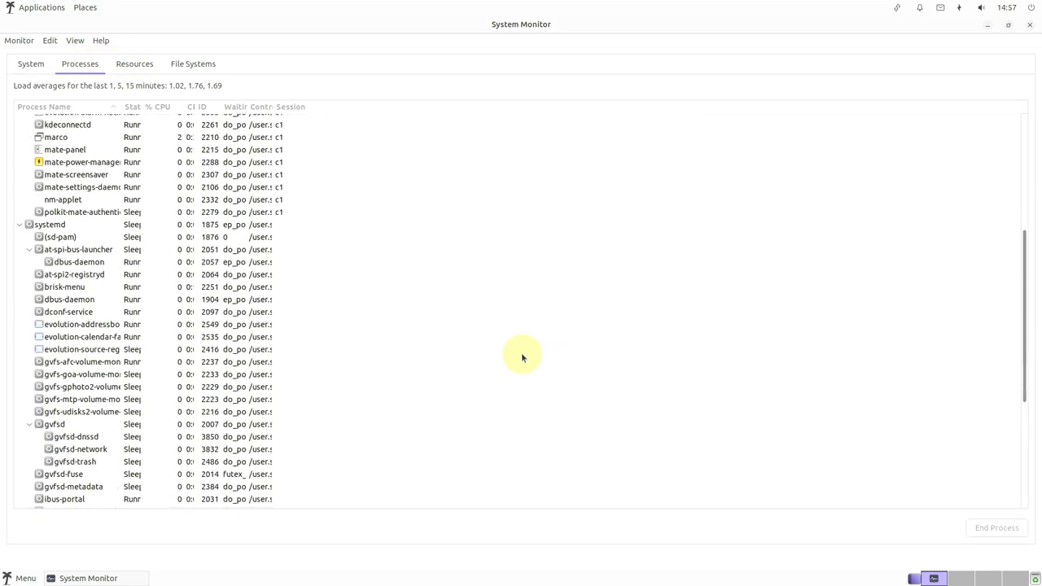
{"action": "left_click", "coordinate": [140, 63]}
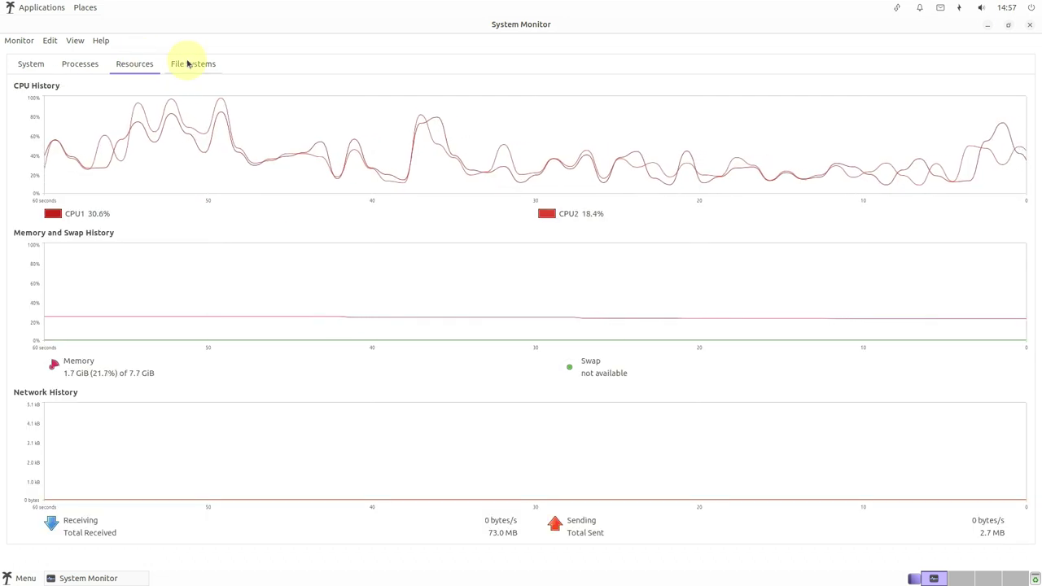
{"action": "left_click", "coordinate": [187, 64]}
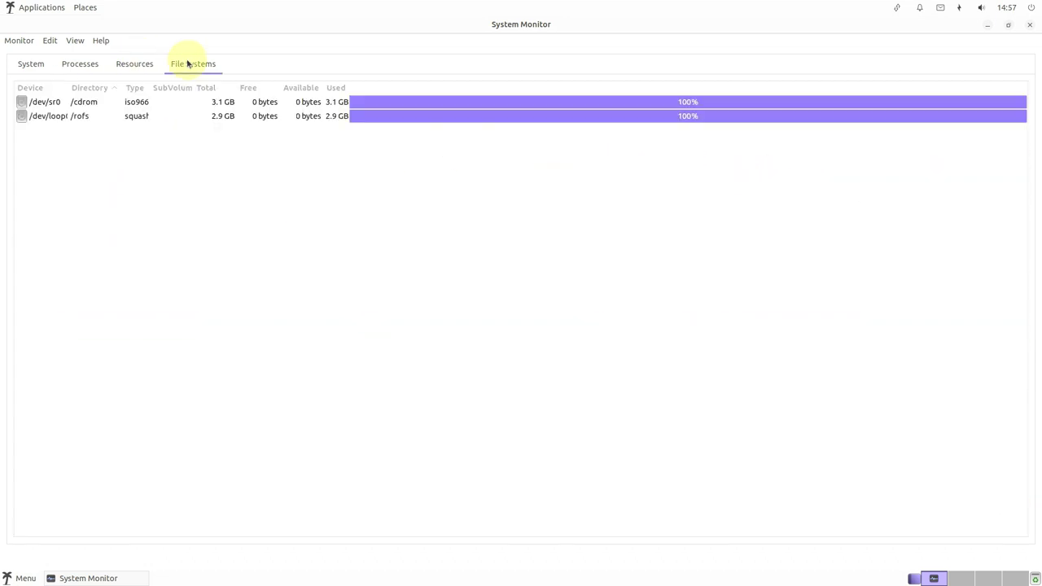
Check System Monitor's version in its About information and close System Monitor.
{"action": "left_click", "coordinate": [100, 41]}
{"action": "left_click", "coordinate": [116, 70]}
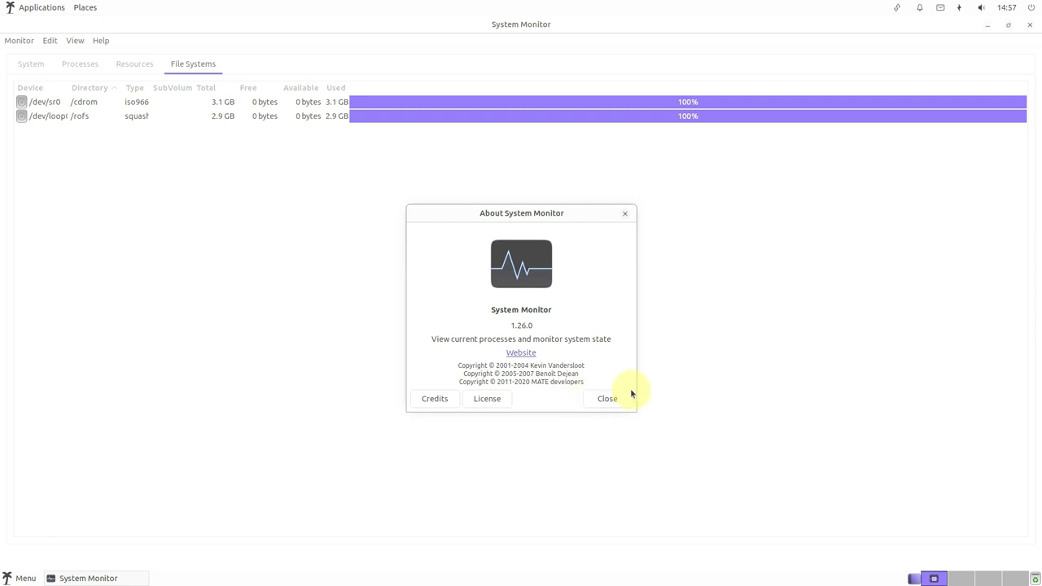
{"action": "left_click", "coordinate": [609, 398]}
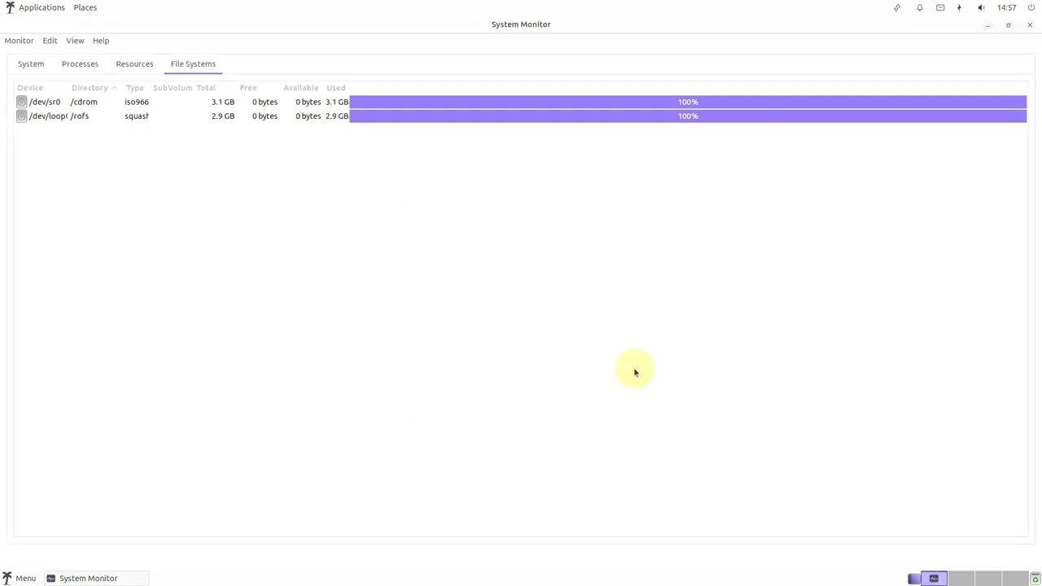
{"action": "left_click", "coordinate": [1031, 26]}
Log out of the live session and confirm the logout.
{"action": "left_click", "coordinate": [1031, 6]}
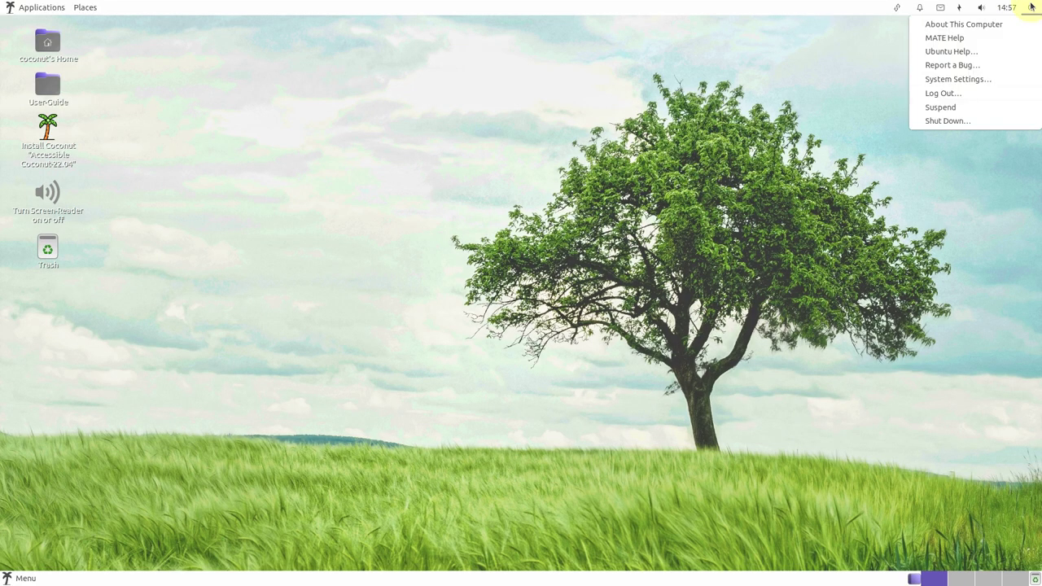
{"action": "left_click", "coordinate": [982, 95]}
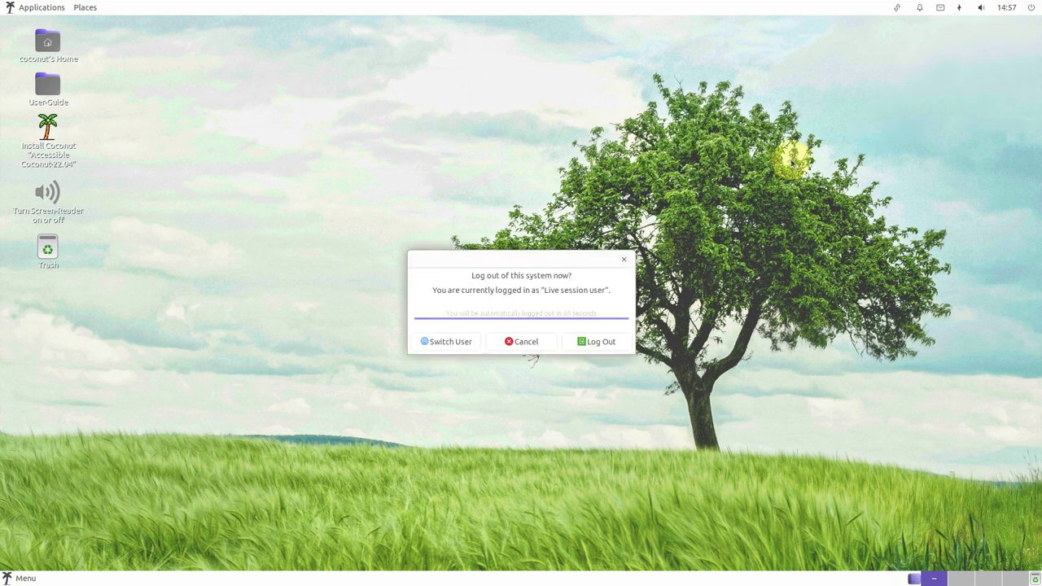
{"action": "left_click", "coordinate": [602, 351]}
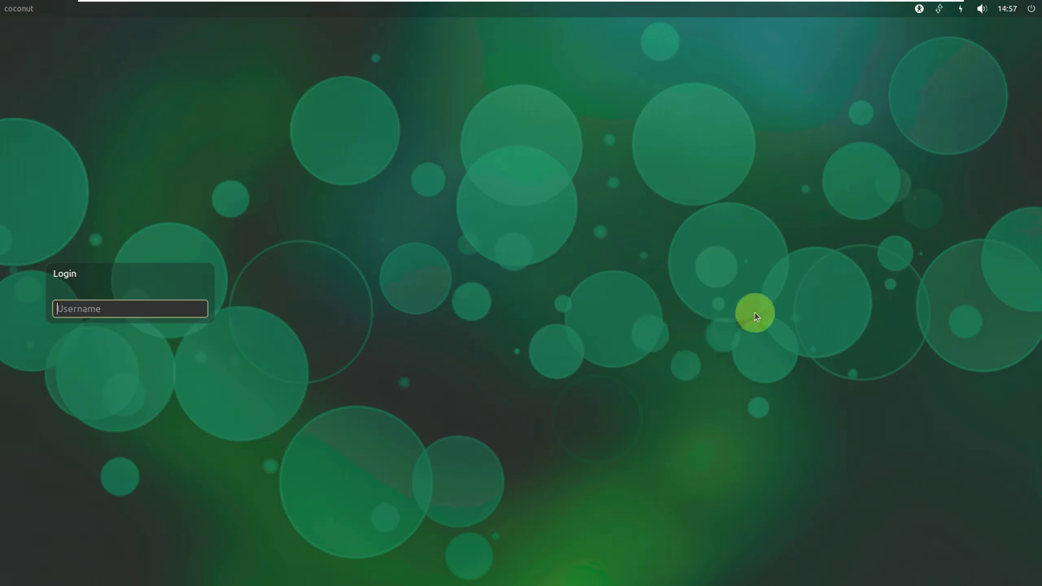
Examine the login screen's accessibility, network, battery, sound, clock and power options, then return to the username field.
{"action": "left_click", "coordinate": [918, 10]}
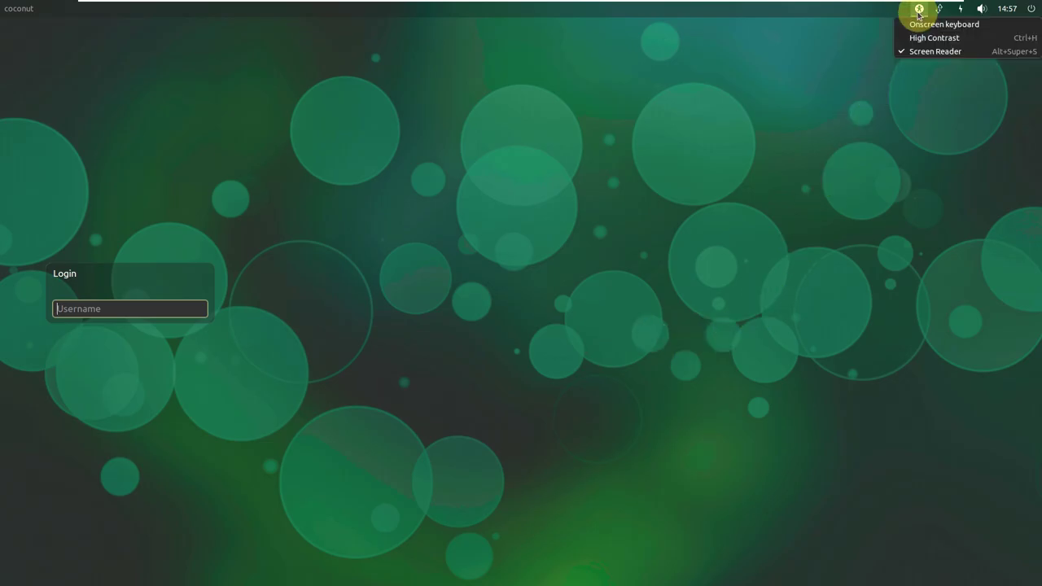
{"action": "left_click", "coordinate": [938, 10]}
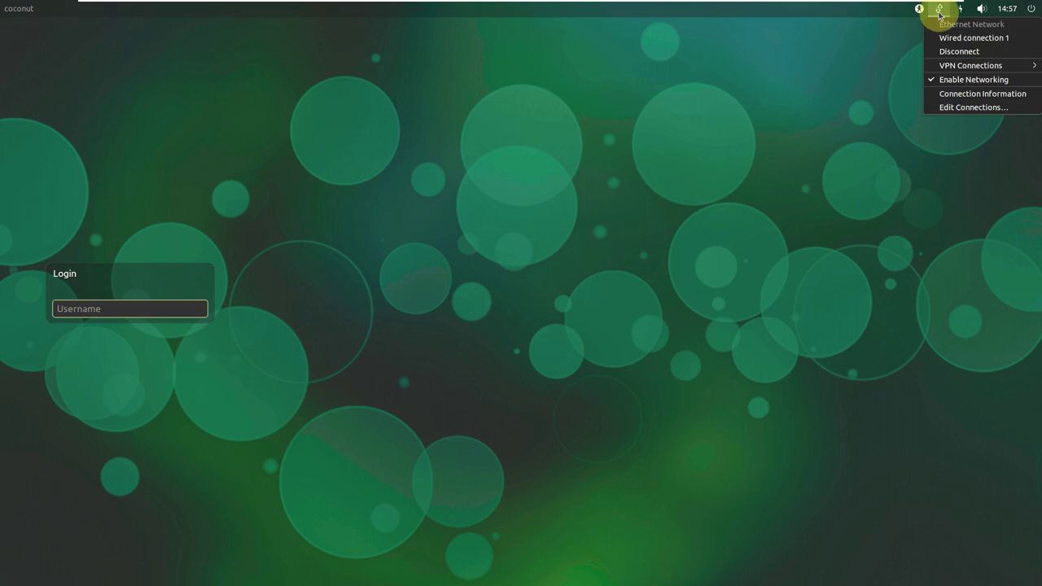
{"action": "left_click", "coordinate": [944, 11]}
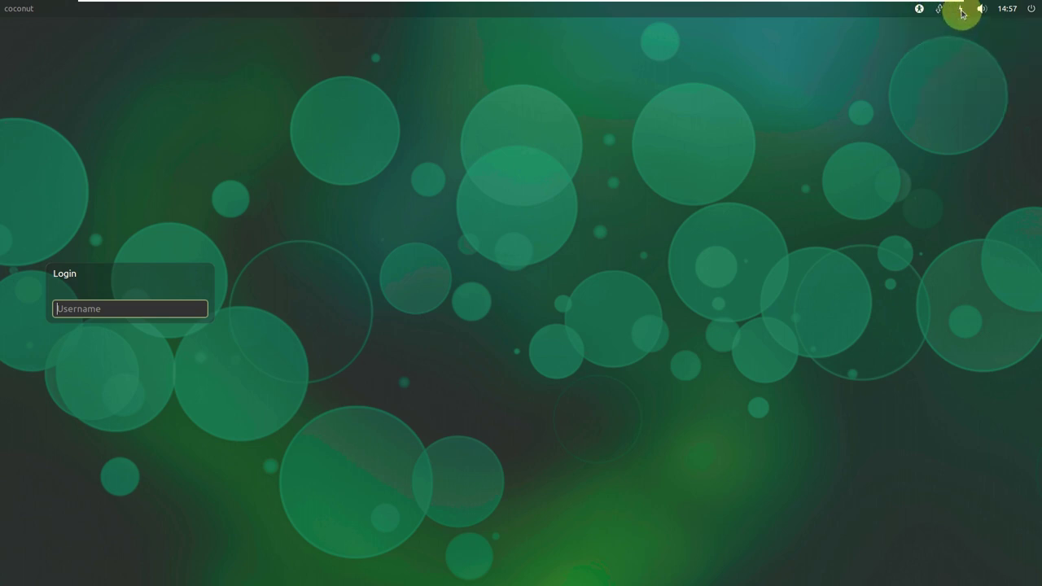
{"action": "left_click", "coordinate": [980, 11]}
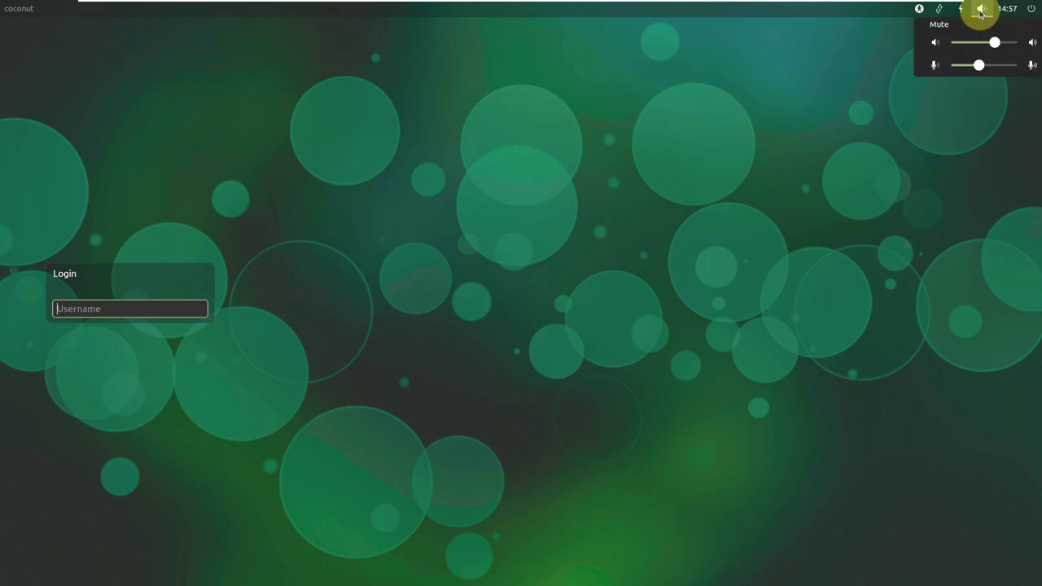
{"action": "left_click", "coordinate": [1005, 12]}
{"action": "left_click", "coordinate": [1031, 8]}
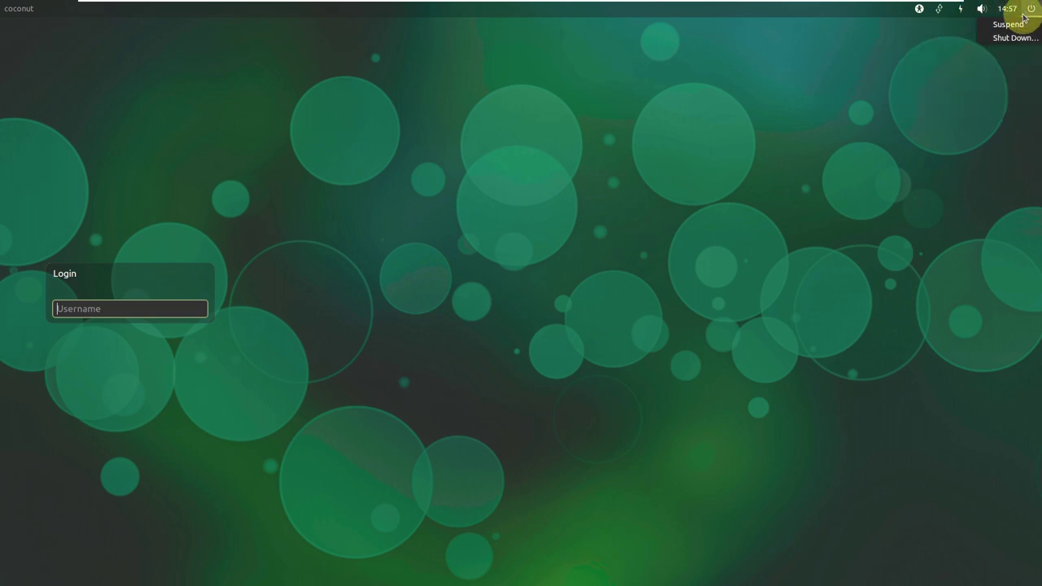
{"action": "left_click", "coordinate": [175, 315]}
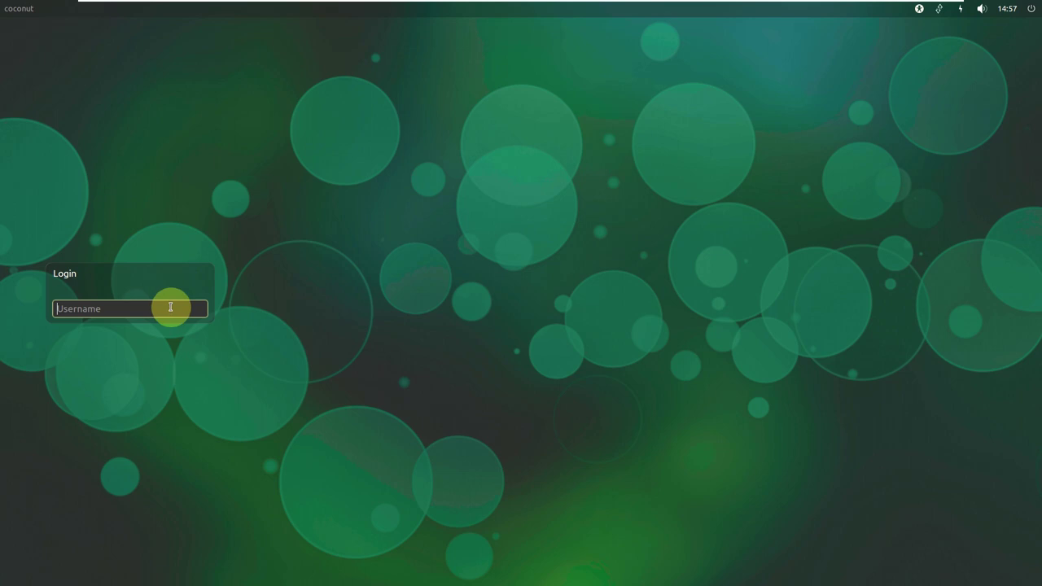
Shut down the system from the login screen and acknowledge the request to remove the installation medium.
{"action": "left_click", "coordinate": [1027, 12]}
{"action": "left_click", "coordinate": [989, 53]}
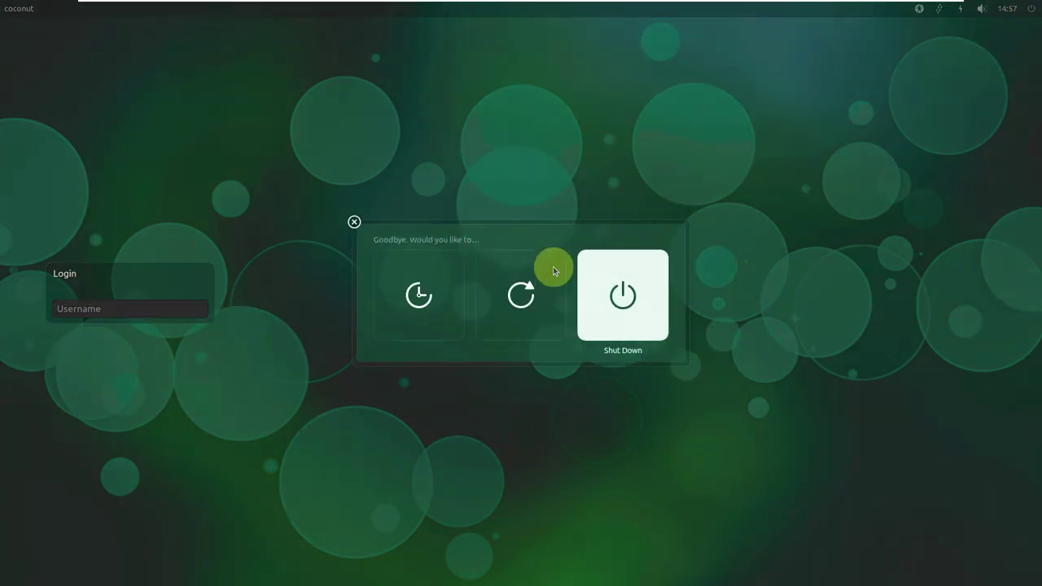
{"action": "left_click", "coordinate": [594, 306]}
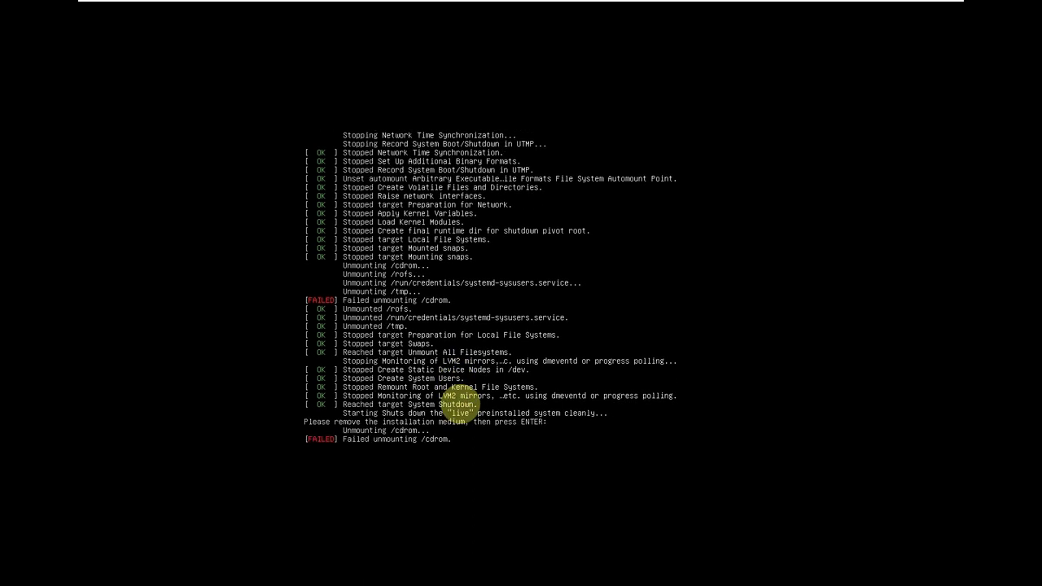
{"action": "key", "text": "Return"}
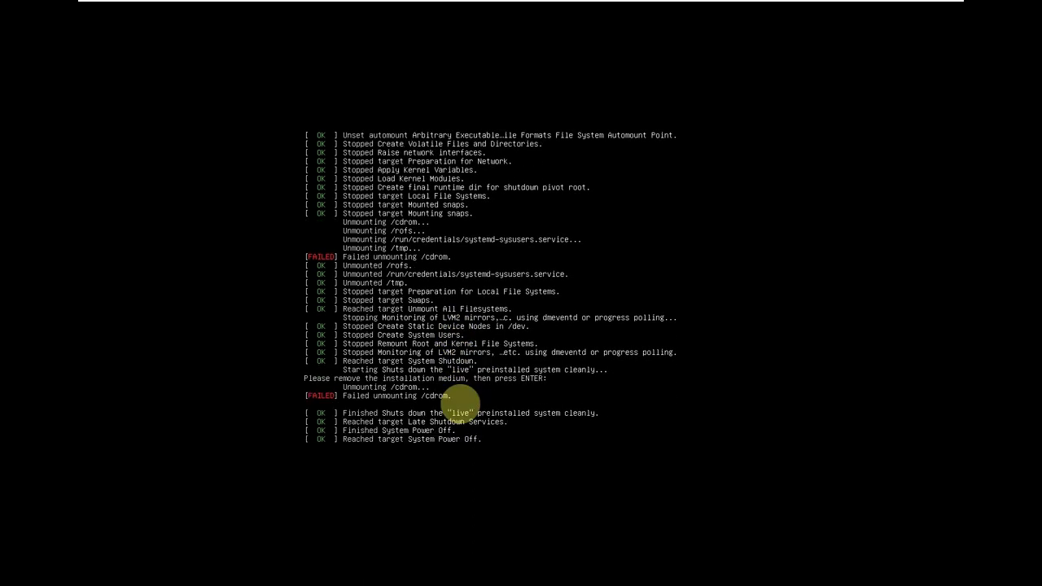